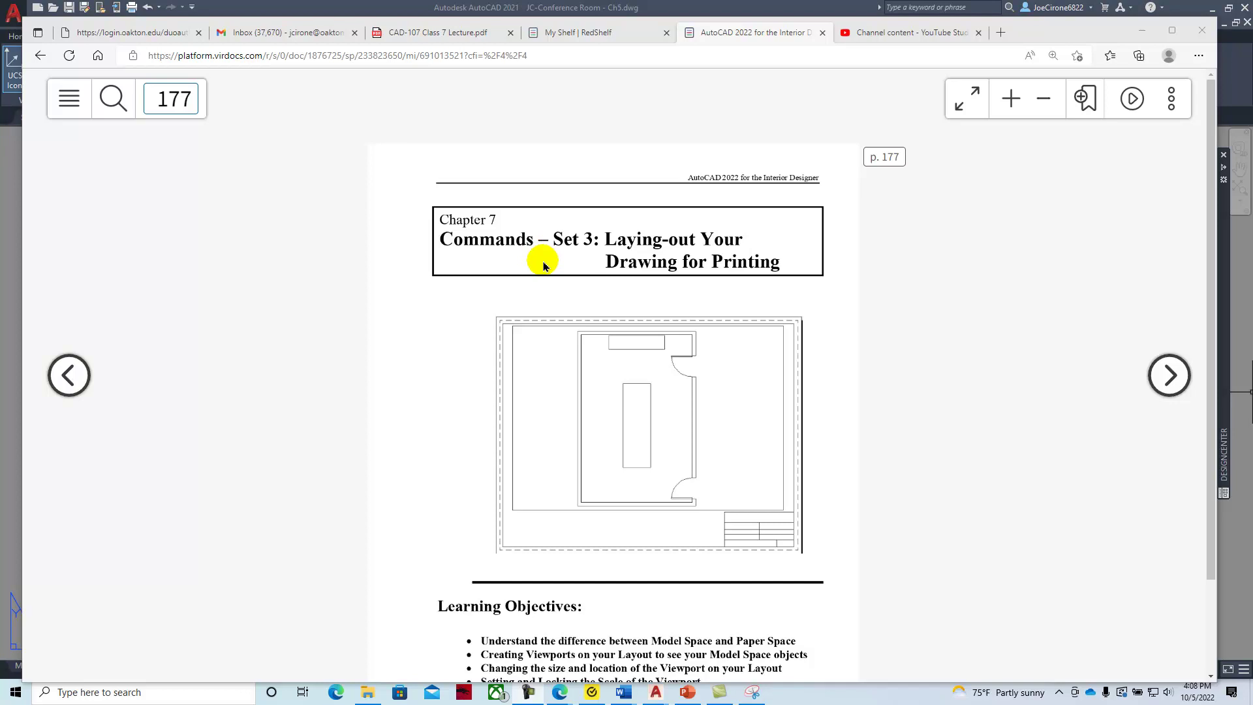
# - Read the textbook's Chapter 7 opening page and page 178 on Model Space & Paper Space, and return to the AutoCAD drawing
pyautogui.scroll(-2, 888, 346)
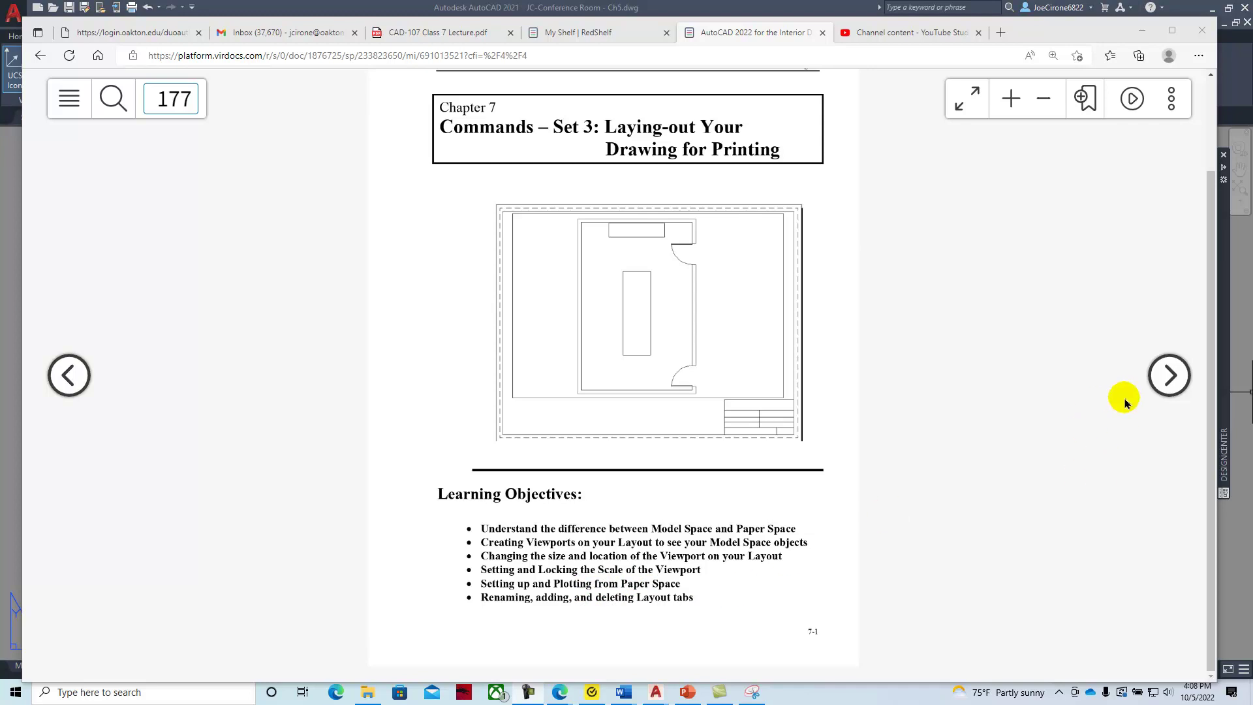
pyautogui.click(1168, 380)
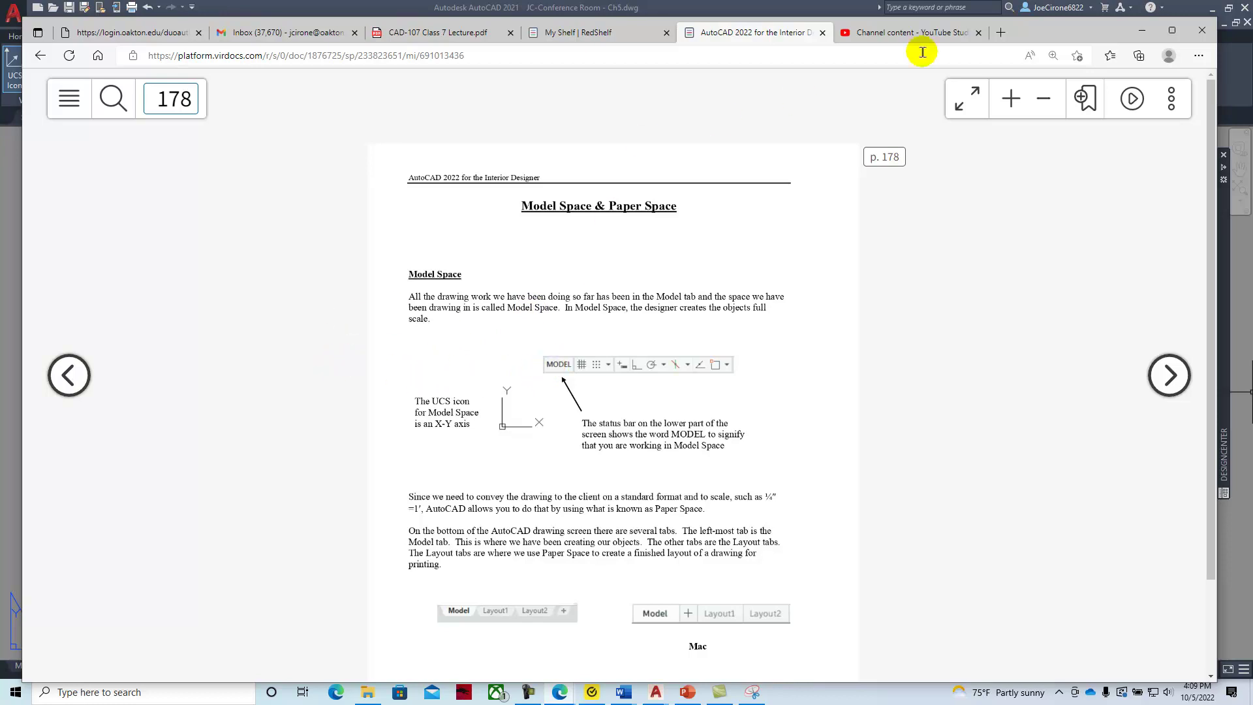
pyautogui.click(1142, 31)
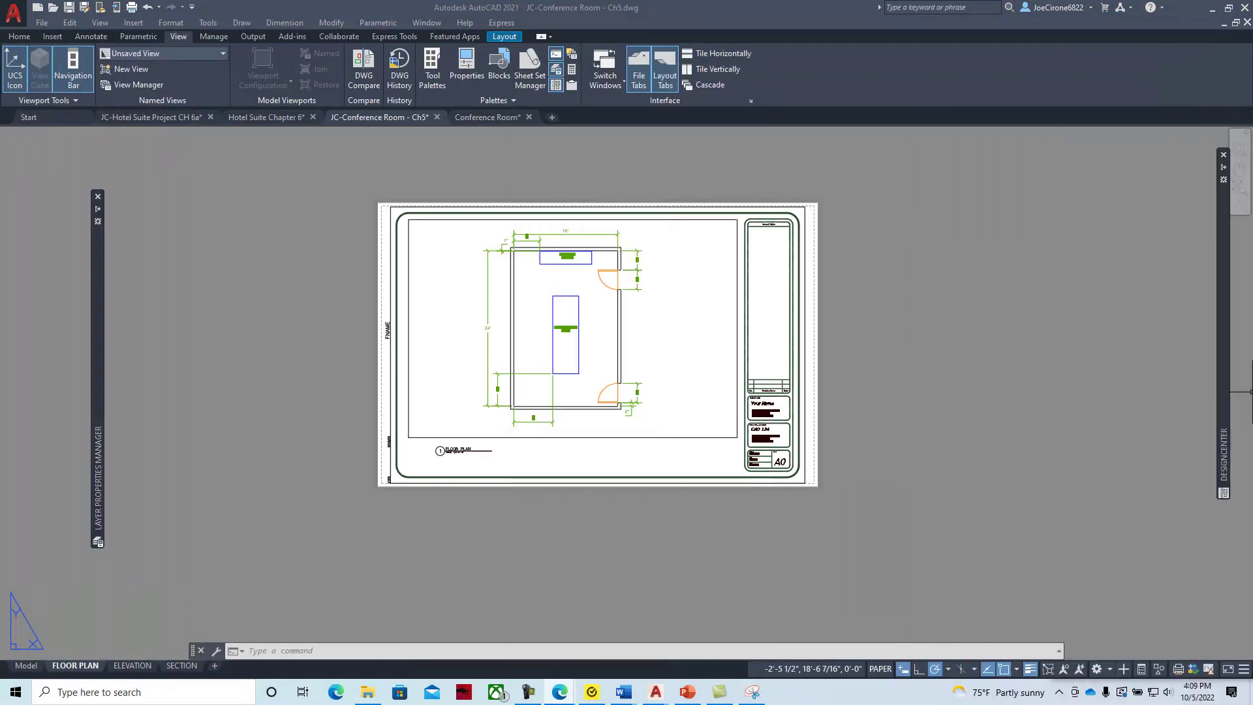
# - Compare the conference room drawing in the FLOOR PLAN layout and in model space, ending in model space
pyautogui.click(26, 668)
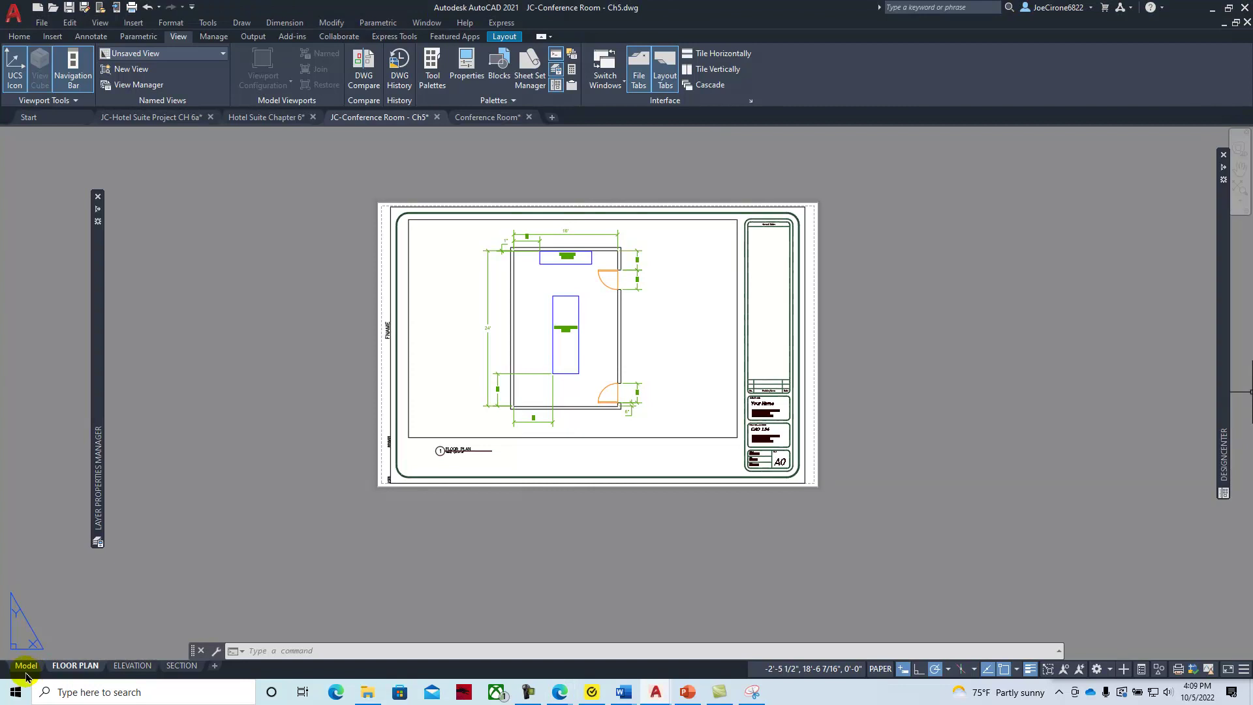
pyautogui.click(73, 667)
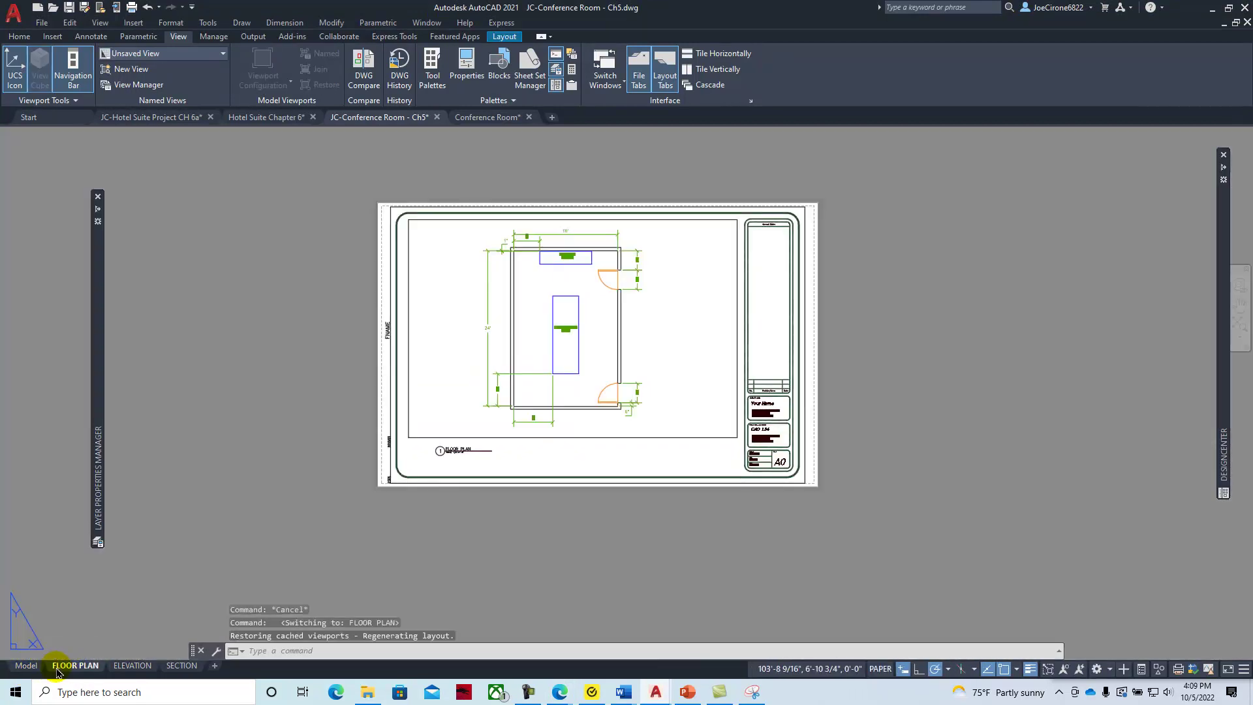
pyautogui.click(23, 666)
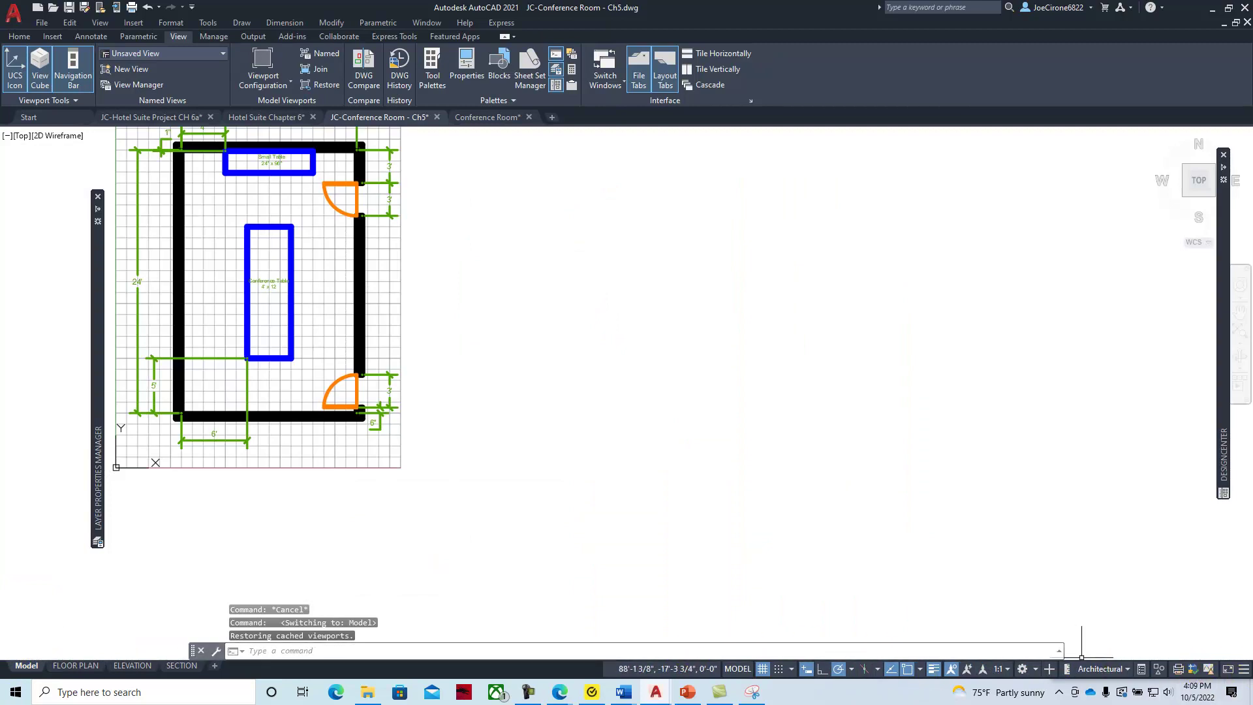
# - Review which tools the status bar can display, and toggle the drawing from model space to paper space
pyautogui.click(1244, 670)
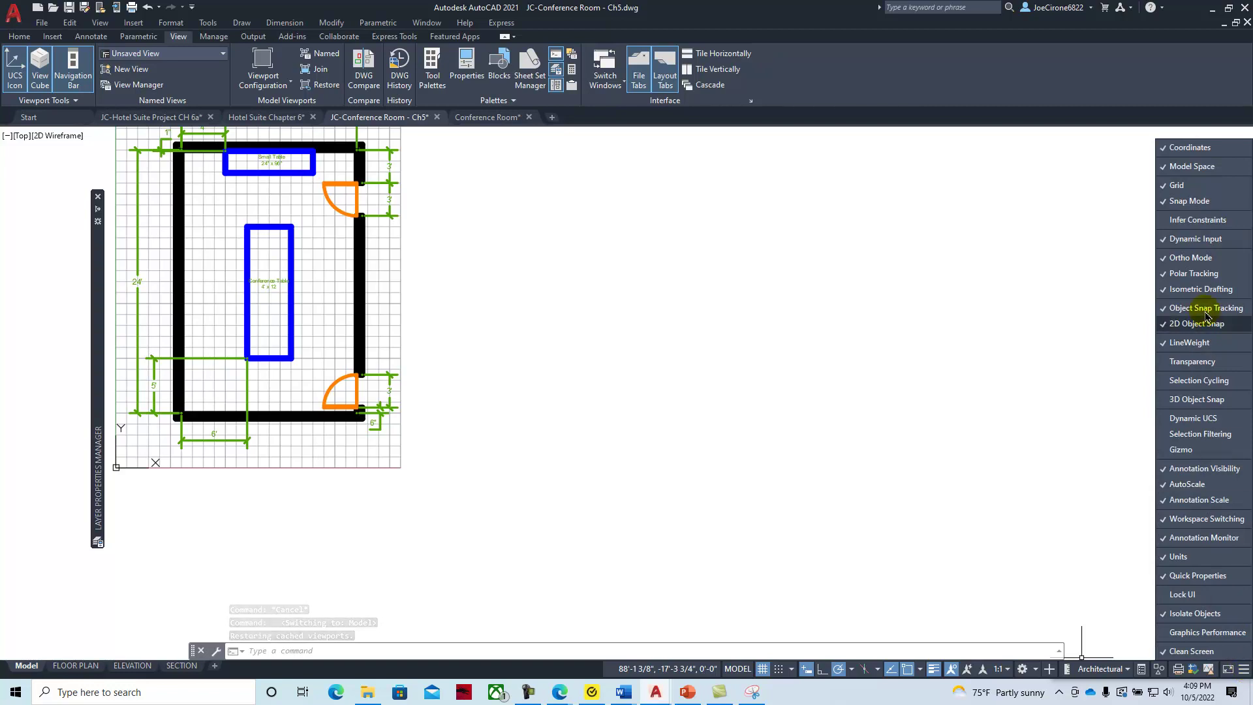
pyautogui.click(859, 401)
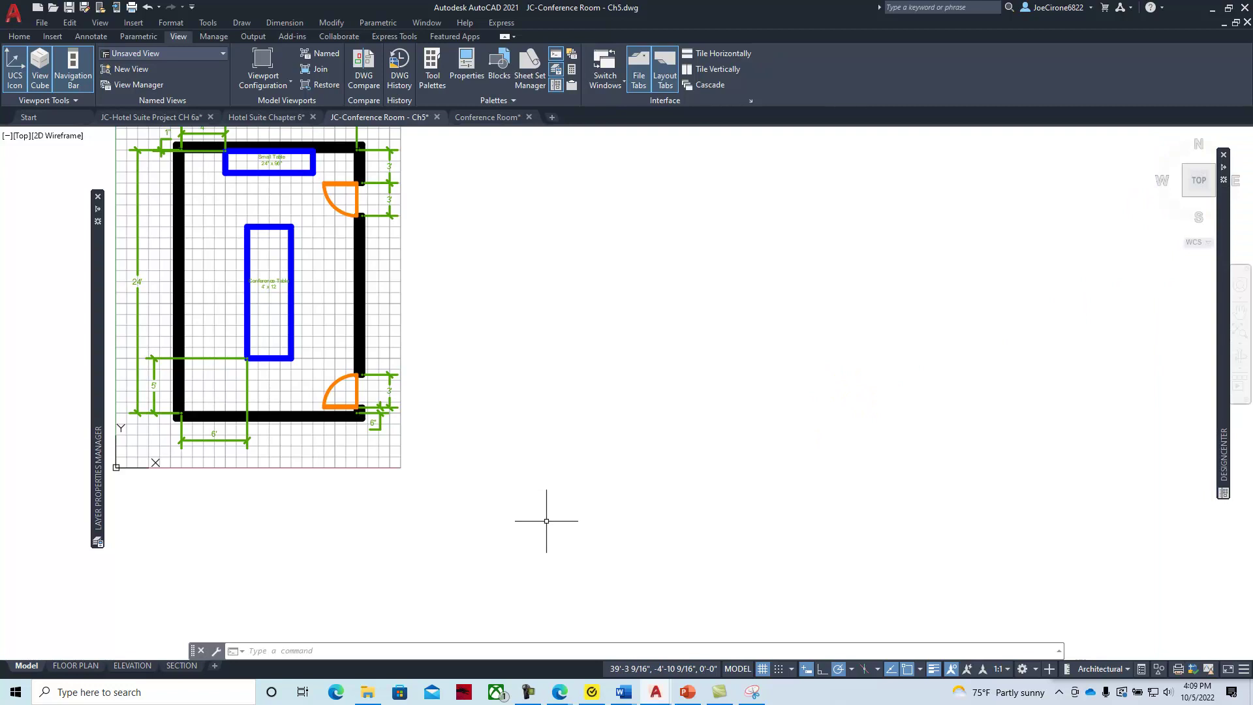
pyautogui.click(737, 669)
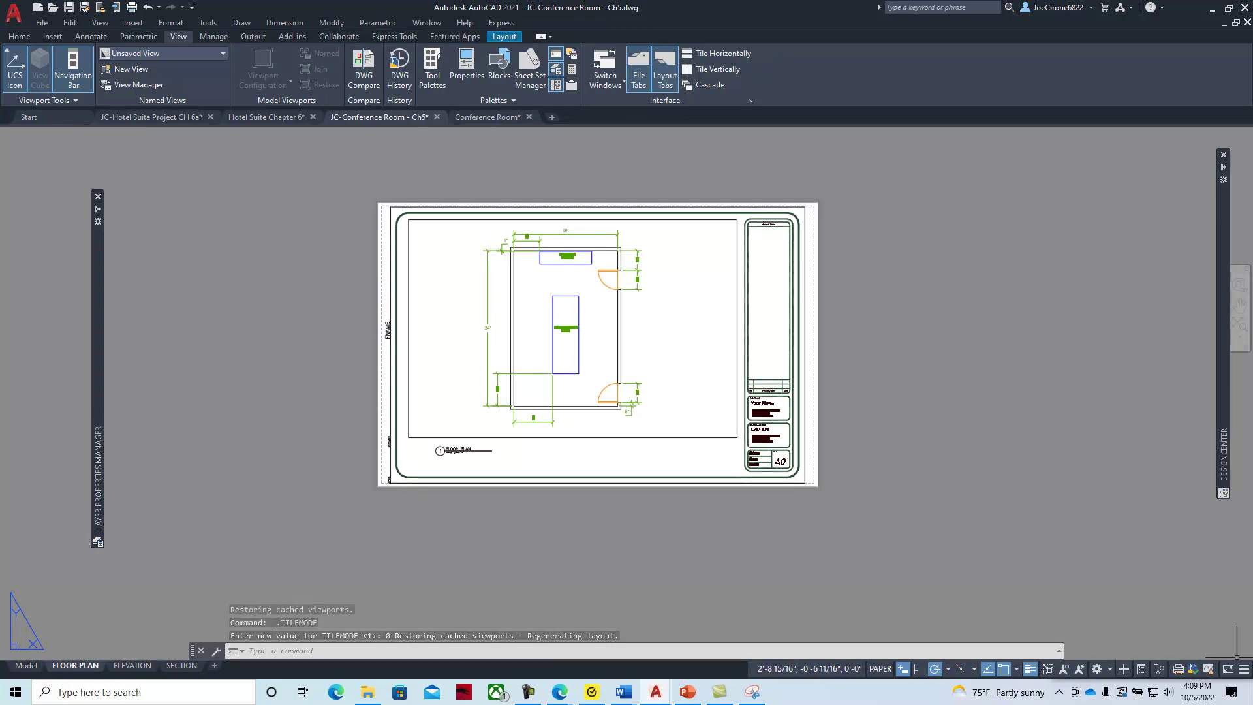
# - Switch to the textbook, read page 179 on Paper Space and Viewports, and return to the AutoCAD drawing
pyautogui.hotkey('alt', 'Tab')
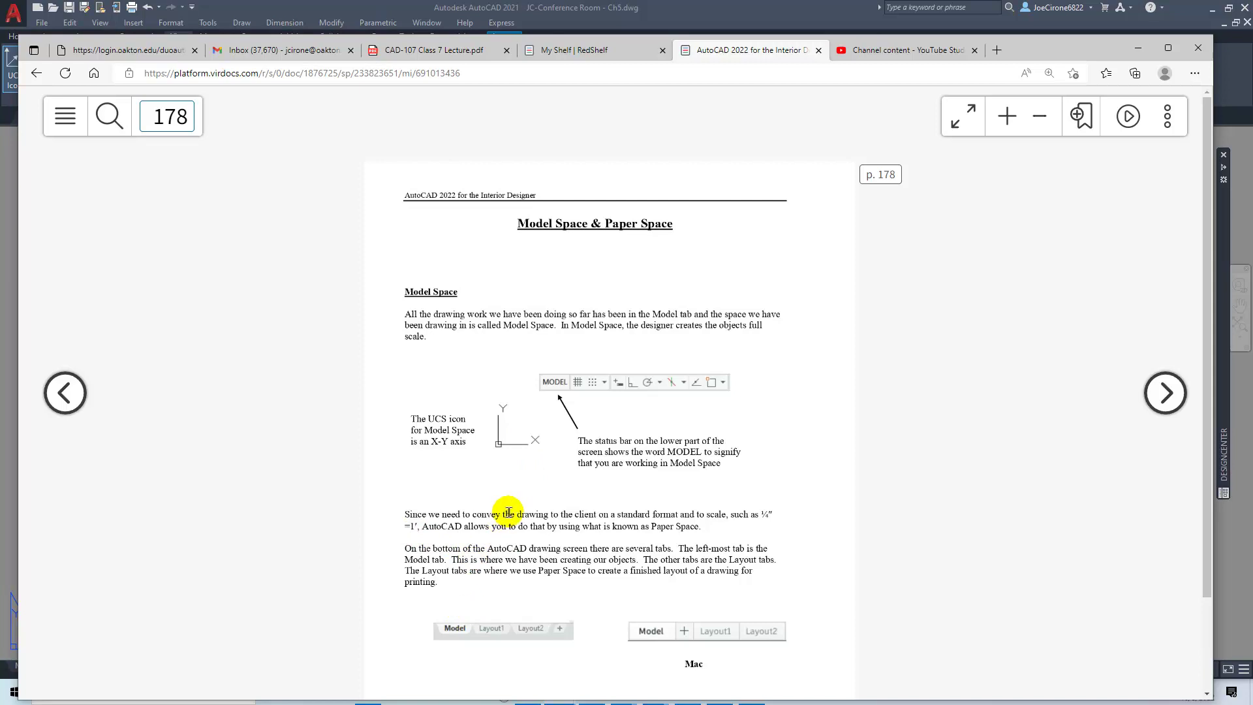
pyautogui.click(1155, 403)
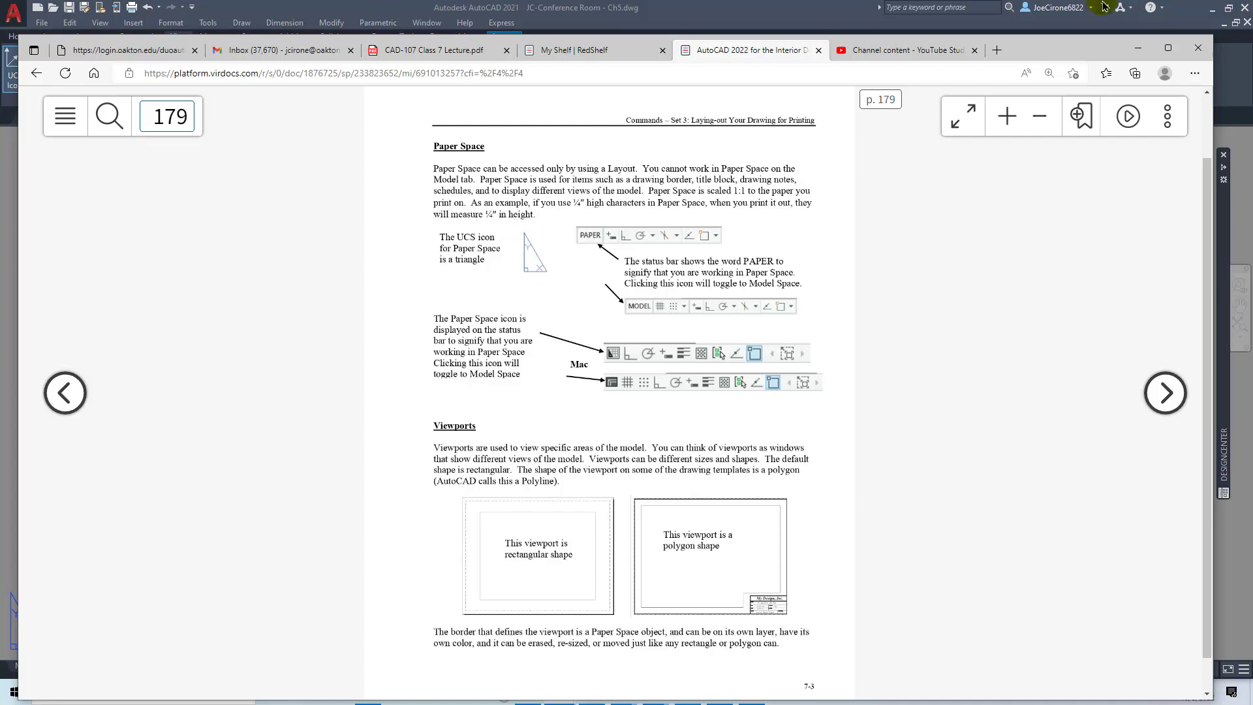
pyautogui.click(1137, 48)
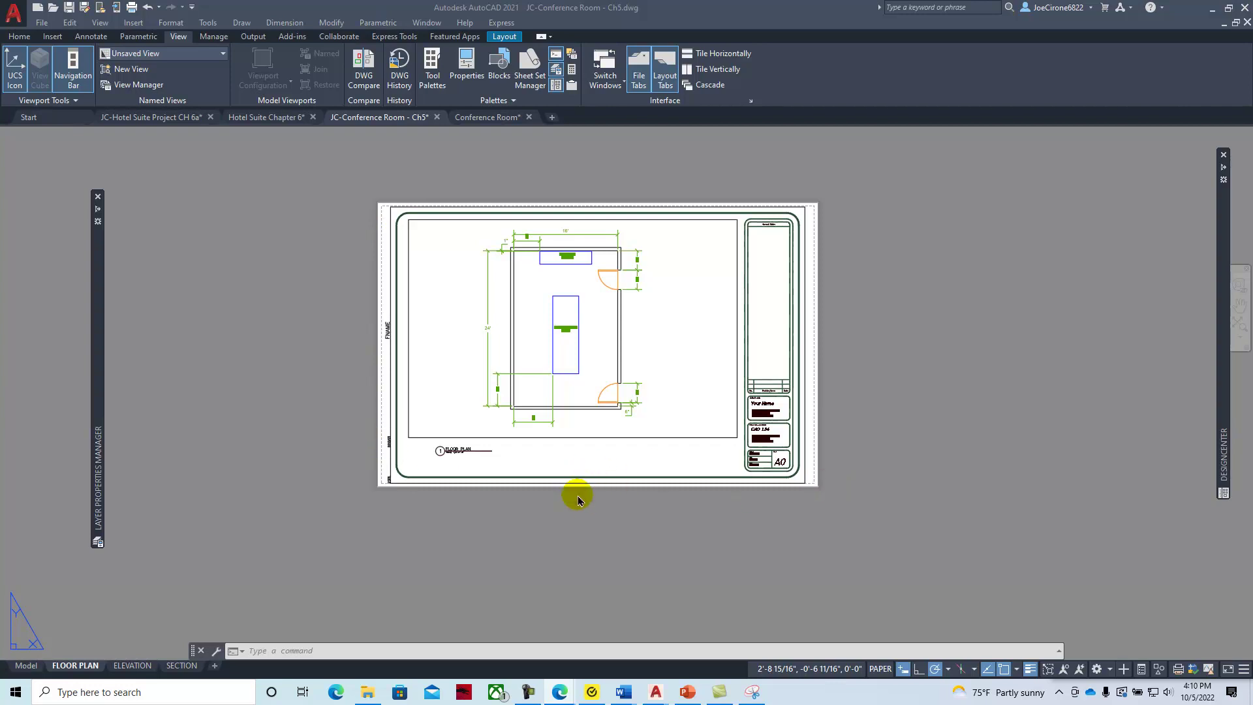
# - Examine the FLOOR PLAN title with its scale note and the plan above it on the layout sheet
pyautogui.click(536, 454)
pyautogui.click(489, 457)
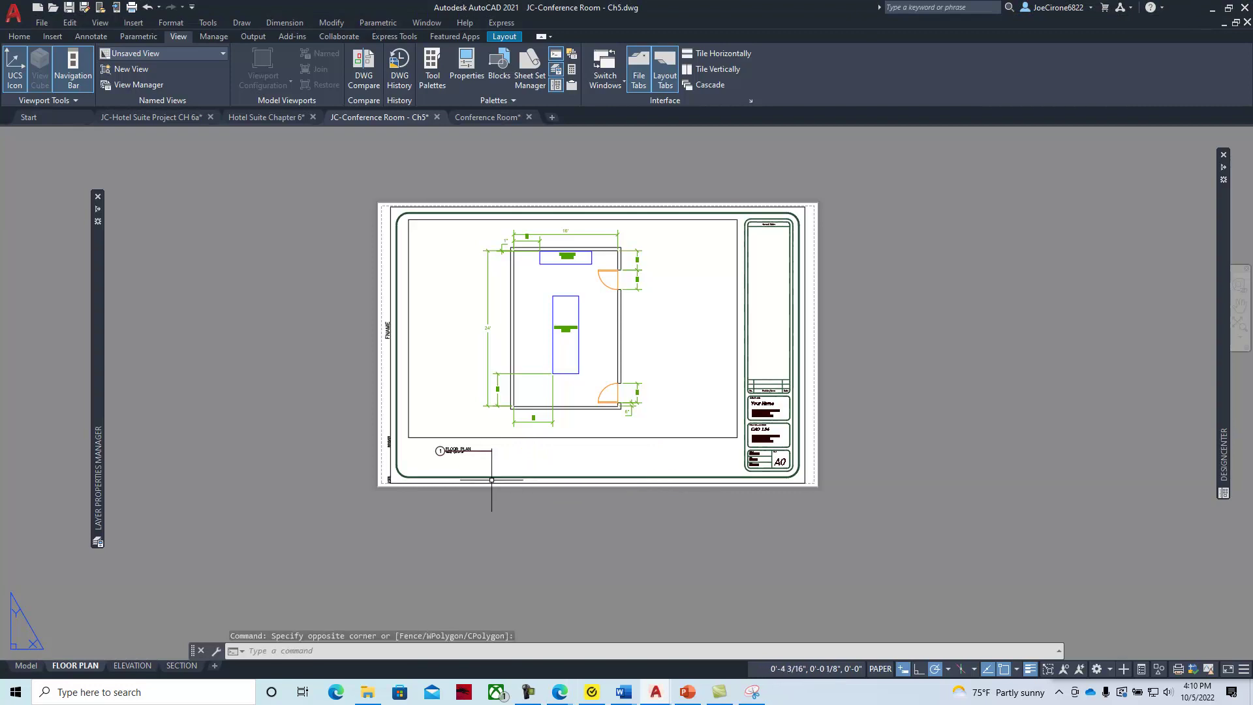
pyautogui.scroll(6, 450, 457)
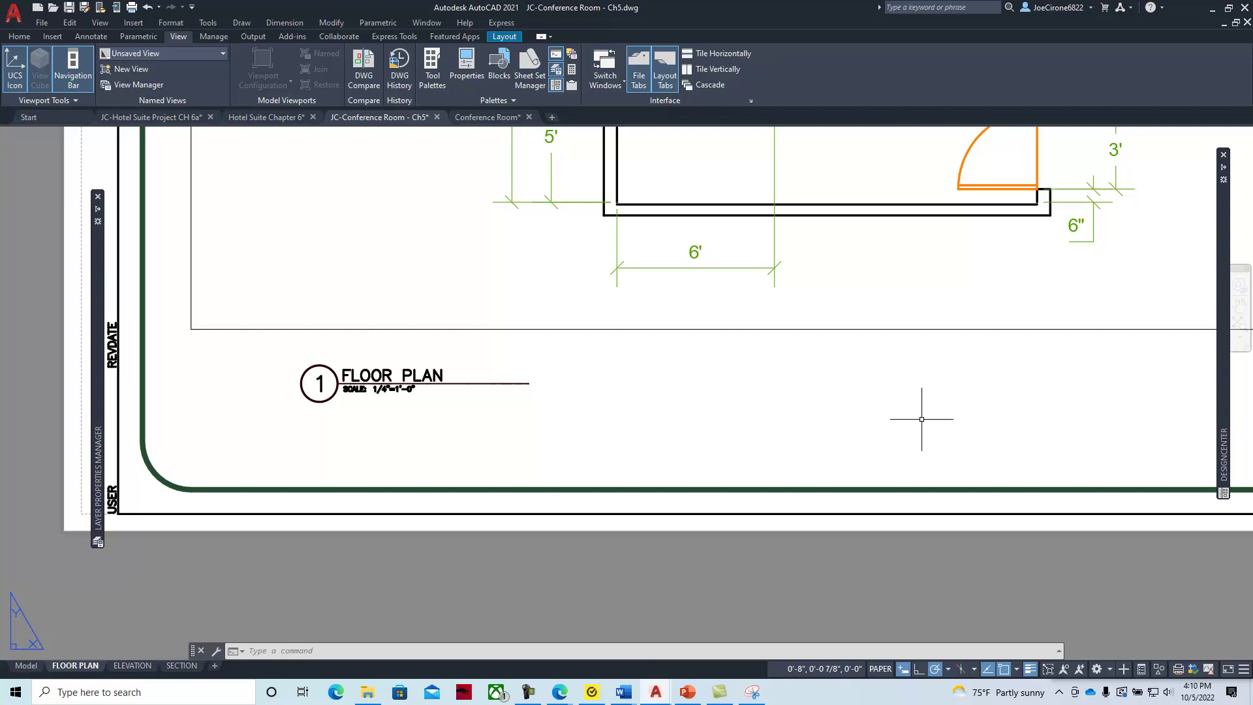
pyautogui.moveTo(942, 293); pyautogui.dragTo(807, 470, button='middle')
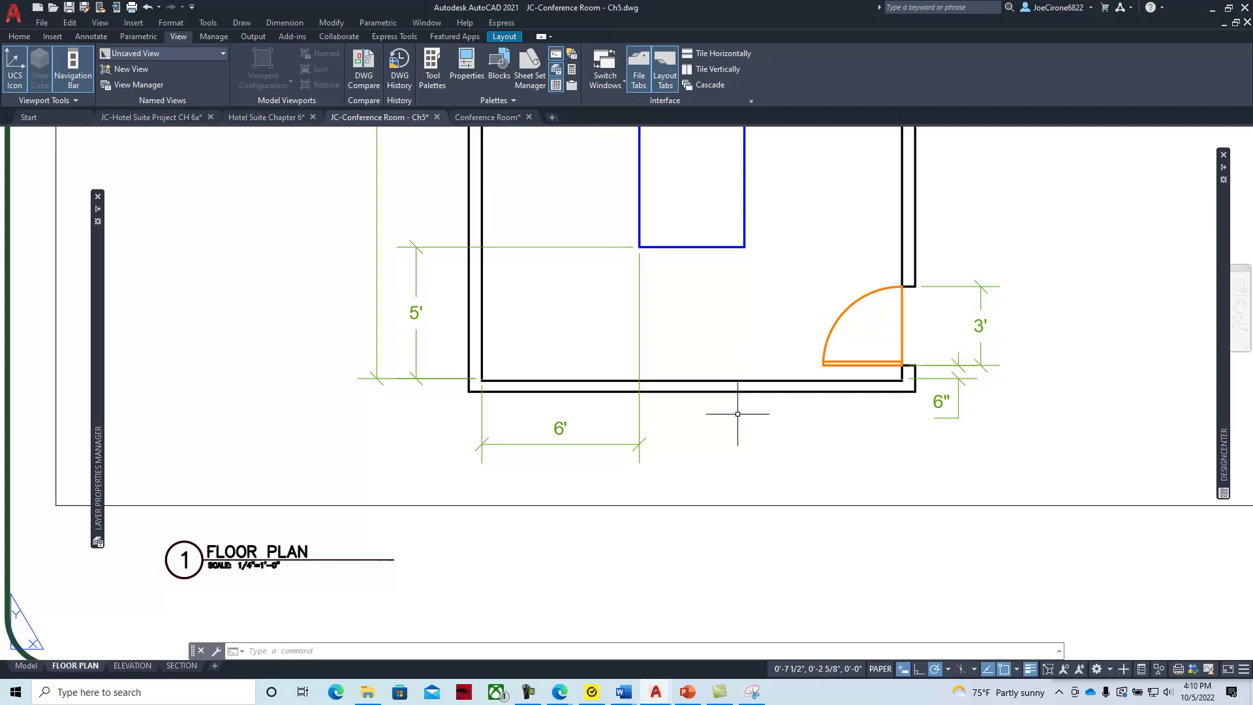
pyautogui.scroll(-5, 775, 453)
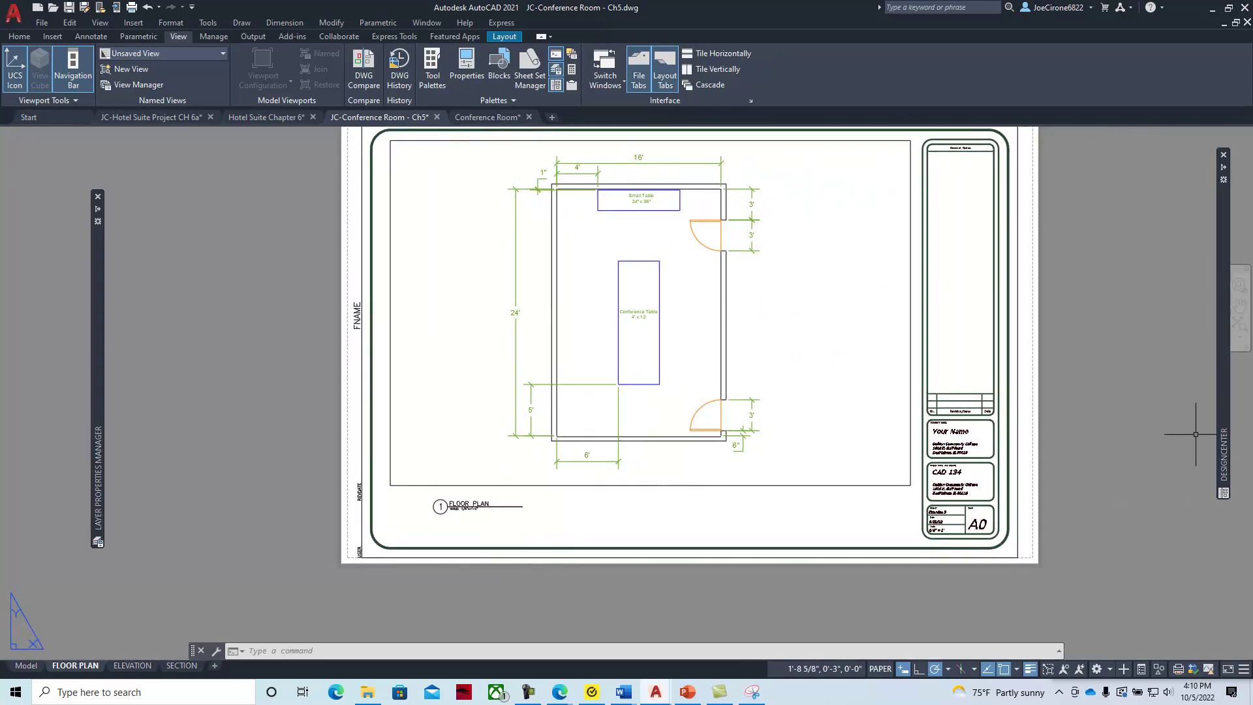
# - Consult the viewports section of textbook page 179 again and return to the FLOOR PLAN layout
pyautogui.hotkey('alt', 'Tab')
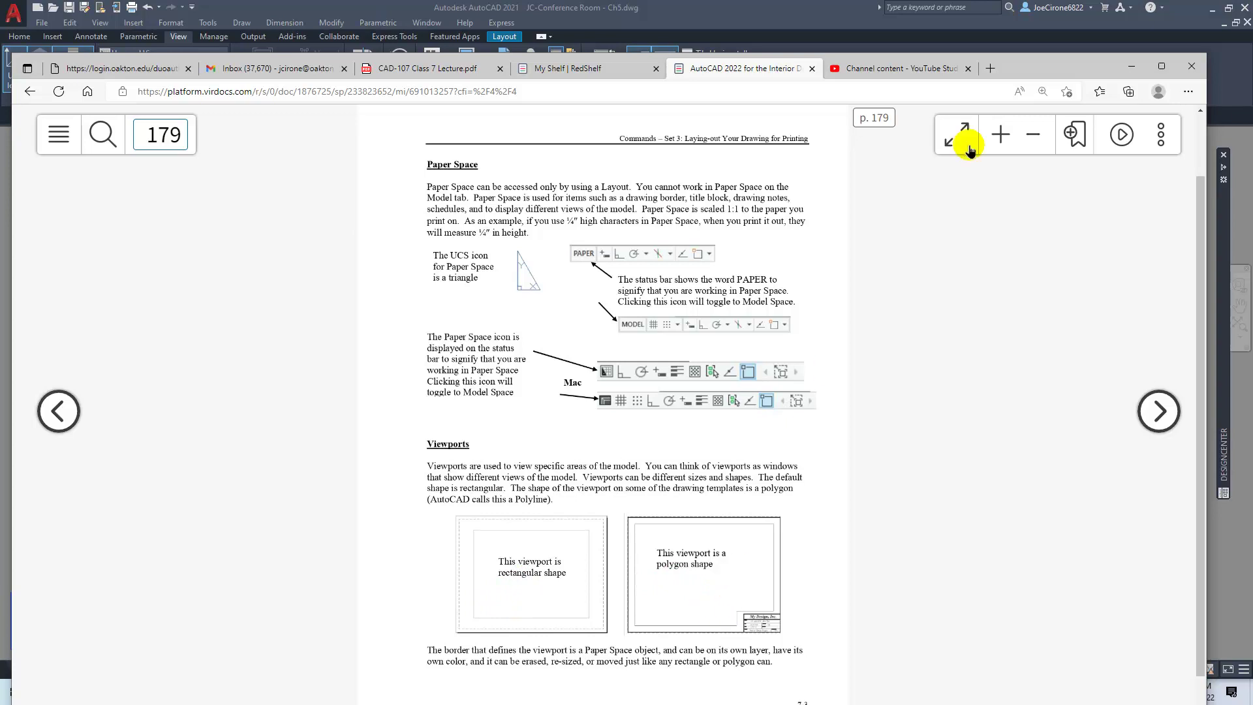
pyautogui.click(1131, 66)
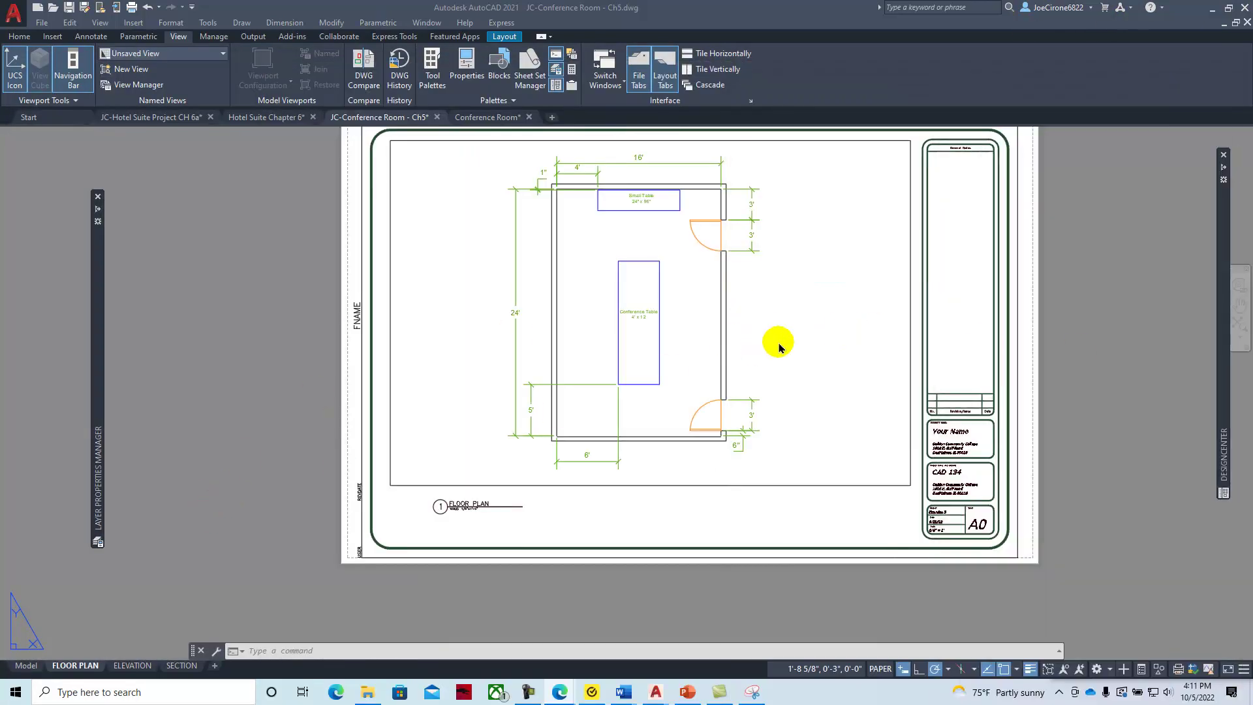
# - Create a single small rectangular viewport on the FLOOR PLAN layout, in the empty area beside the room's lower door
pyautogui.click(734, 524)
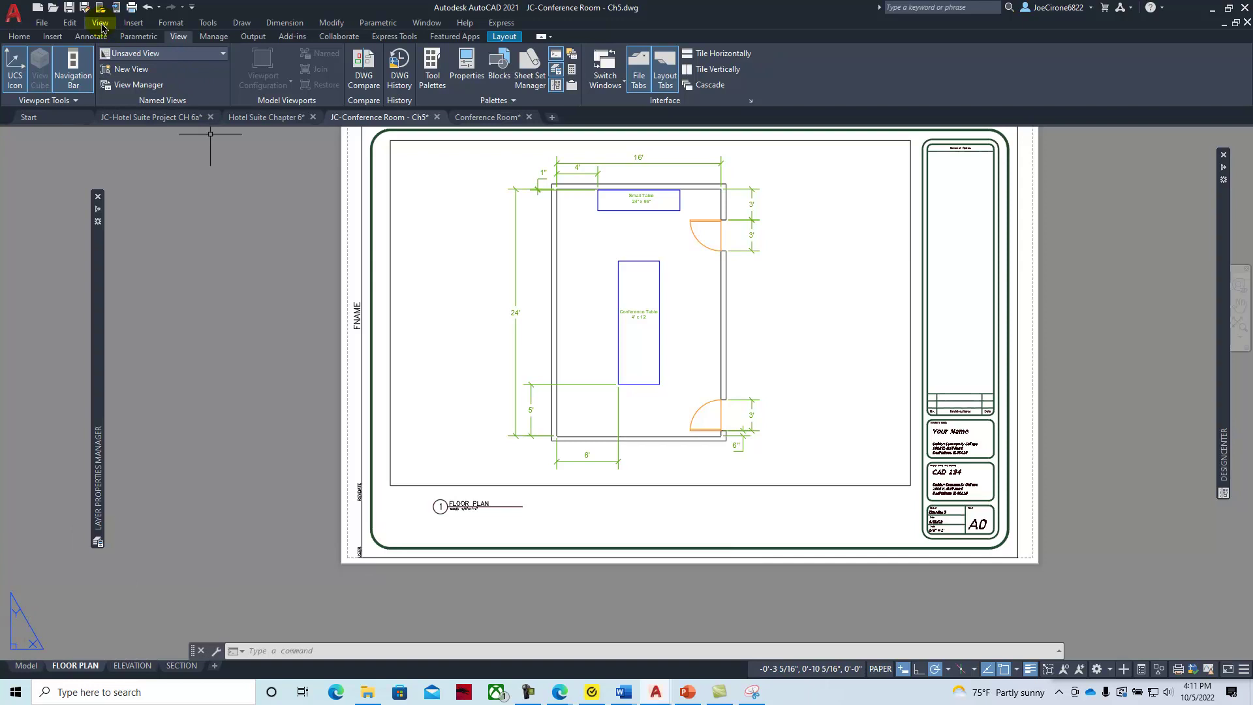
pyautogui.click(194, 8)
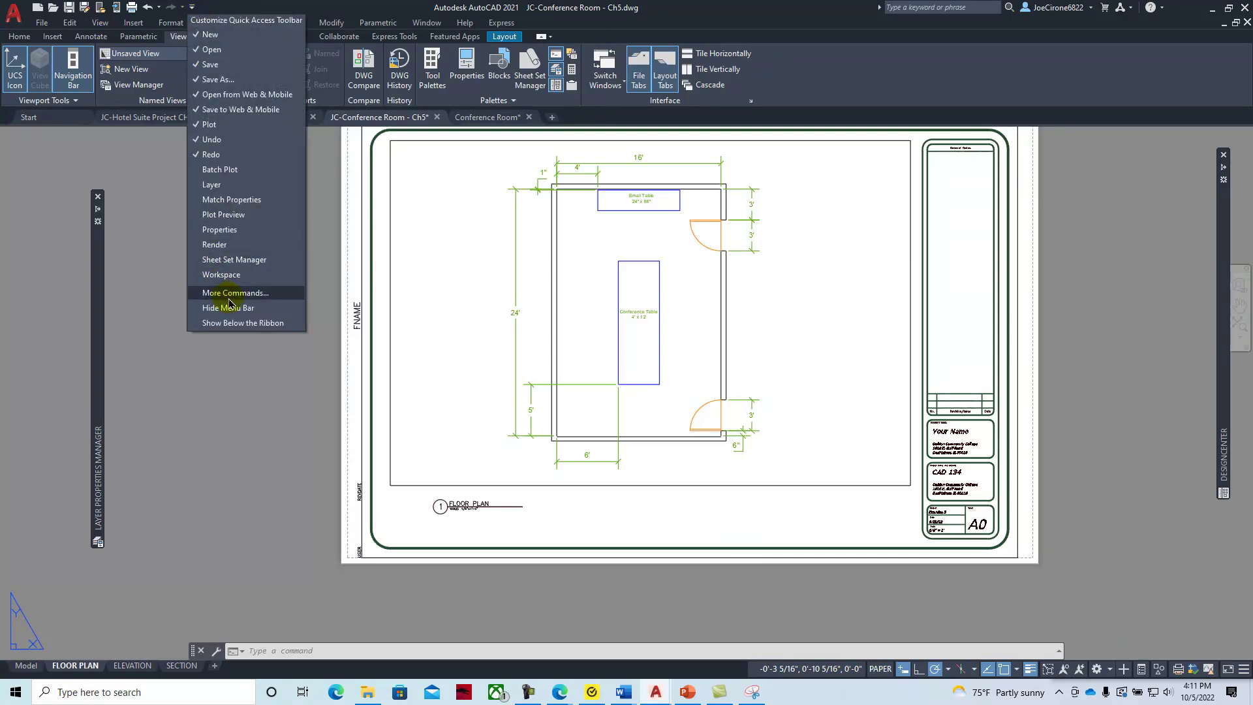
pyautogui.click(100, 25)
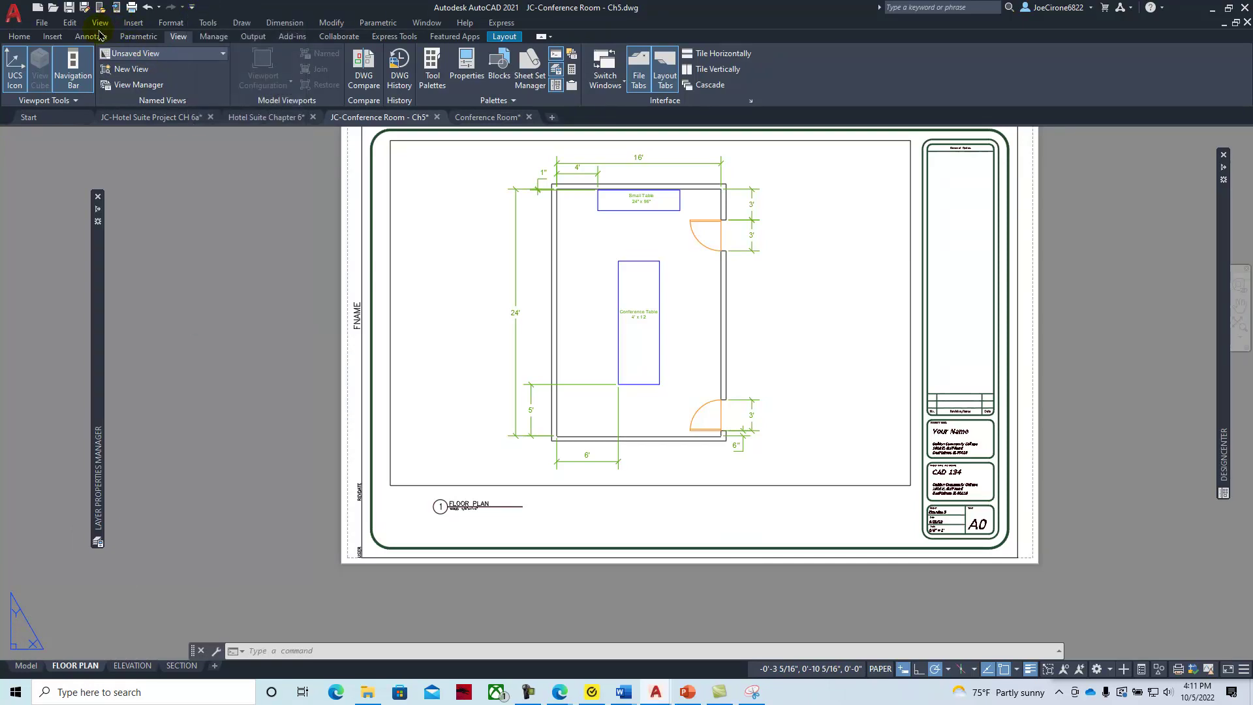
pyautogui.click(102, 23)
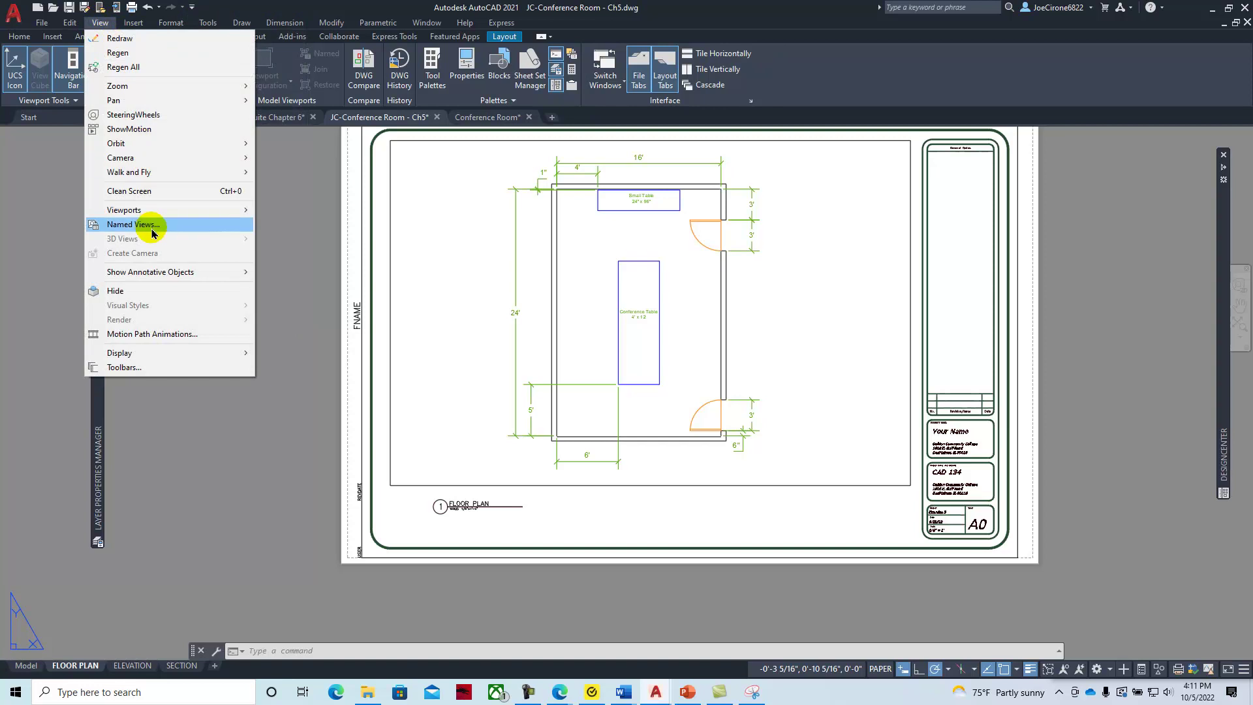
pyautogui.moveTo(154, 213)
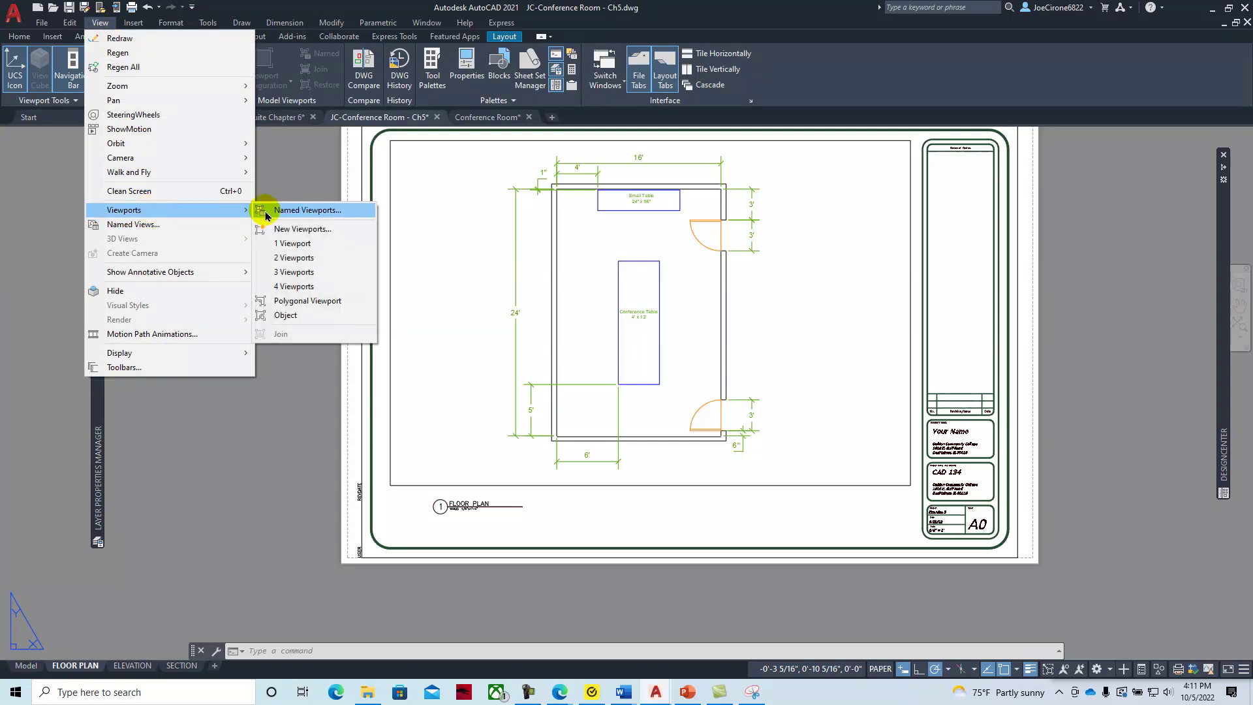
pyautogui.click(295, 244)
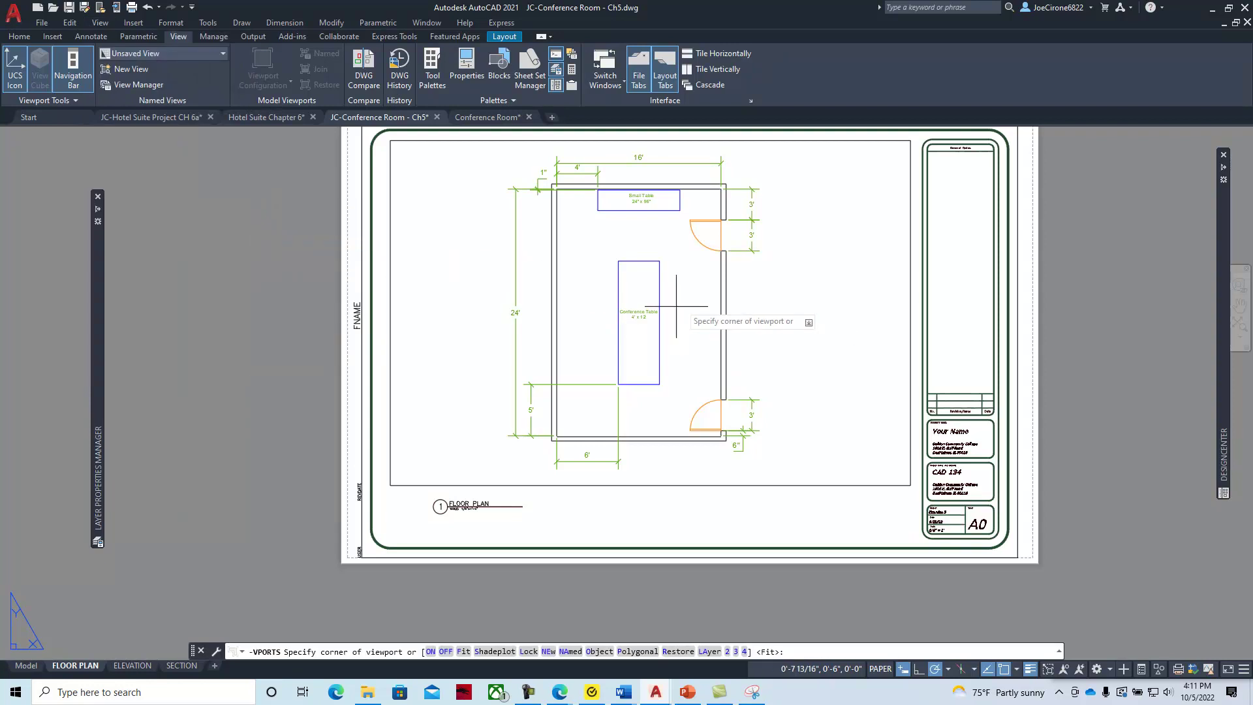
pyautogui.click(798, 346)
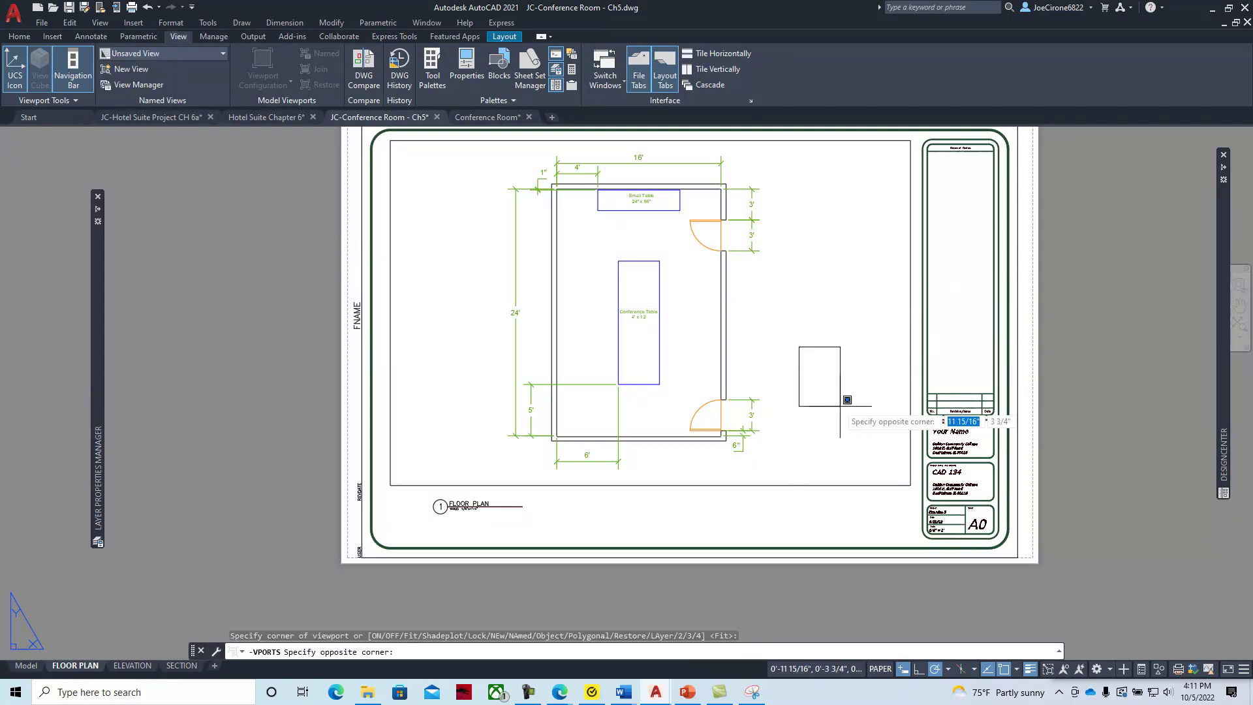
pyautogui.click(875, 421)
# - Fit the whole conference room plan inside the new small viewport, and return to paper space
pyautogui.doubleClick(823, 363)
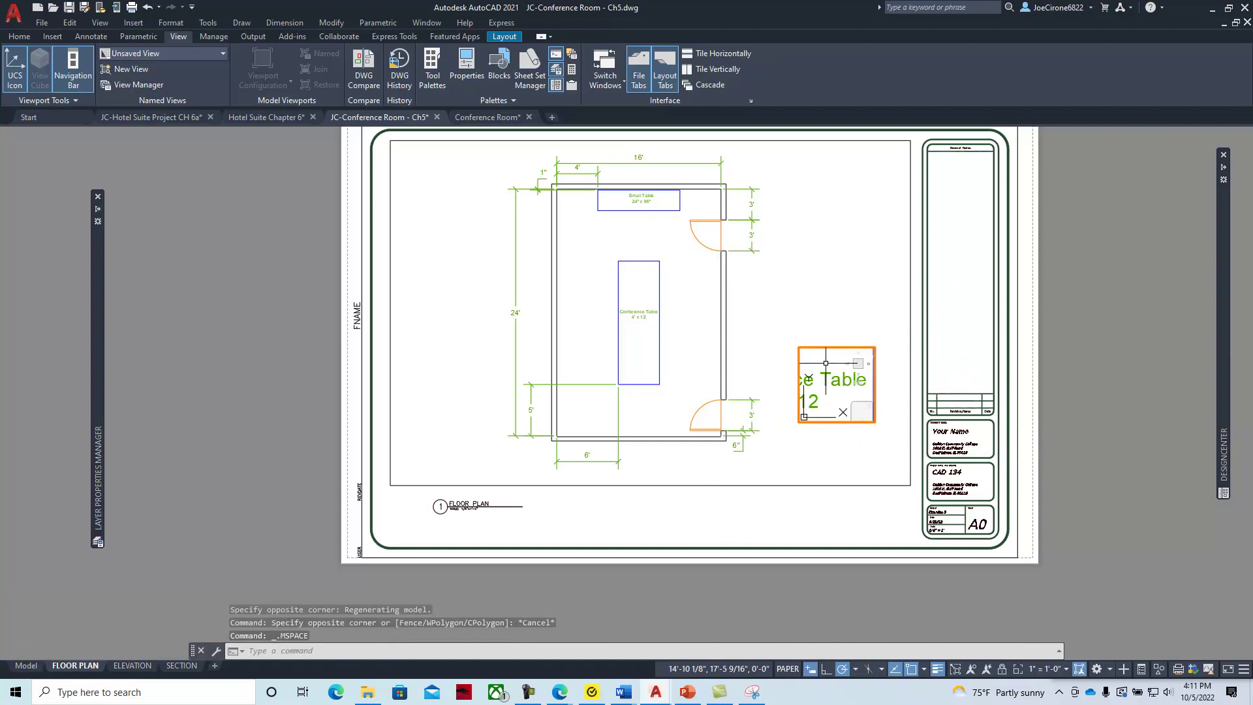
pyautogui.scroll(-3, 807, 391)
pyautogui.scroll(2, 807, 377)
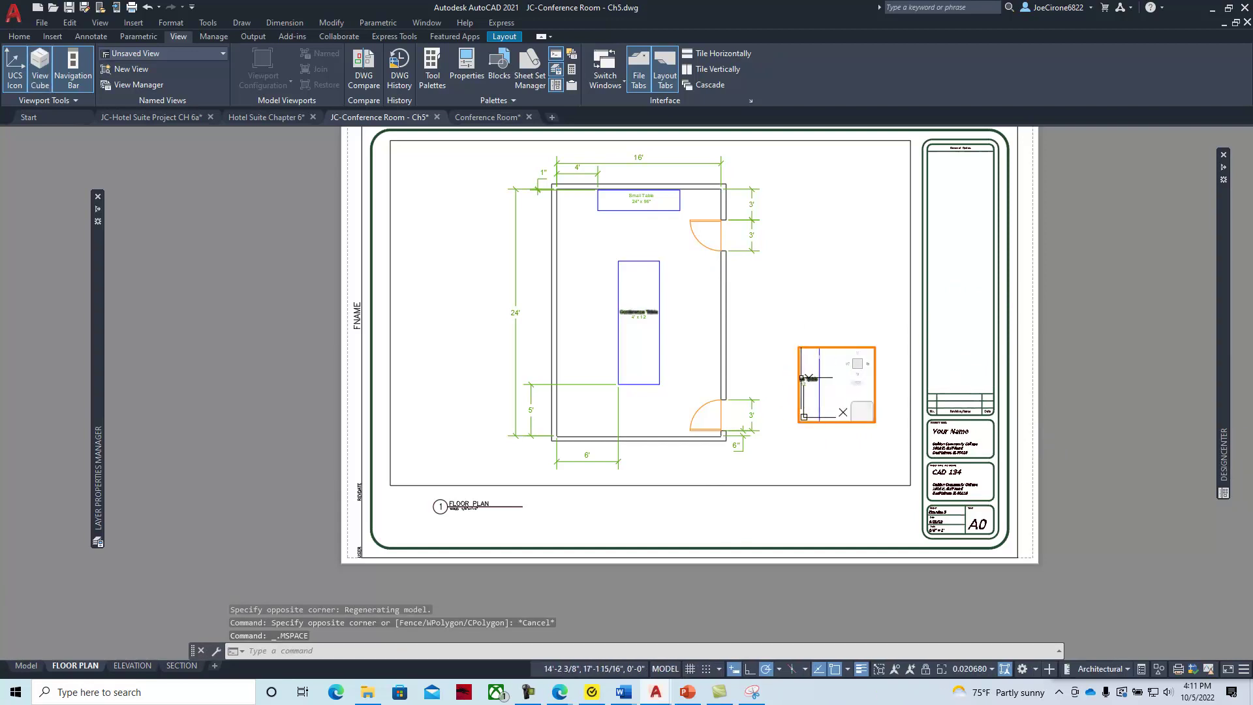
pyautogui.moveTo(807, 377); pyautogui.dragTo(845, 379, button='middle')
pyautogui.scroll(-8, 844, 385)
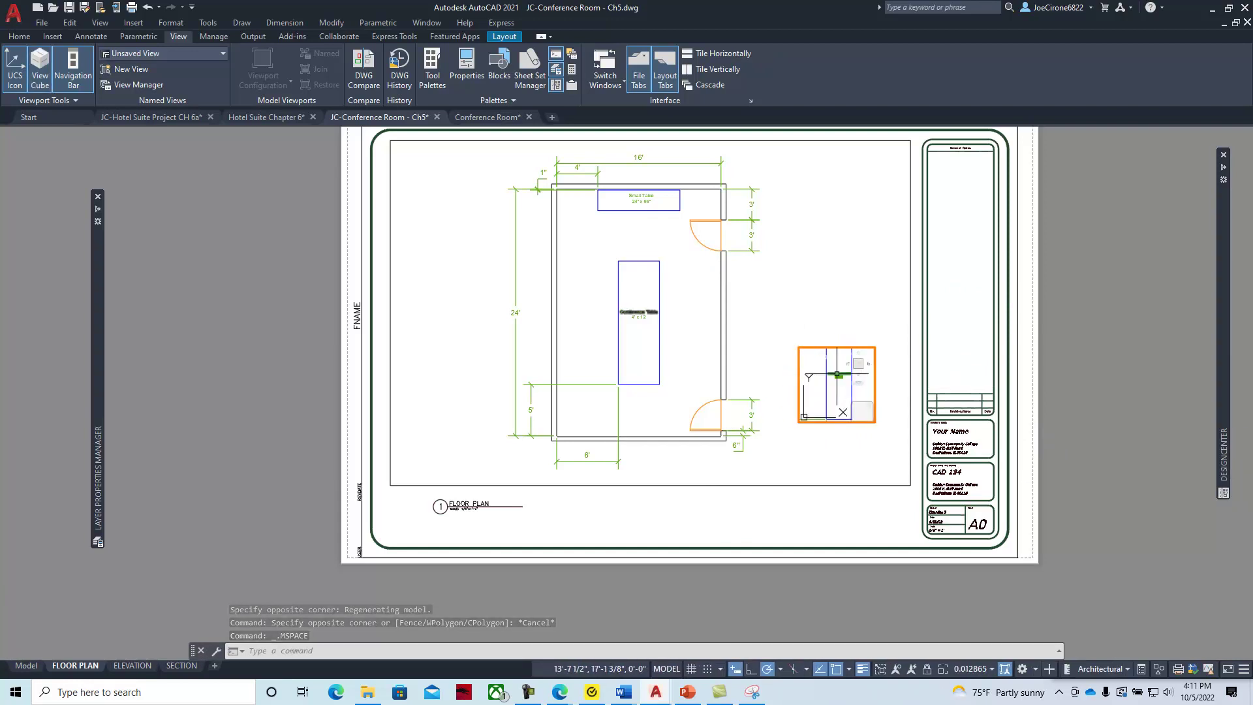
pyautogui.scroll(-2, 844, 398)
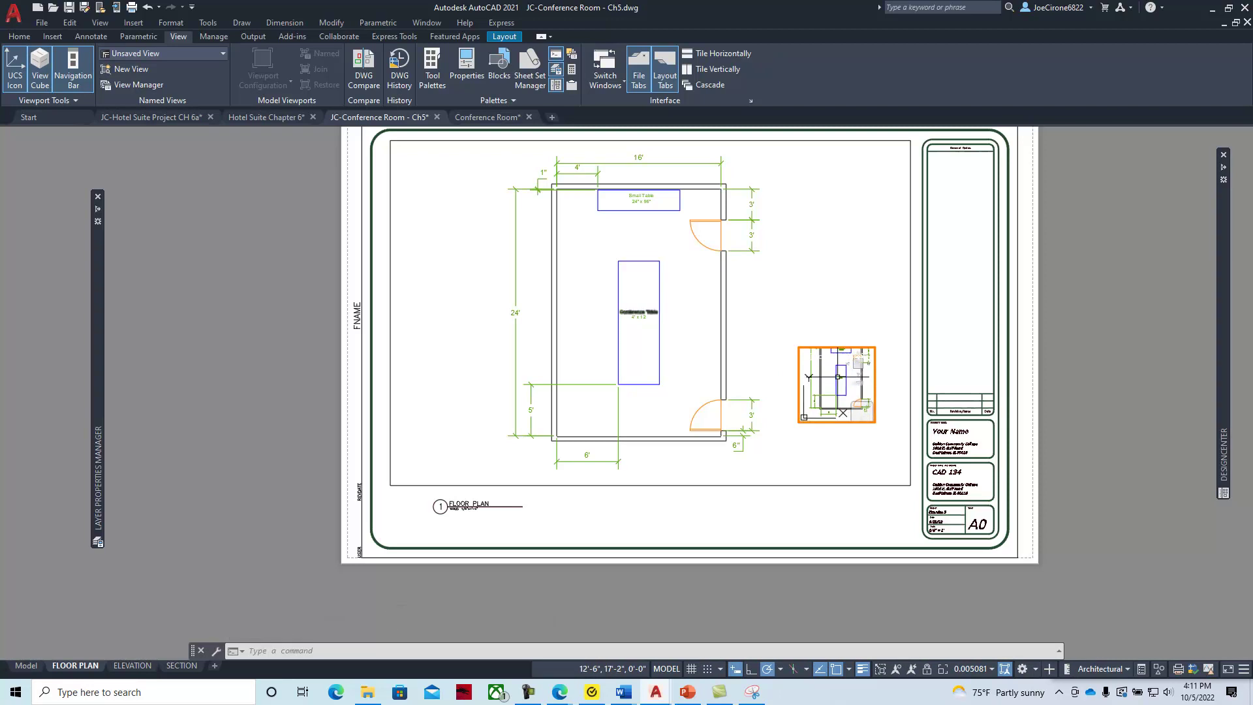
pyautogui.doubleClick(856, 519)
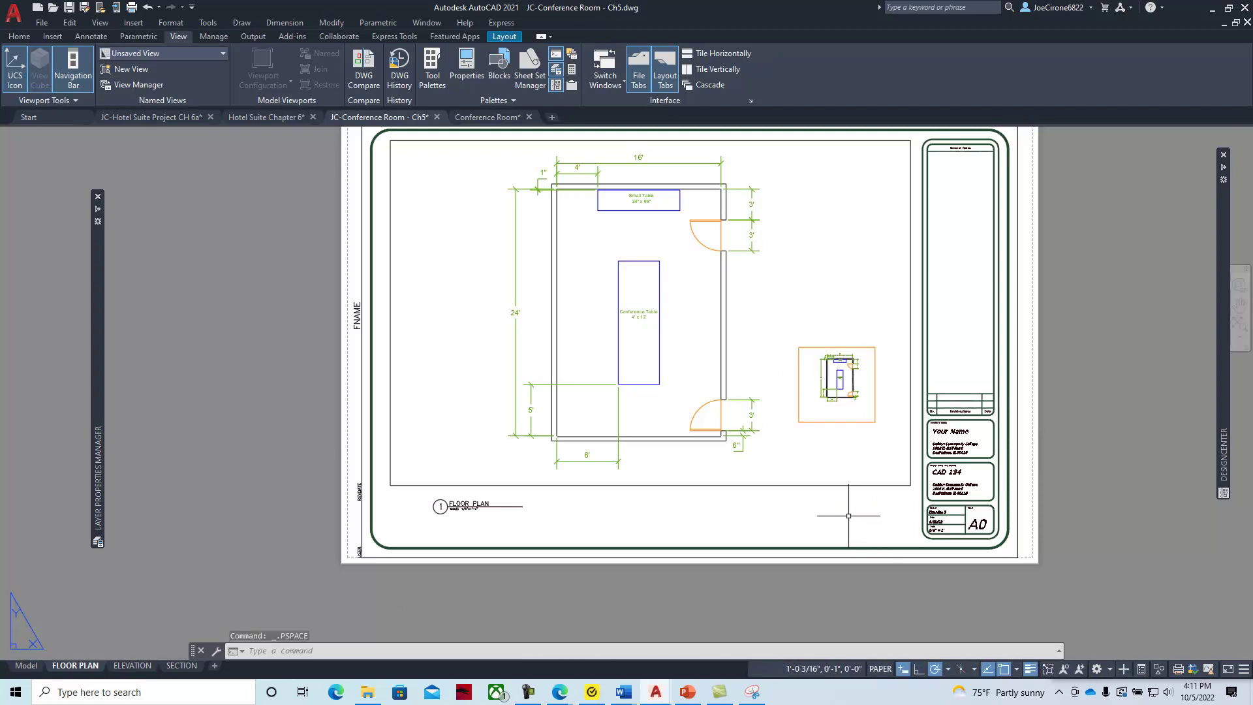
# - Enlarge the small viewport by stretching its lower-right corner outward
pyautogui.click(871, 422)
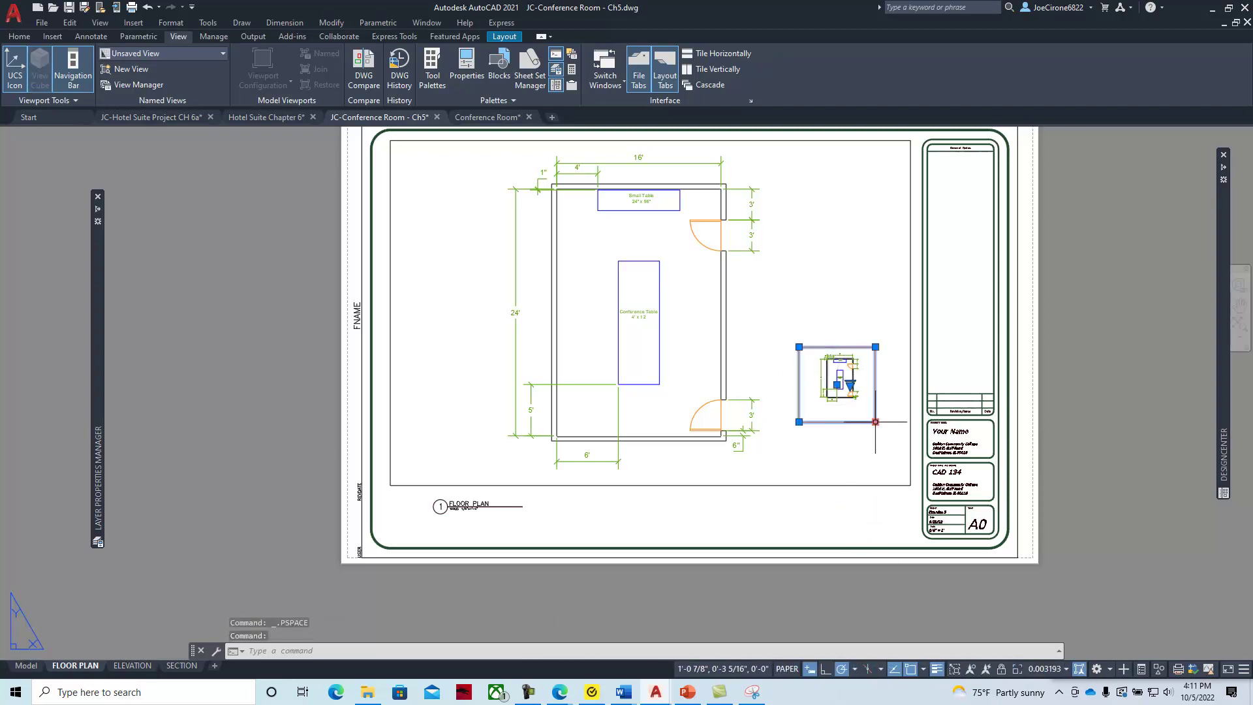
pyautogui.click(875, 421)
pyautogui.click(884, 449)
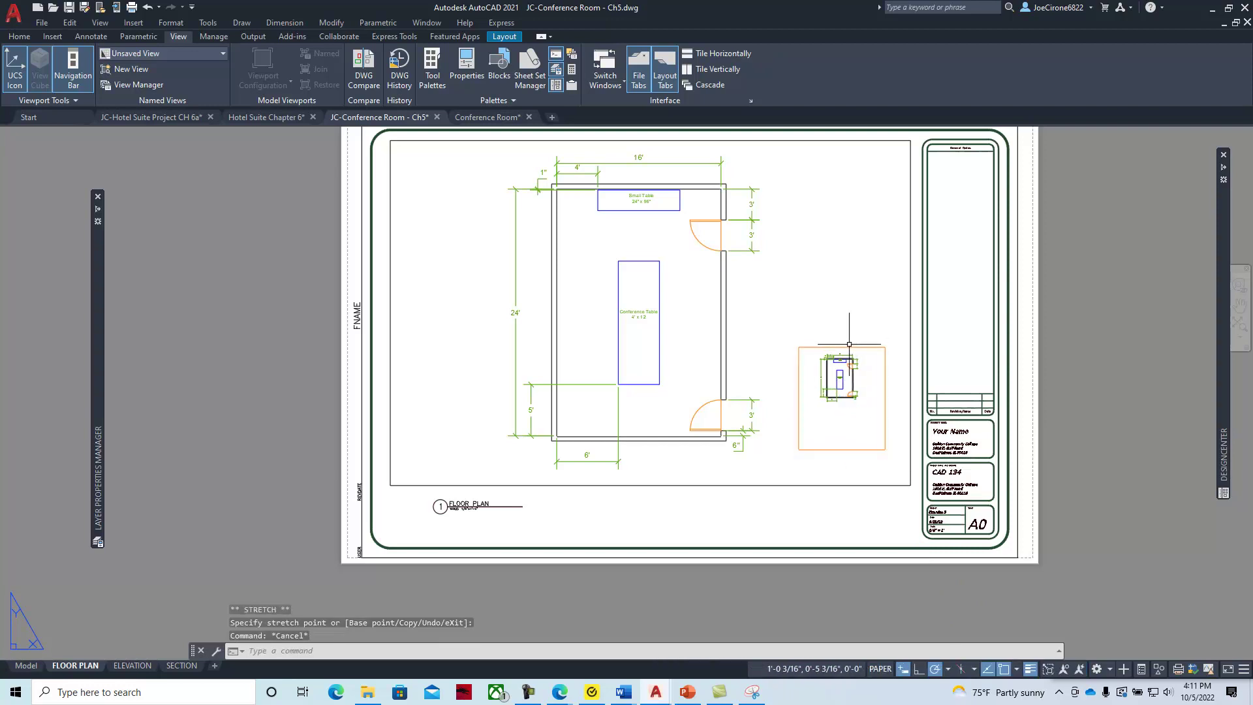
pyautogui.press('Escape')
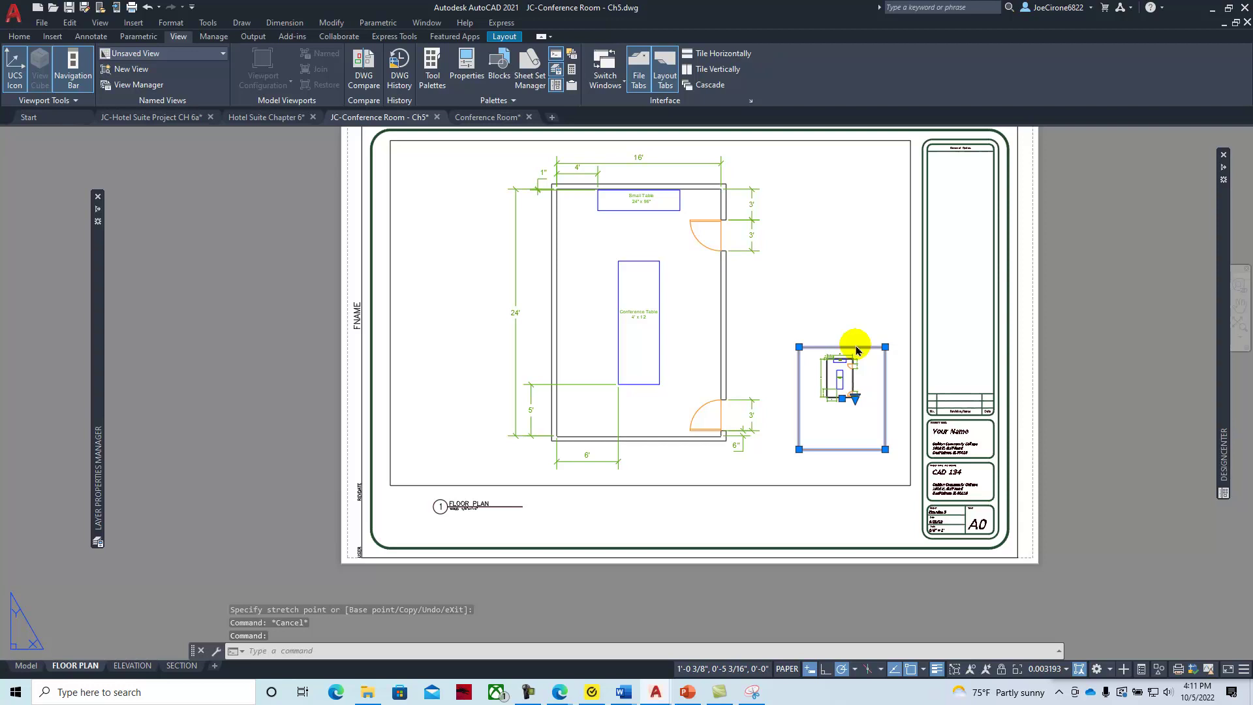
# - Review the shade plot options available for the small rectangular viewport, leaving them as they are
pyautogui.rightClick(857, 350)
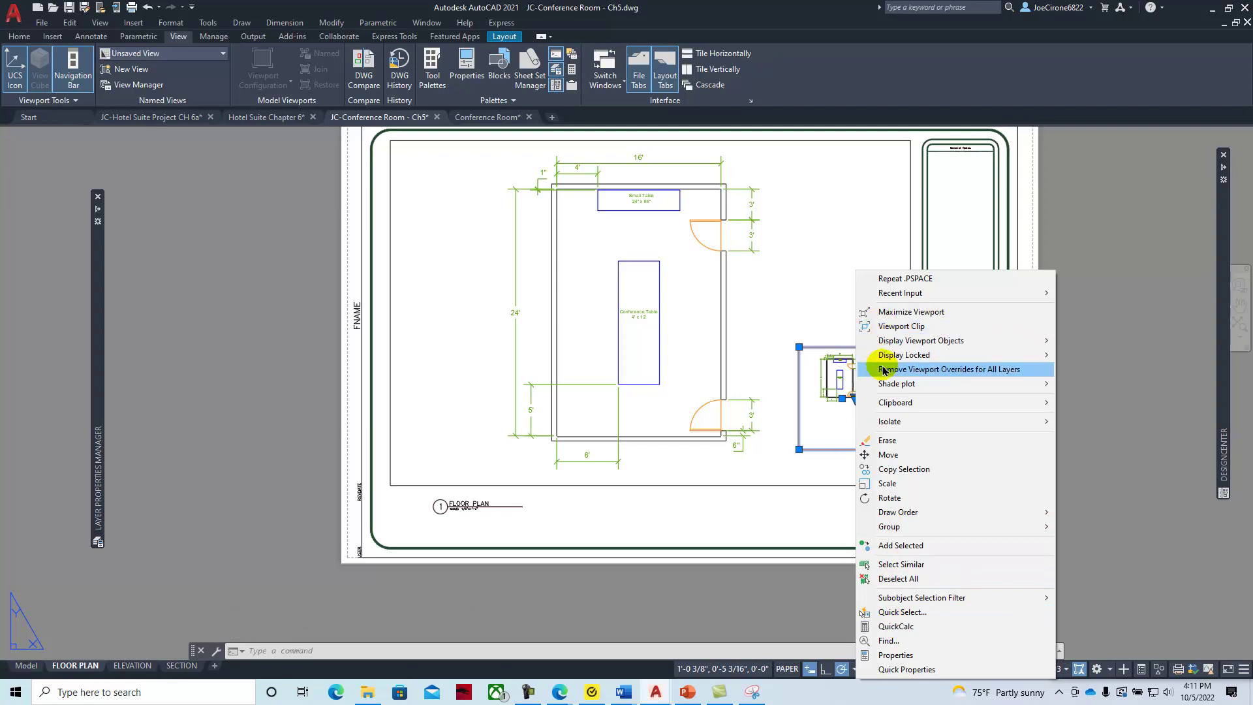
pyautogui.moveTo(886, 390)
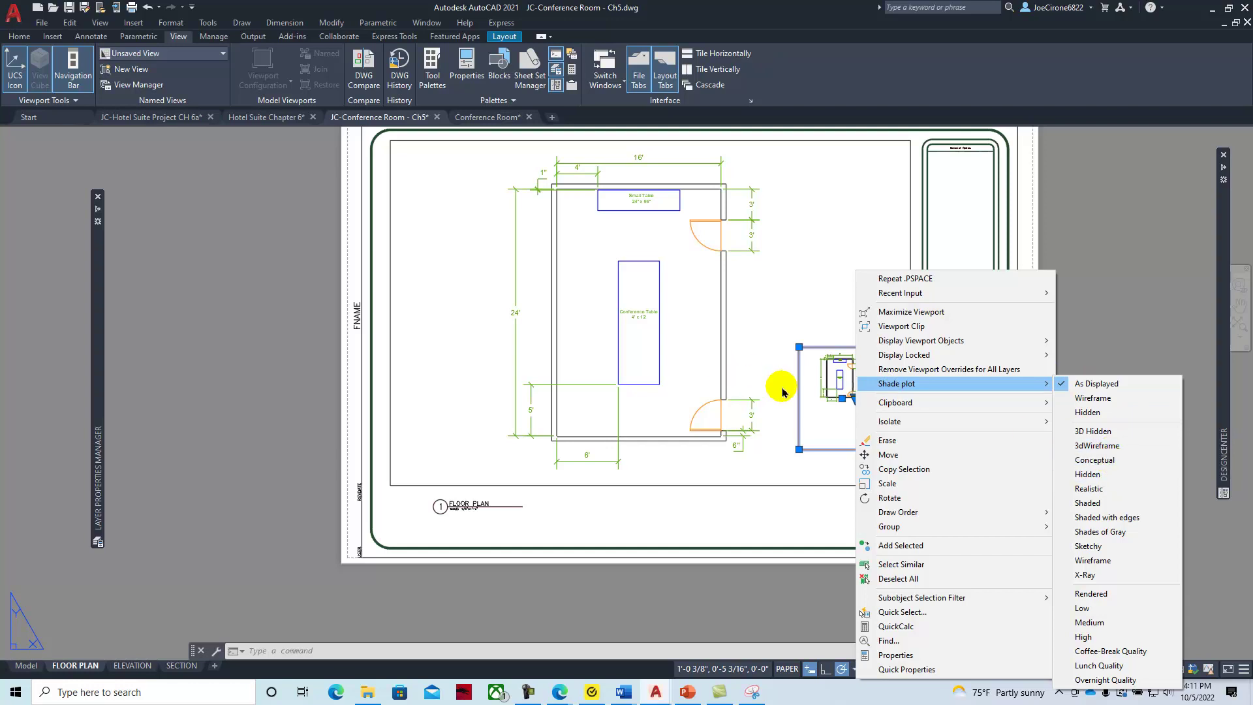
pyautogui.click(832, 274)
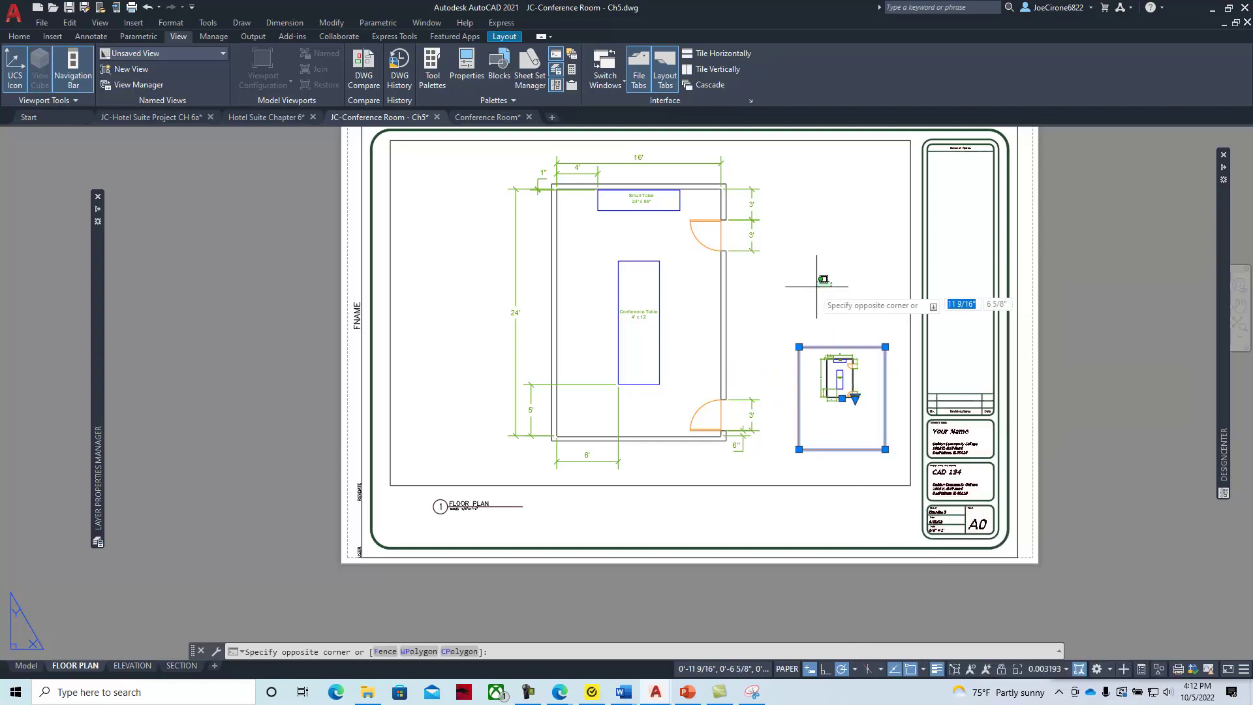
pyautogui.click(791, 314)
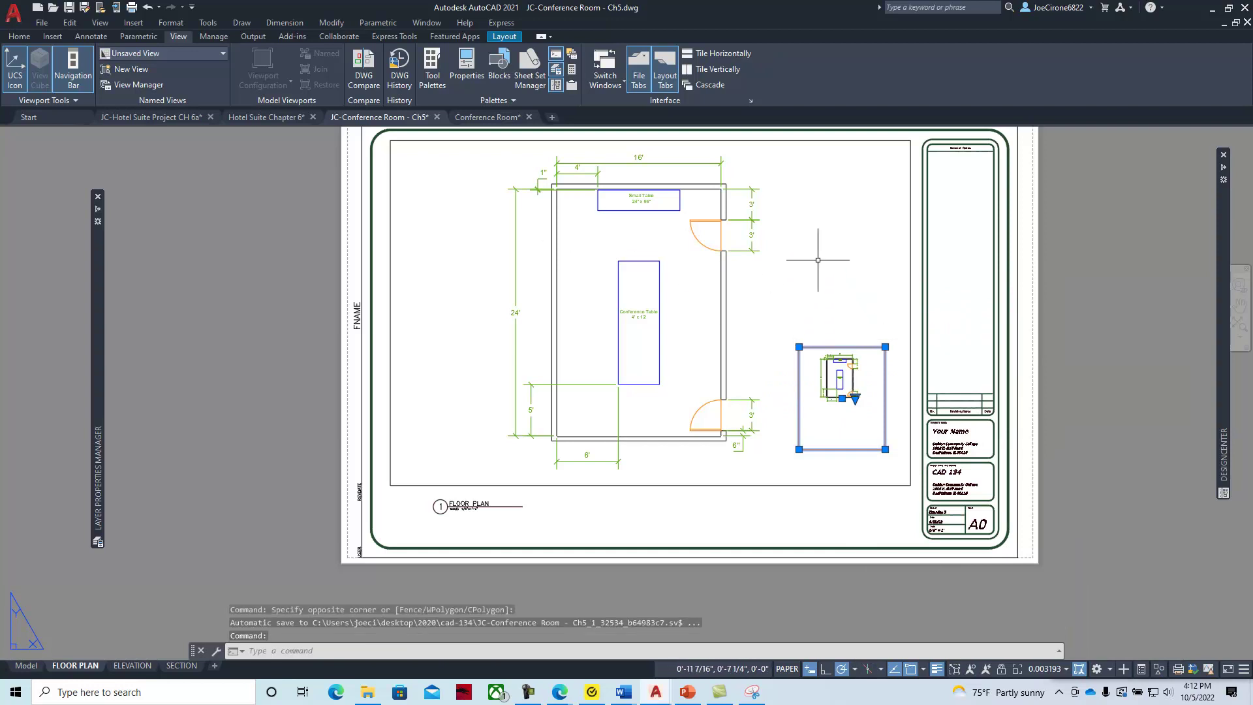
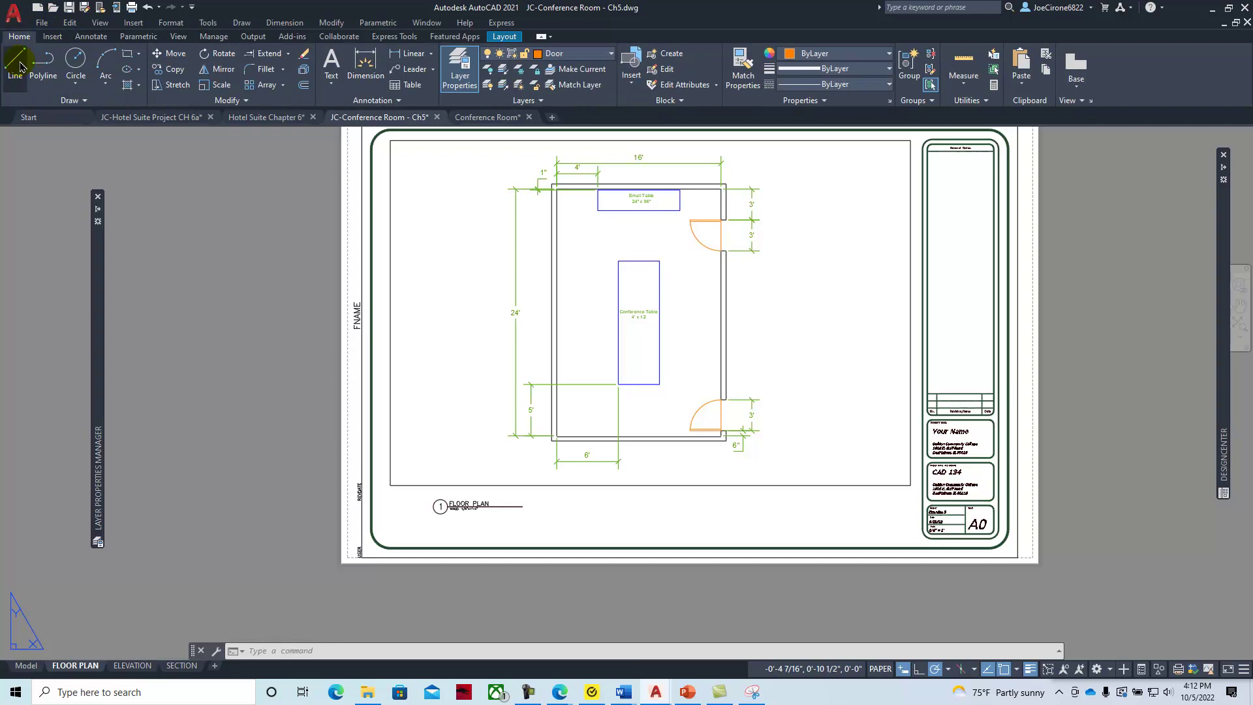
# - Draw a five-sided polyline in the empty area beside the room's lower door, ending back at its start point
pyautogui.click(43, 62)
pyautogui.click(823, 313)
pyautogui.click(781, 349)
pyautogui.click(820, 417)
pyautogui.click(882, 395)
pyautogui.click(884, 327)
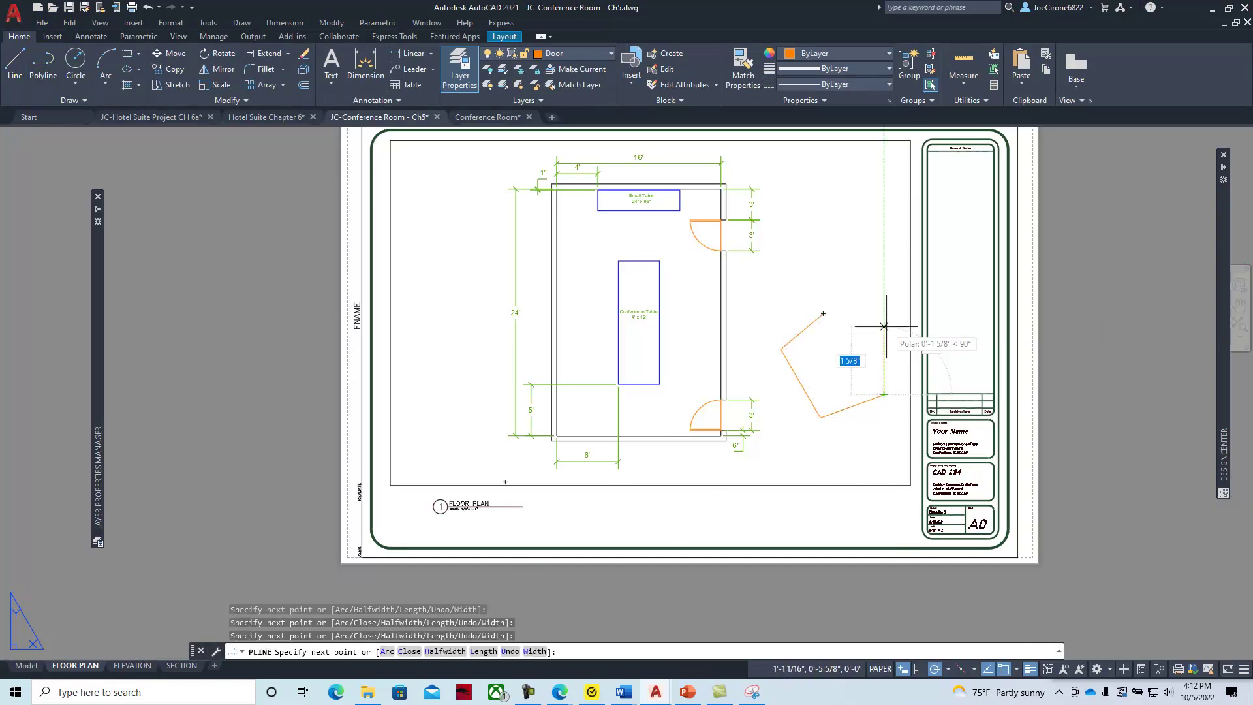
pyautogui.click(823, 313)
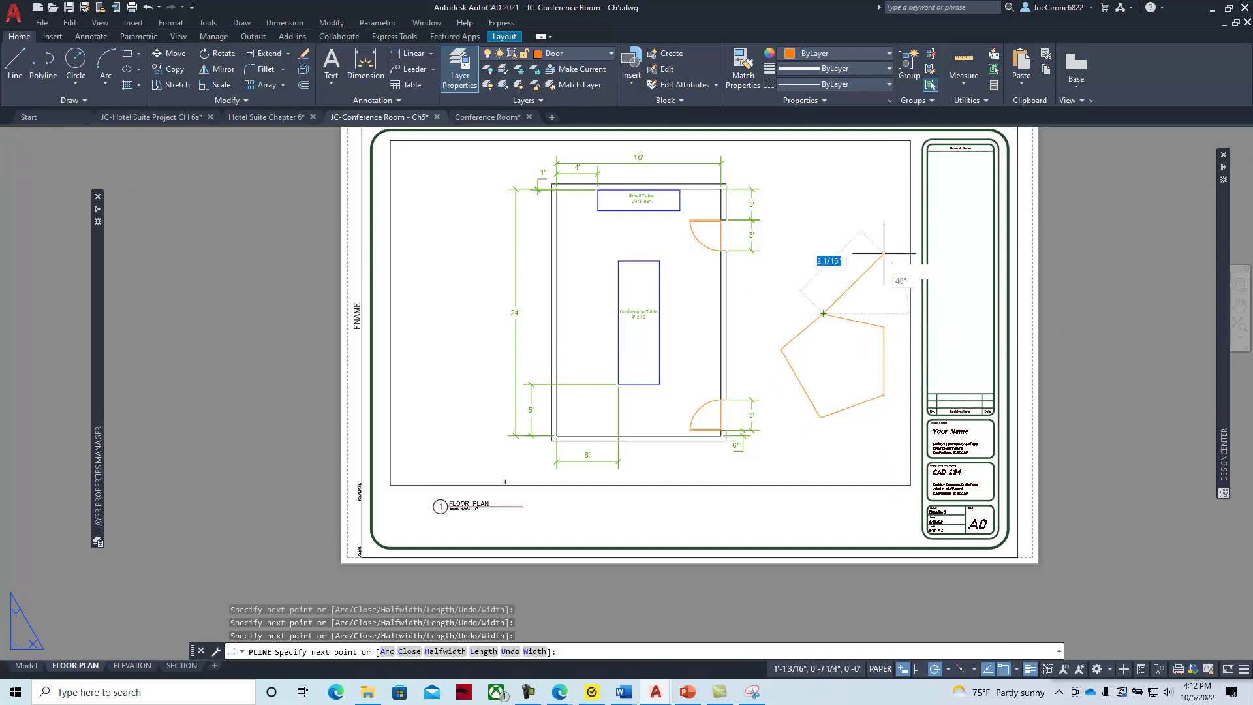
pyautogui.press('Escape')
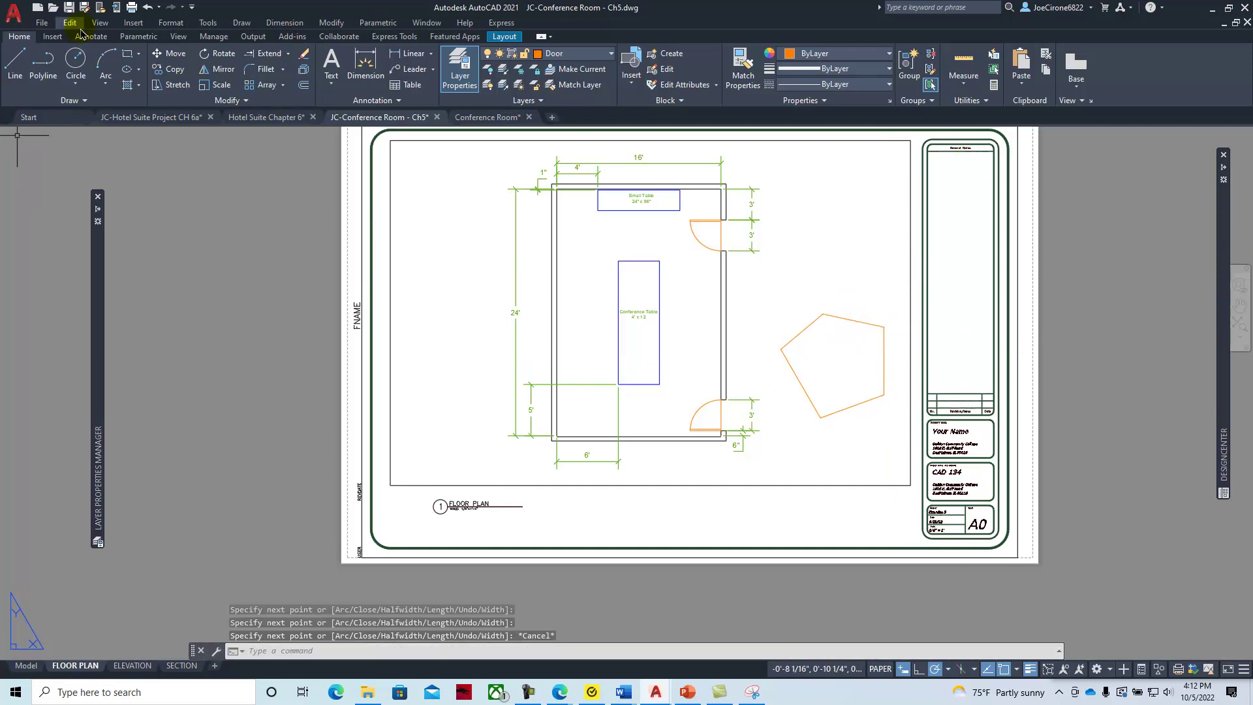
# - Try to turn the five-sided polyline into a viewport with the Object viewport option
pyautogui.click(100, 22)
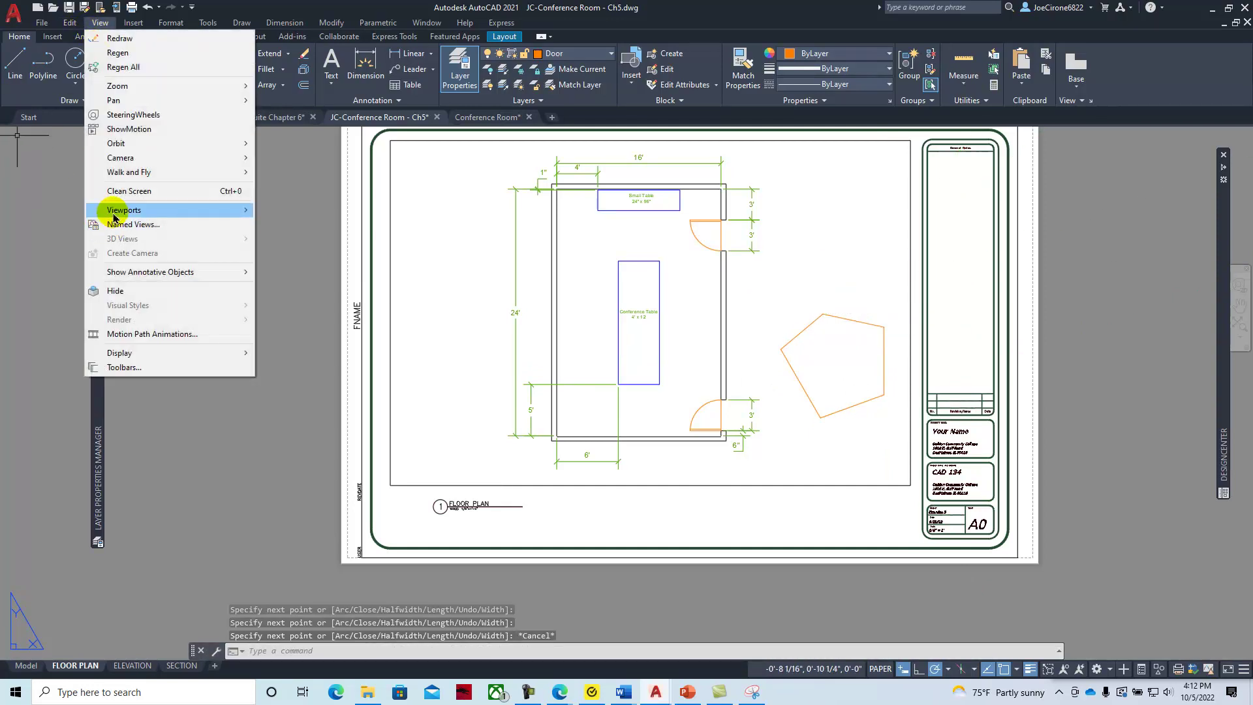
pyautogui.moveTo(108, 209)
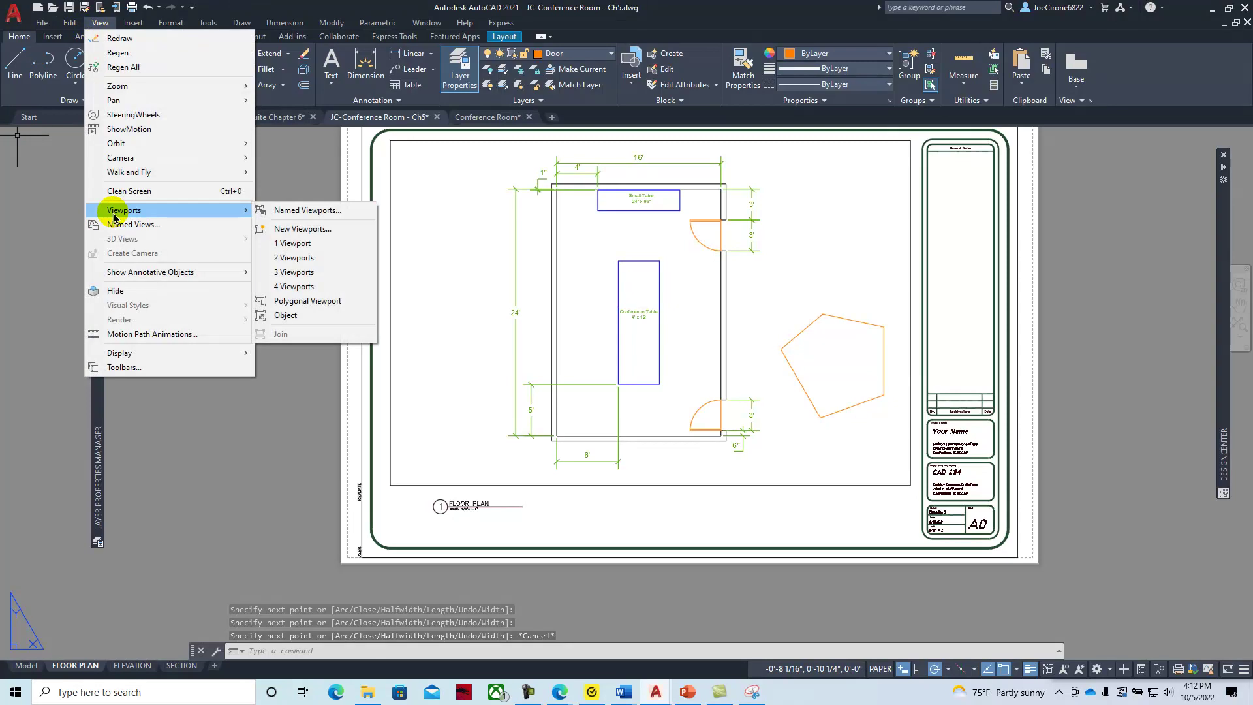
pyautogui.click(313, 317)
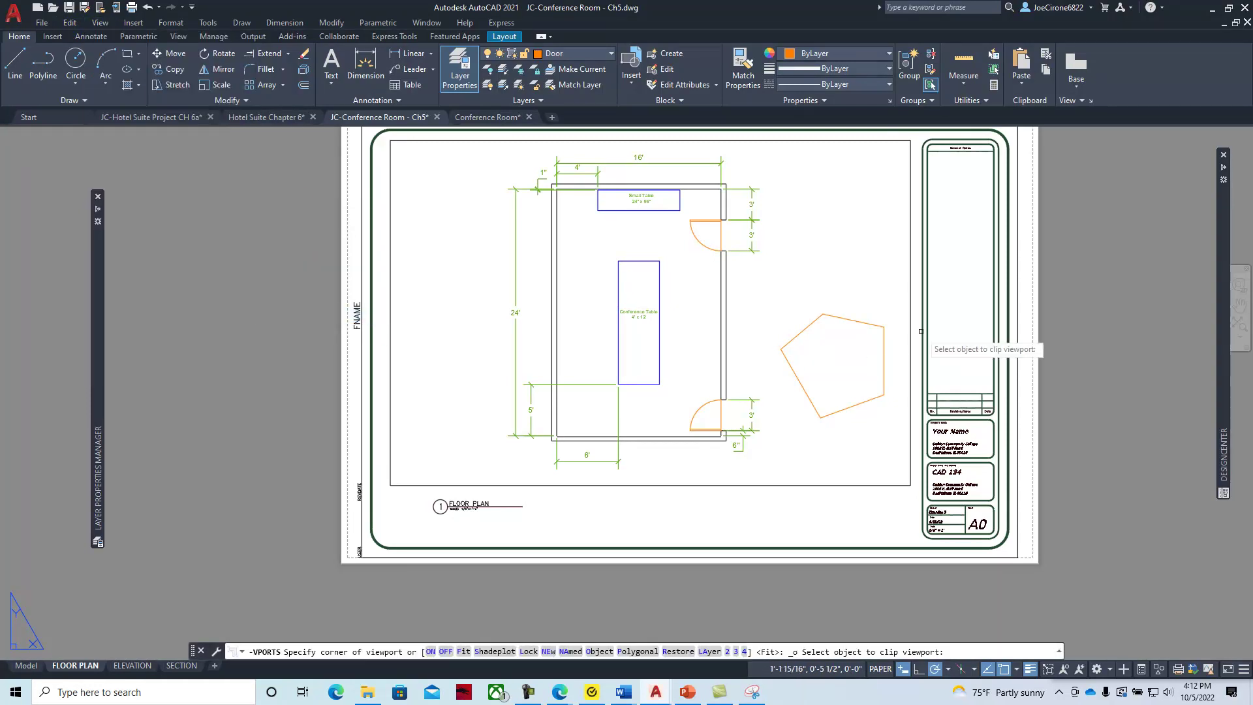
pyautogui.click(833, 315)
pyautogui.click(835, 313)
pyautogui.press('Return')
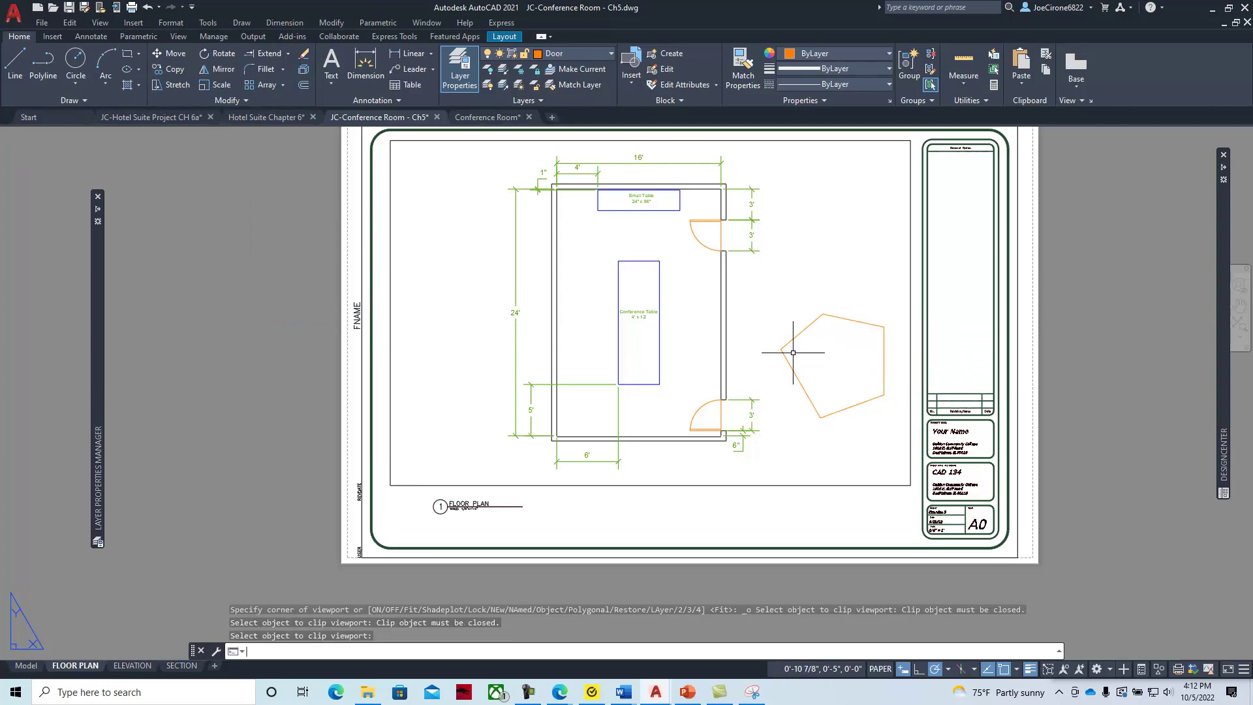
# - Return to paper space and erase the five-sided polyline
pyautogui.doubleClick(836, 353)
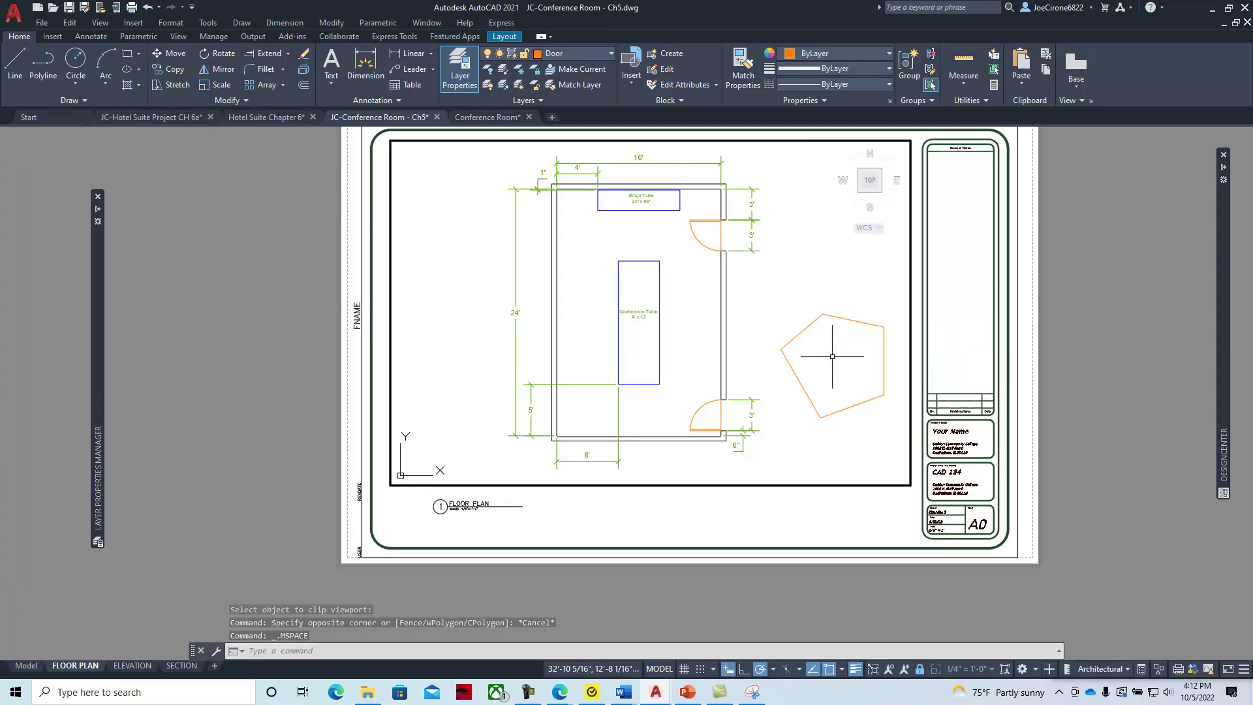
pyautogui.click(809, 325)
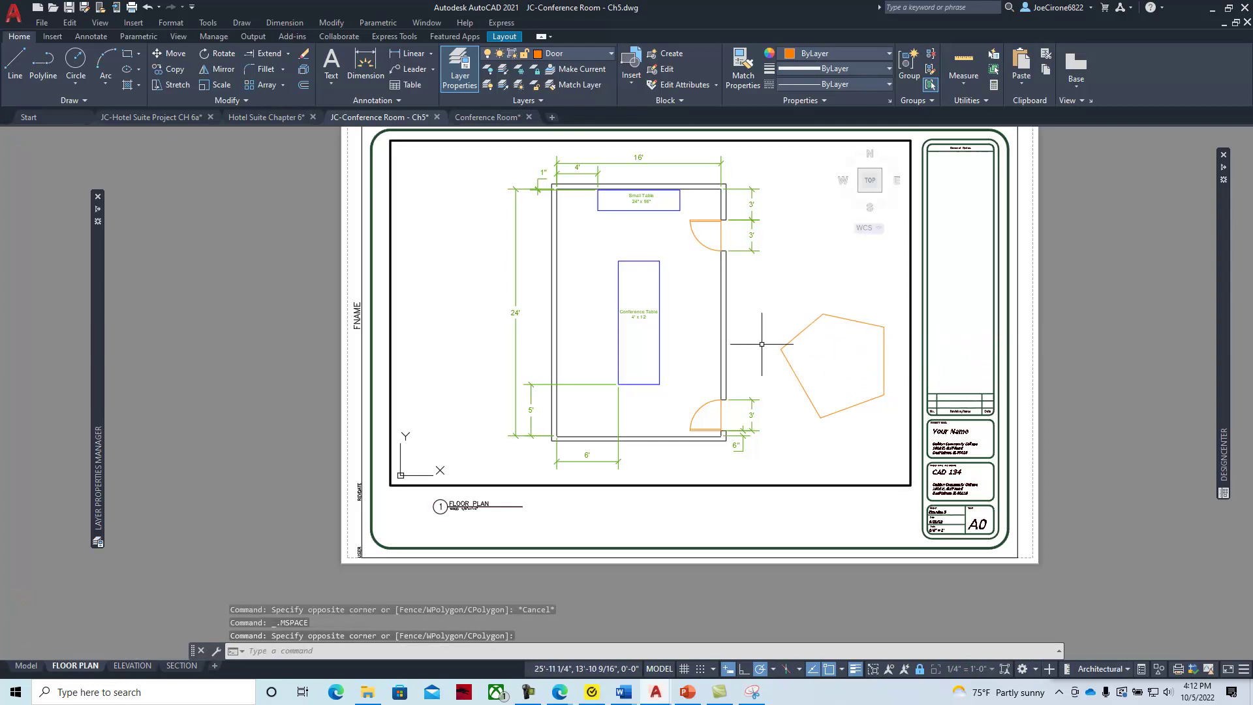
pyautogui.press('Escape')
pyautogui.press('Escape')
pyautogui.click(813, 325)
pyautogui.click(777, 343)
pyautogui.doubleClick(811, 512)
pyautogui.click(826, 413)
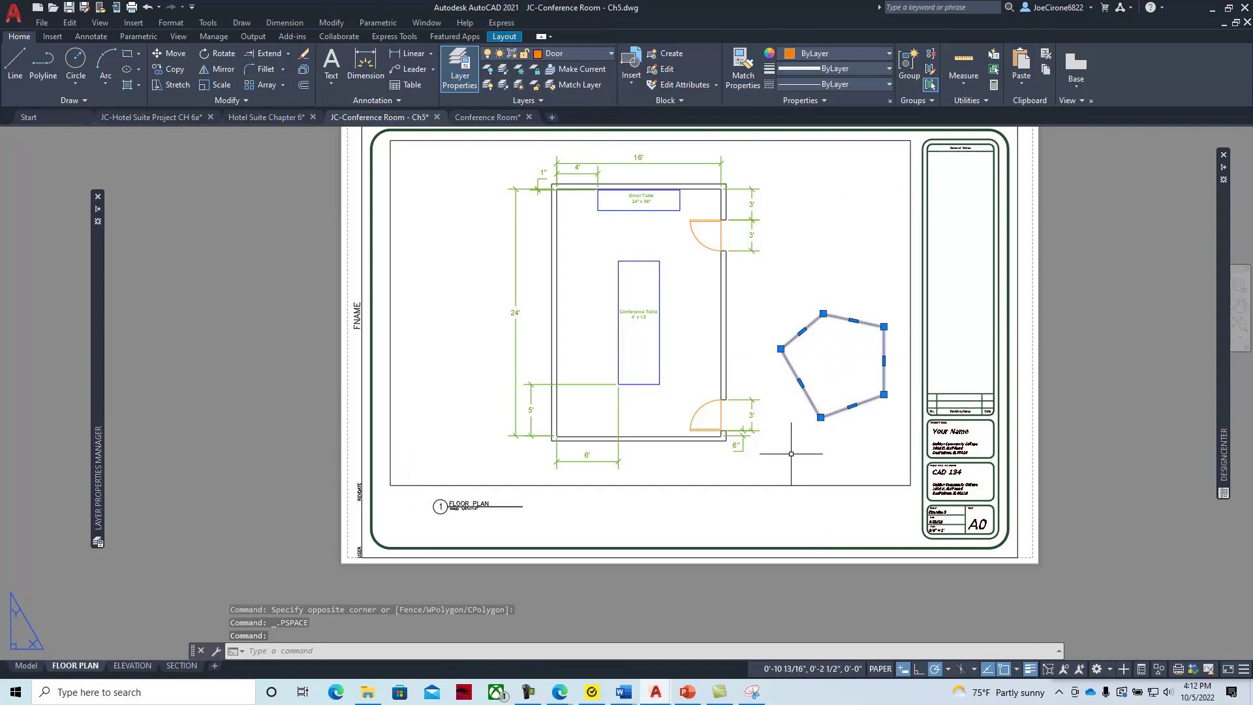
pyautogui.press('Delete')
# - Create a closed five-sided polygonal viewport in the empty area beside the room's lower door
pyautogui.click(102, 23)
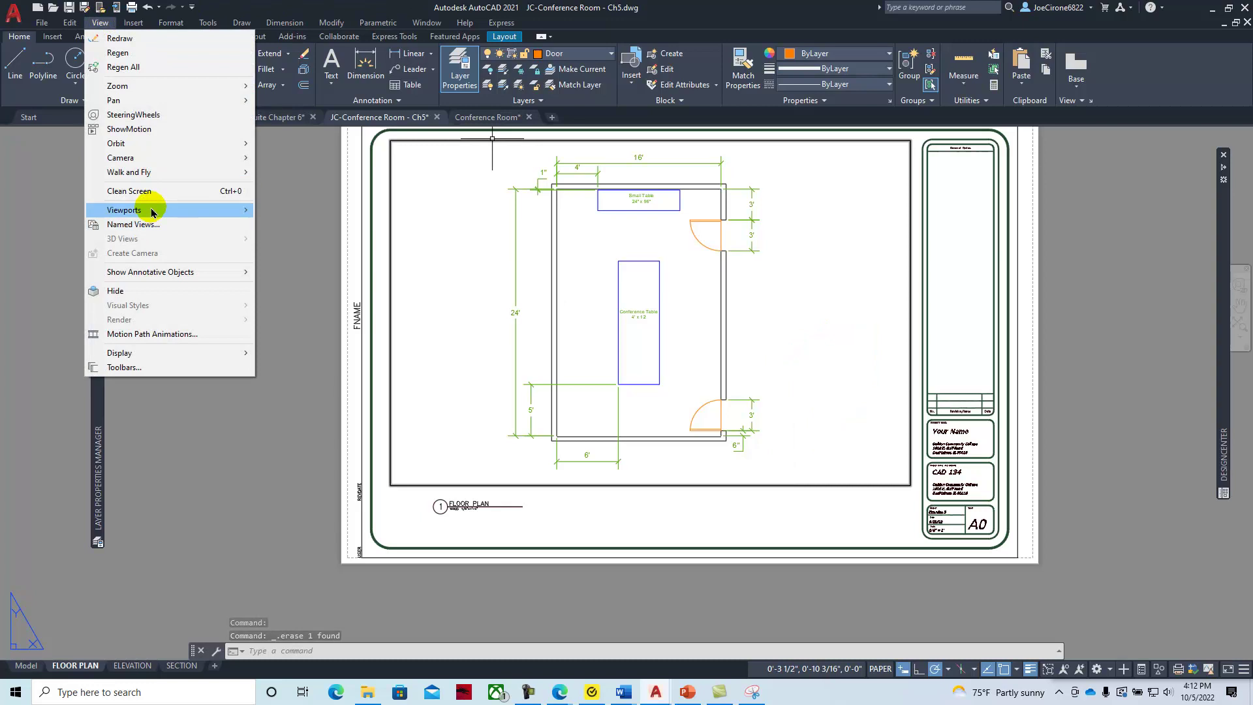
pyautogui.moveTo(152, 212)
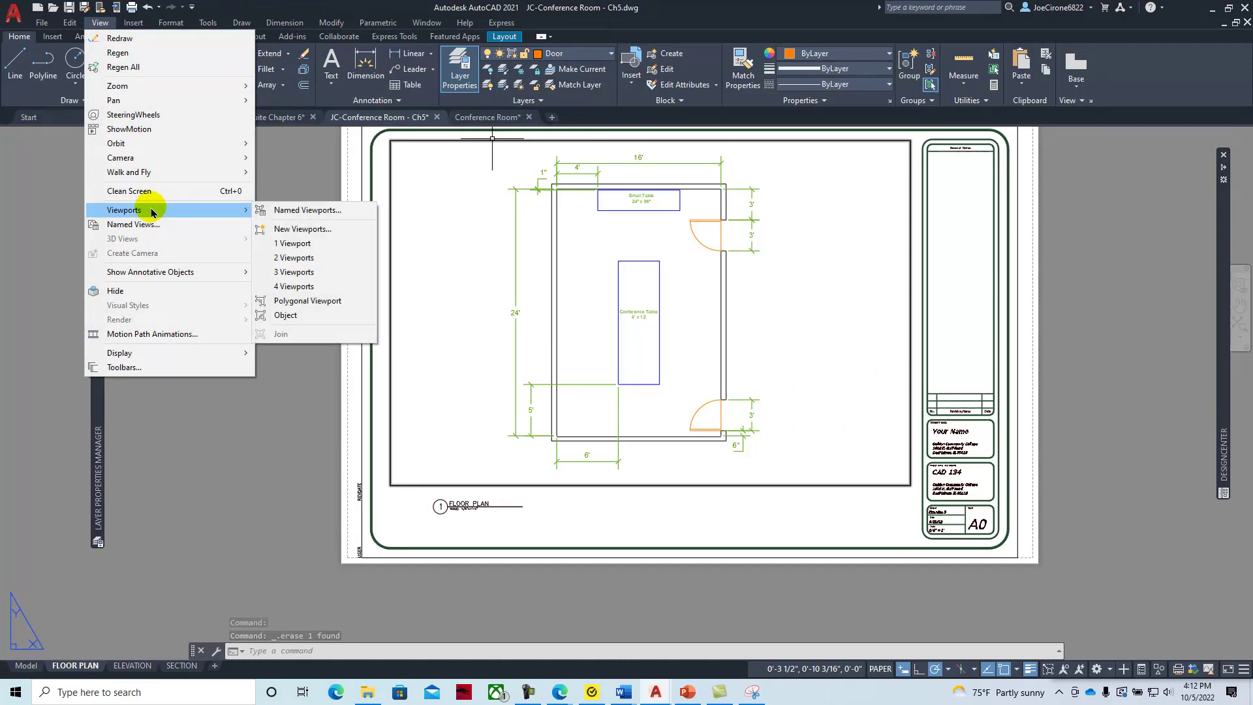
pyautogui.click(311, 304)
pyautogui.click(826, 308)
pyautogui.click(768, 342)
pyautogui.click(804, 406)
pyautogui.click(881, 394)
pyautogui.click(895, 312)
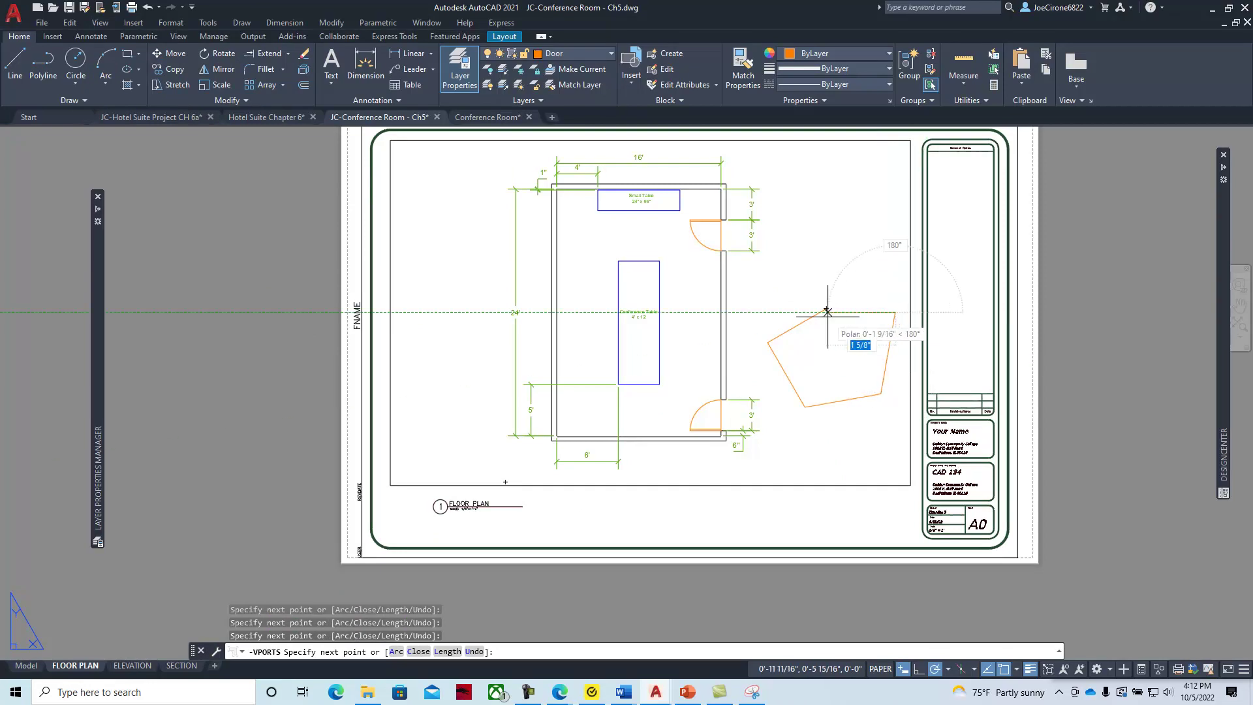
pyautogui.write('c')
pyautogui.press('Return')
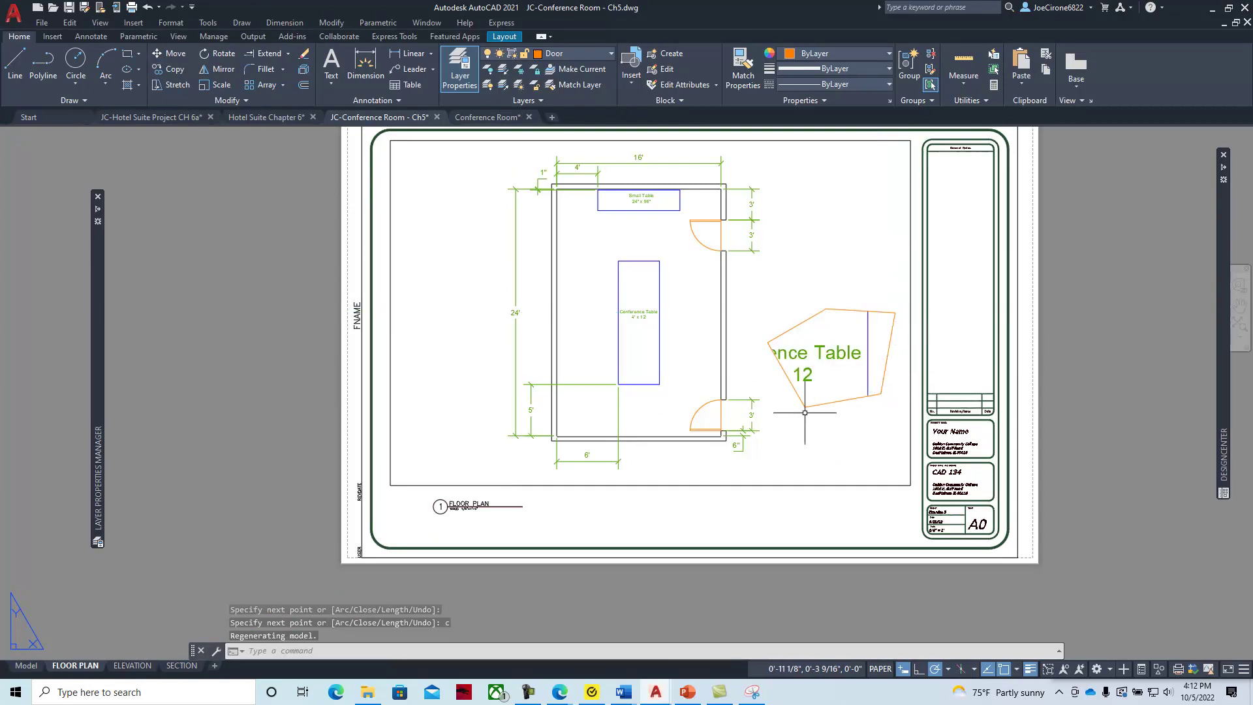
# - Zoom out and center the conference room plan inside the polygonal viewport, and return to paper space
pyautogui.doubleClick(833, 335)
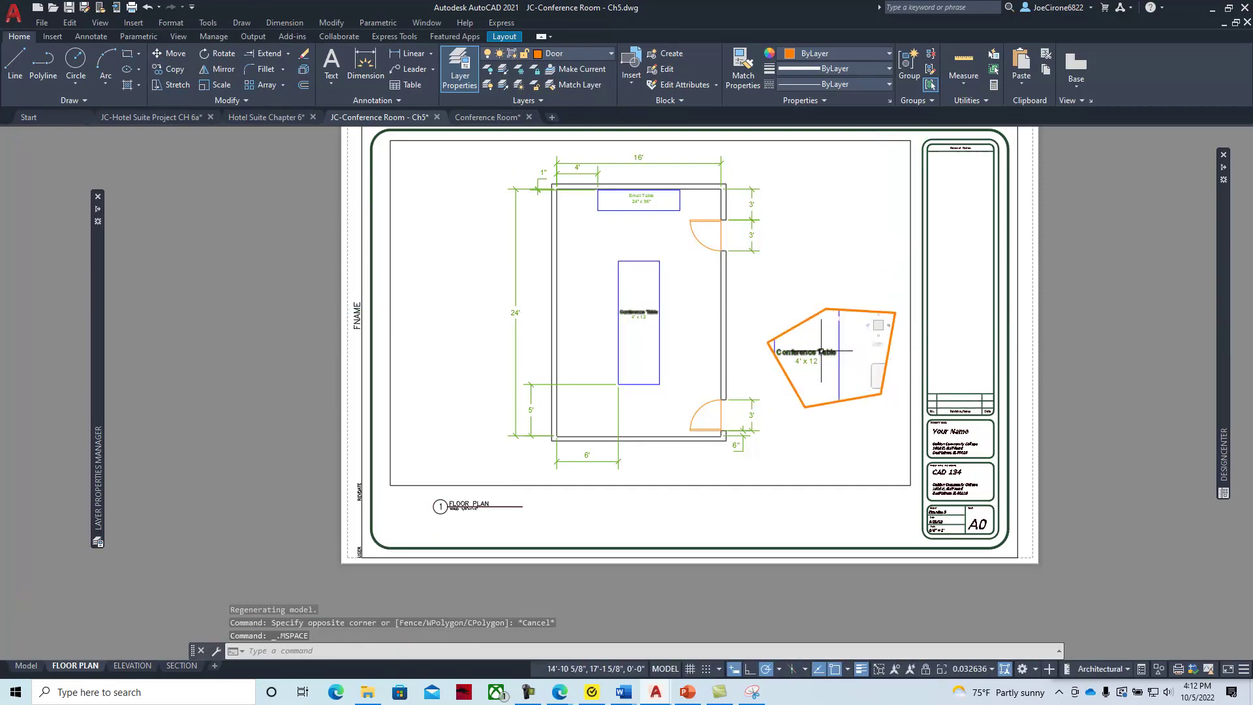
pyautogui.scroll(-6, 820, 356)
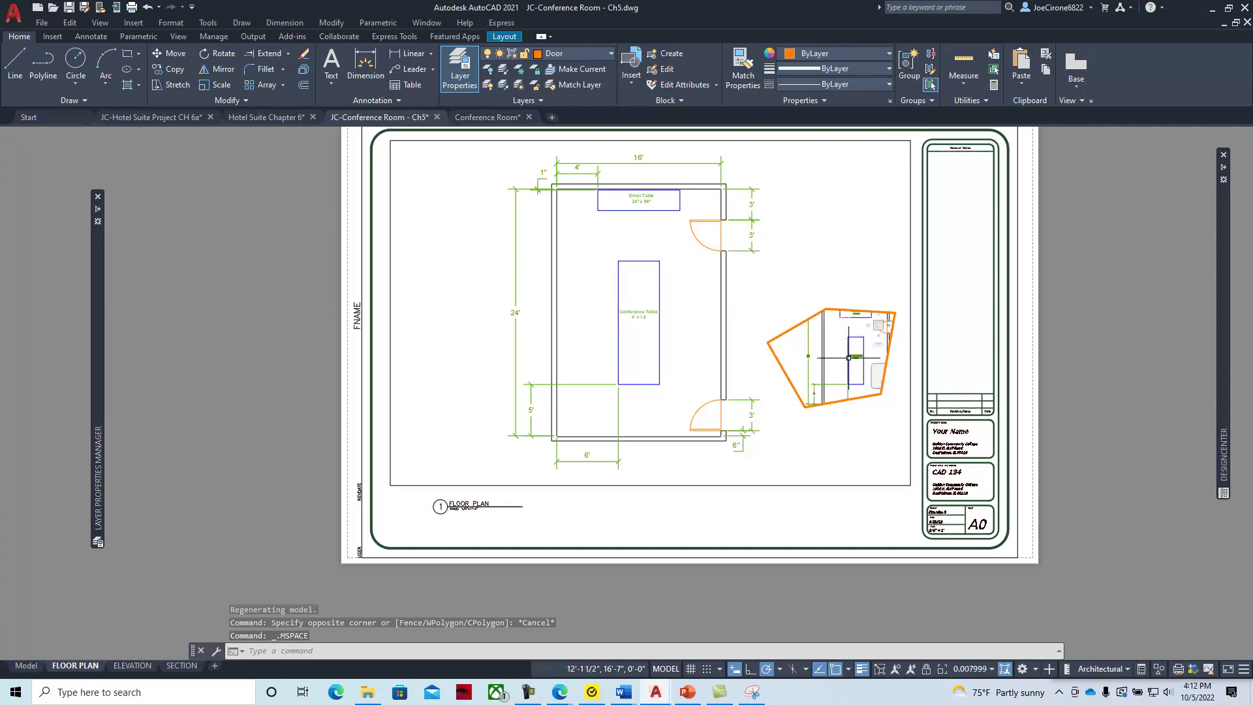
pyautogui.click(824, 235)
pyautogui.doubleClick(833, 524)
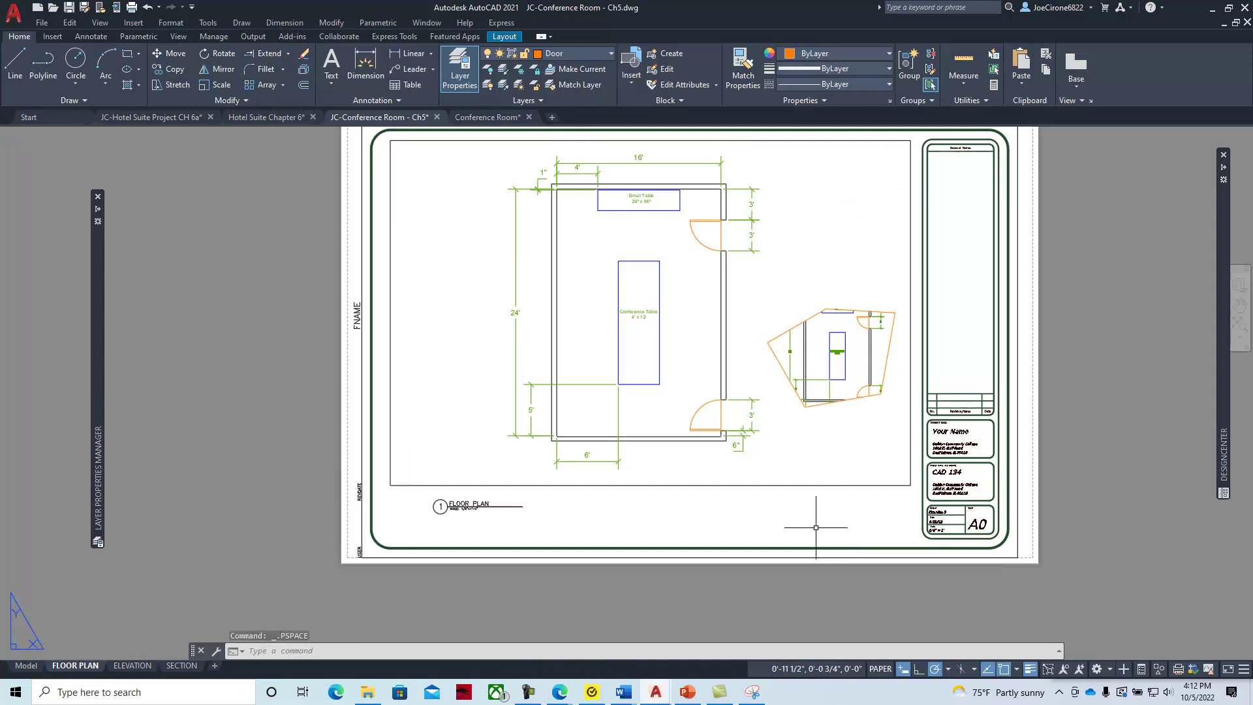
# - Draw a circle above the polygonal viewport and convert it into a viewport with the Object option
pyautogui.click(76, 62)
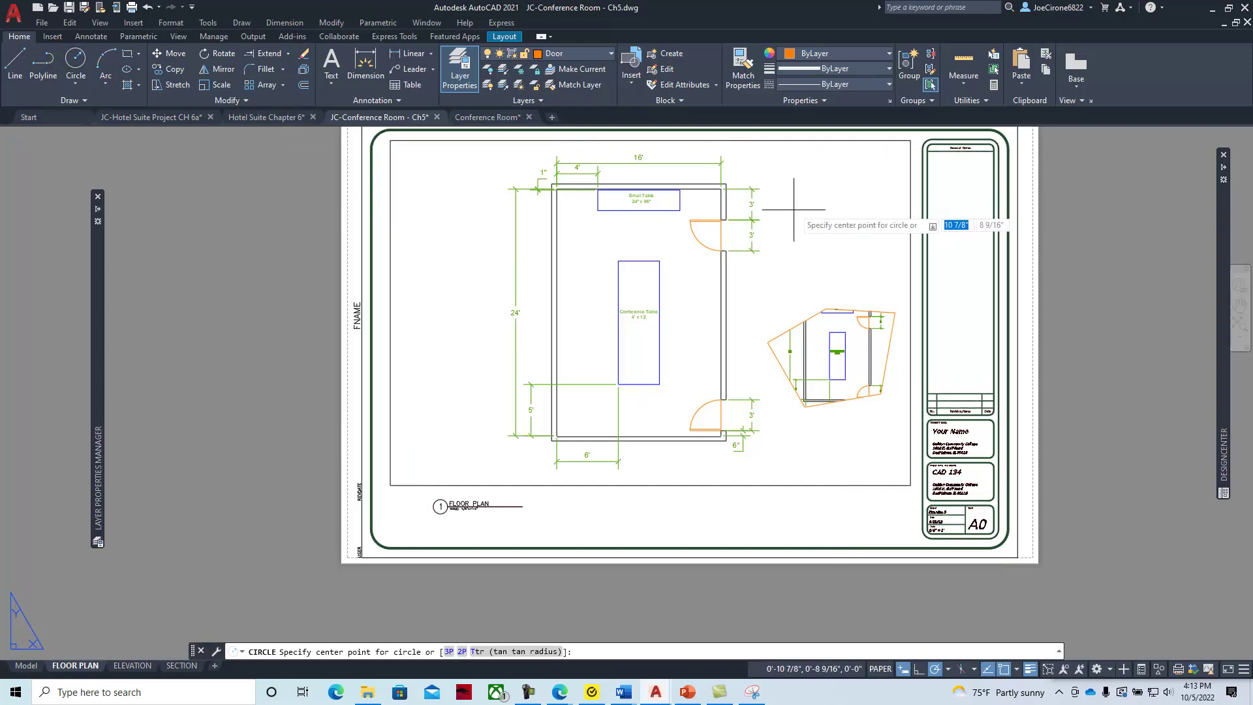
pyautogui.click(845, 229)
pyautogui.click(804, 188)
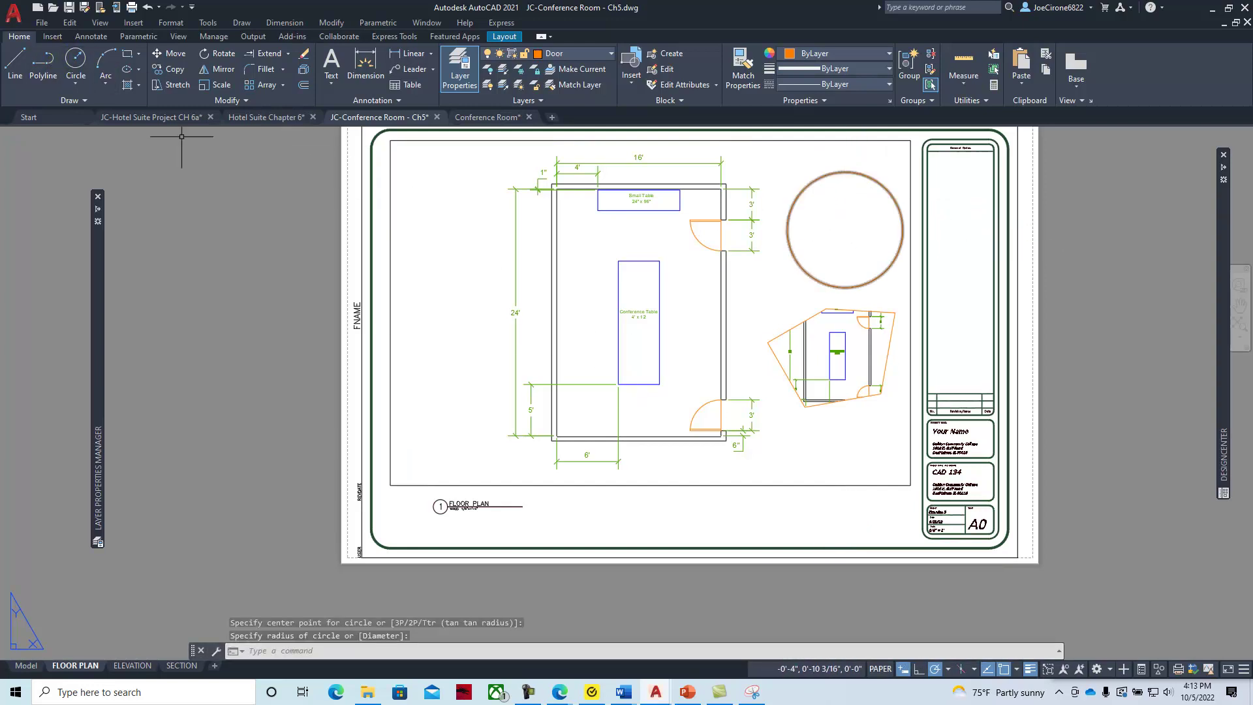
pyautogui.click(100, 23)
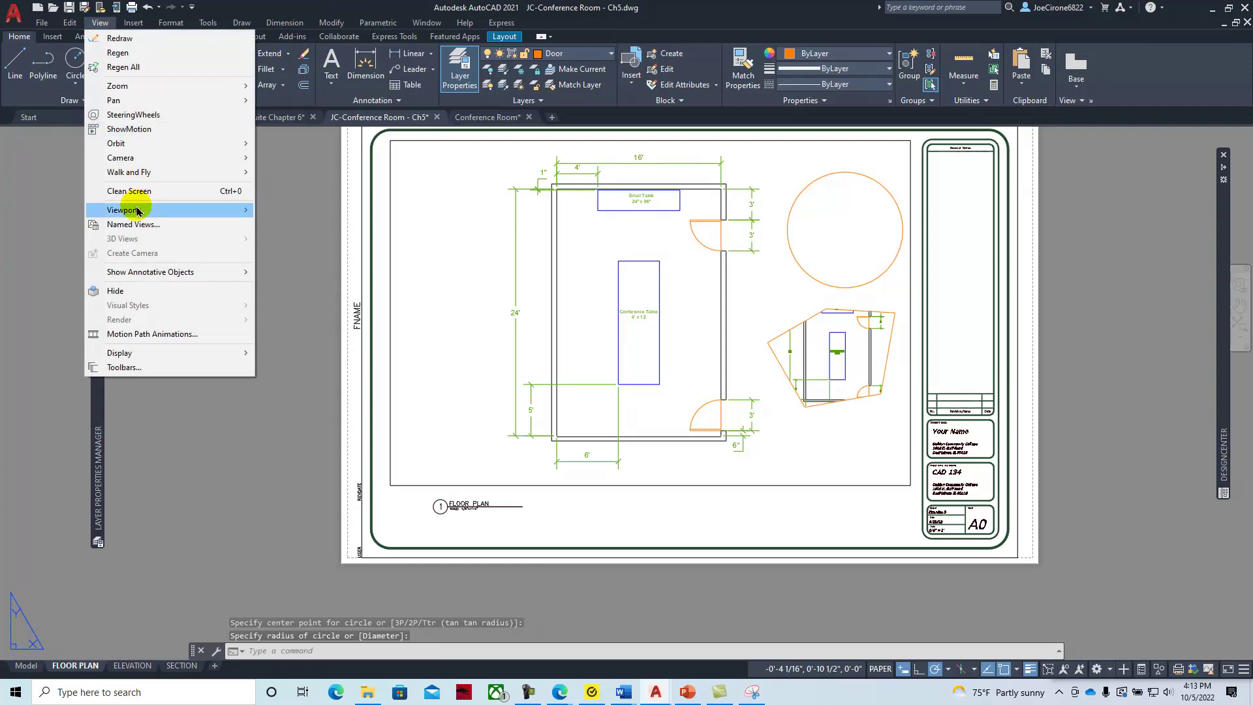
pyautogui.moveTo(138, 216)
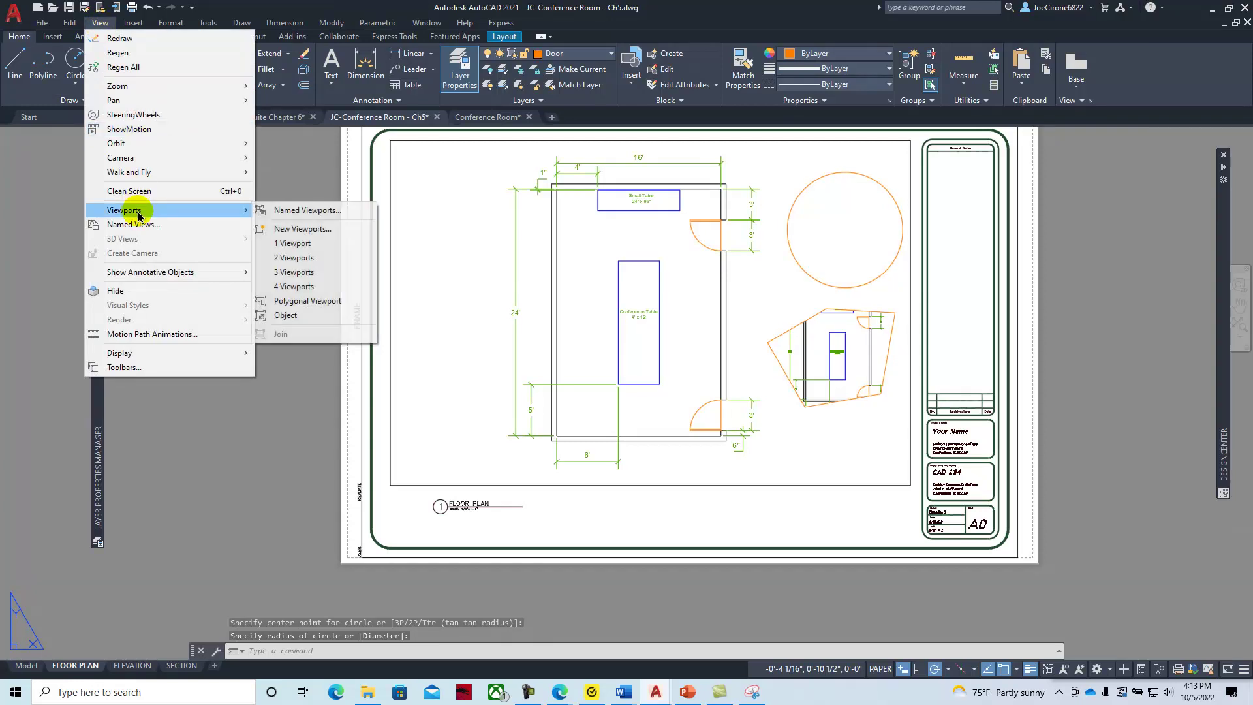
pyautogui.click(309, 317)
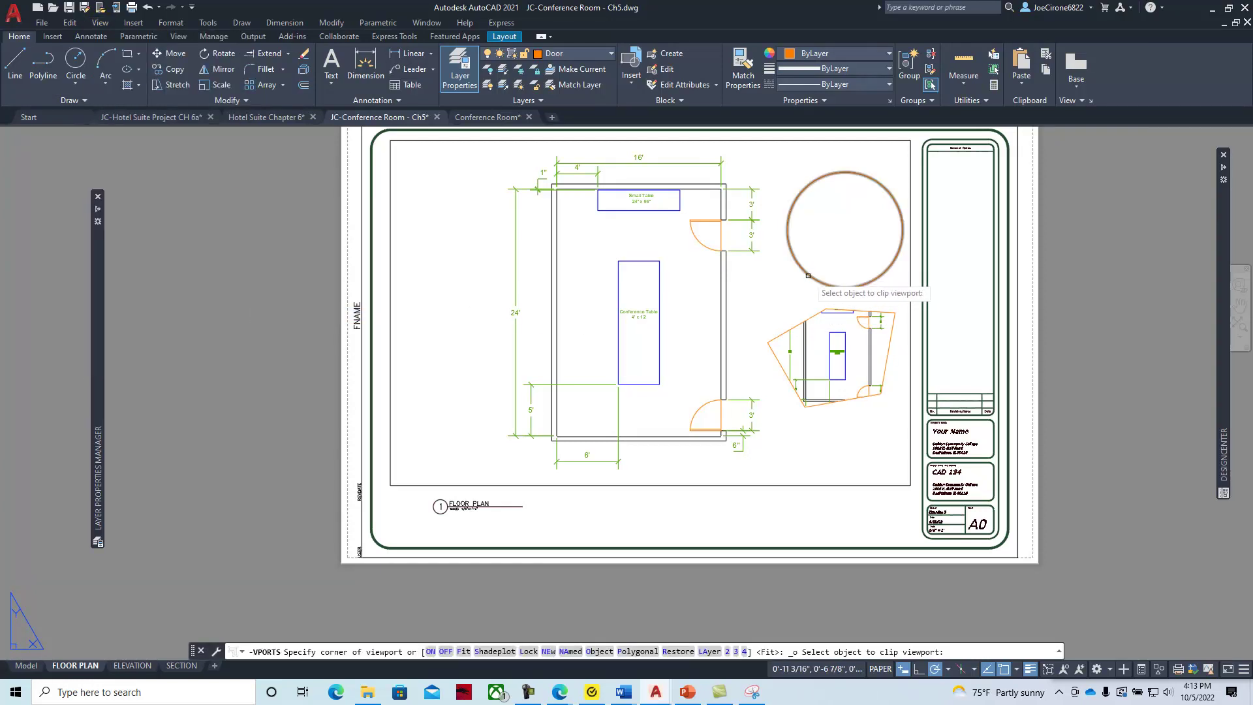
pyautogui.click(804, 271)
# - Center the circular viewport's view on the room's upper door and set its scale to 1/8" = 1'-0"
pyautogui.doubleClick(821, 238)
pyautogui.scroll(-3, 821, 237)
pyautogui.scroll(5, 821, 237)
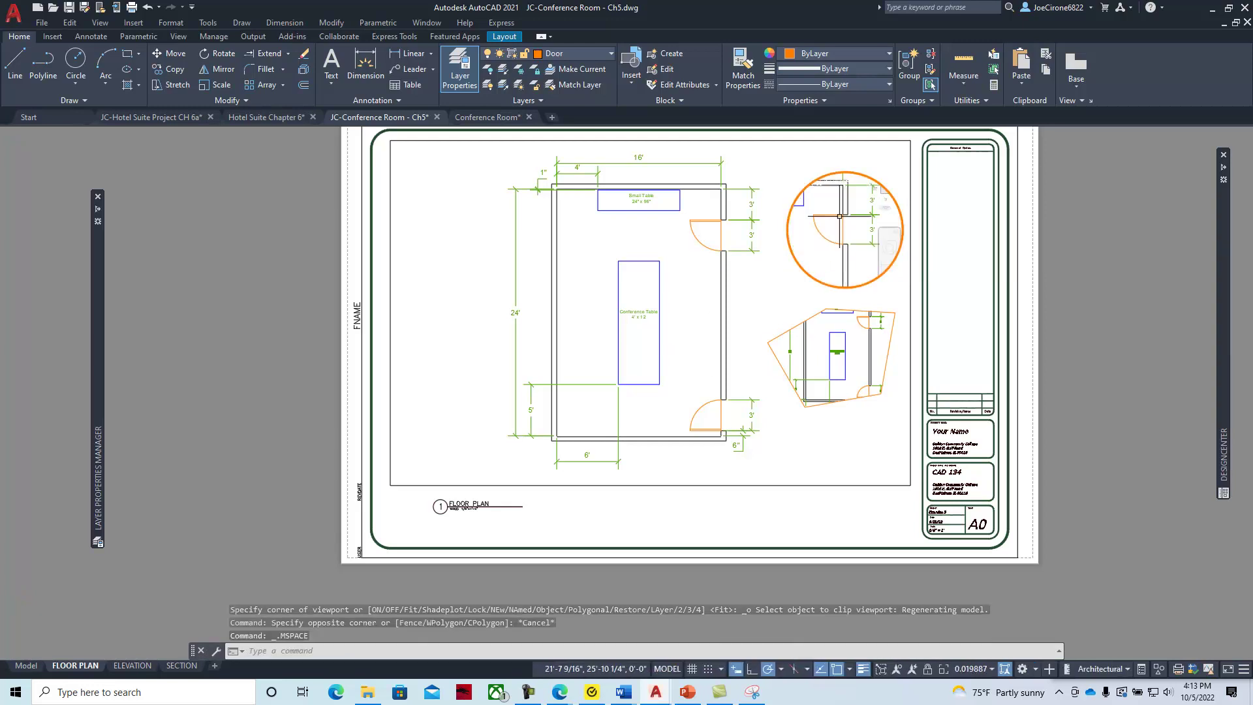
pyautogui.scroll(-2, 848, 216)
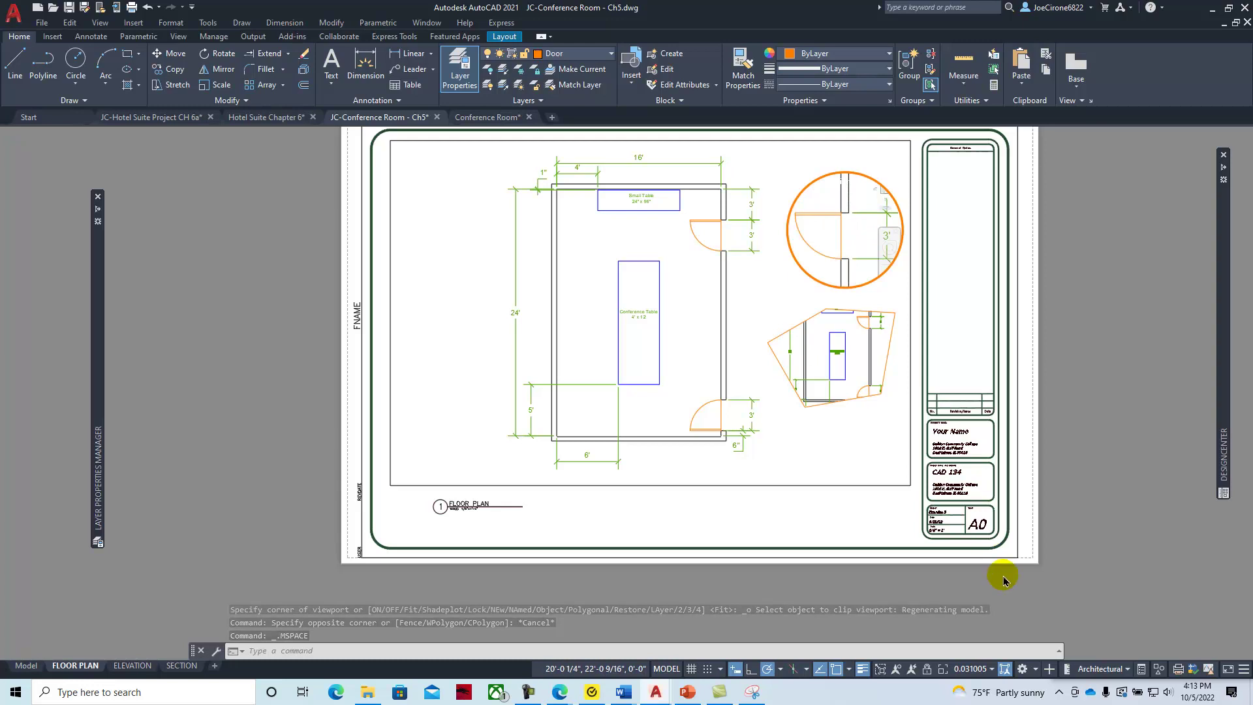
pyautogui.click(990, 672)
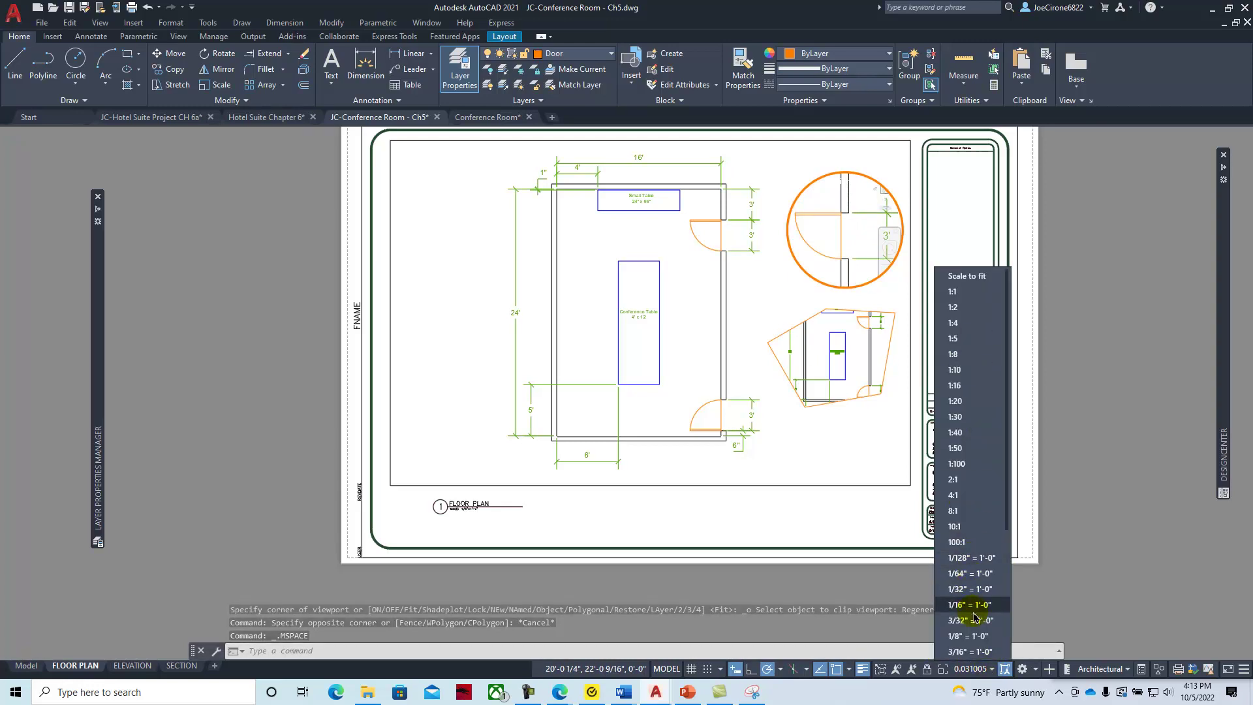
pyautogui.click(972, 636)
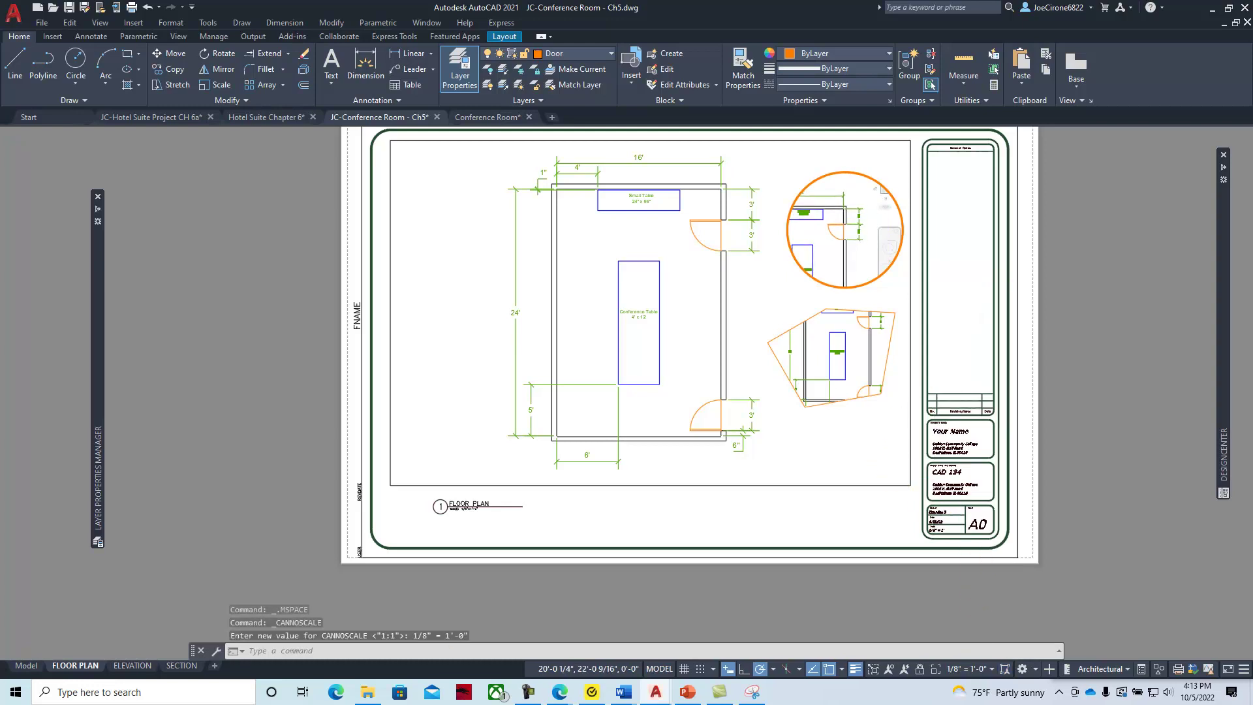
# - Switch to the textbook in the browser, consult the multiple-viewport example on page 180, and return to AutoCAD
pyautogui.hotkey('alt', 'Tab')
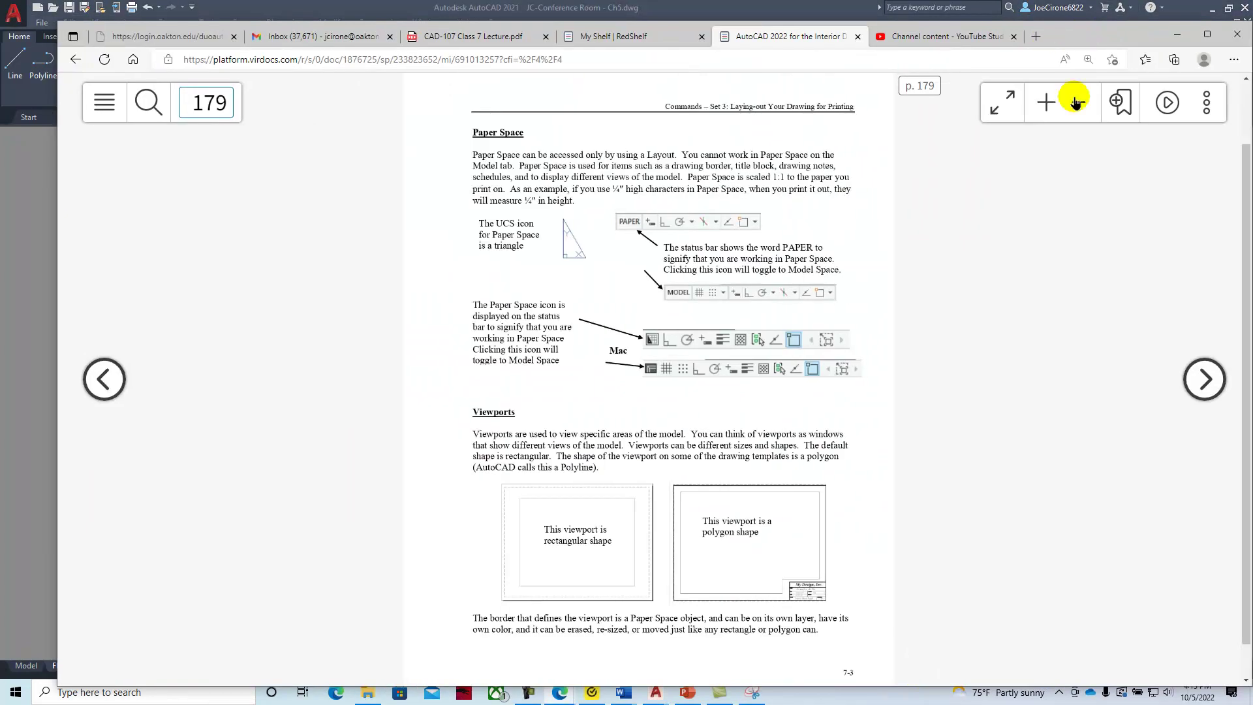
pyautogui.click(1204, 379)
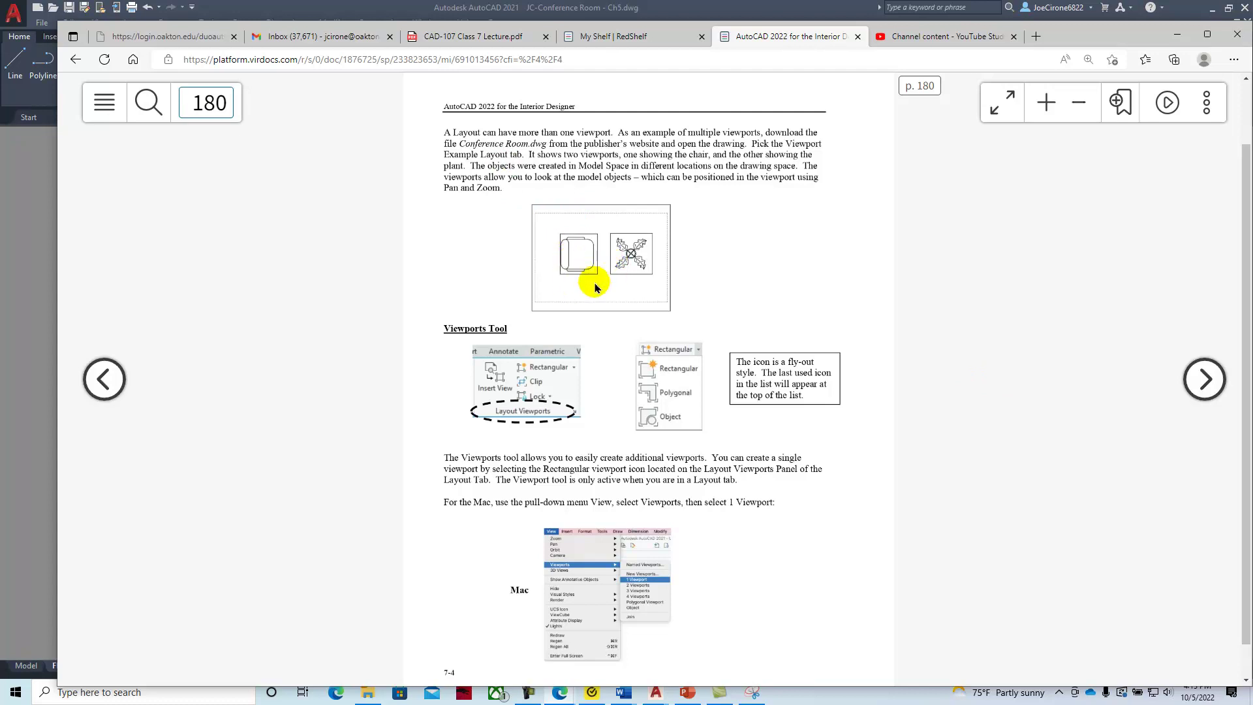
pyautogui.click(1014, 36)
pyautogui.click(1177, 34)
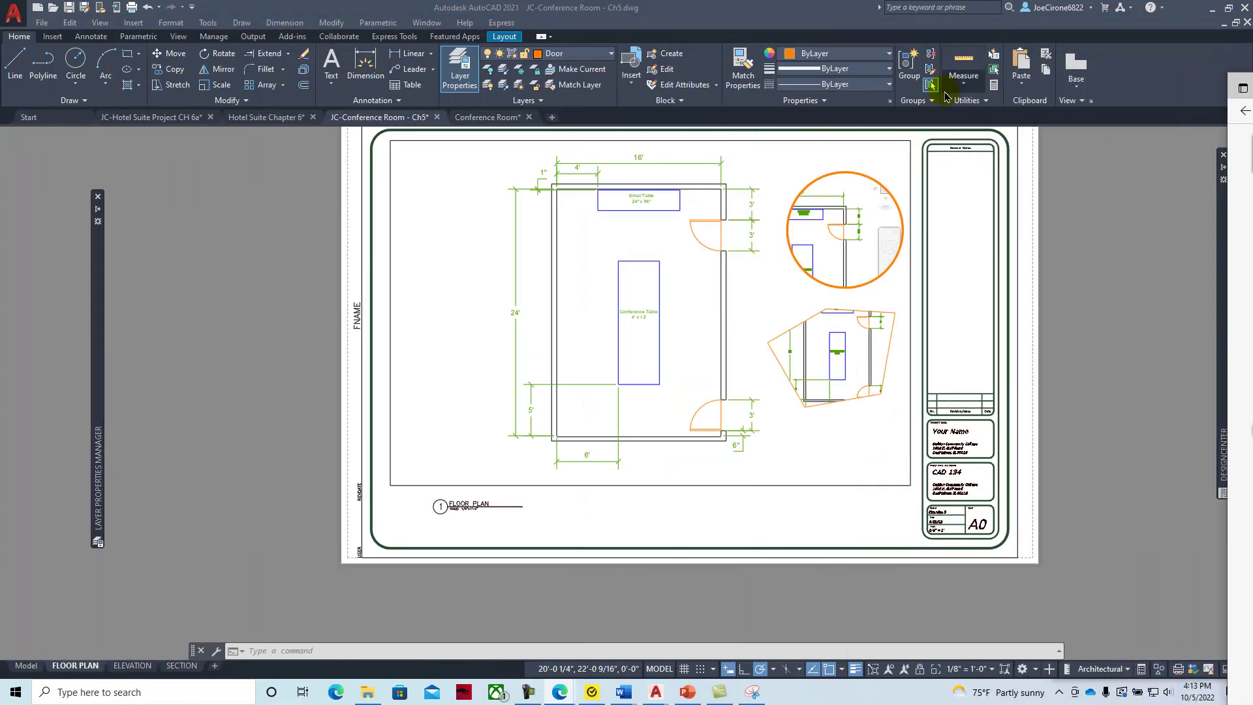
# - Show the Viewport Example layout of the Conference Room drawing
pyautogui.click(499, 117)
pyautogui.moveTo(504, 118)
pyautogui.click(547, 185)
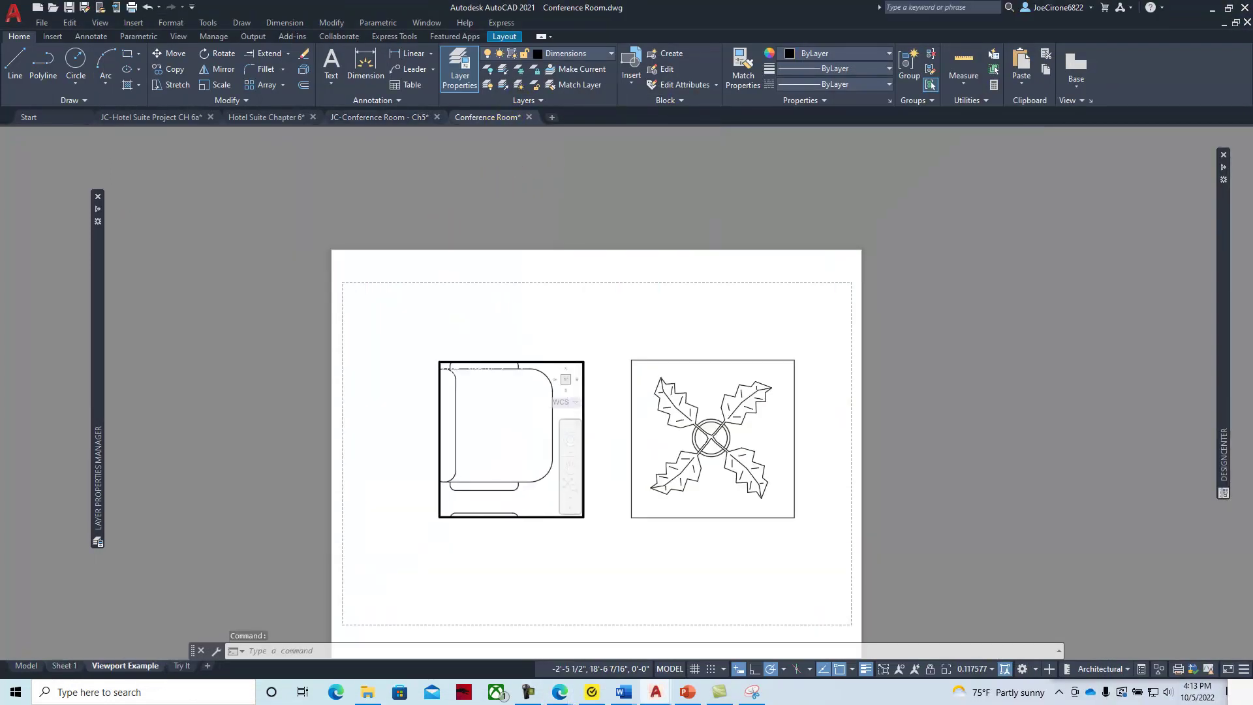
# - Return to paper space, activate the chair viewport on the Viewport Example layout, and review the available viewport scales
pyautogui.doubleClick(642, 323)
pyautogui.moveTo(613, 330); pyautogui.dragTo(641, 222, button='middle')
pyautogui.moveTo(533, 312); pyautogui.dragTo(531, 315, button='middle')
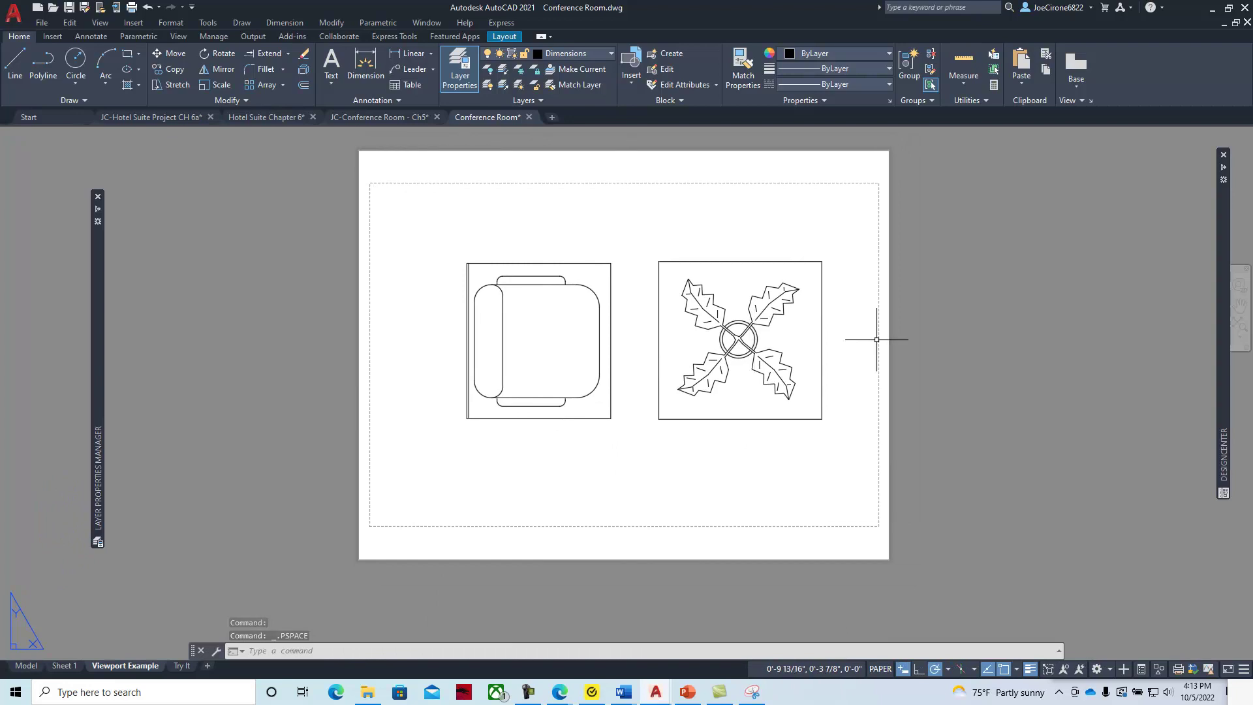
pyautogui.doubleClick(598, 288)
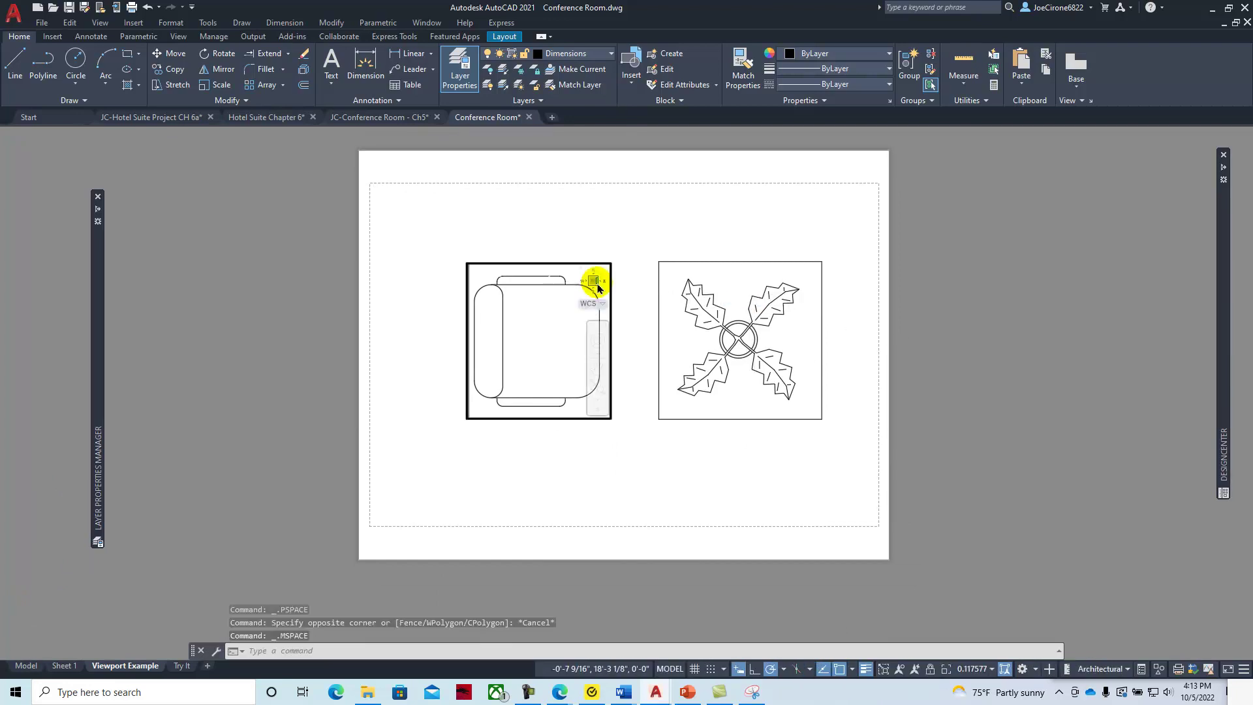
pyautogui.click(992, 670)
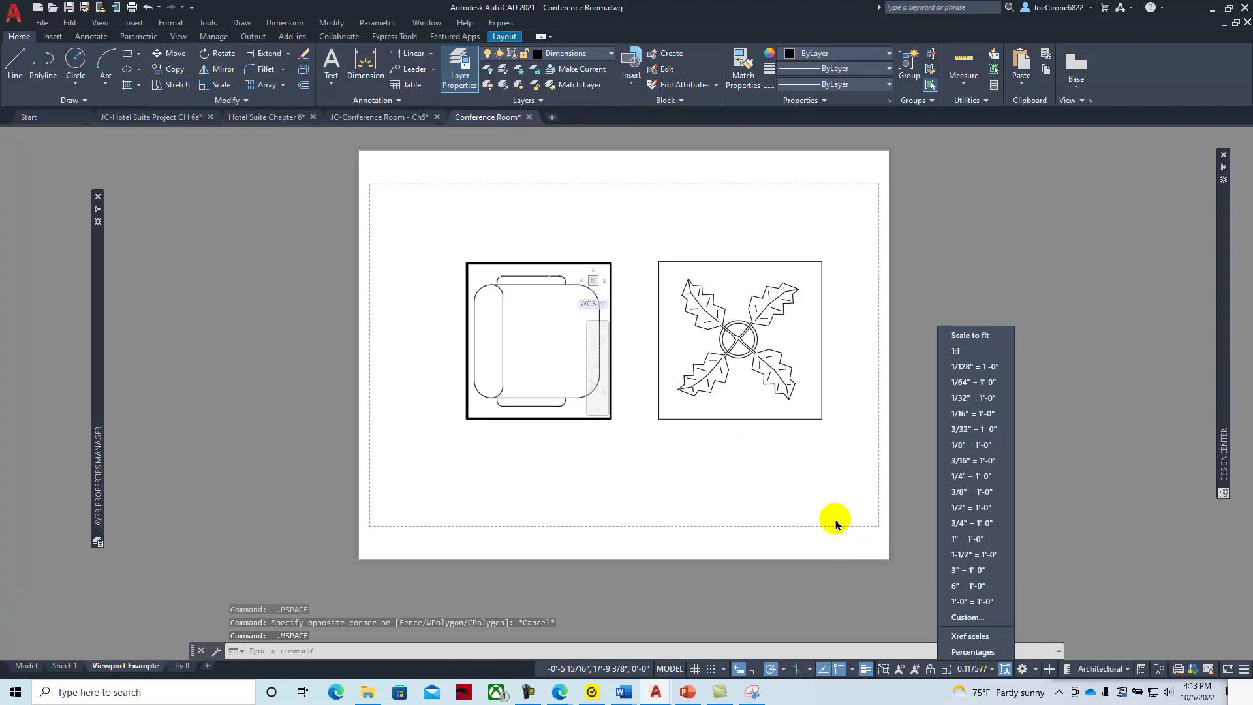
pyautogui.press('Escape')
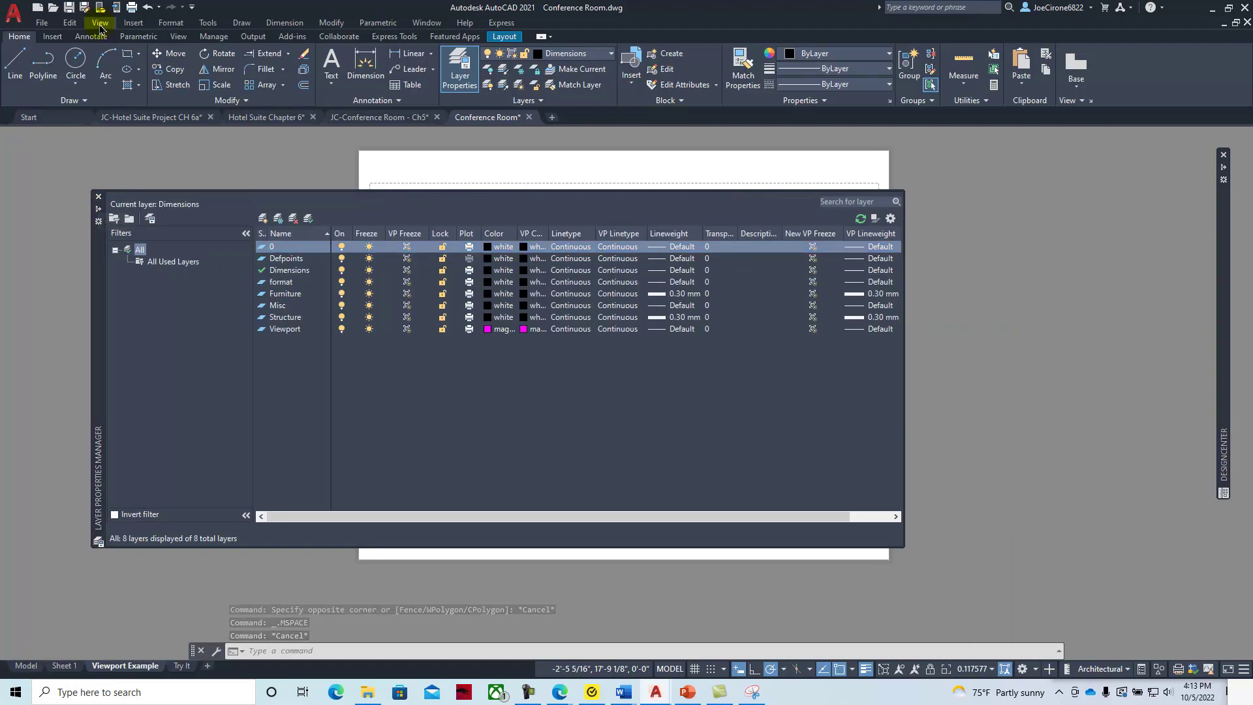
# - Create a block of four viewports in the empty area below the chair viewport and activate its lower-right viewport
pyautogui.click(100, 24)
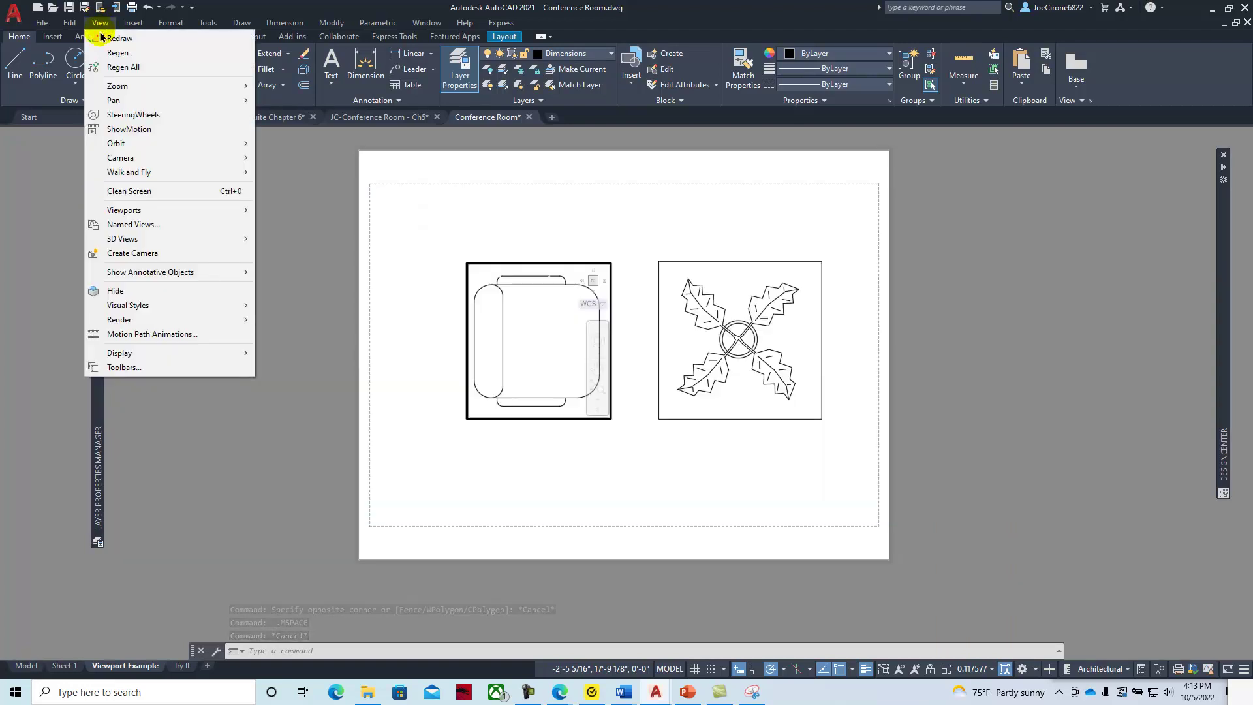
pyautogui.moveTo(139, 209)
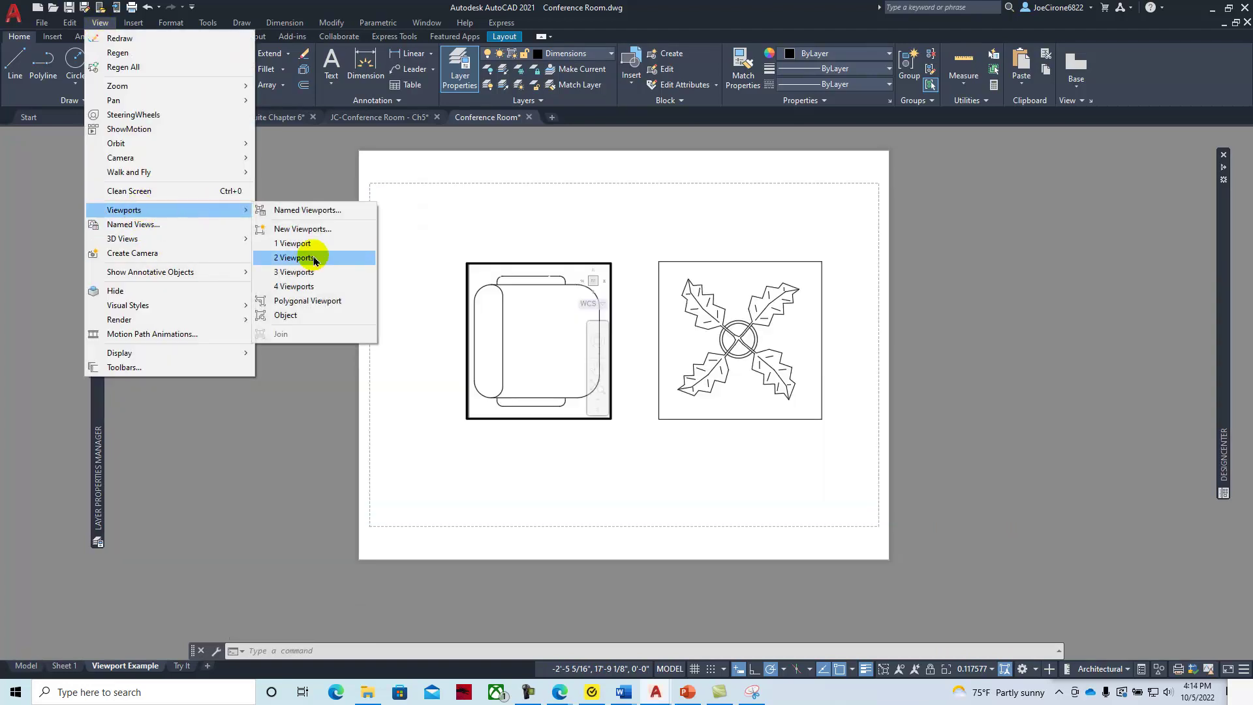
pyautogui.click(306, 286)
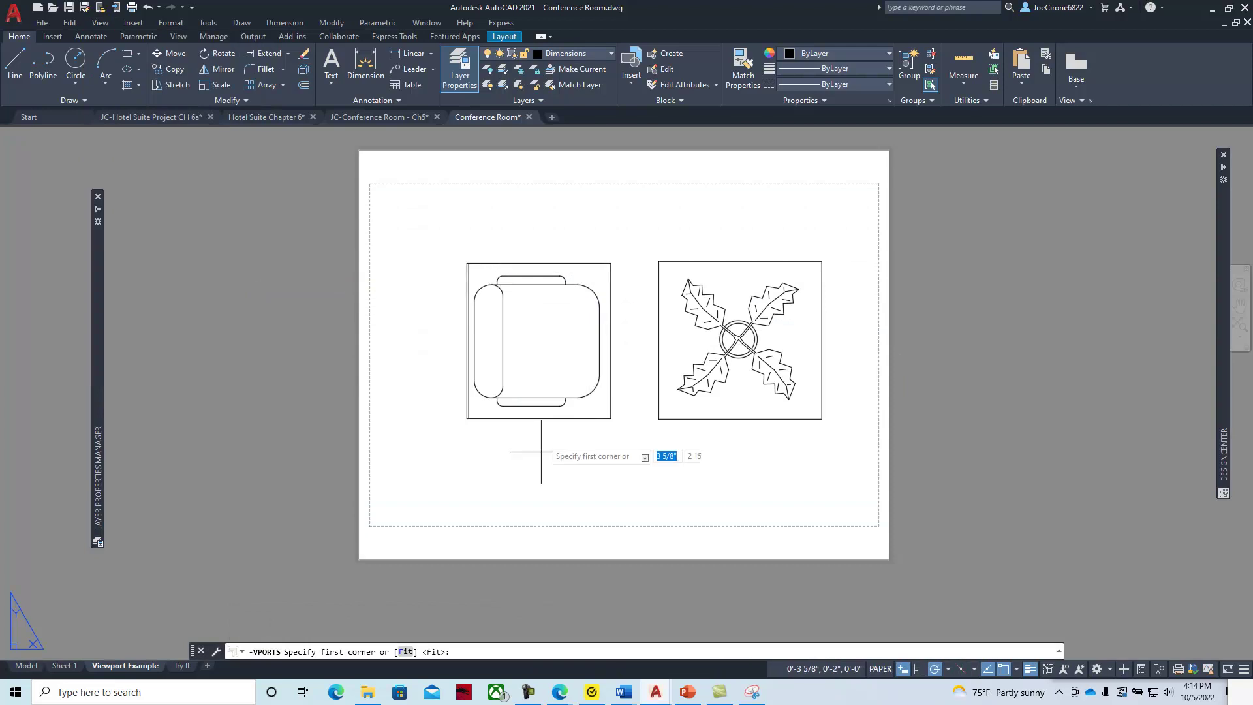
pyautogui.click(506, 444)
pyautogui.click(593, 520)
pyautogui.click(567, 515)
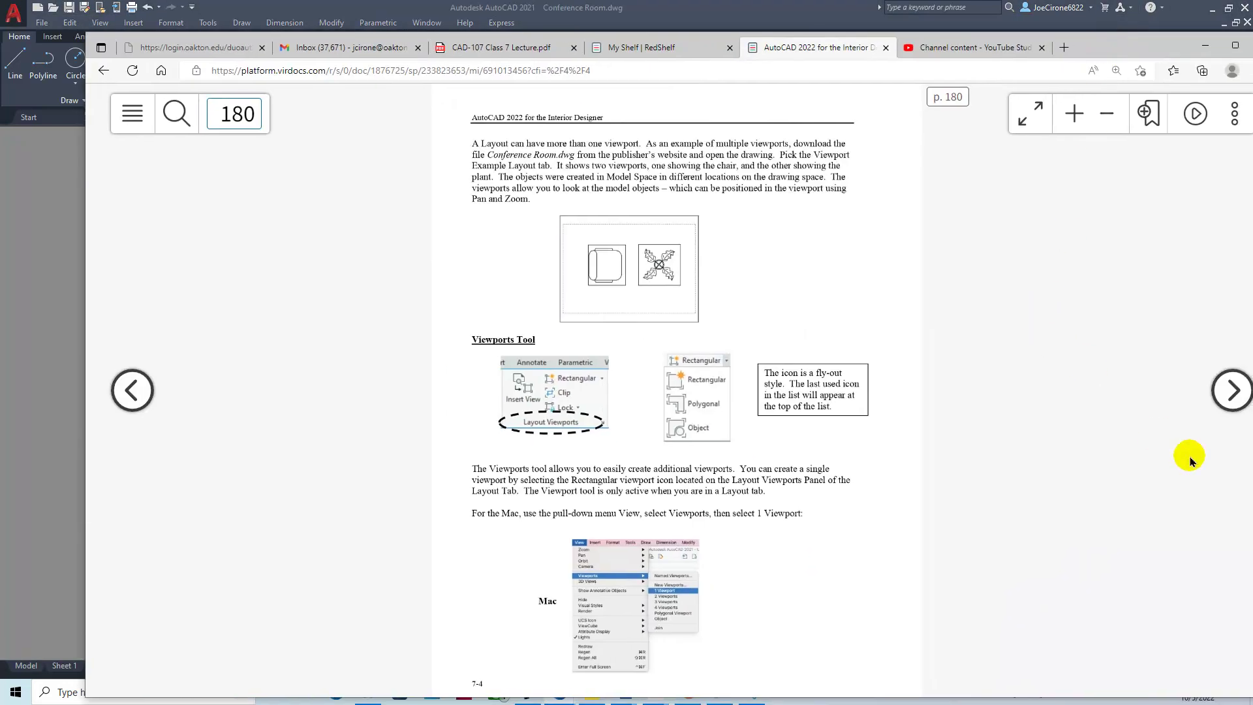
# - Consult textbook pages 181 to 183 in the browser on creating, scaling and re-sizing viewports, and return to AutoCAD
pyautogui.click(1231, 390)
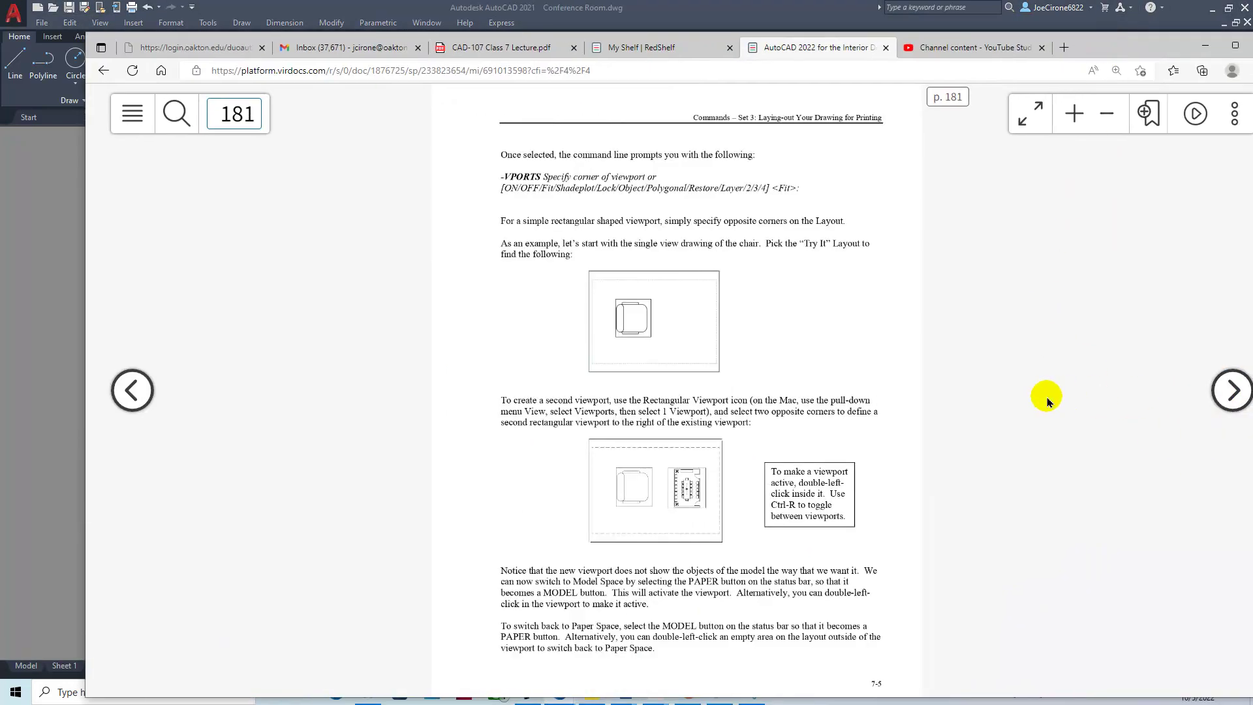
pyautogui.click(1231, 391)
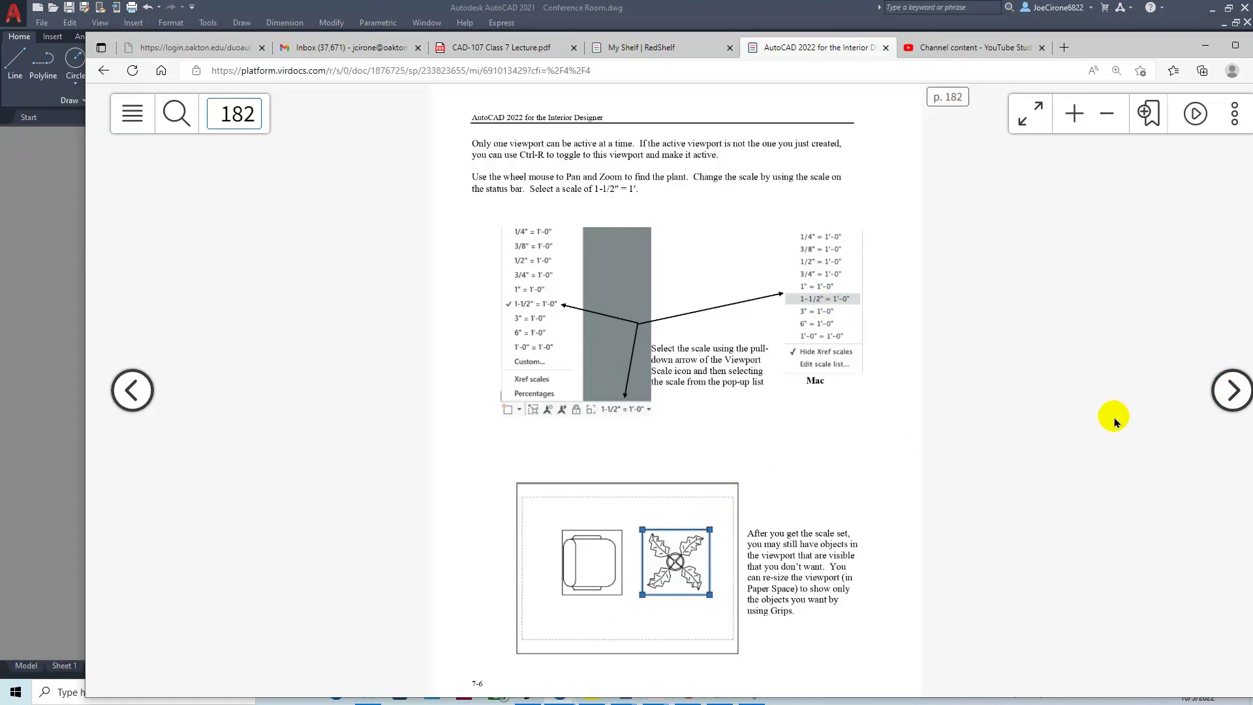
pyautogui.click(1220, 390)
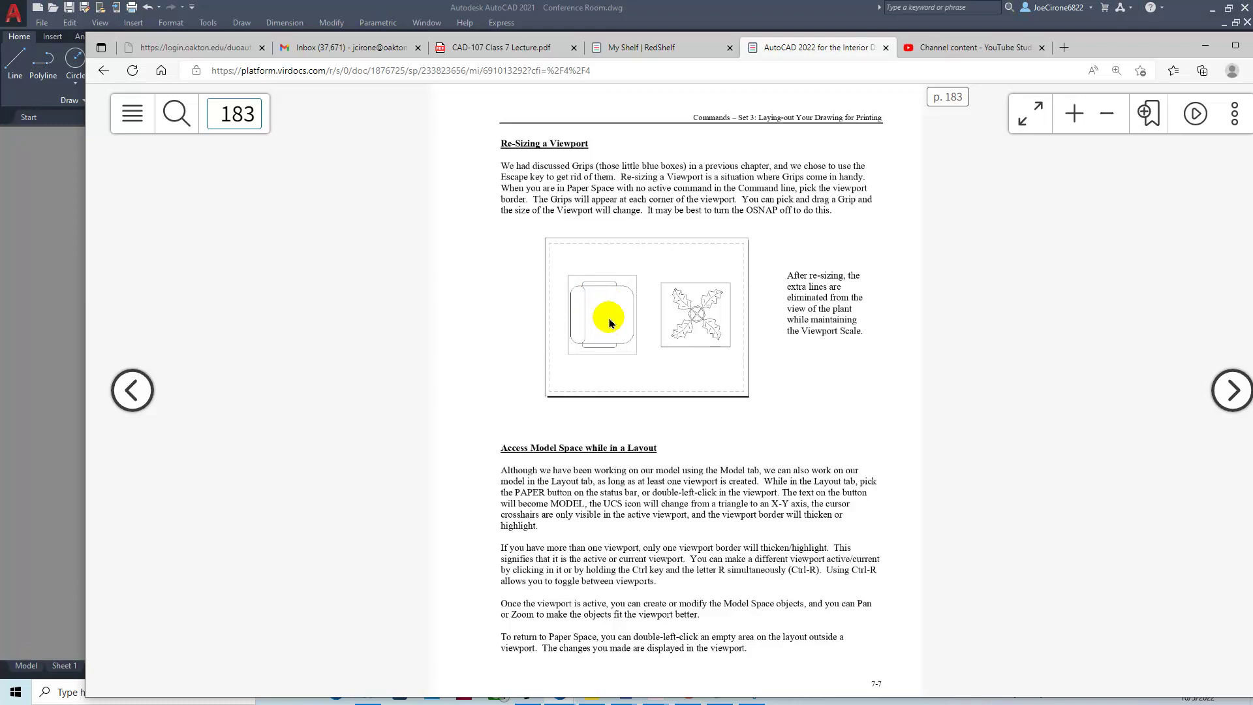
pyautogui.moveTo(1086, 46); pyautogui.dragTo(1252, 66)
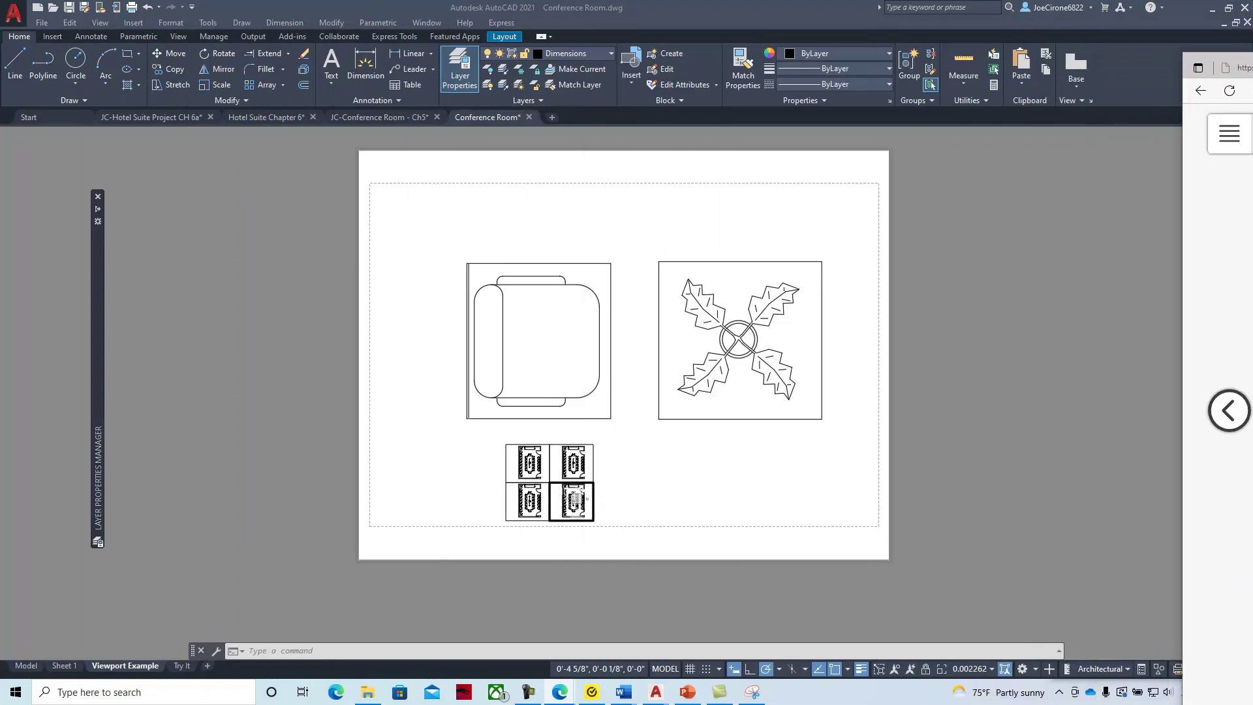
# - Activate the chair viewport, move the chair block slightly to the right by its grip, and deselect it
pyautogui.click(585, 286)
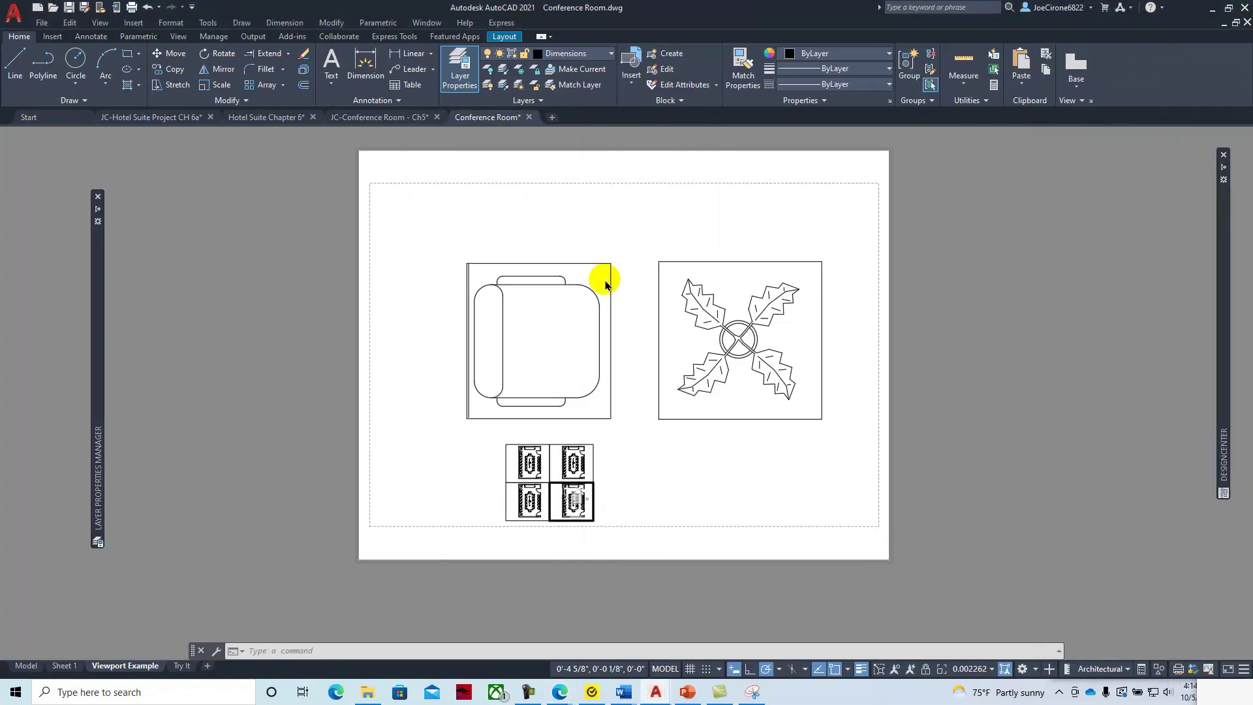
pyautogui.click(606, 285)
pyautogui.click(589, 304)
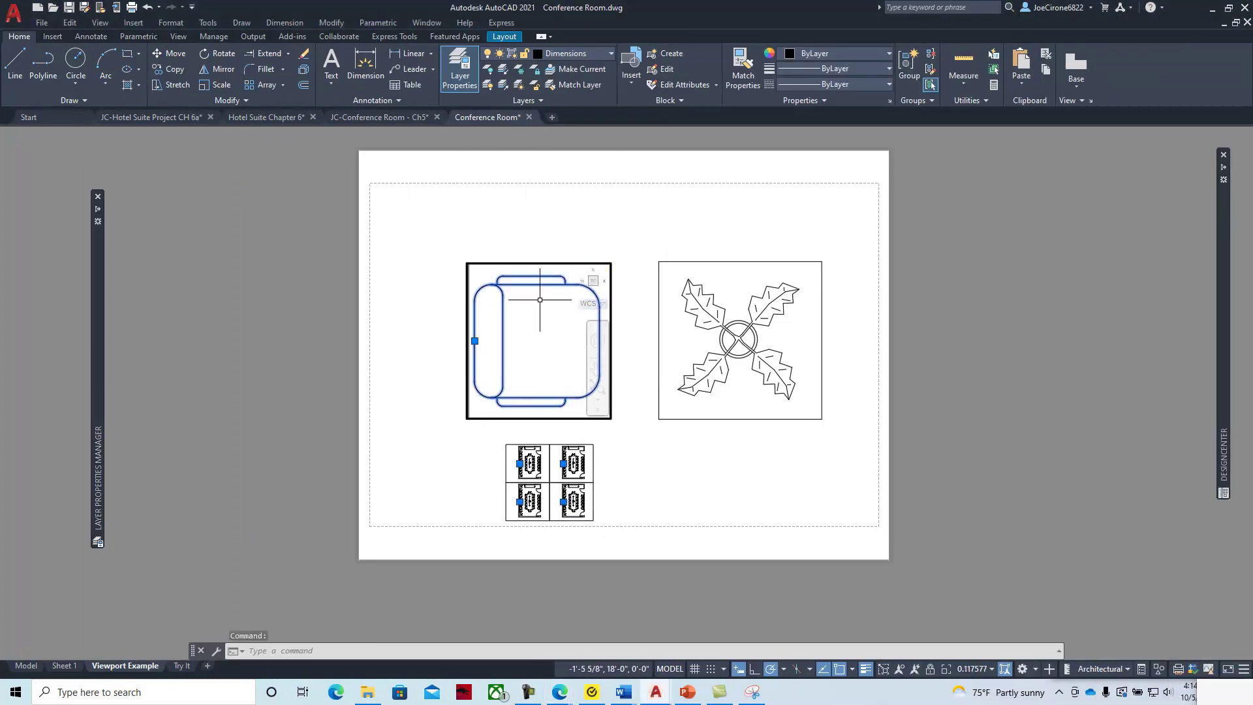
pyautogui.click(474, 341)
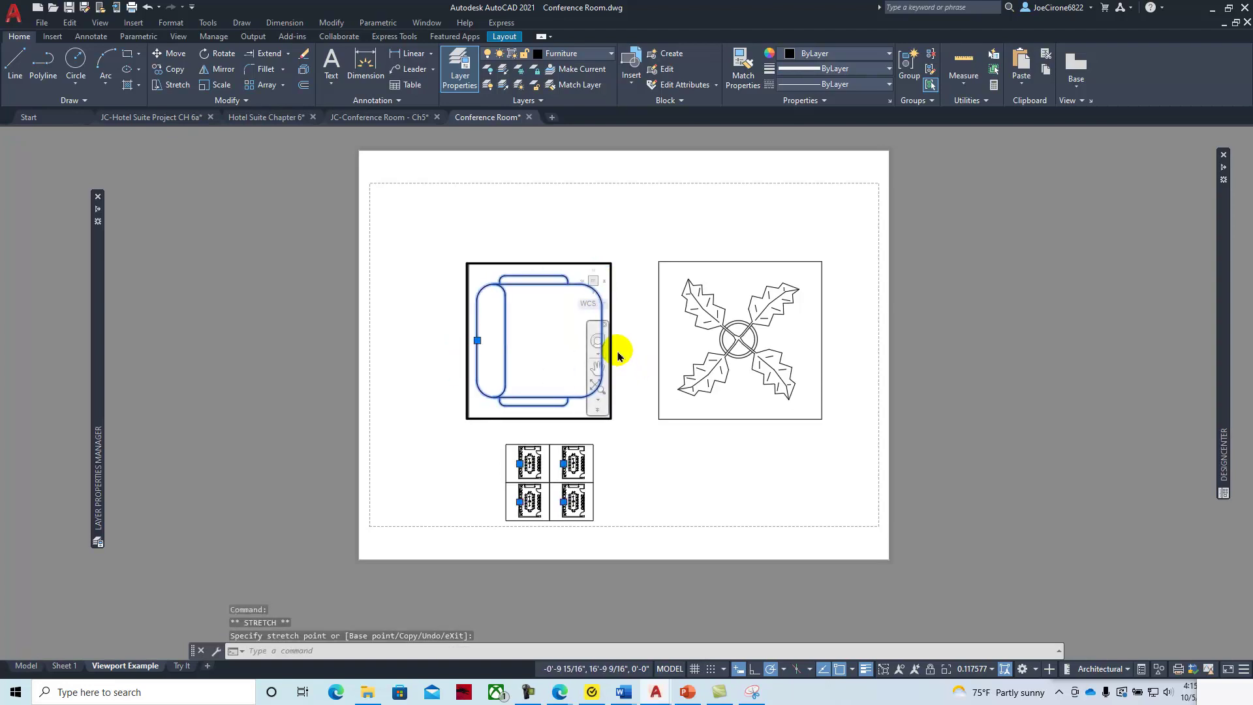
pyautogui.press('Escape')
pyautogui.press('Escape')
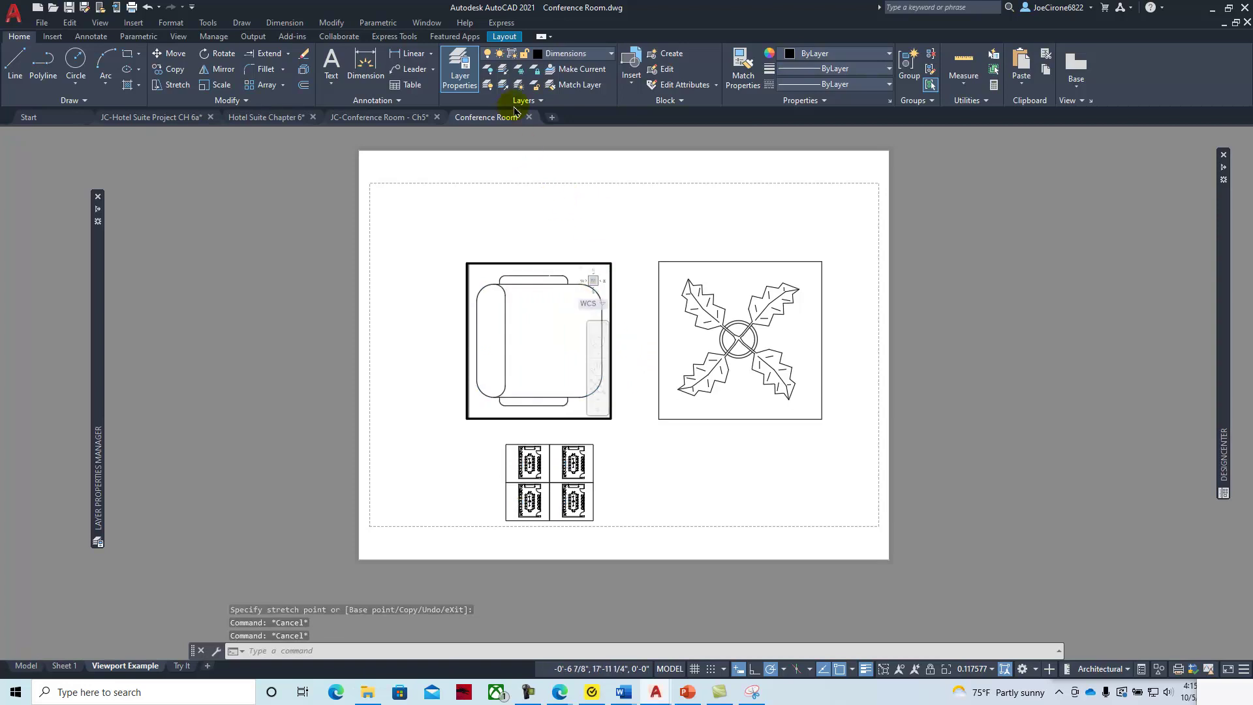
# - Change the Dimensions layer's color to a blue shade from the index color palette
pyautogui.click(611, 58)
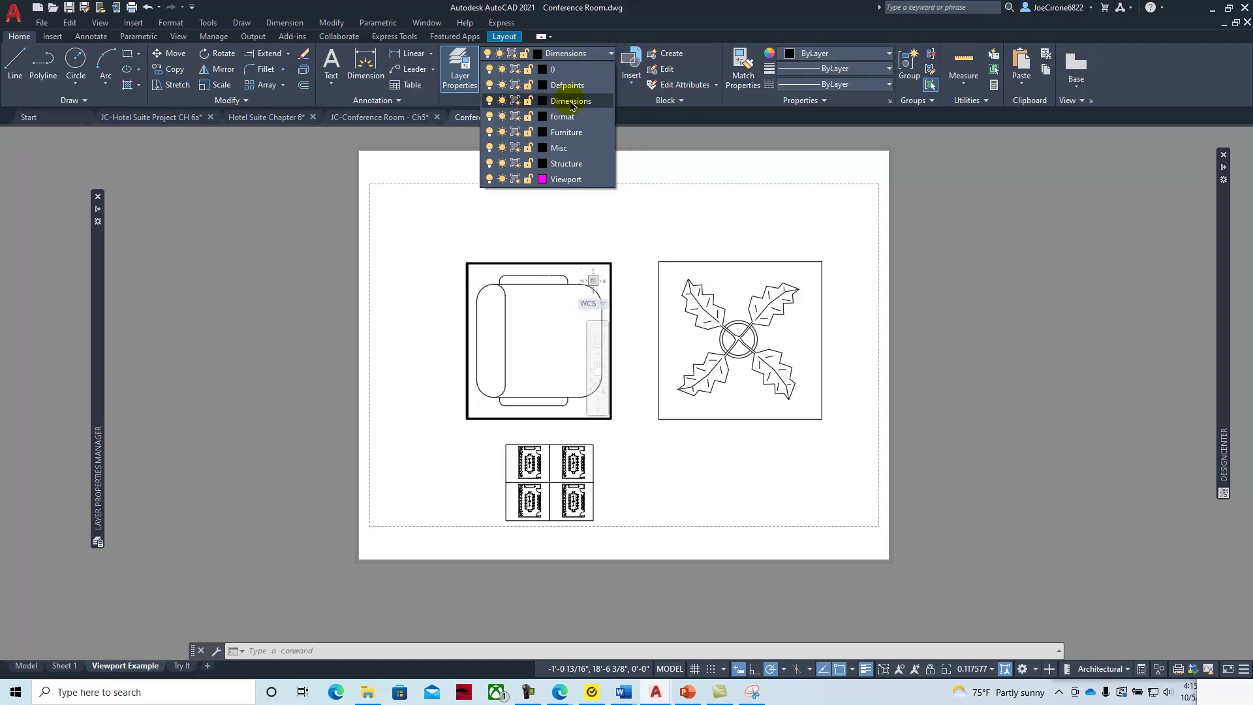
pyautogui.click(543, 102)
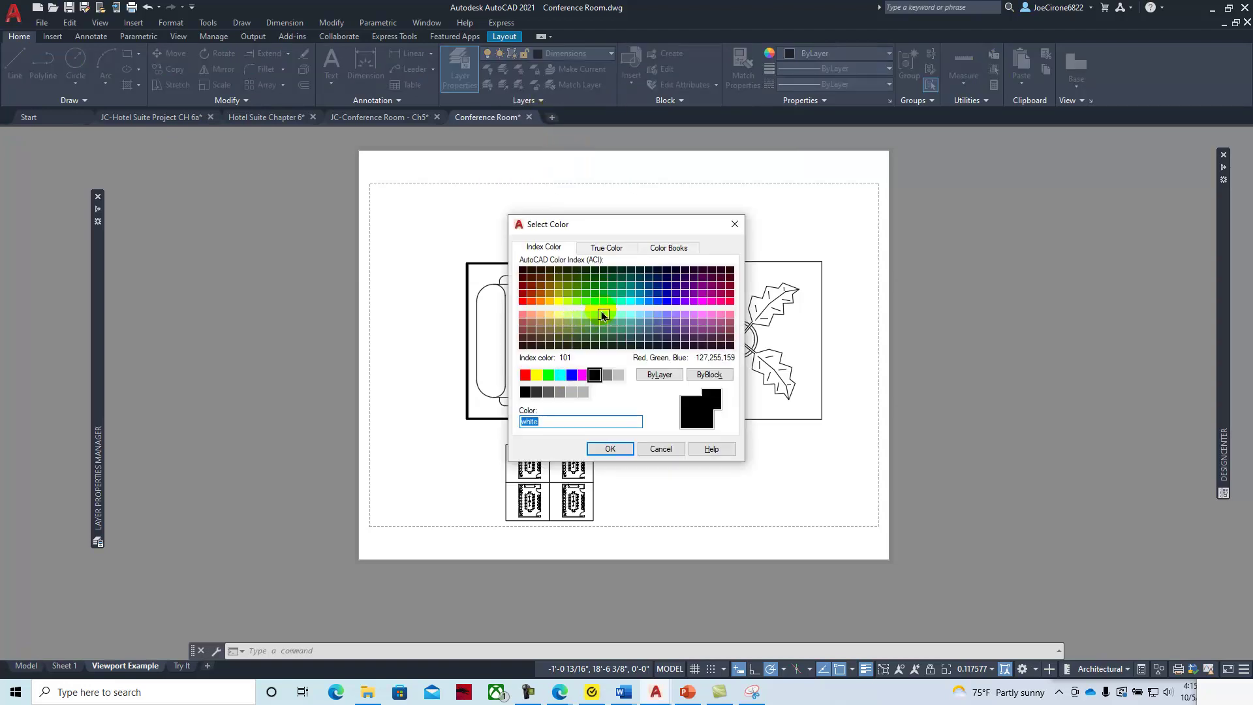
pyautogui.click(649, 299)
pyautogui.click(612, 449)
# - Place a horizontal linear dimension along the chair's upper armrest, with its dimension line just below the armrest
pyautogui.click(411, 53)
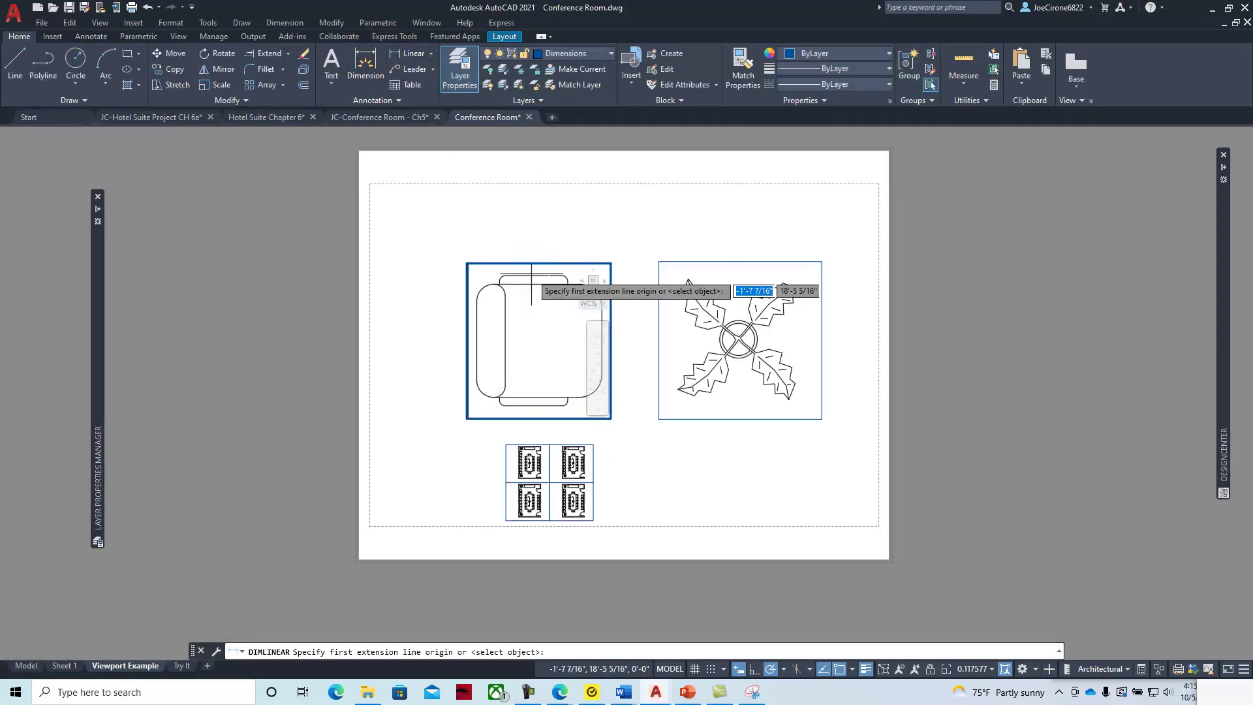
pyautogui.click(503, 278)
pyautogui.click(562, 281)
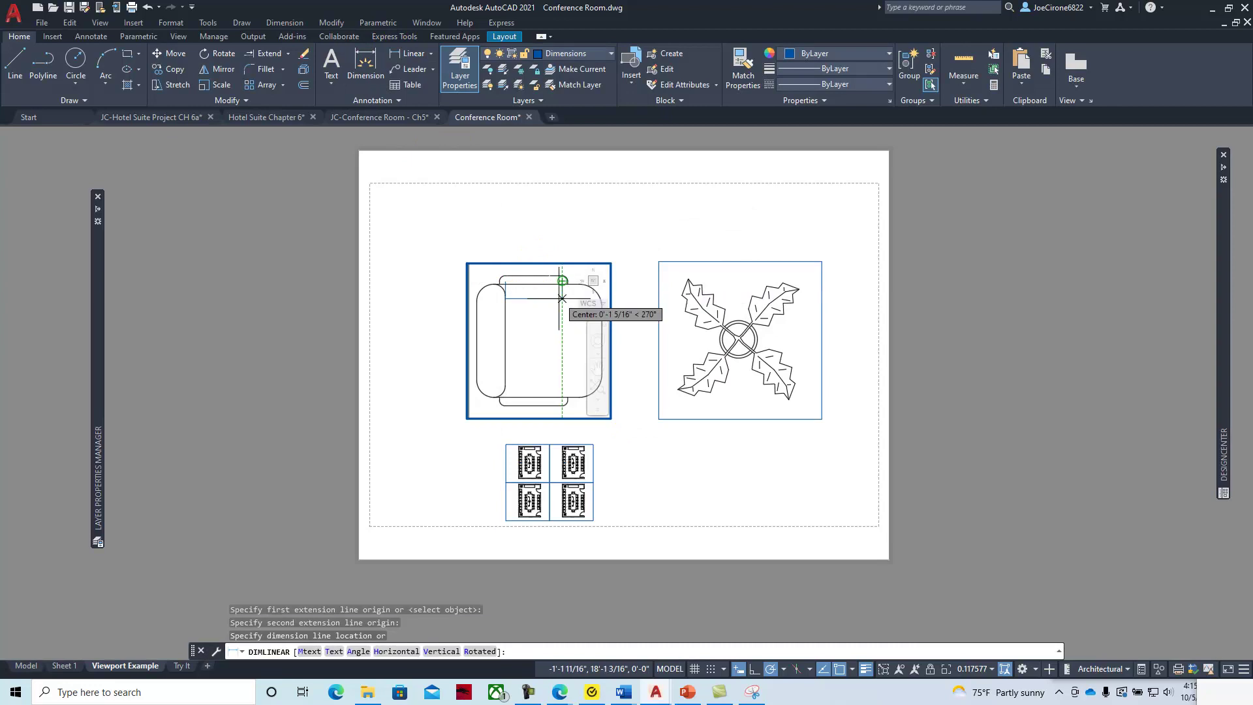
pyautogui.click(549, 304)
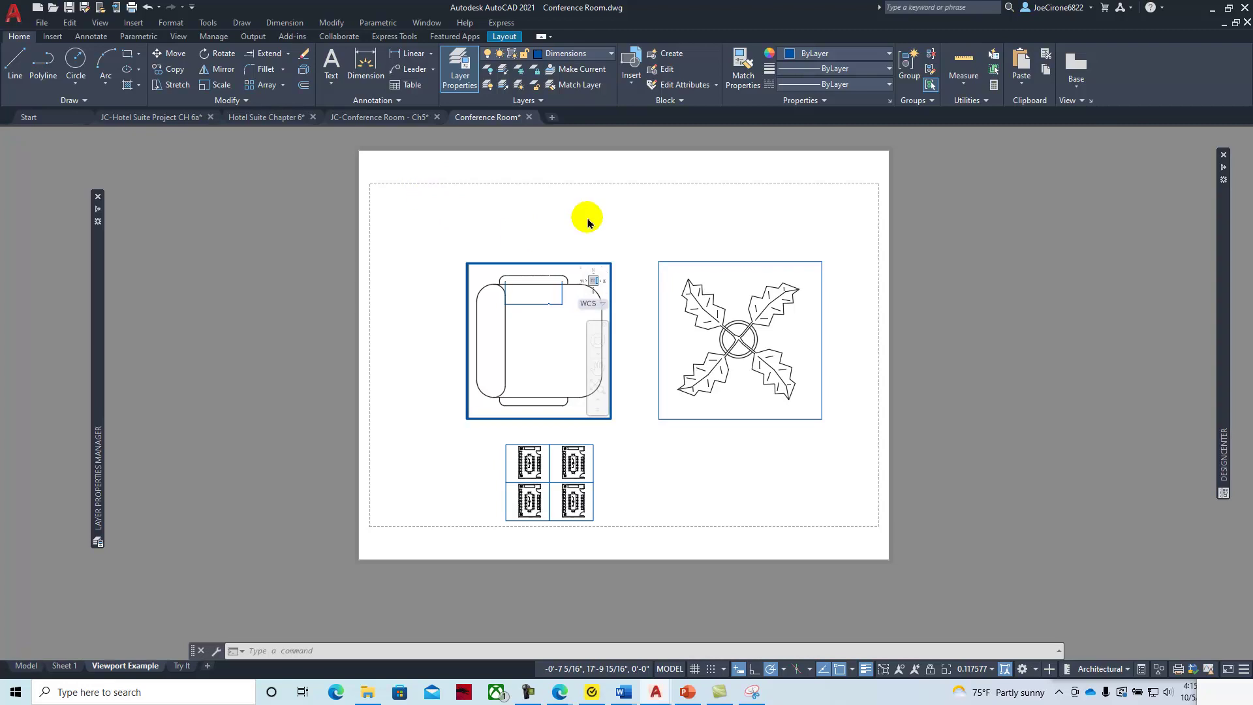
# - Modify the Standard dimension style to scale dimensions to layout, and check its text height before saving the changes
pyautogui.write('DDIM')
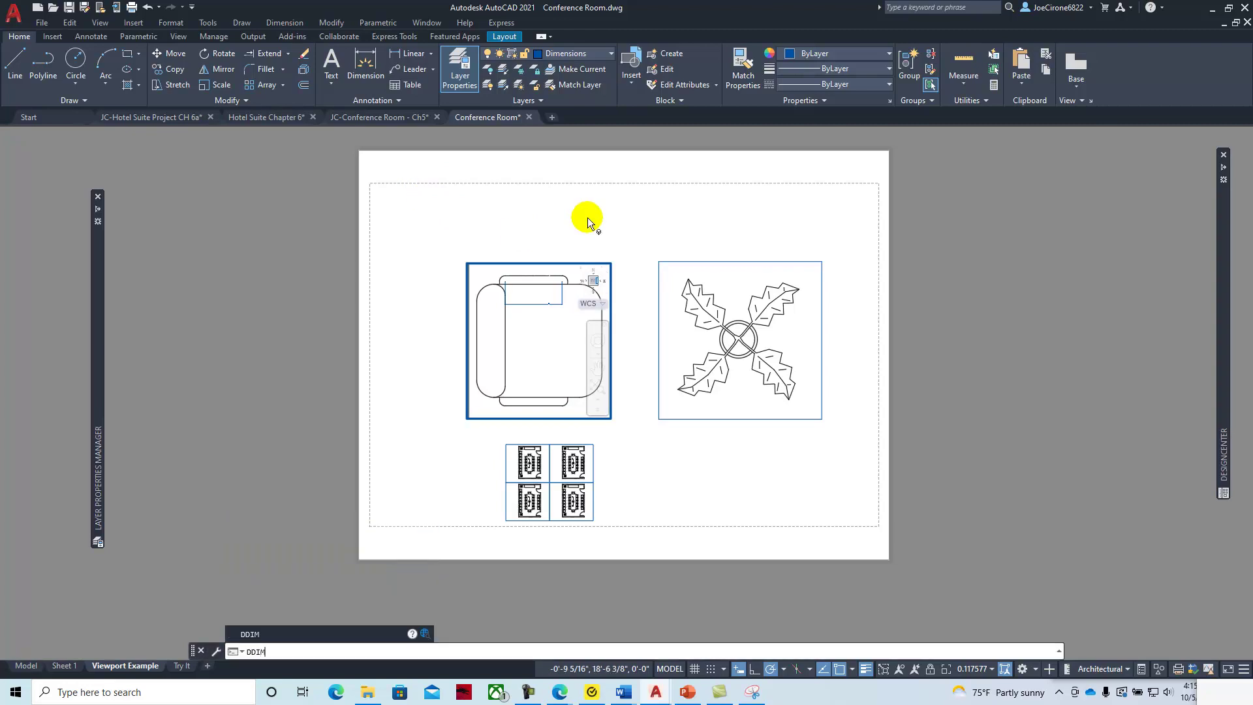
pyautogui.press('Return')
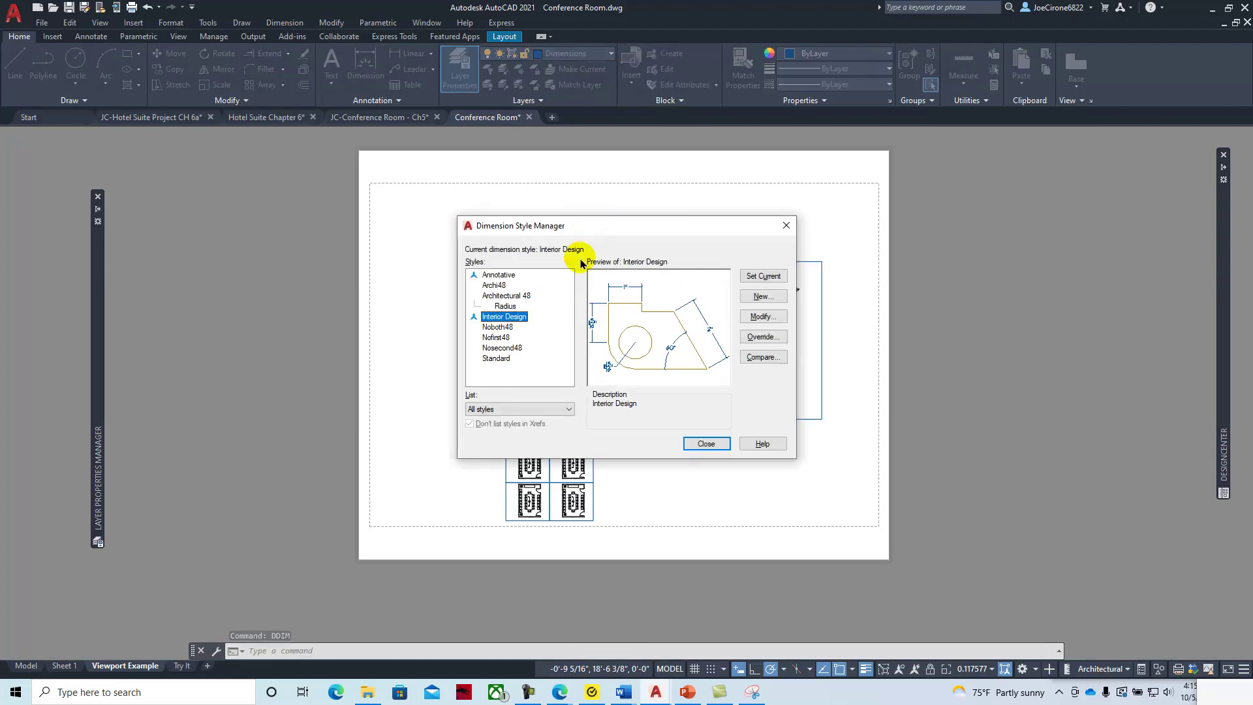
pyautogui.moveTo(560, 355)
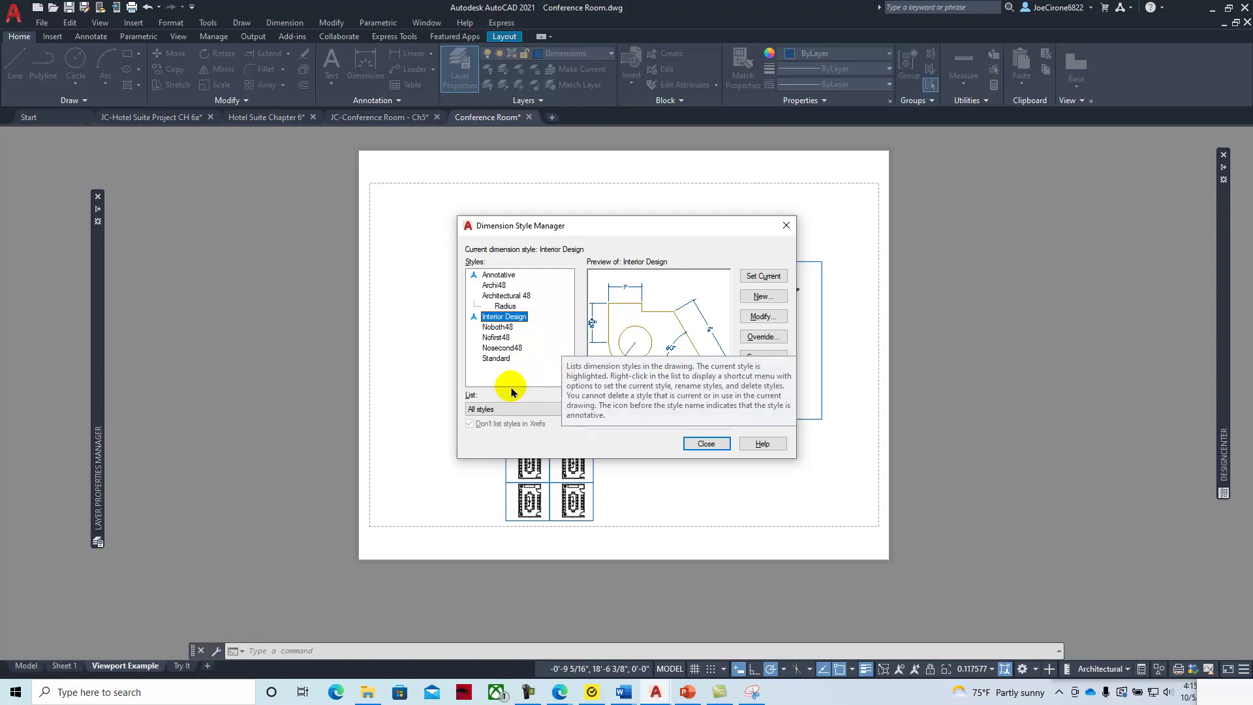
pyautogui.click(496, 358)
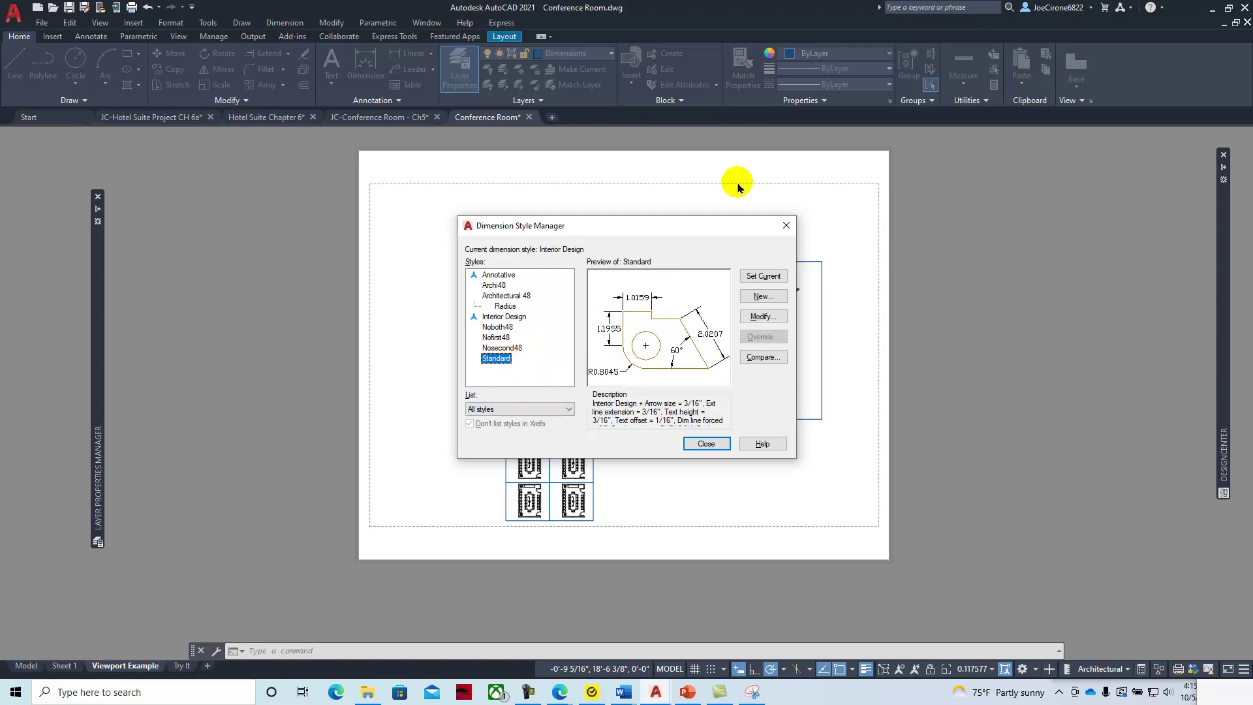
pyautogui.click(758, 317)
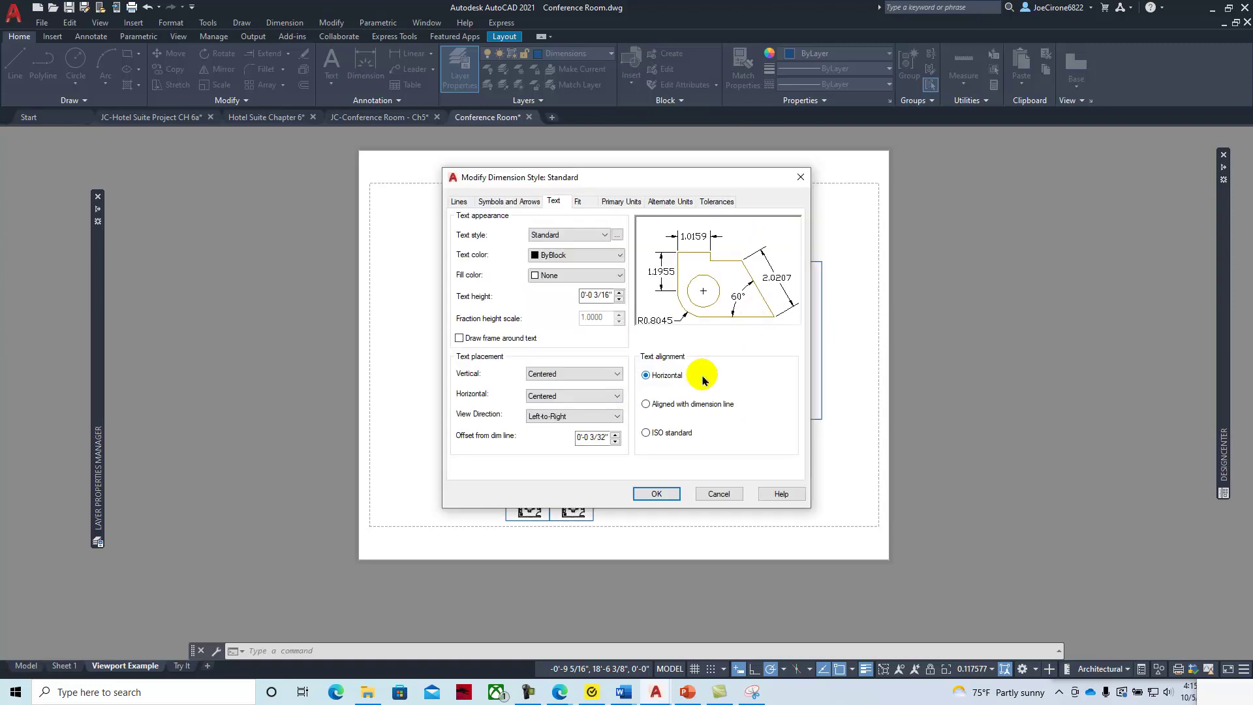
pyautogui.click(586, 204)
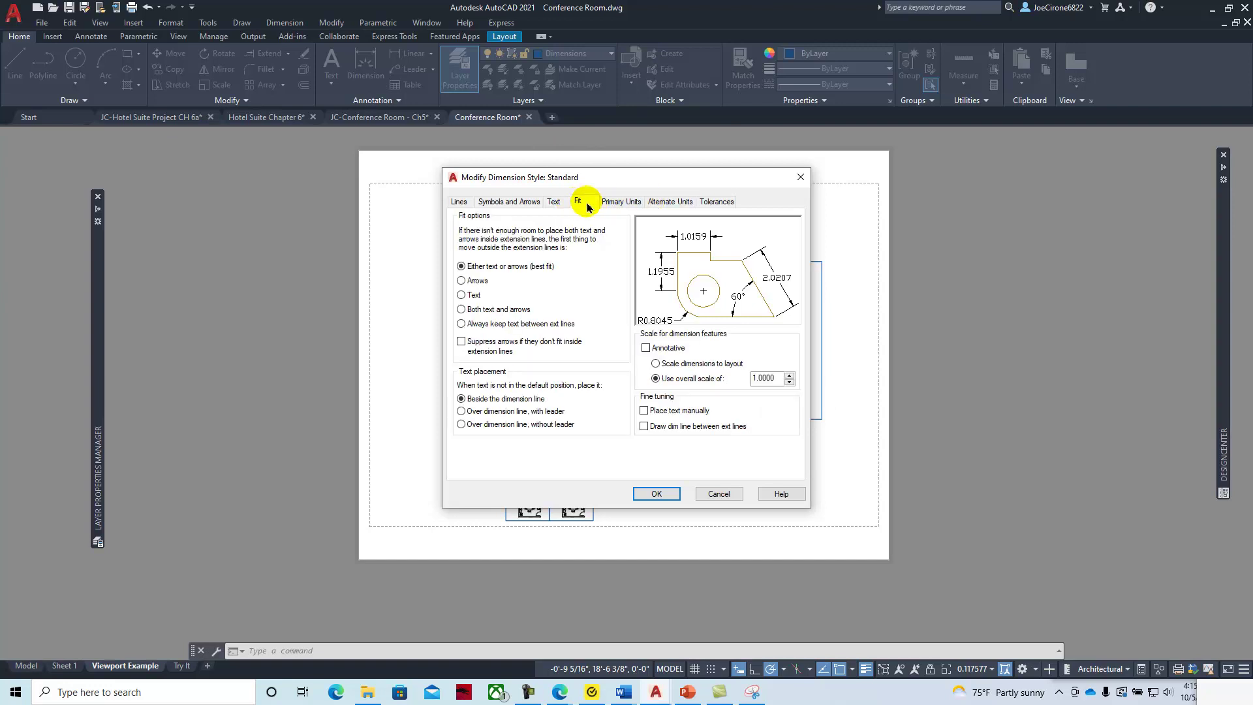
pyautogui.click(666, 365)
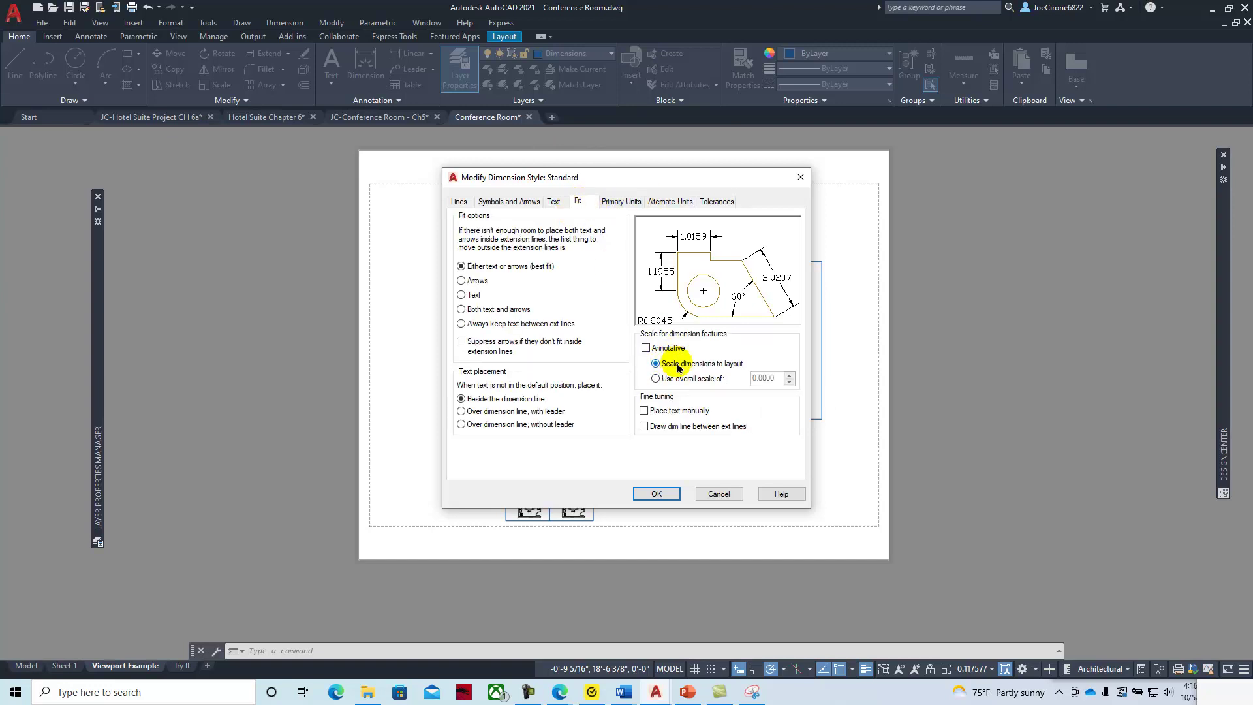
pyautogui.click(555, 202)
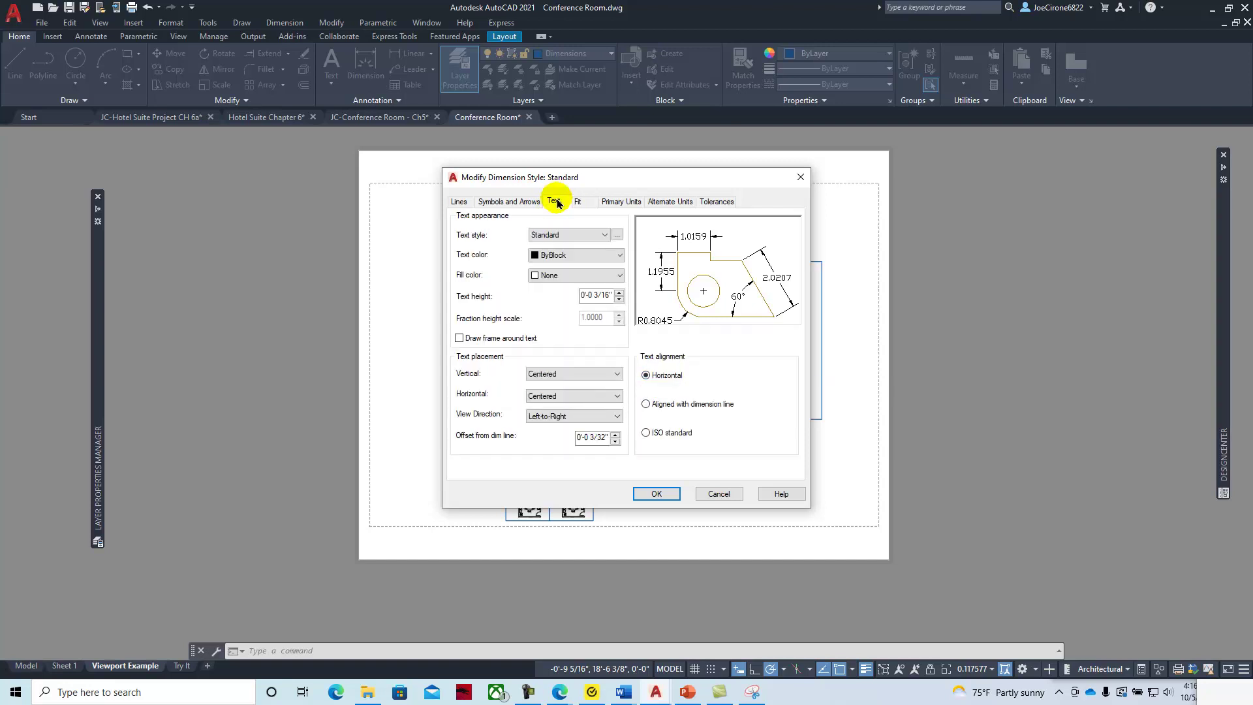
pyautogui.click(604, 294)
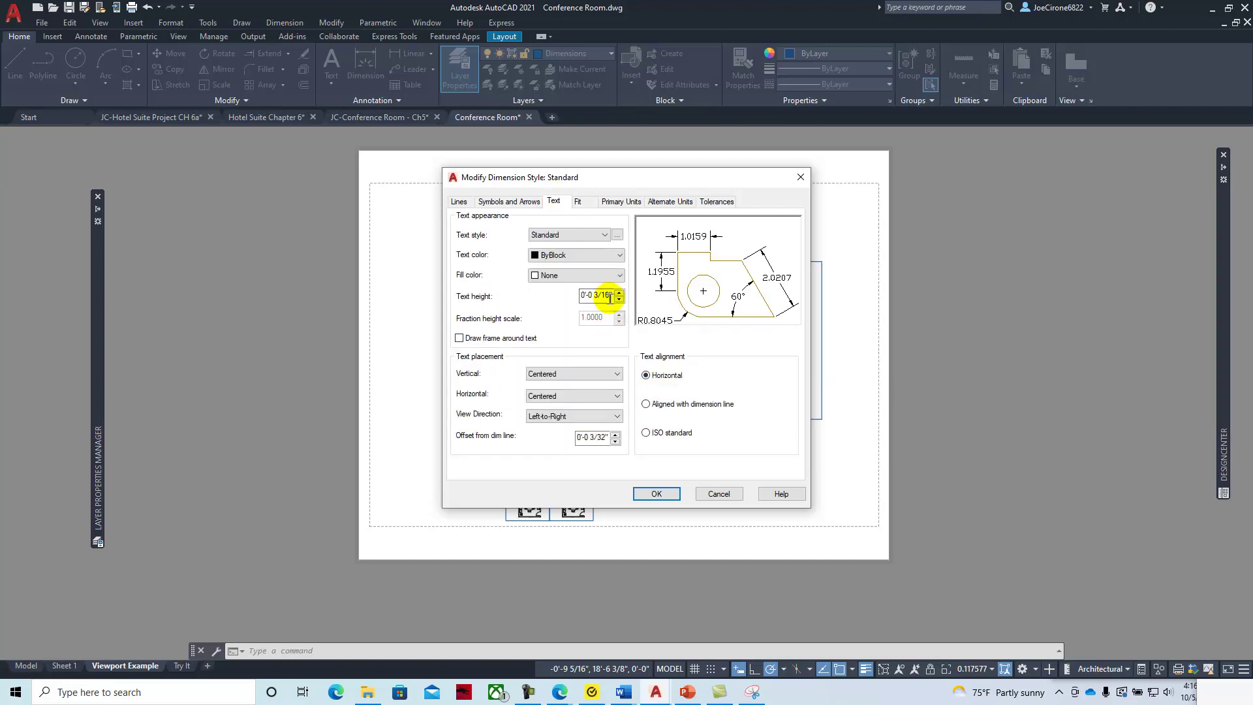
pyautogui.click(593, 295)
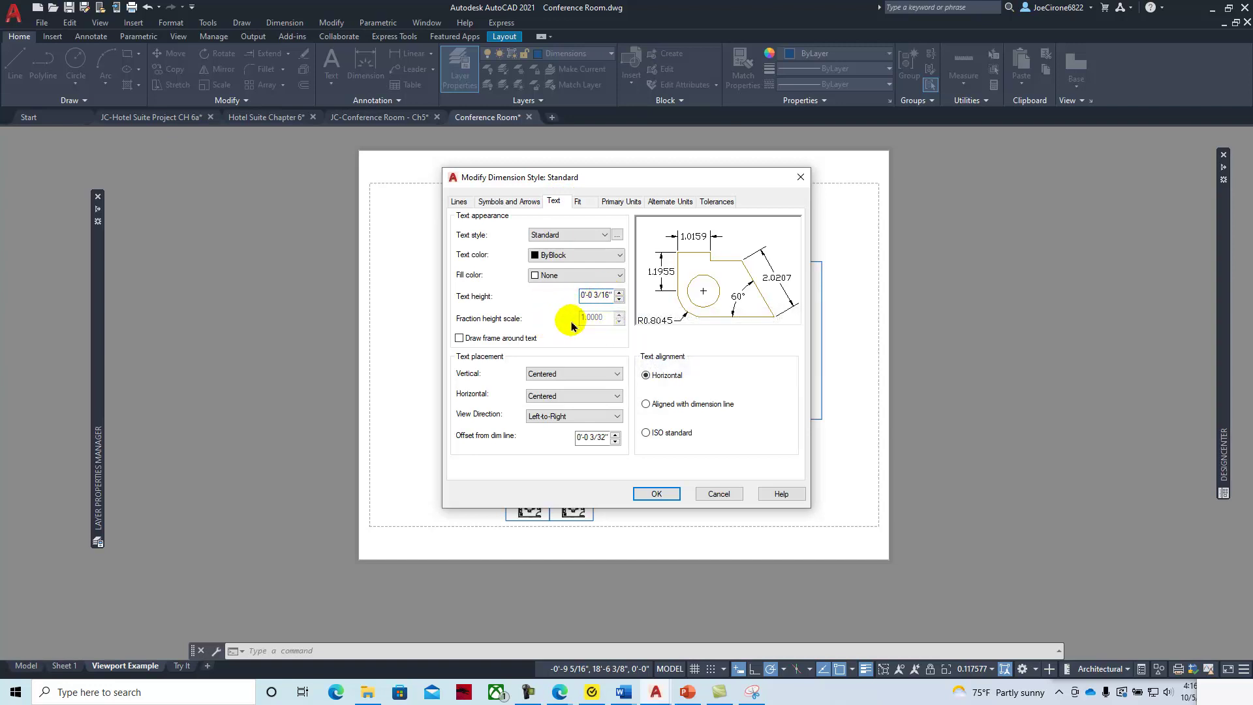
pyautogui.click(657, 494)
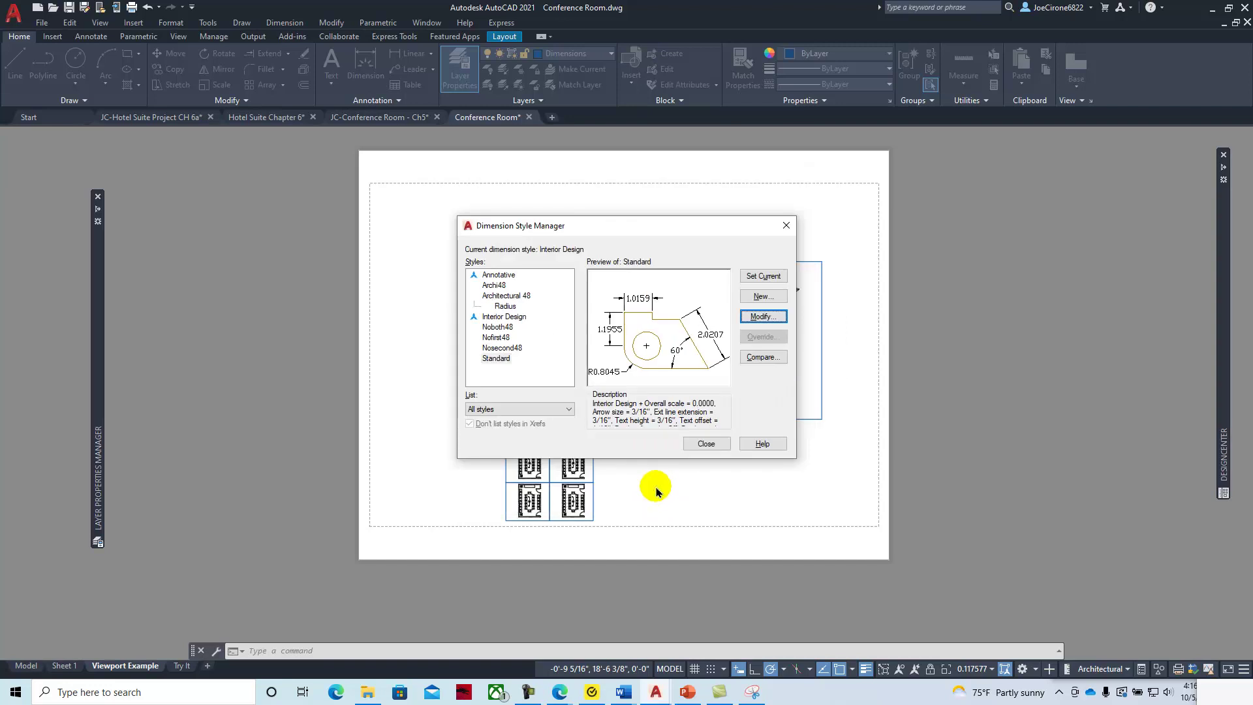
# - Set the primary unit format of the Standard dimension style to Architectural
pyautogui.click(750, 317)
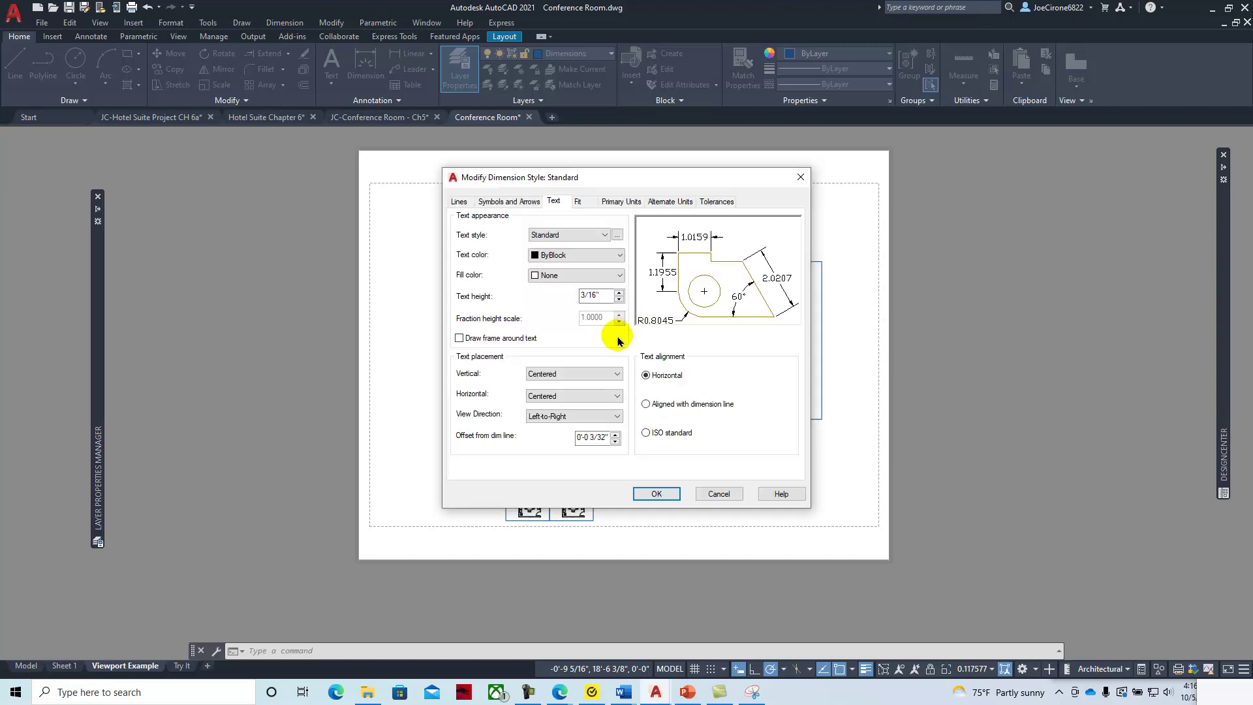
pyautogui.click(621, 201)
pyautogui.click(601, 233)
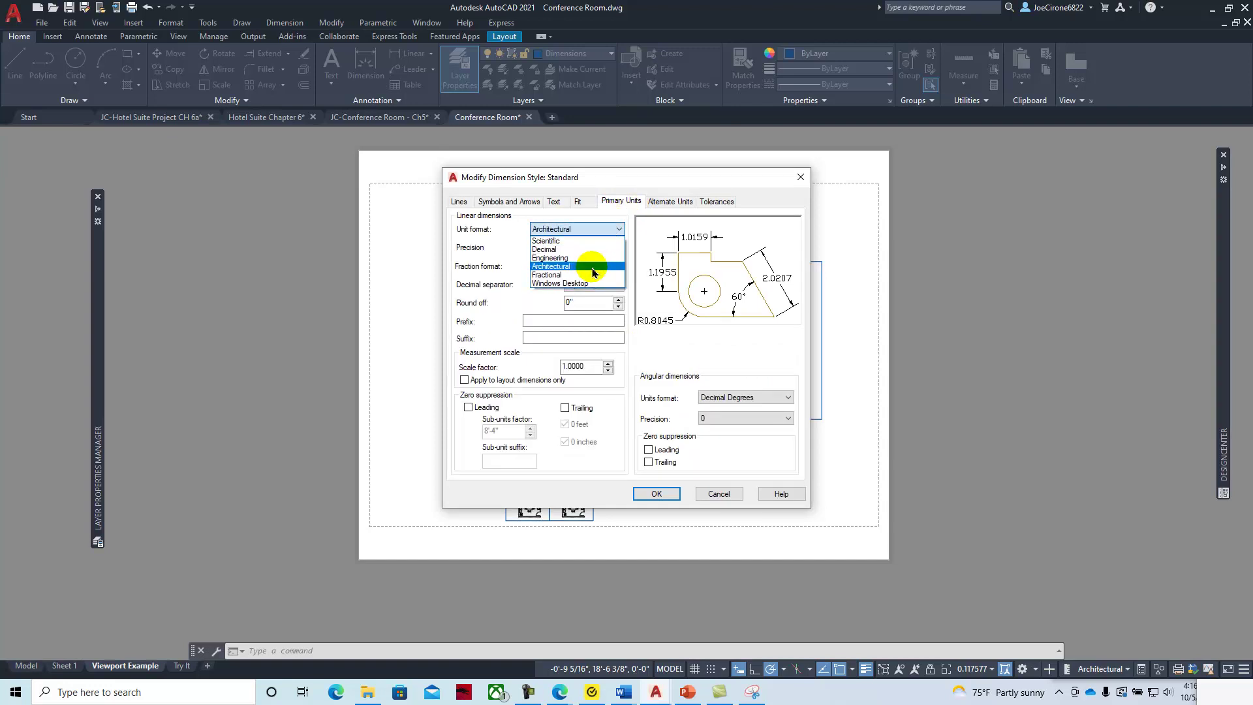
pyautogui.click(592, 273)
pyautogui.click(654, 492)
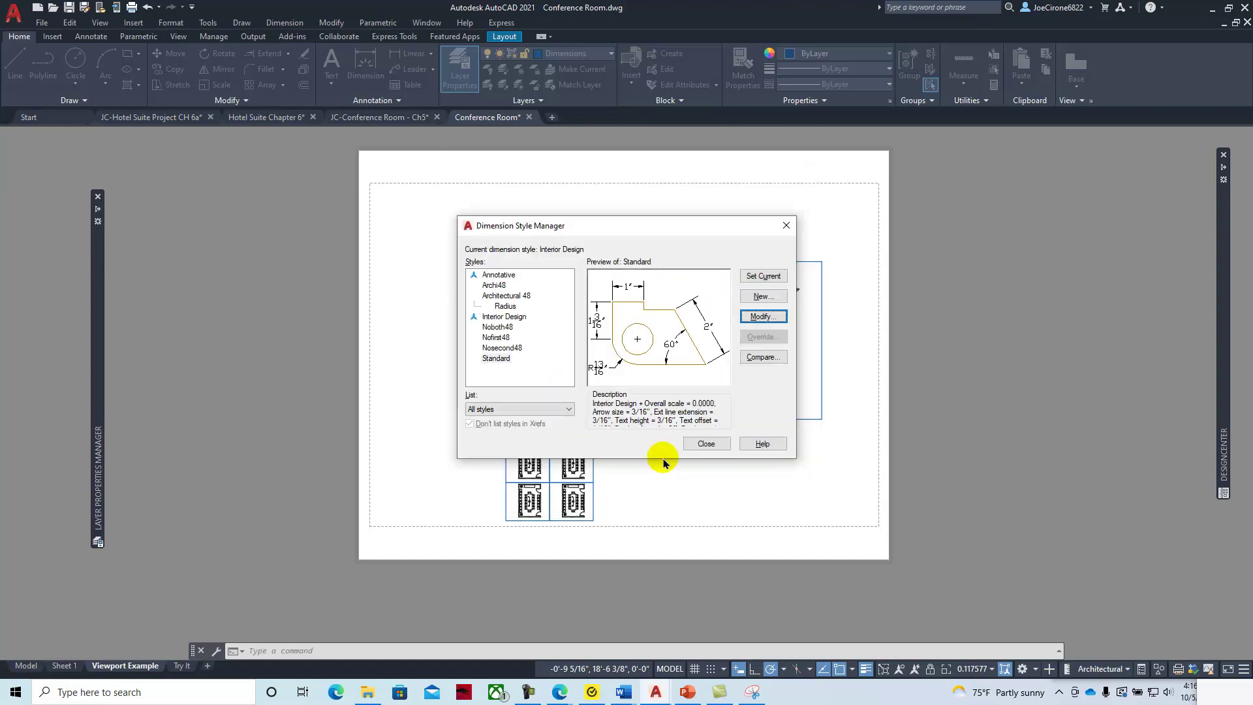
# - Close the Dimension Style Manager and try to assign the Standard text style to the chair's upper armrest dimension
pyautogui.click(704, 444)
pyautogui.click(554, 305)
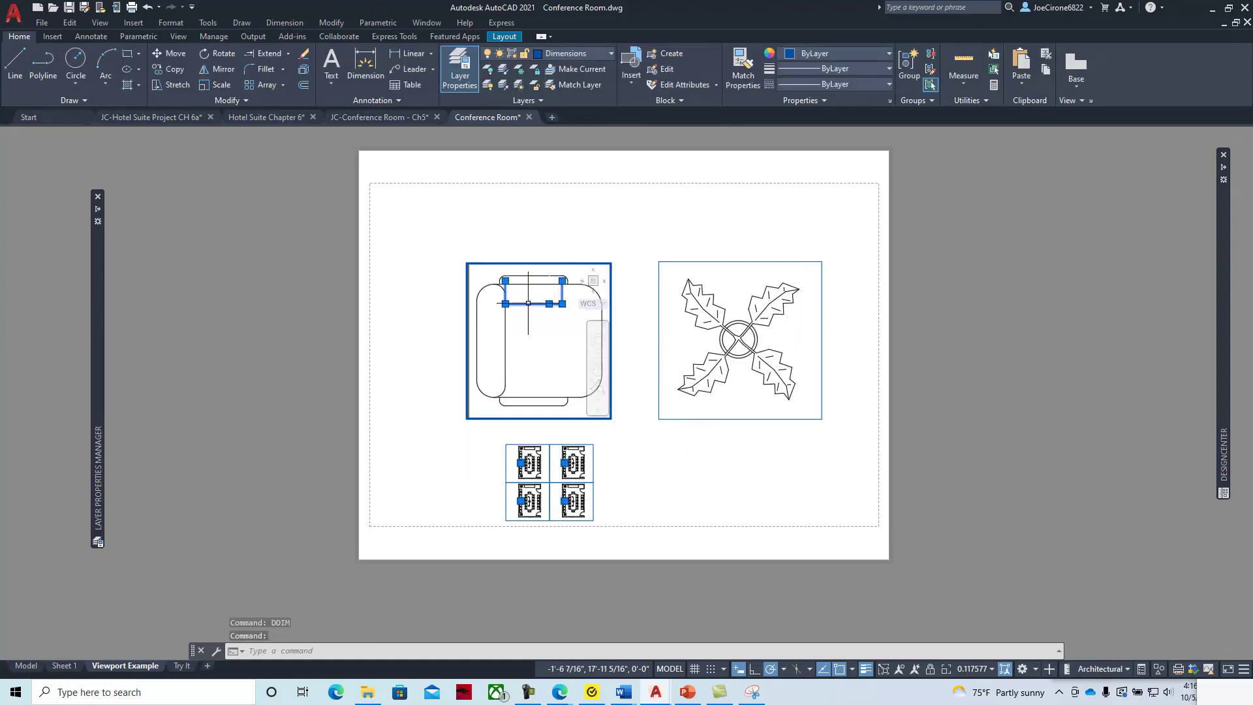
pyautogui.click(91, 37)
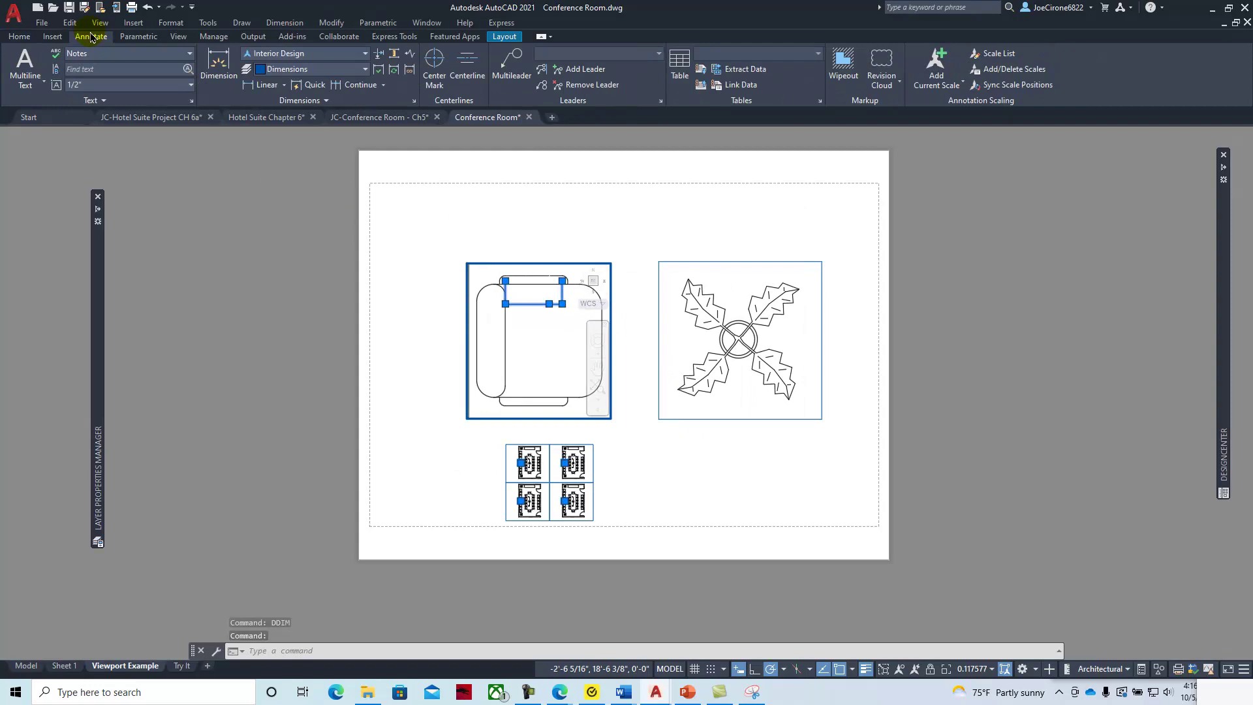
pyautogui.click(191, 55)
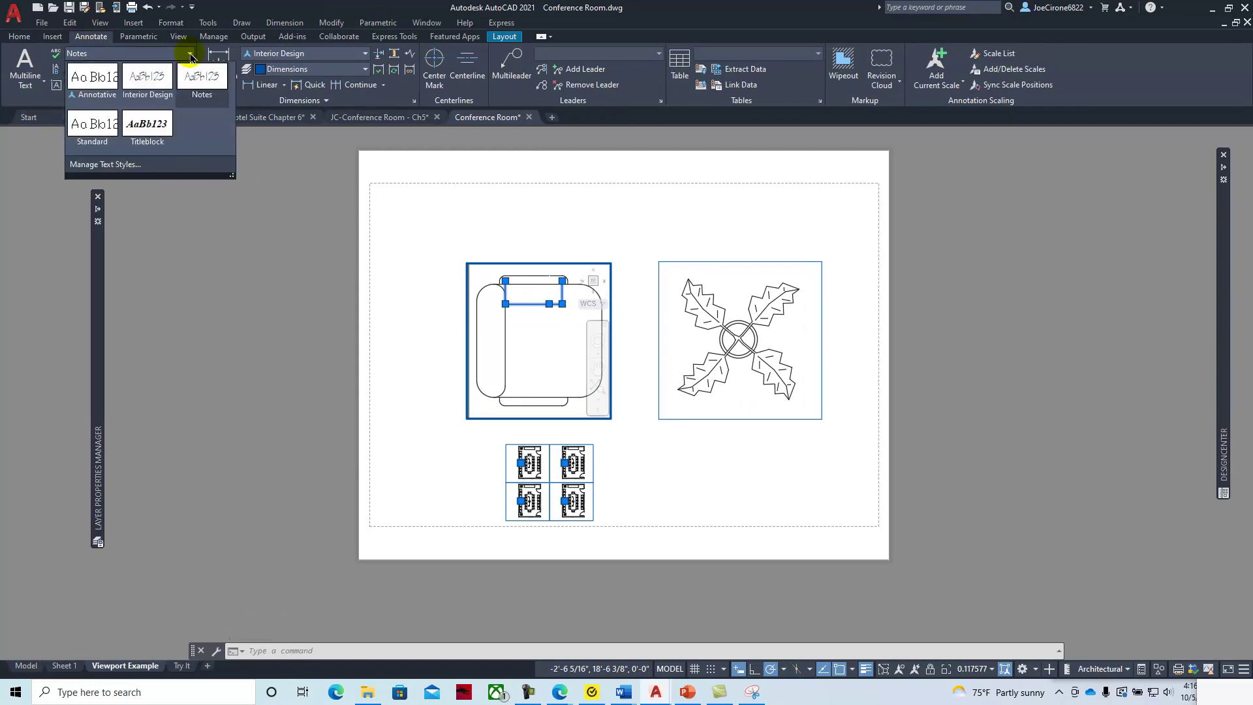
pyautogui.click(92, 123)
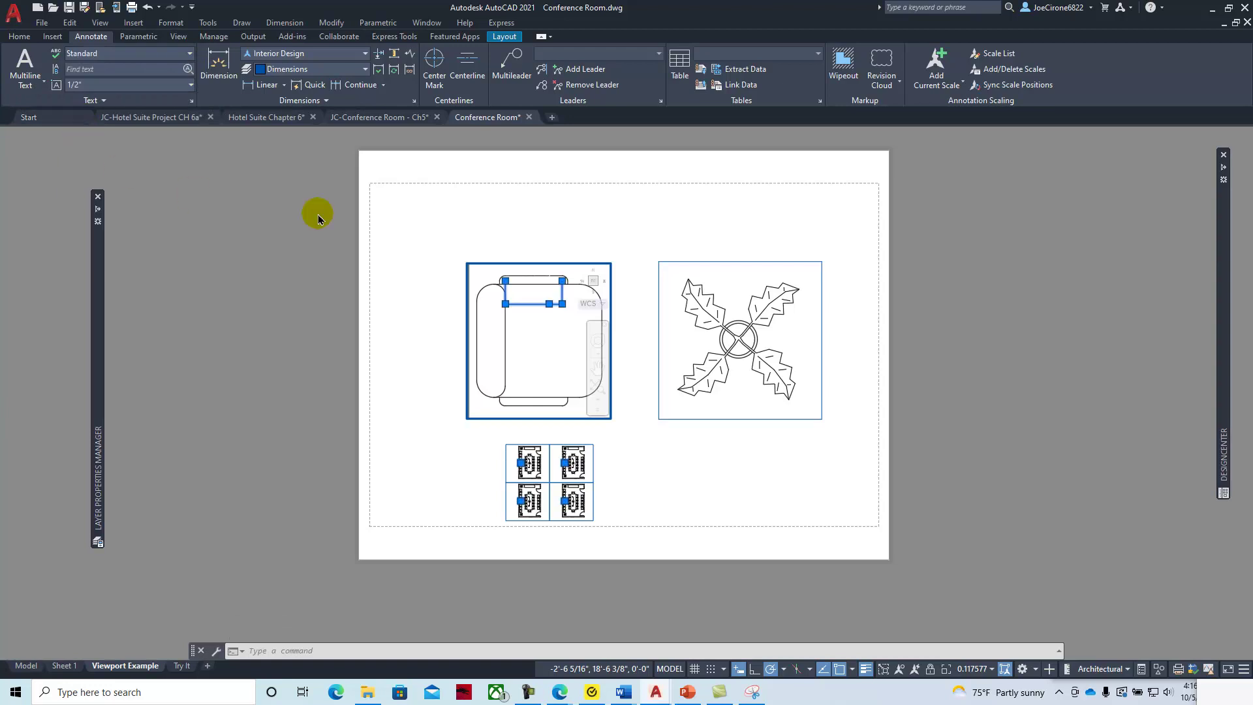
pyautogui.click(556, 360)
pyautogui.click(537, 364)
pyautogui.press('Escape')
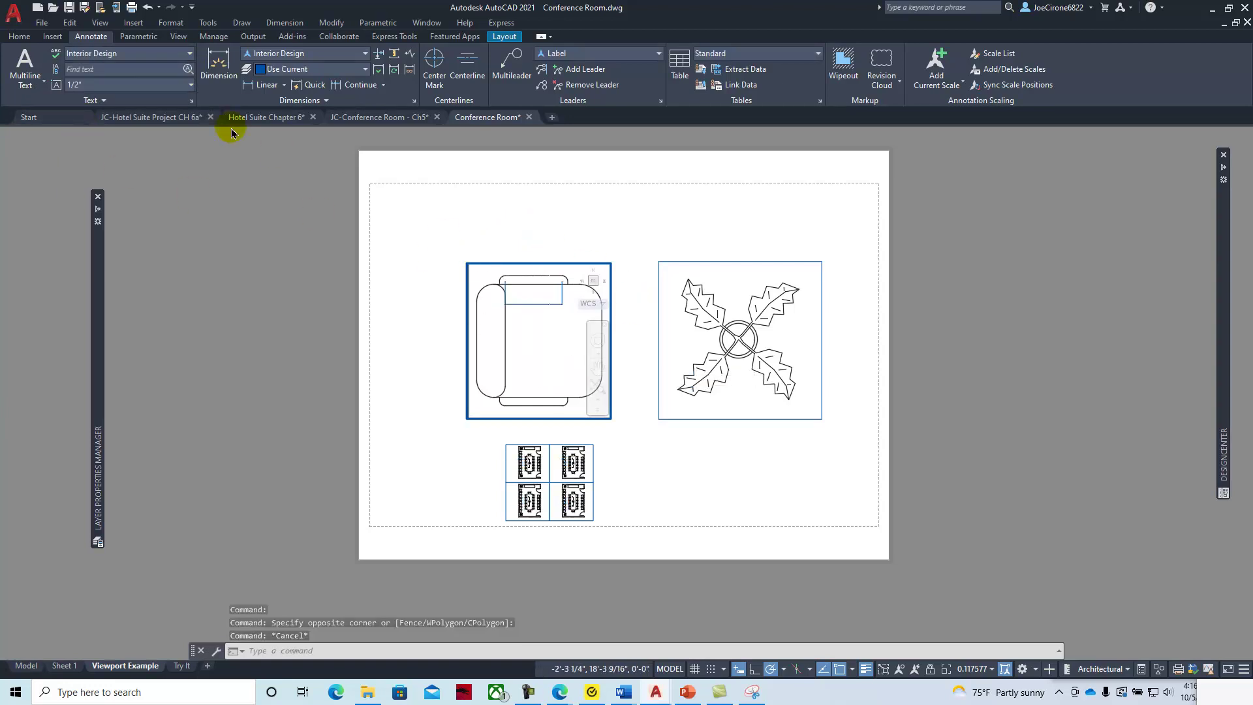
# - Place a horizontal linear dimension along the chair's lower armrest, with its dimension line just above the armrest
pyautogui.click(261, 85)
pyautogui.click(578, 397)
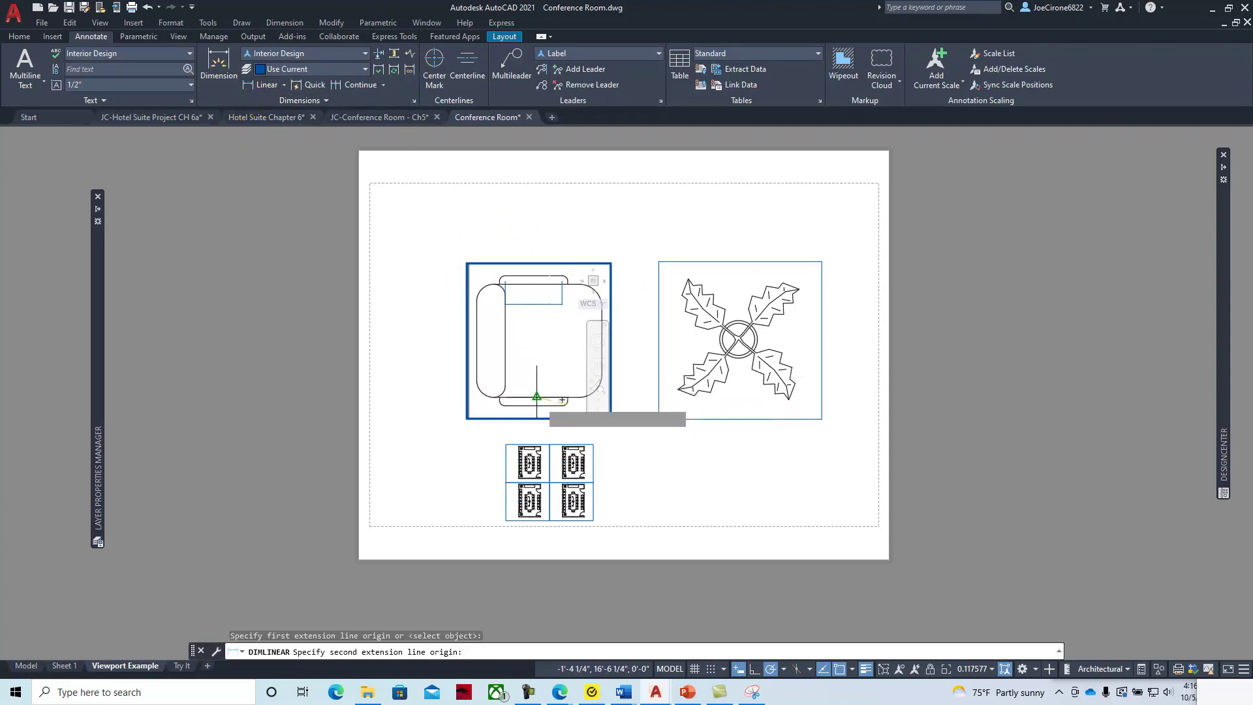
pyautogui.click(493, 385)
pyautogui.click(573, 433)
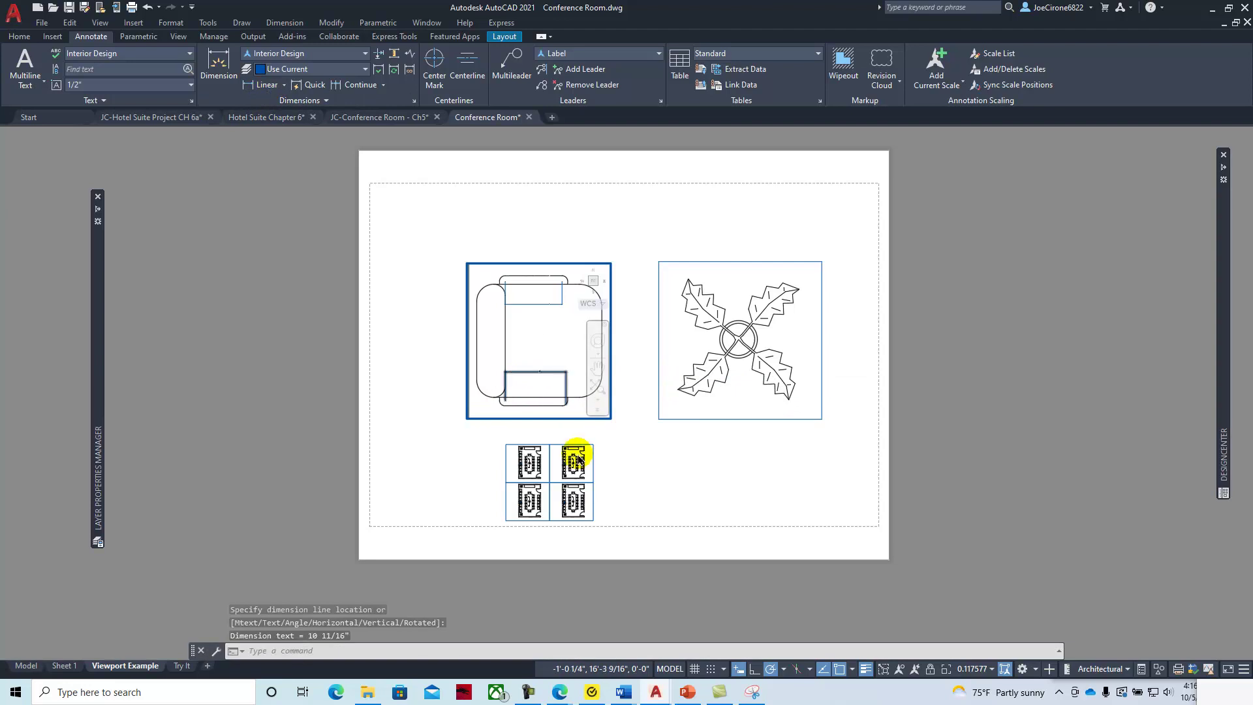
pyautogui.scroll(3, 533, 399)
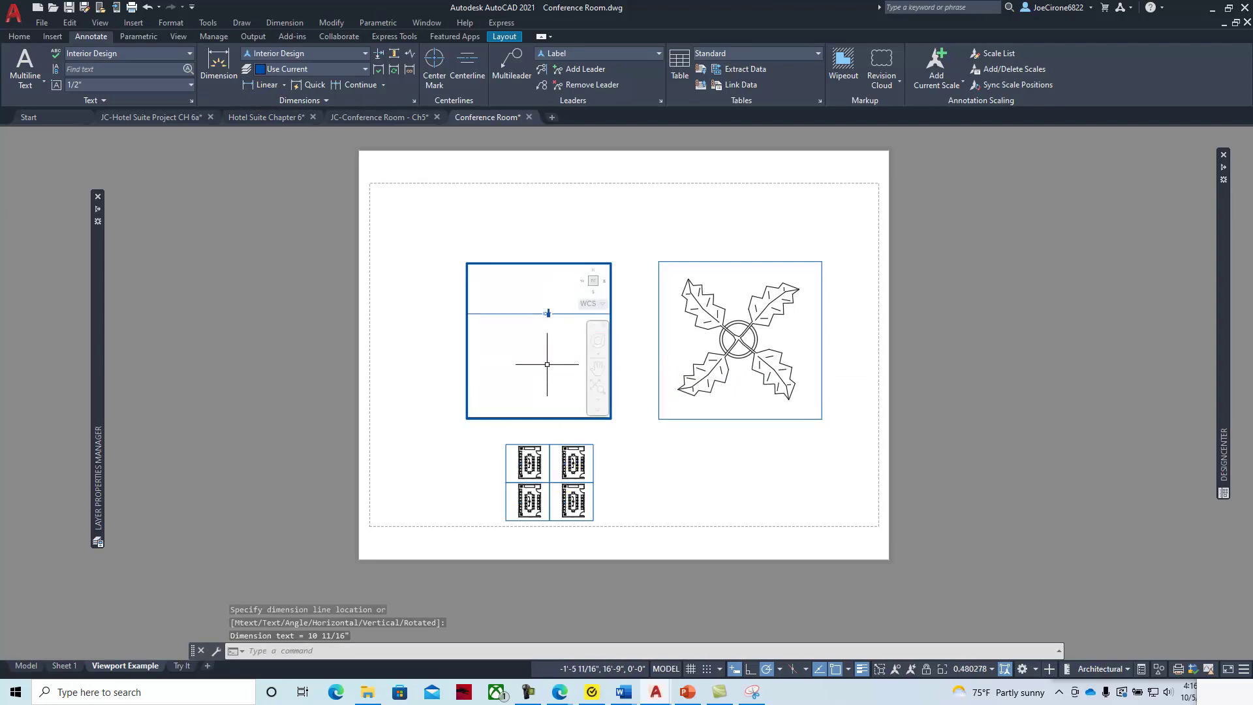
pyautogui.moveTo(535, 346); pyautogui.dragTo(528, 373, button='middle')
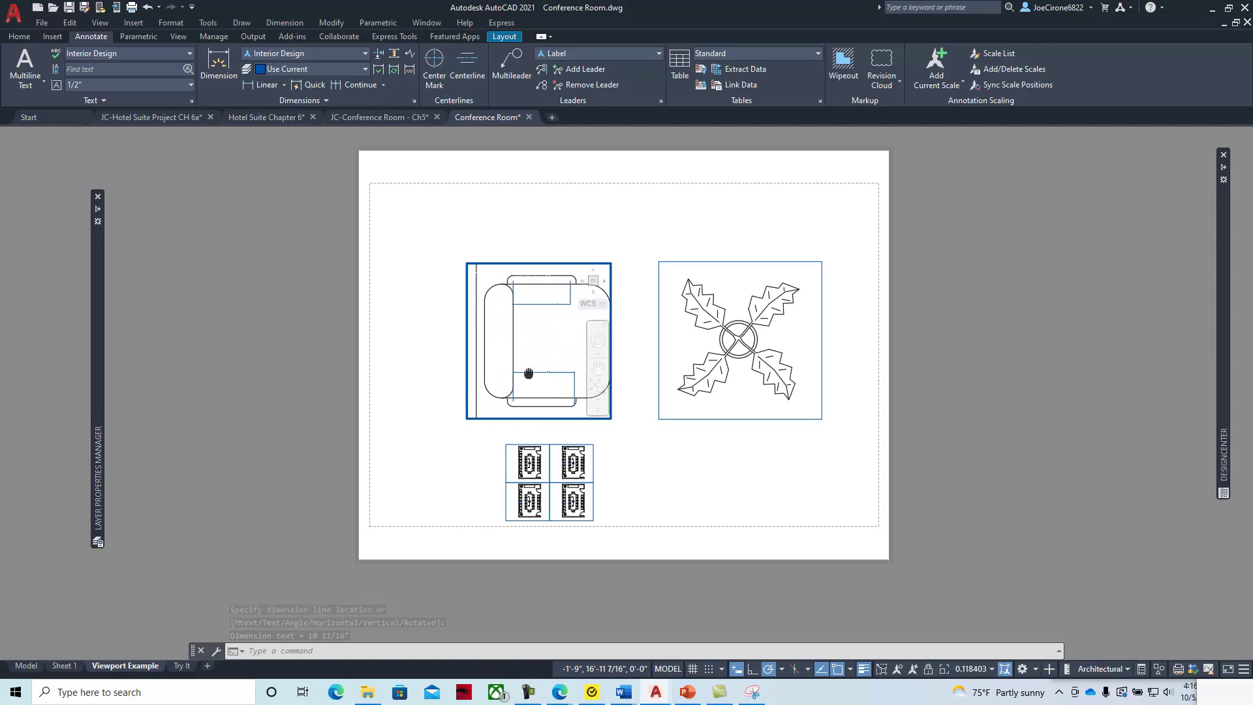
# - Erase both armrest dimensions in the chair viewport and return to paper space
pyautogui.click(561, 307)
pyautogui.click(524, 366)
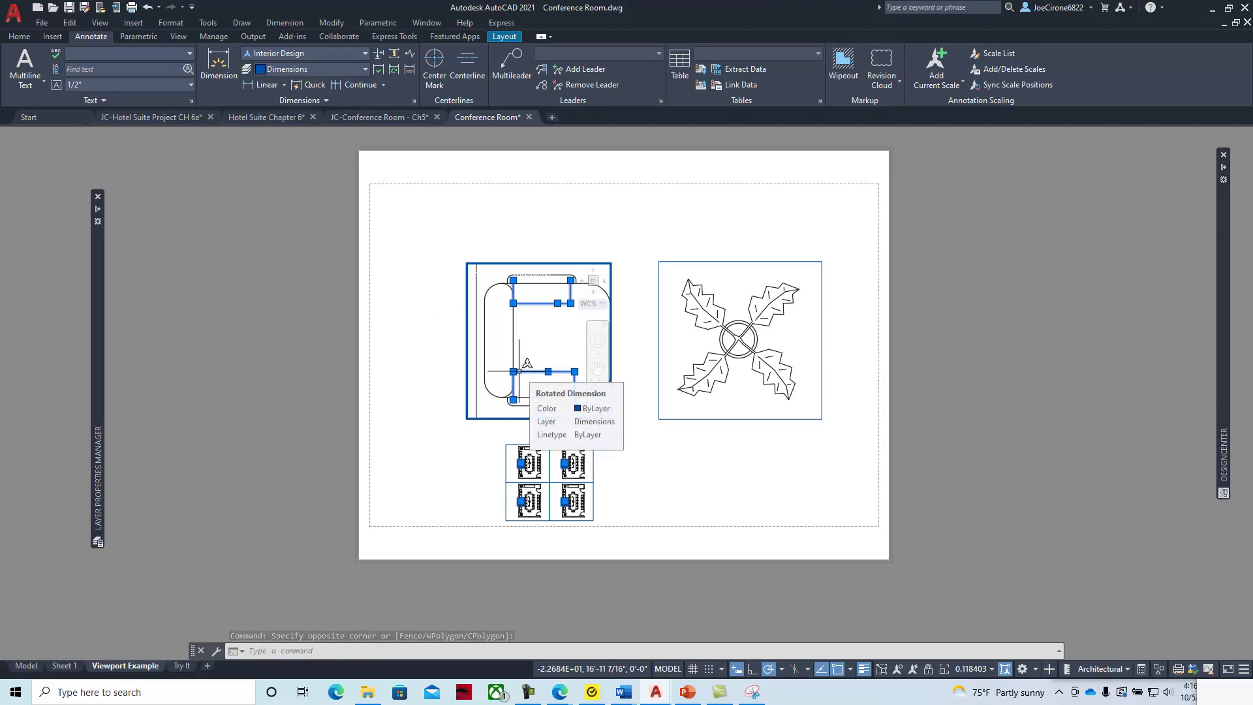
pyautogui.press('Delete')
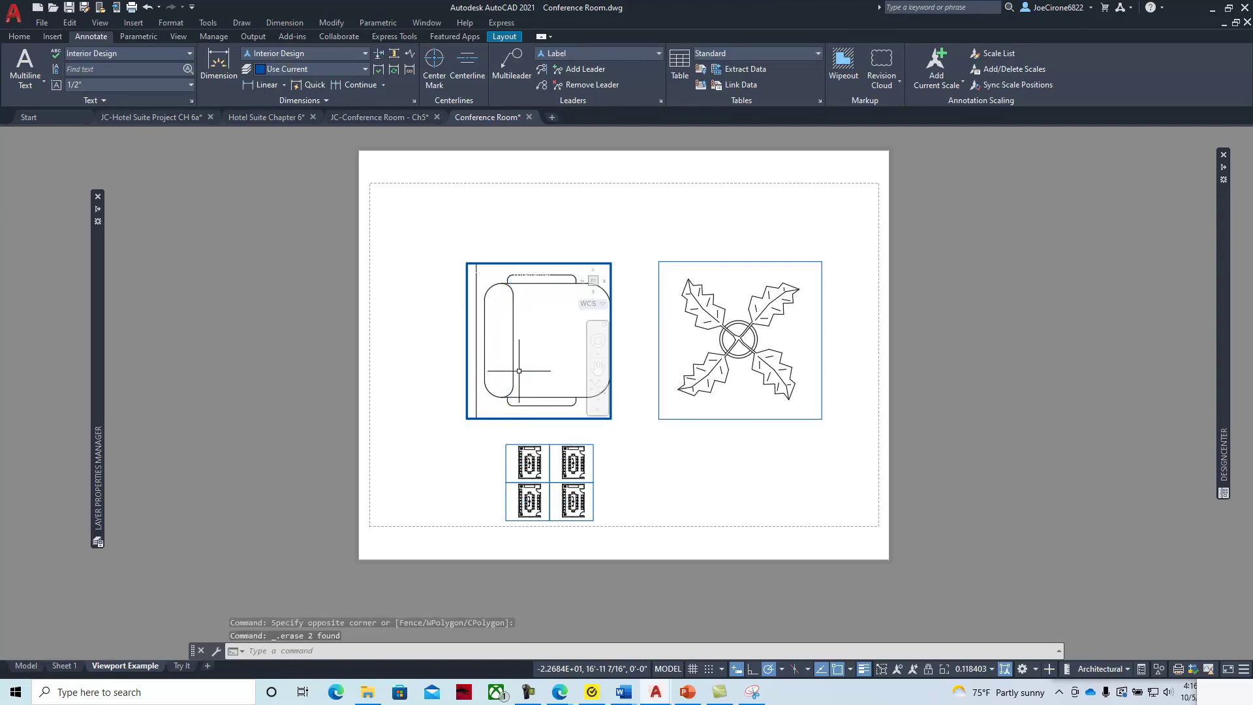
pyautogui.doubleClick(693, 476)
# - Switch to the browser textbook, review the viewport scaling and locking pages up to Plotting from Paper Space on page 186, and uncover the drawing again
pyautogui.hotkey('alt', 'Tab')
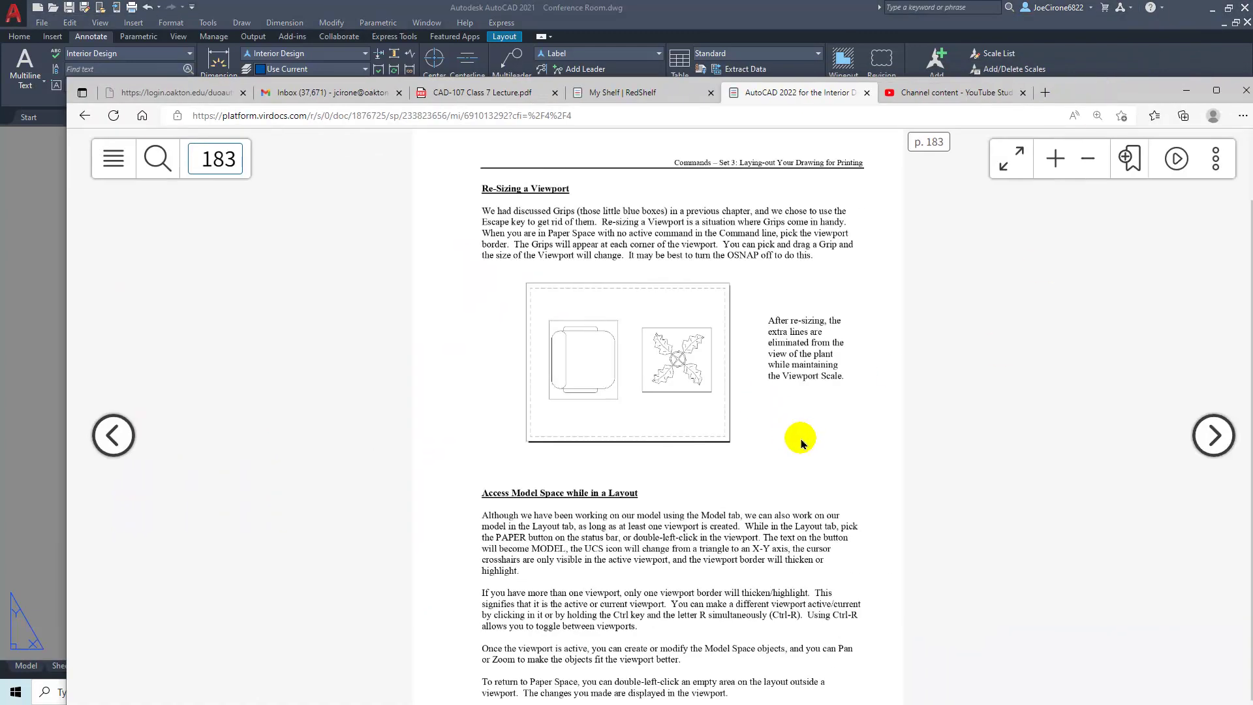
pyautogui.click(1213, 436)
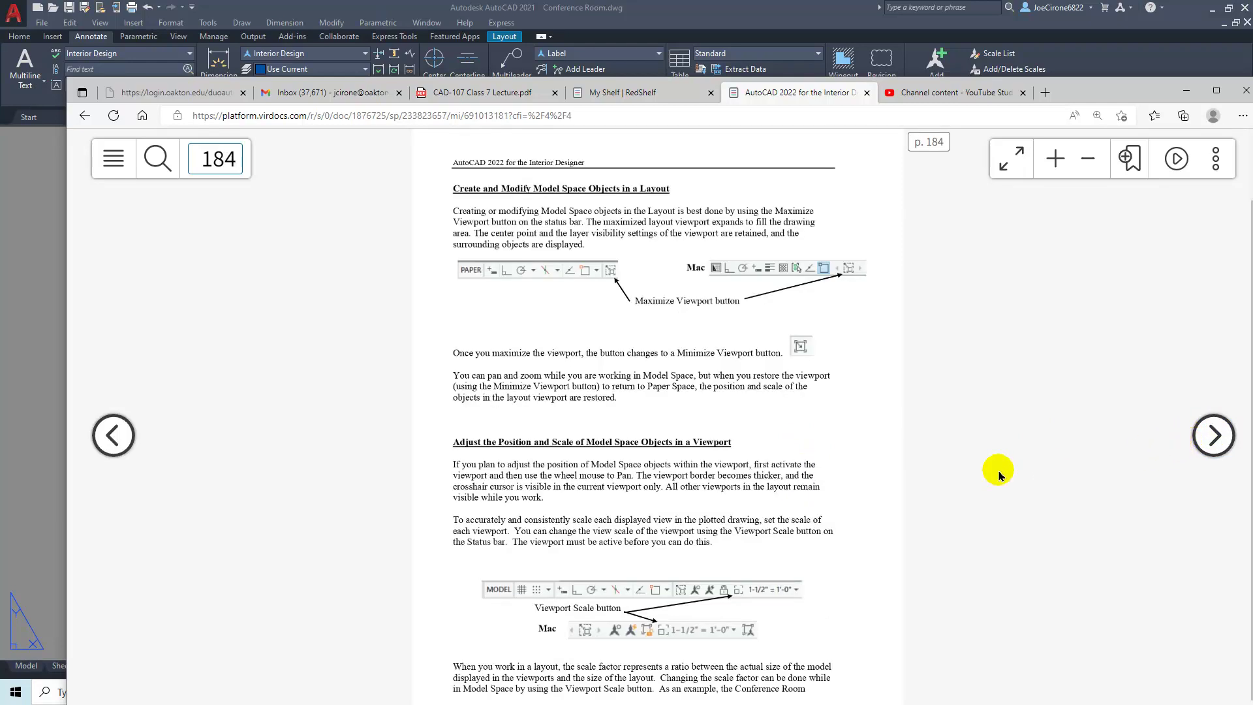
pyautogui.scroll(-1, 1000, 475)
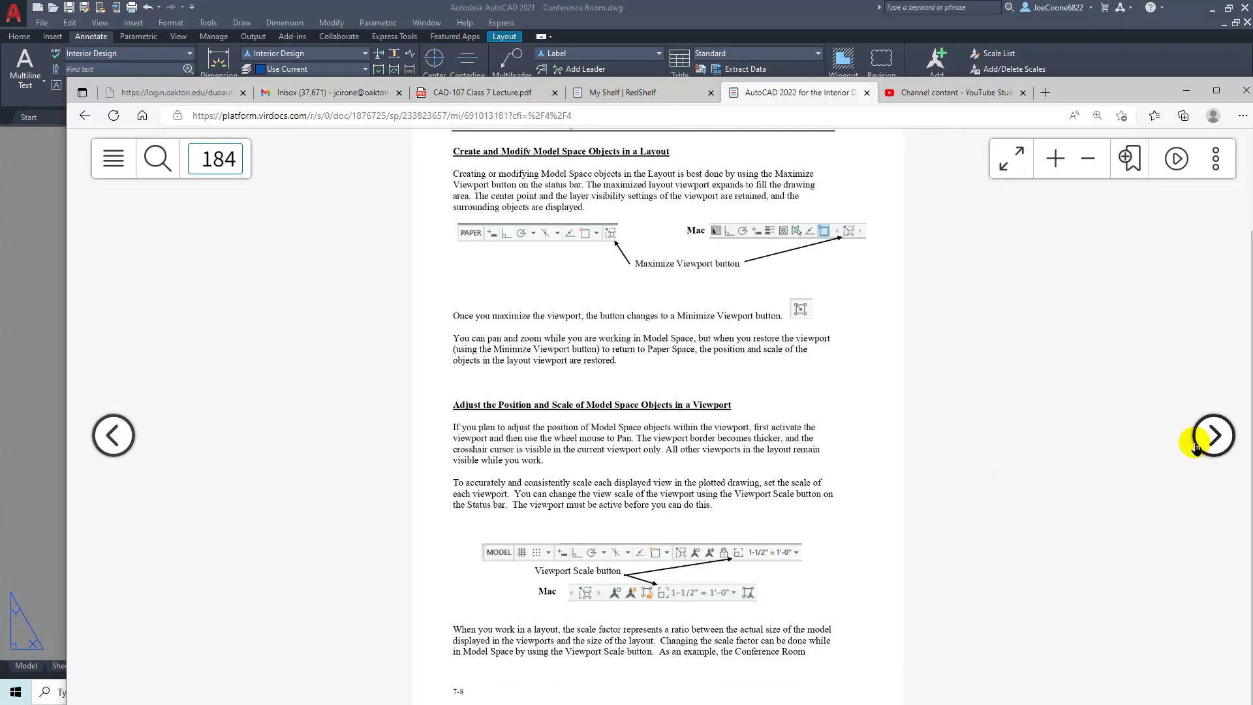
pyautogui.click(1213, 435)
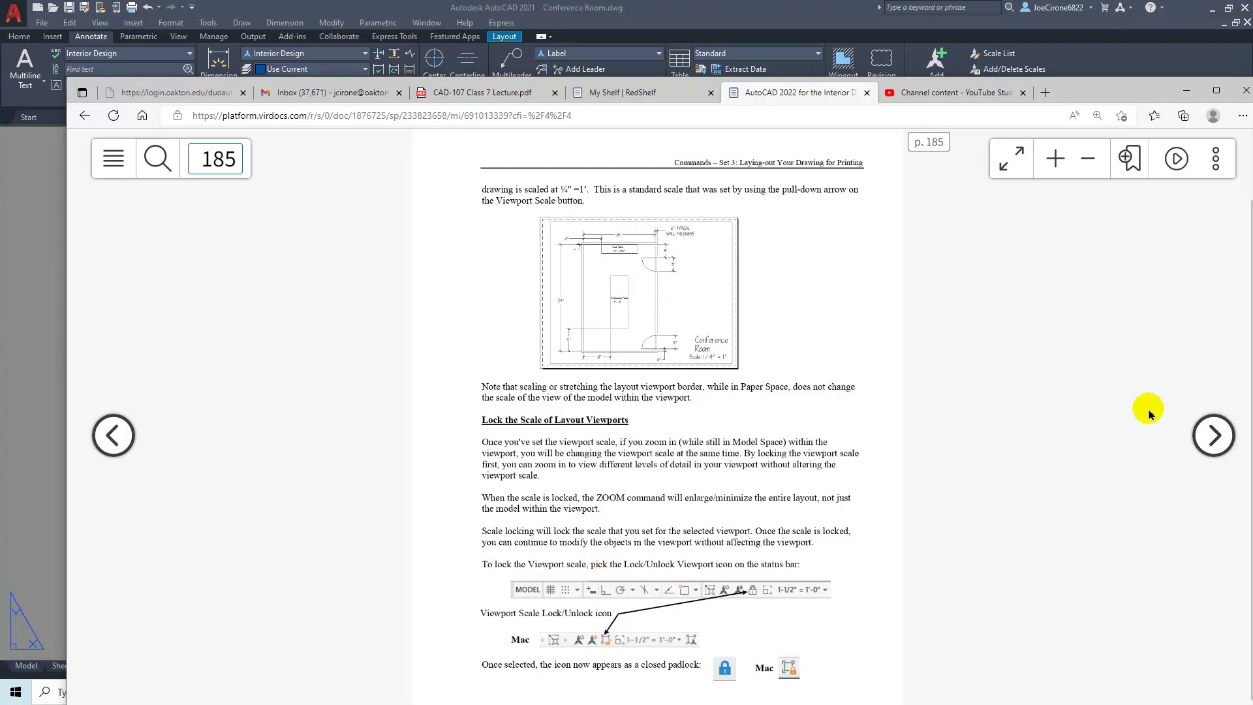
pyautogui.click(1213, 434)
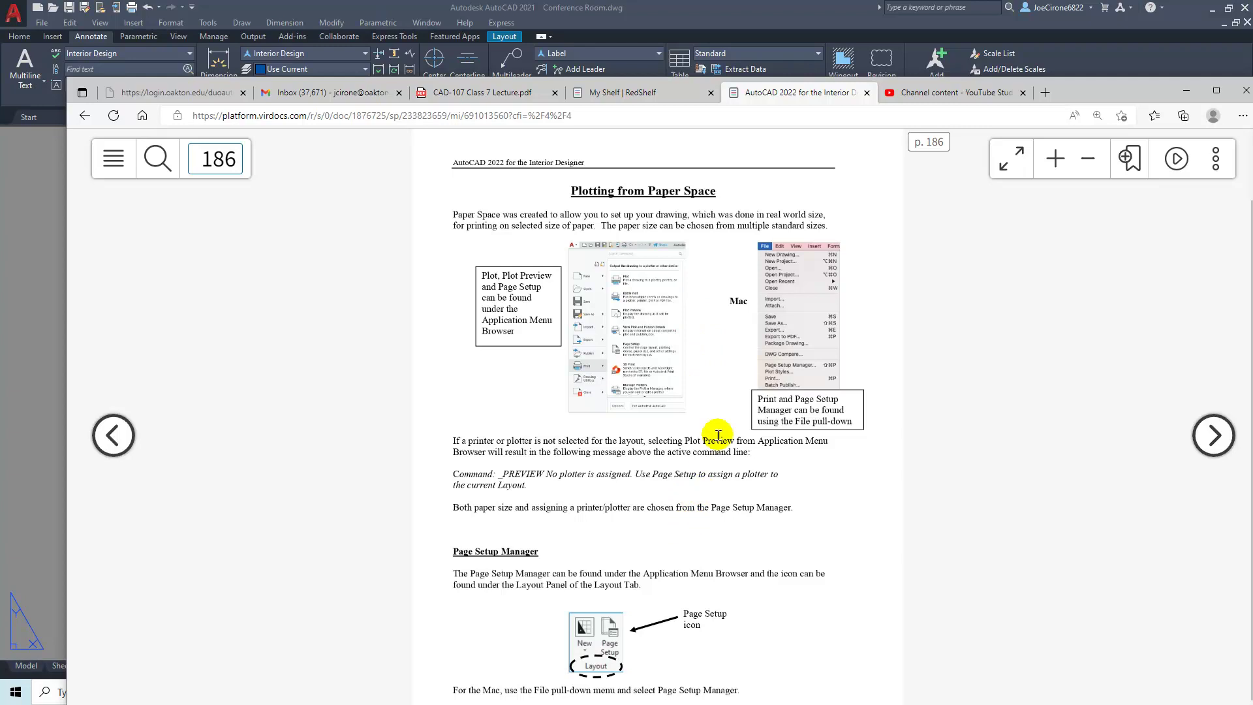
pyautogui.click(1090, 81)
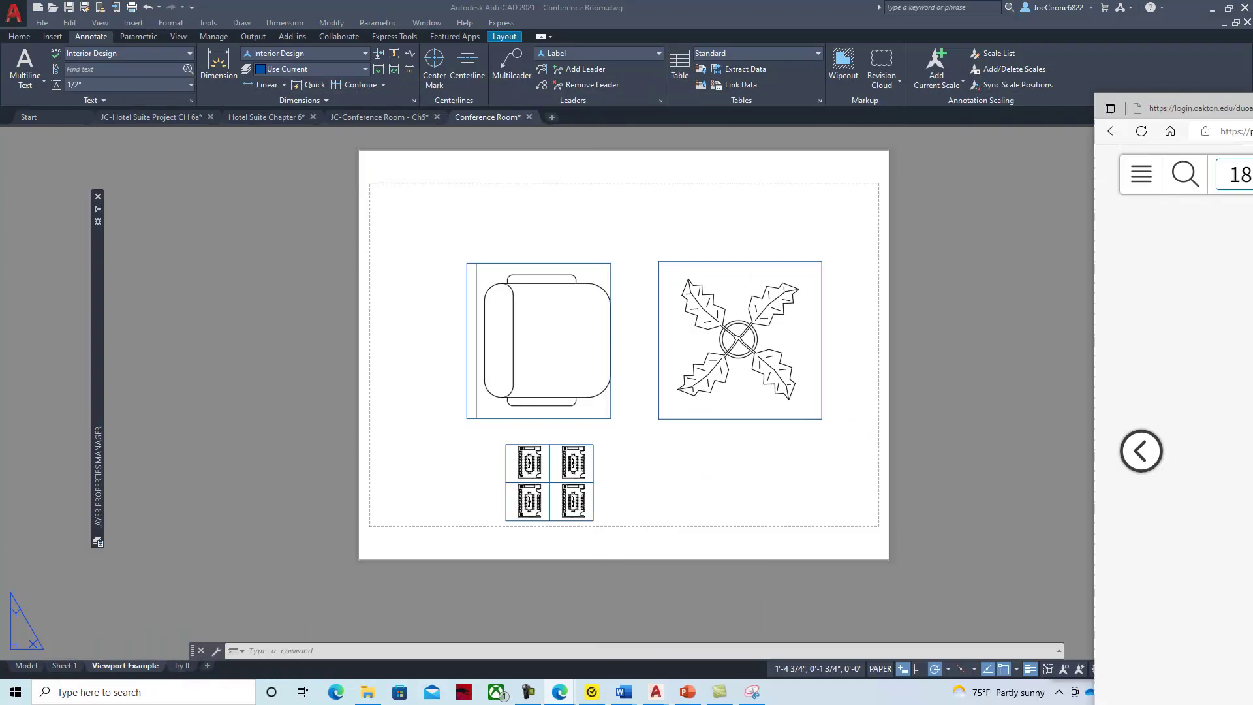
# - In the JC-Conference Room - Ch5 drawing, delete the circular and polygonal viewports from the FLOOR PLAN layout
pyautogui.click(378, 119)
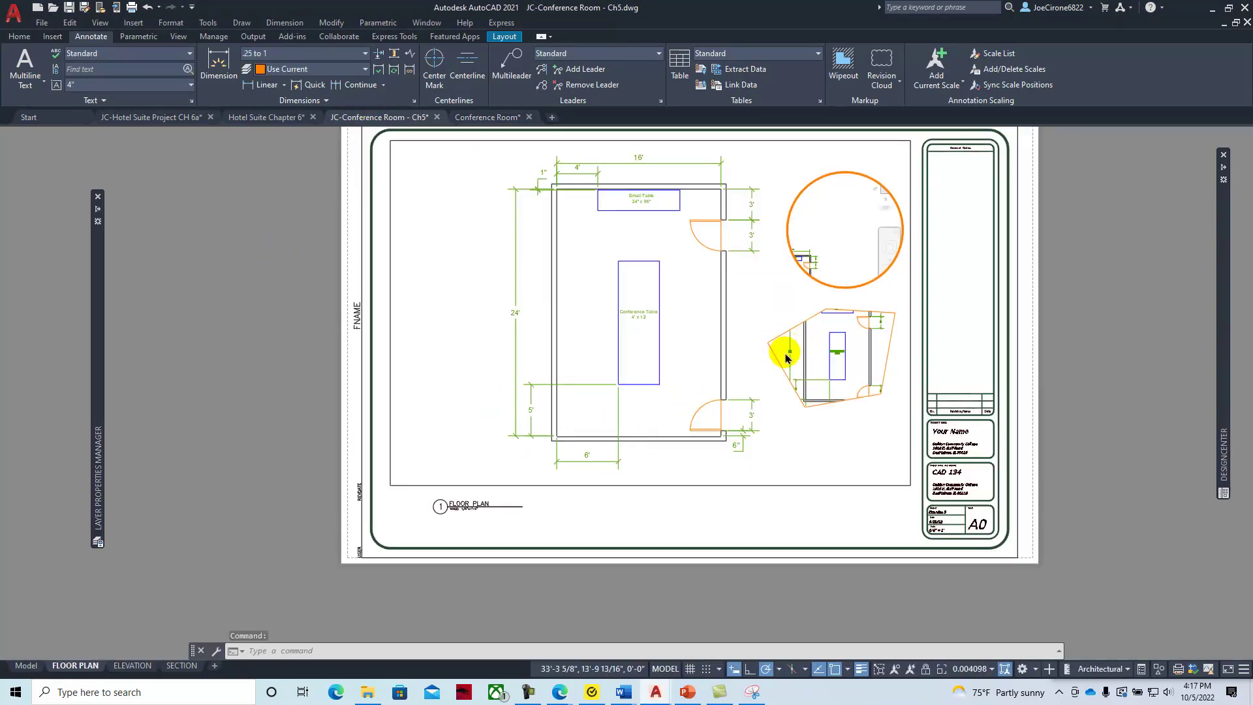
pyautogui.doubleClick(796, 523)
pyautogui.click(845, 417)
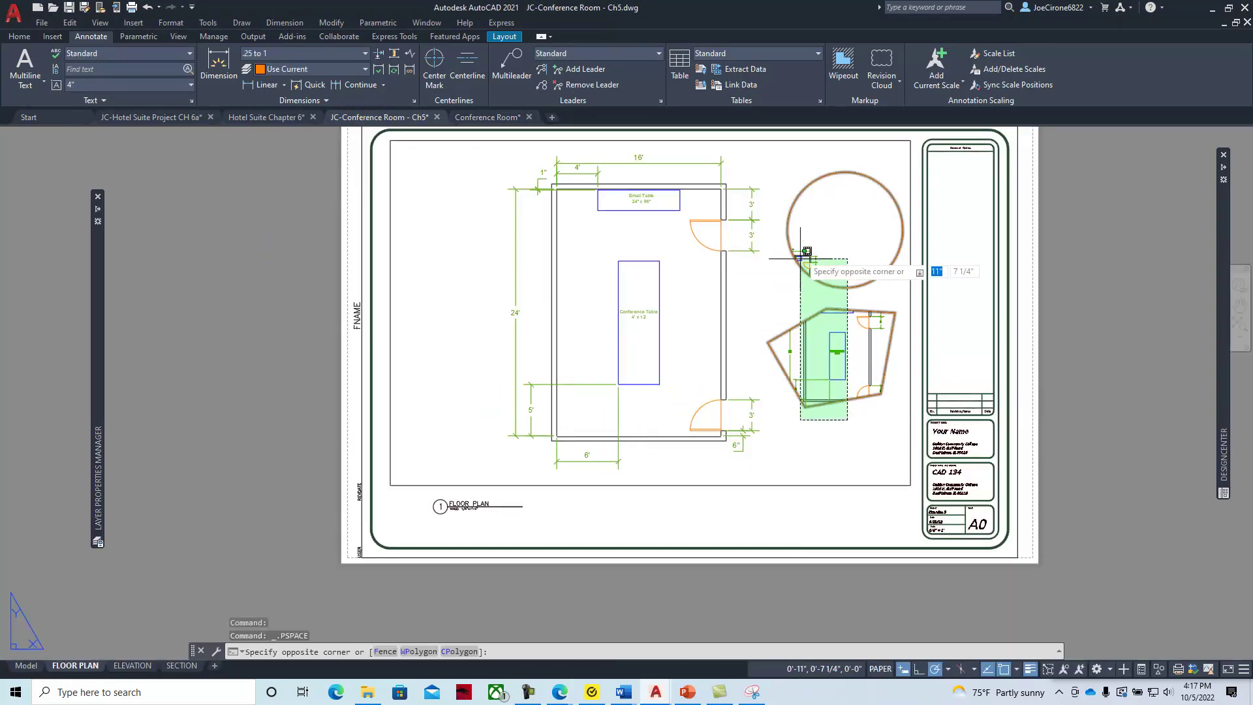
pyautogui.click(793, 242)
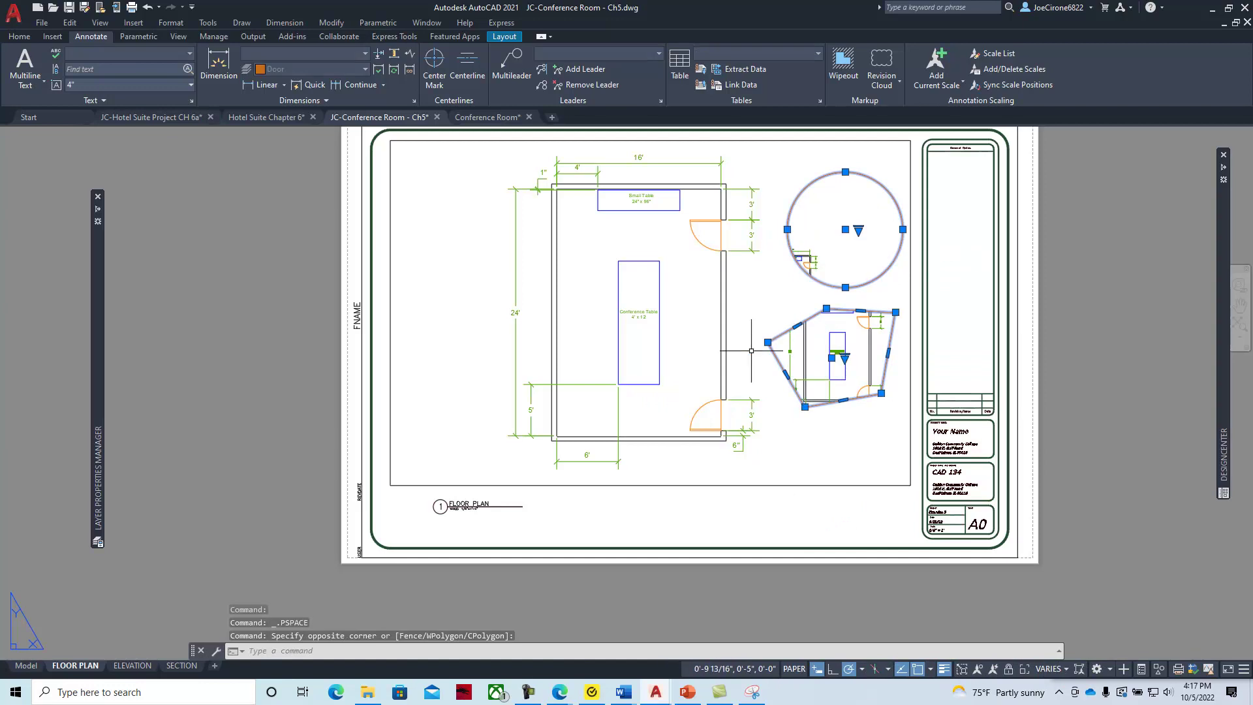
pyautogui.press('Delete')
pyautogui.click(744, 519)
pyautogui.press('Escape')
# - Activate the remaining floor plan viewport to check its scale, return to paper space and view the whole sheet
pyautogui.doubleClick(867, 411)
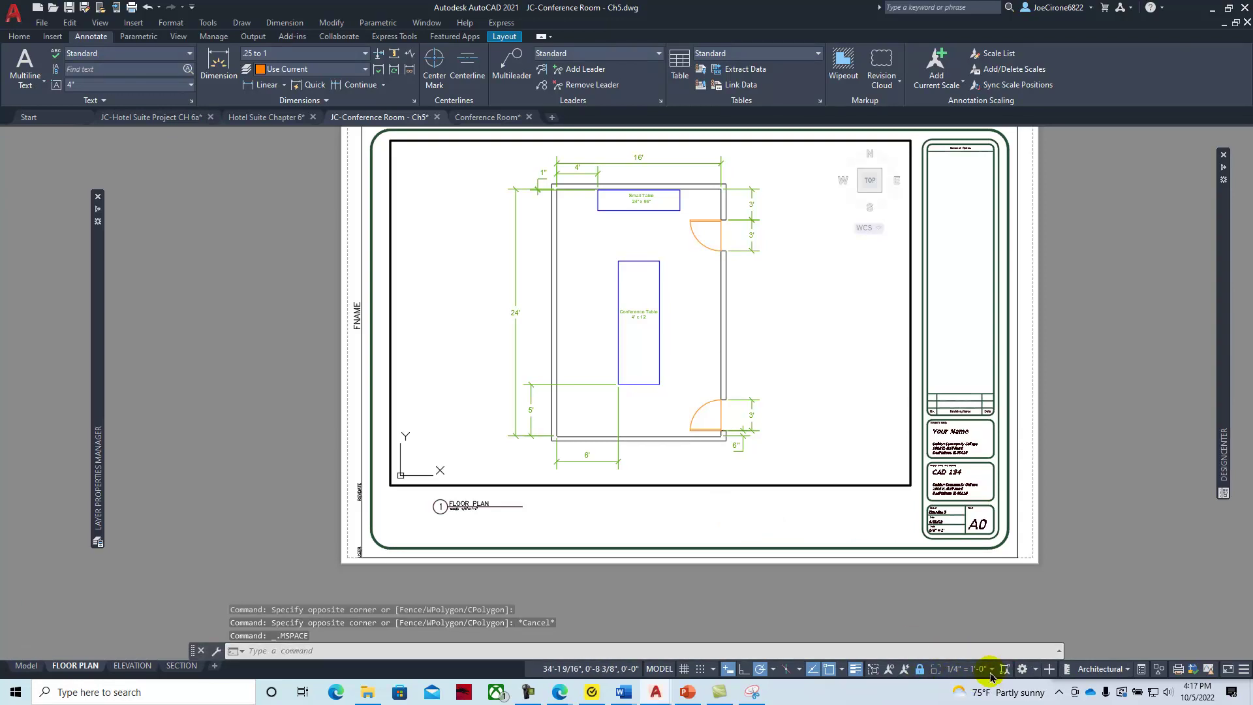
pyautogui.doubleClick(817, 518)
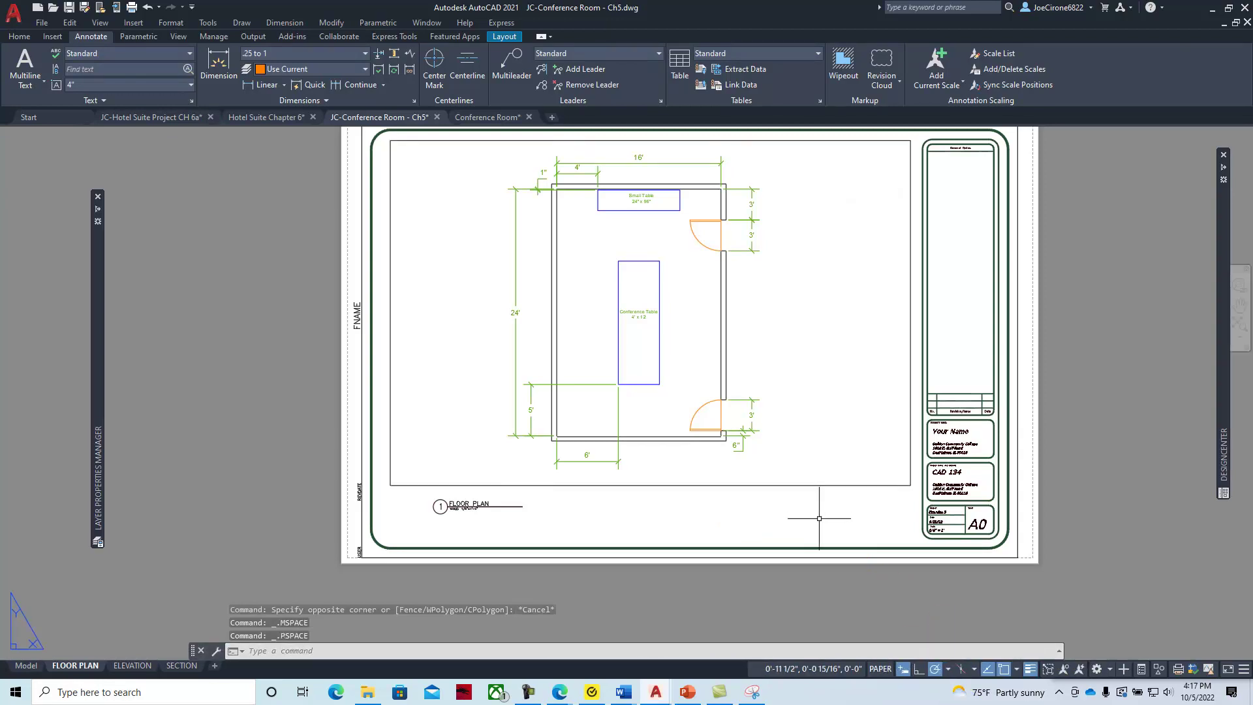
pyautogui.scroll(-4, 816, 519)
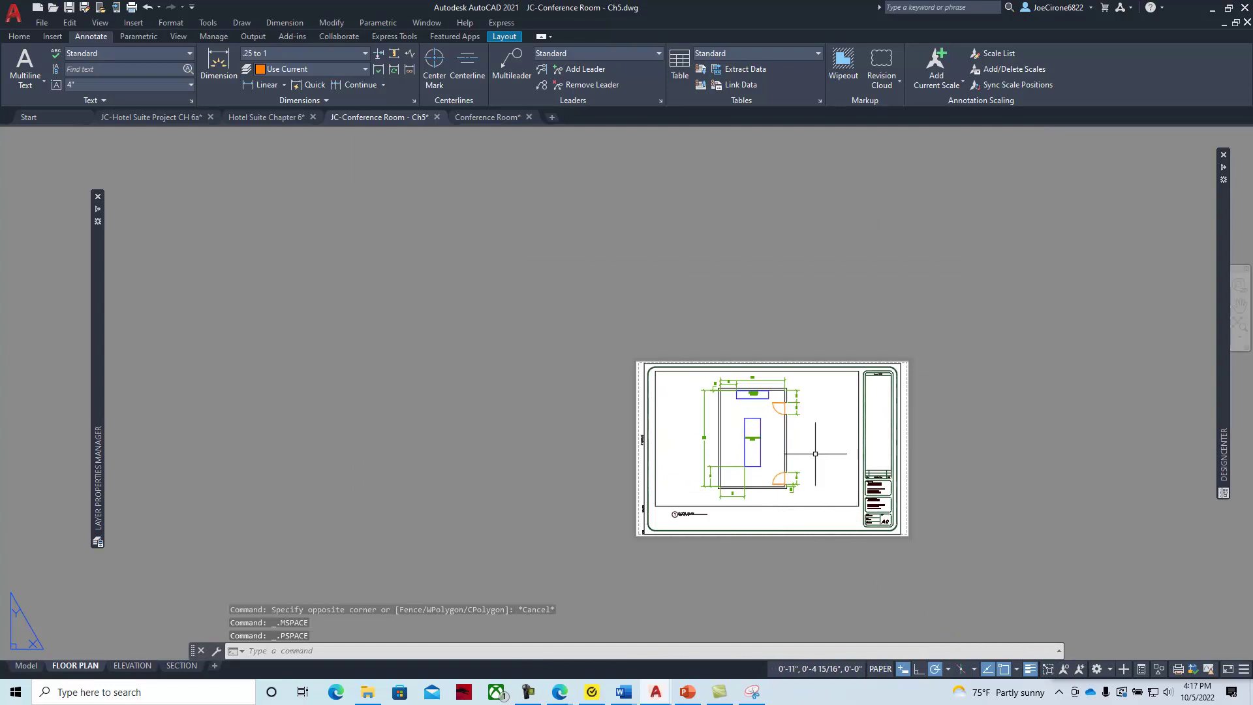
pyautogui.scroll(5, 711, 364)
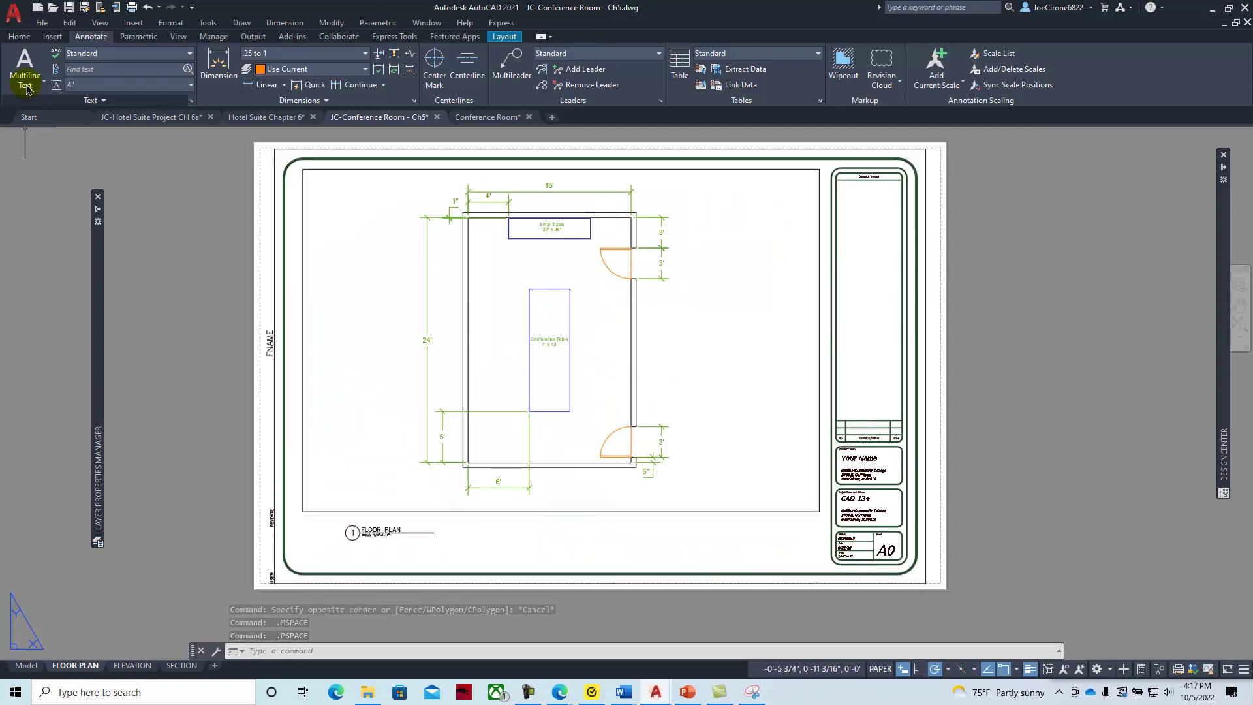
# - Start a plot of the FLOOR PLAN layout with AutoCAD PDF (High Quality Print).pc3 as the plotter
pyautogui.click(42, 23)
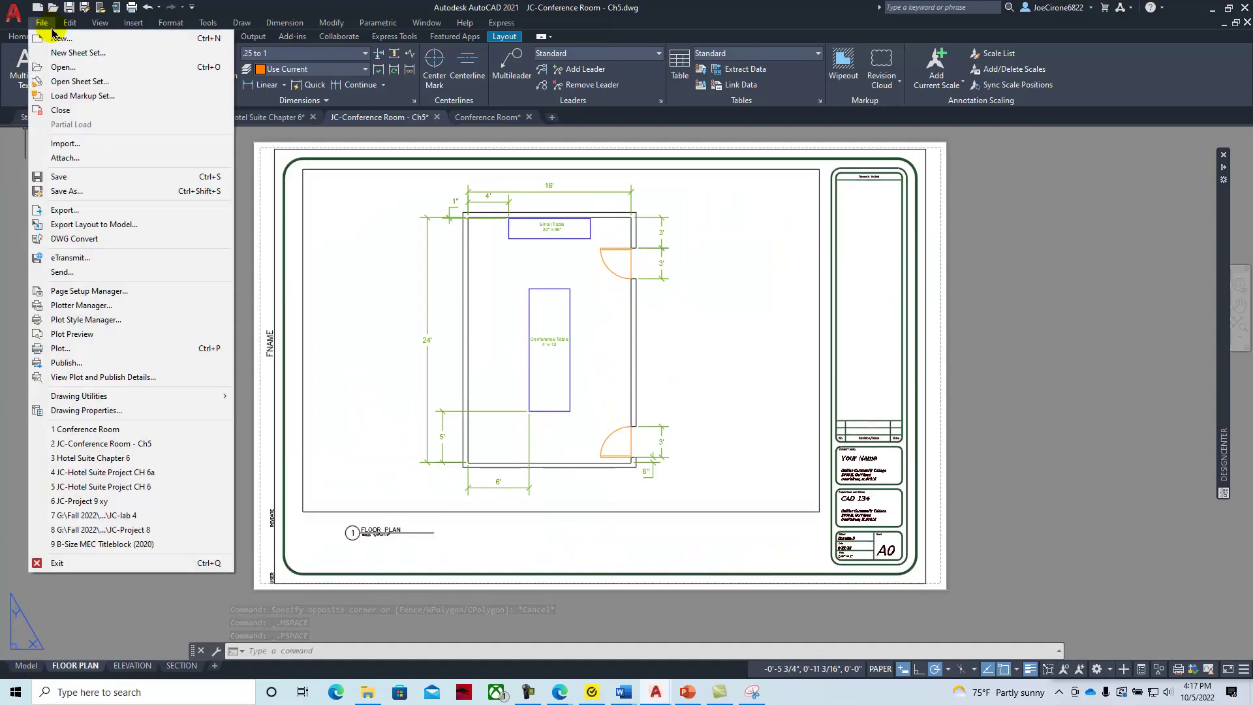
pyautogui.click(65, 347)
pyautogui.click(723, 381)
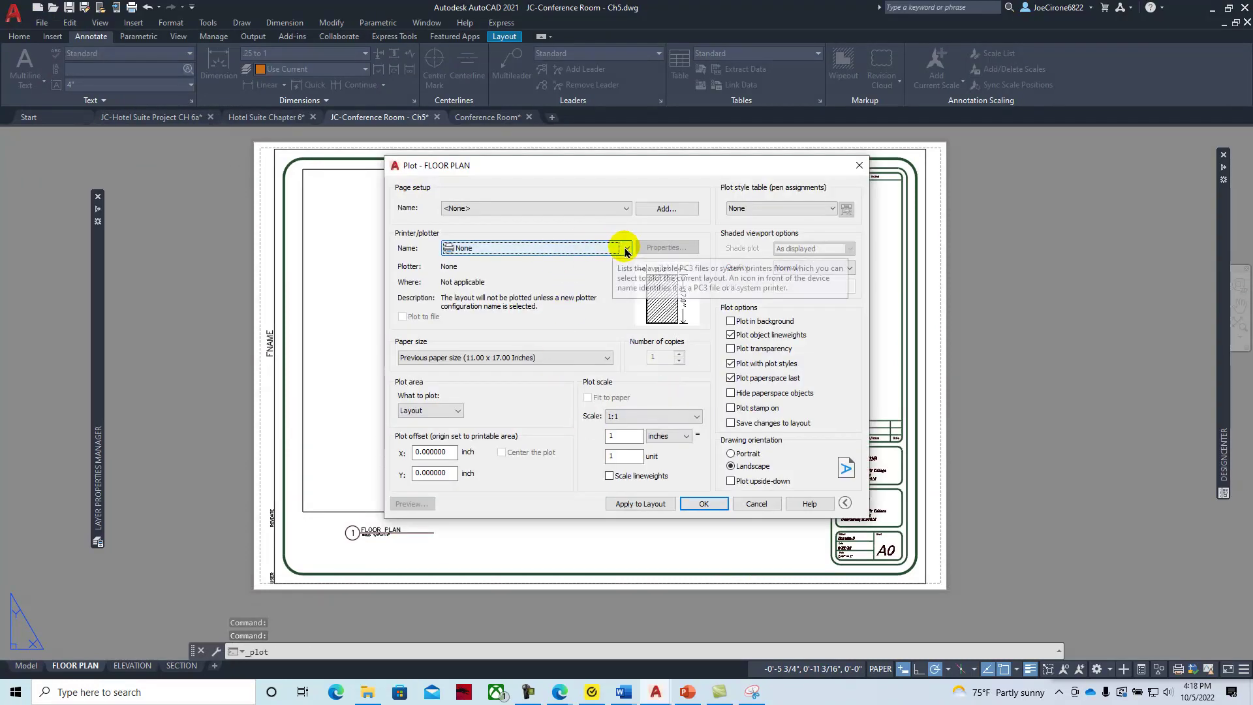
pyautogui.click(603, 247)
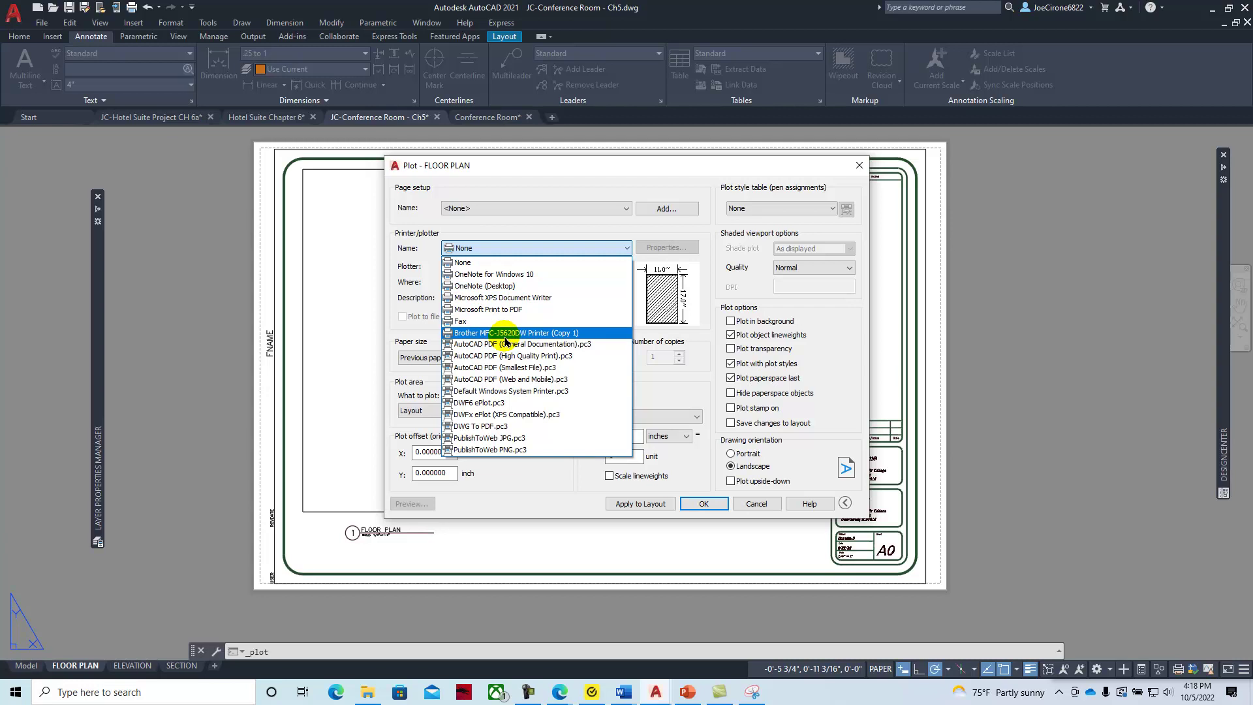
pyautogui.click(483, 357)
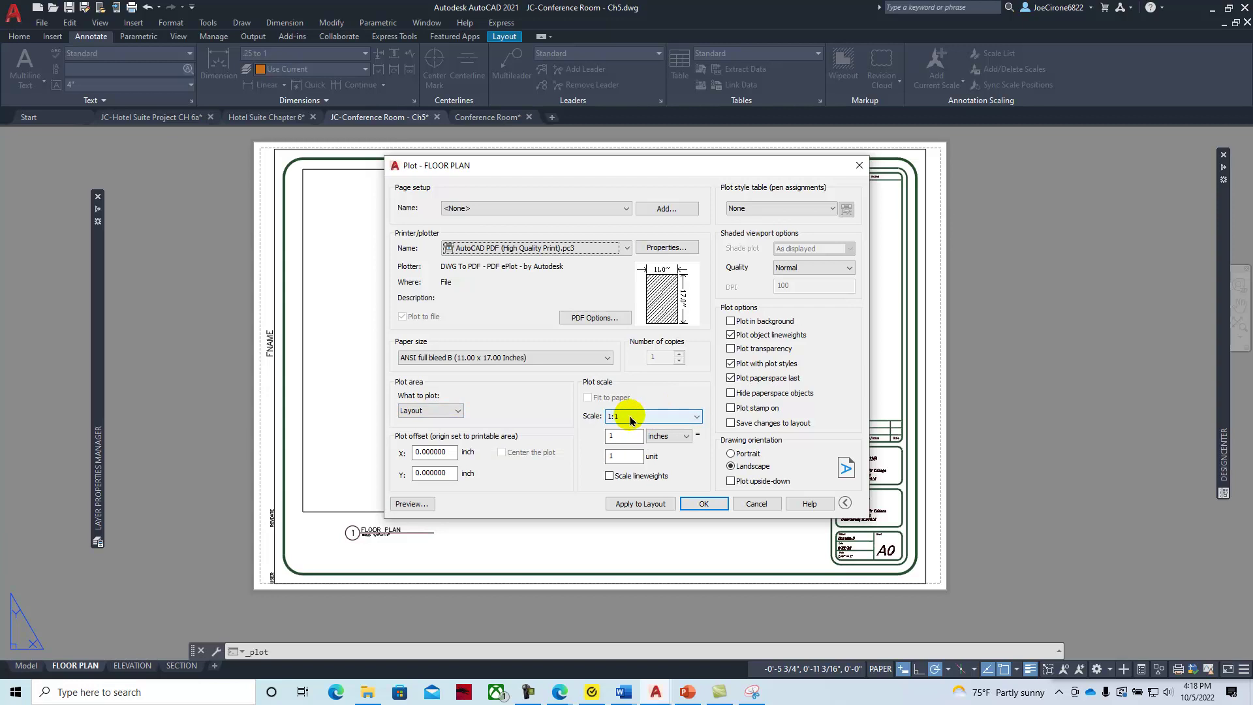
# - Preview the plot, save it as JC-Conference Room - Ch5-FLOOR PLAN.pdf, and minimize the resulting PDF after viewing it
pyautogui.click(411, 504)
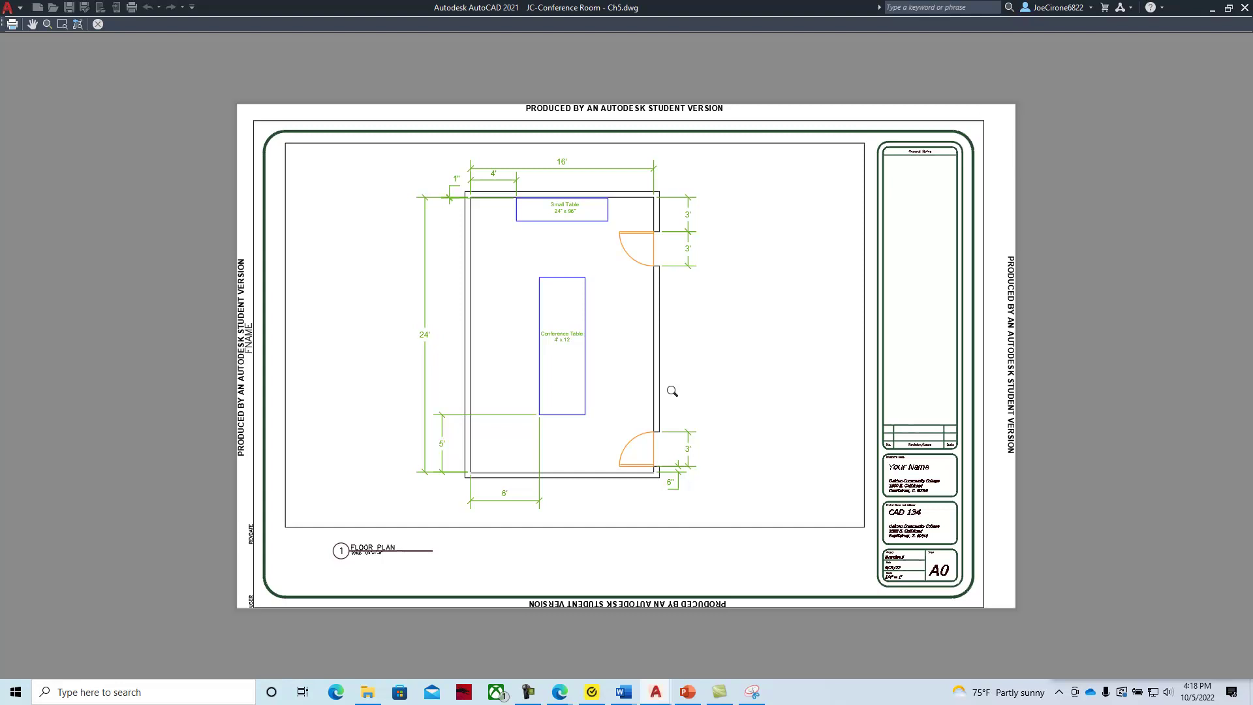
pyautogui.rightClick(733, 349)
pyautogui.click(785, 367)
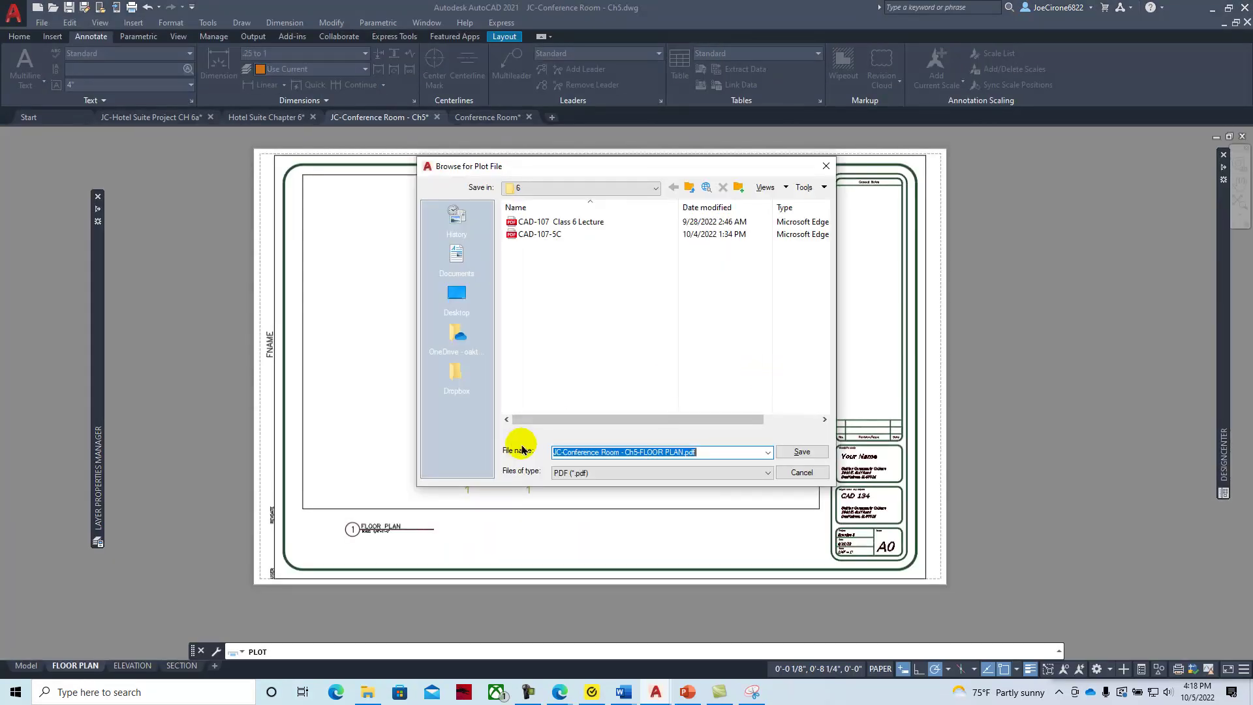
pyautogui.click(791, 451)
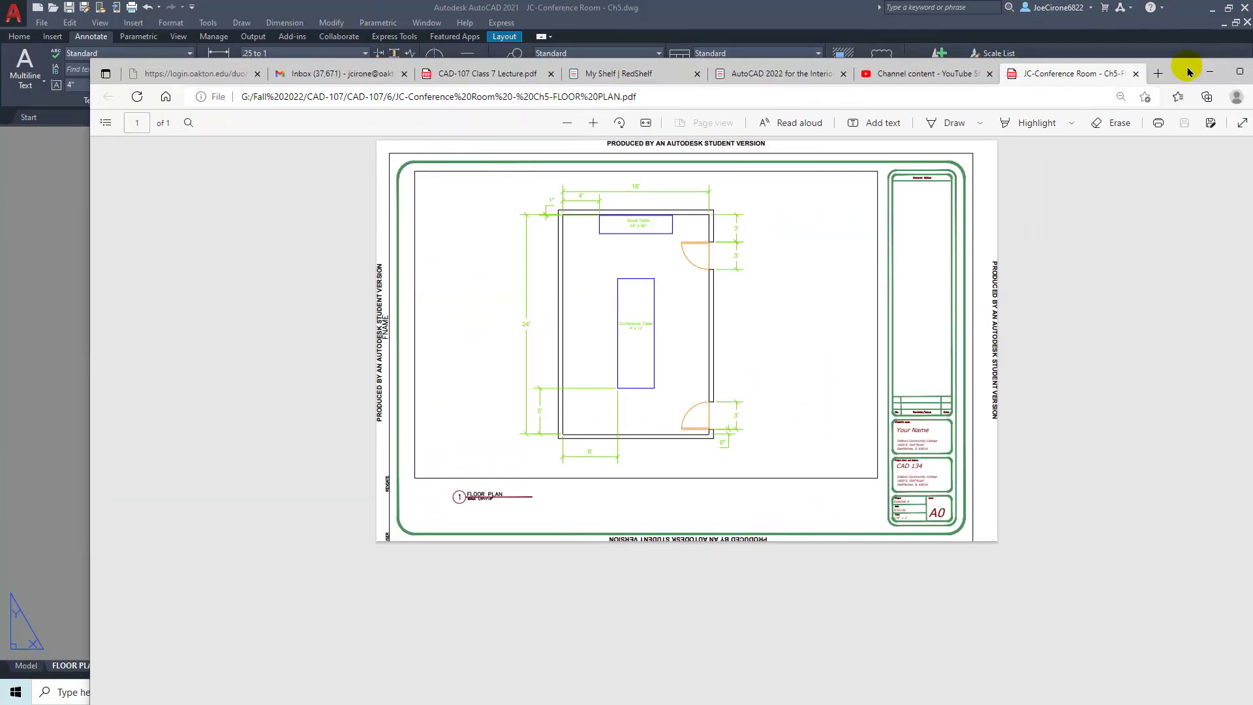
pyautogui.click(1210, 72)
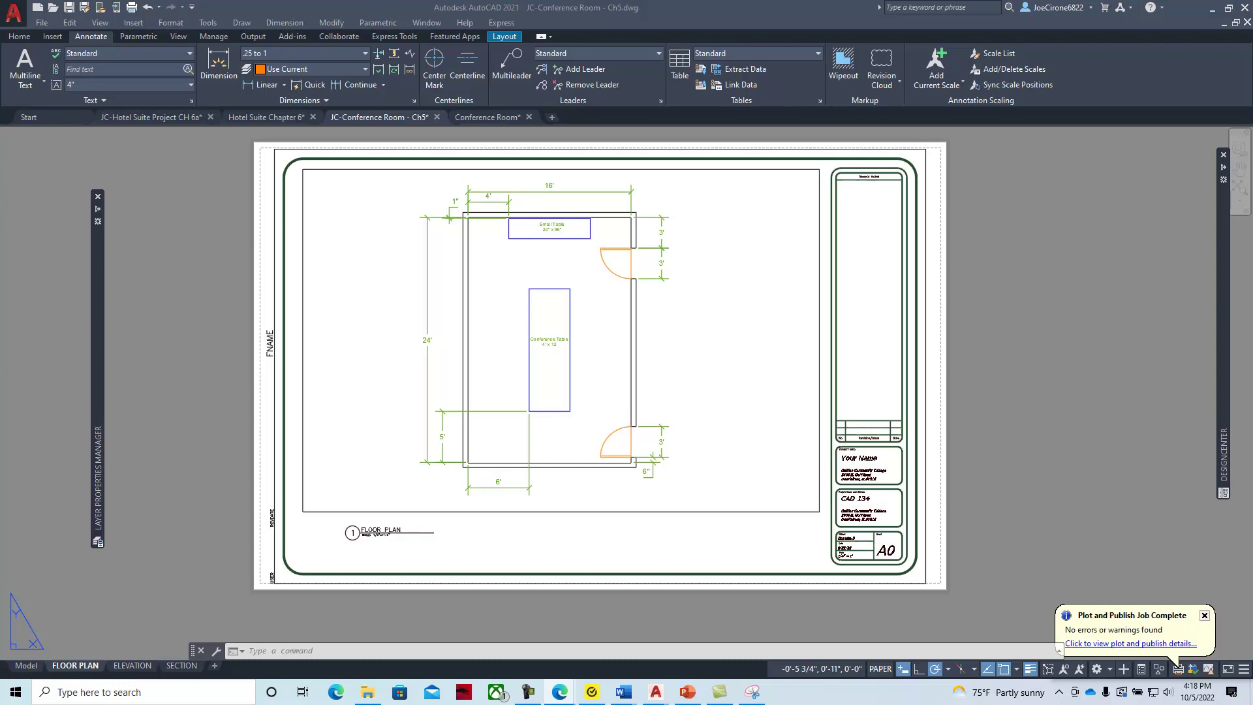
# - Switch back to the browser textbook and review the Plotting from Paper Space and Page Setup Manager sections on page 186
pyautogui.hotkey('alt', 'Tab')
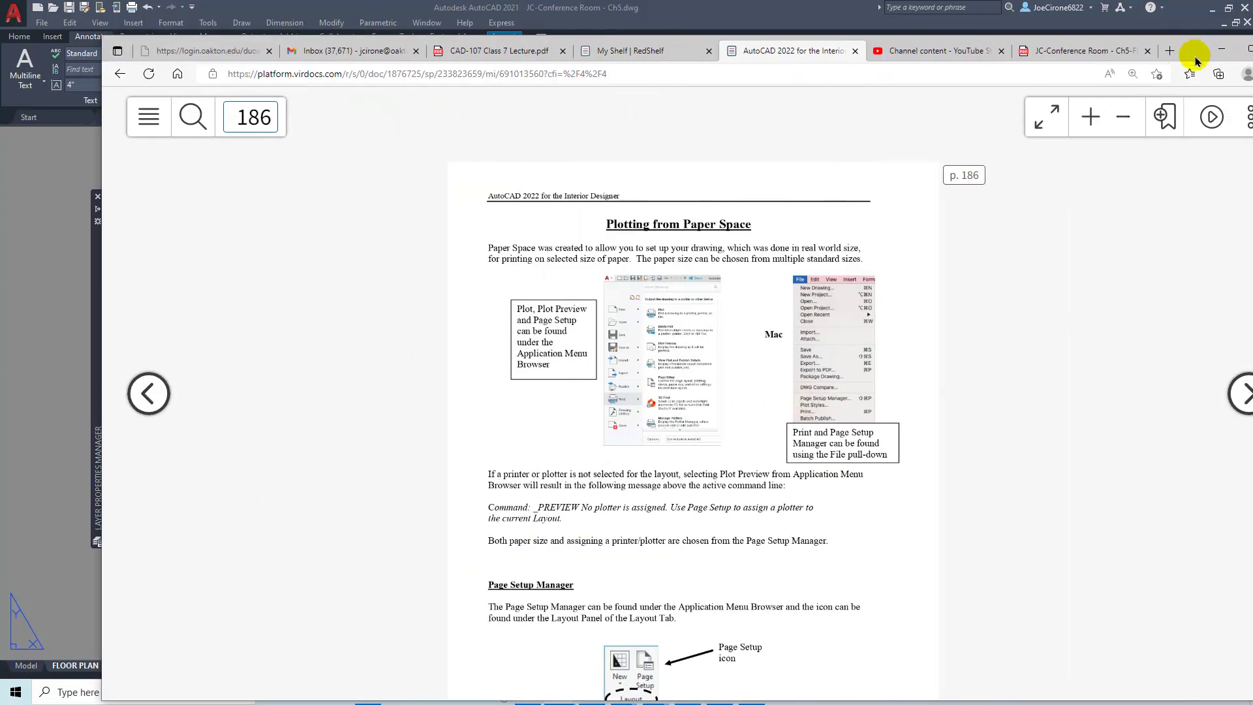
pyautogui.scroll(-2, 1019, 451)
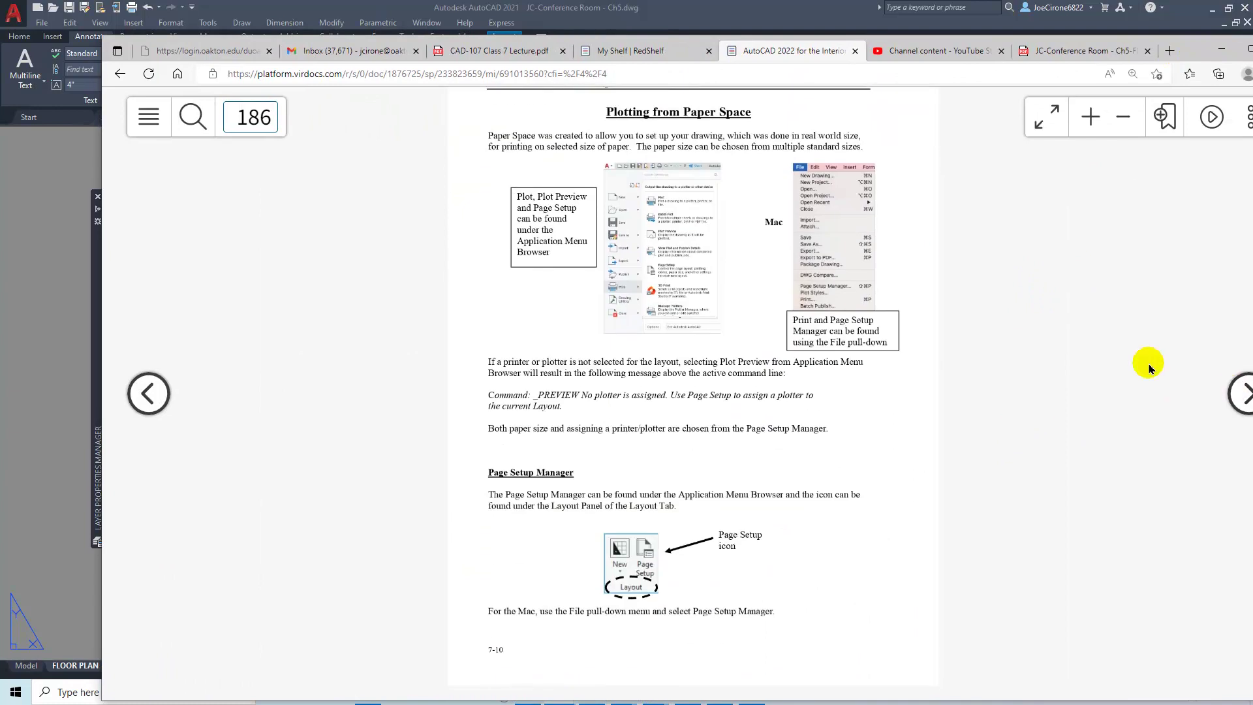
pyautogui.moveTo(1183, 51); pyautogui.dragTo(1117, 55)
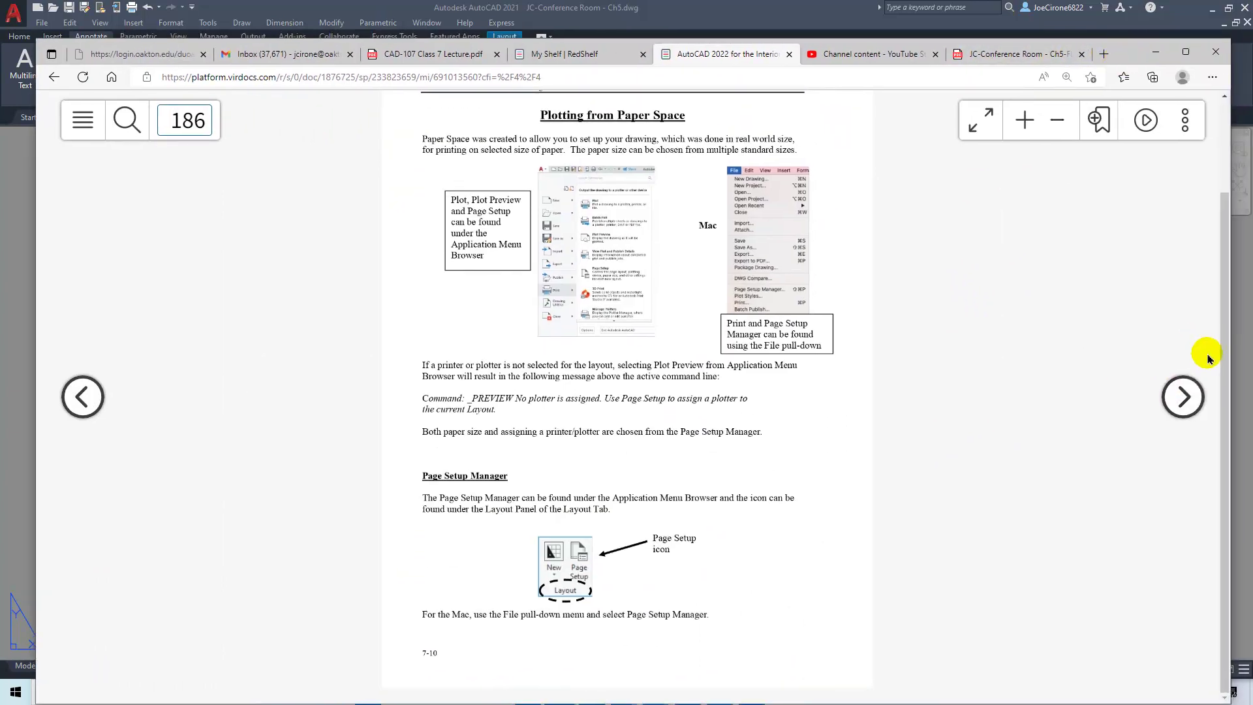
# - Read textbook pages 187 to 191 on page setup, plotting and layout tabs, and return to AutoCAD
pyautogui.click(1178, 398)
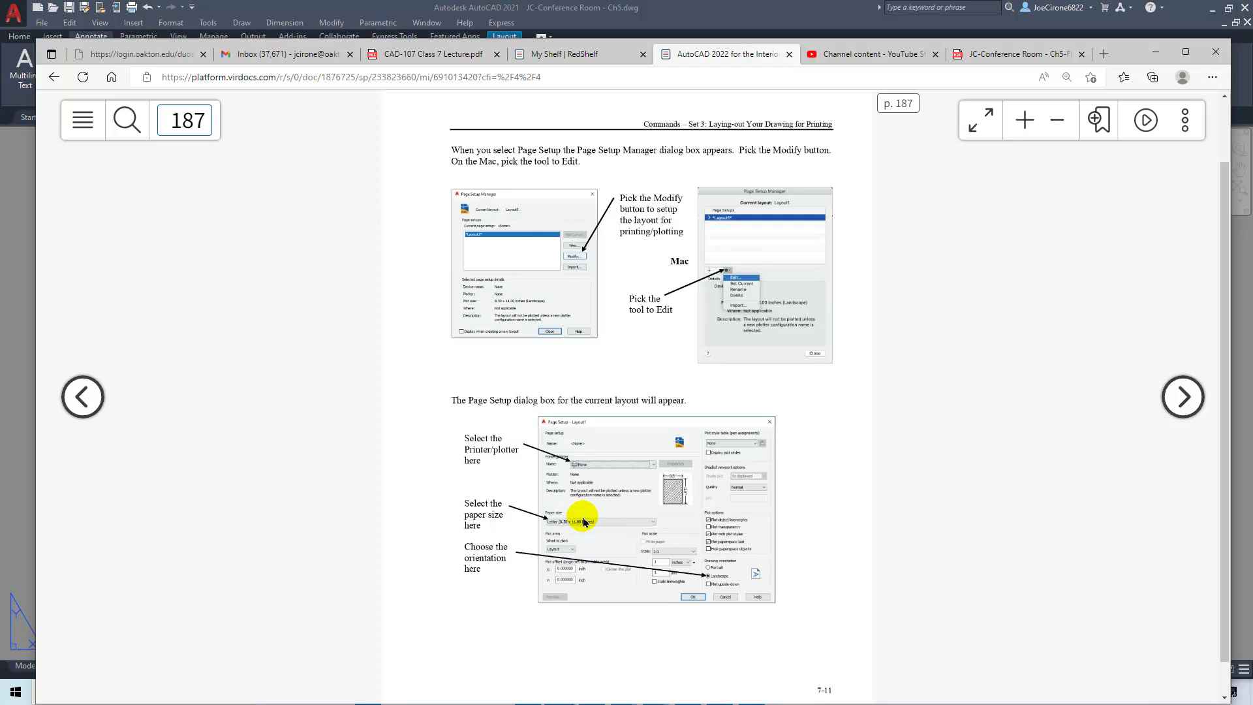
pyautogui.click(1182, 396)
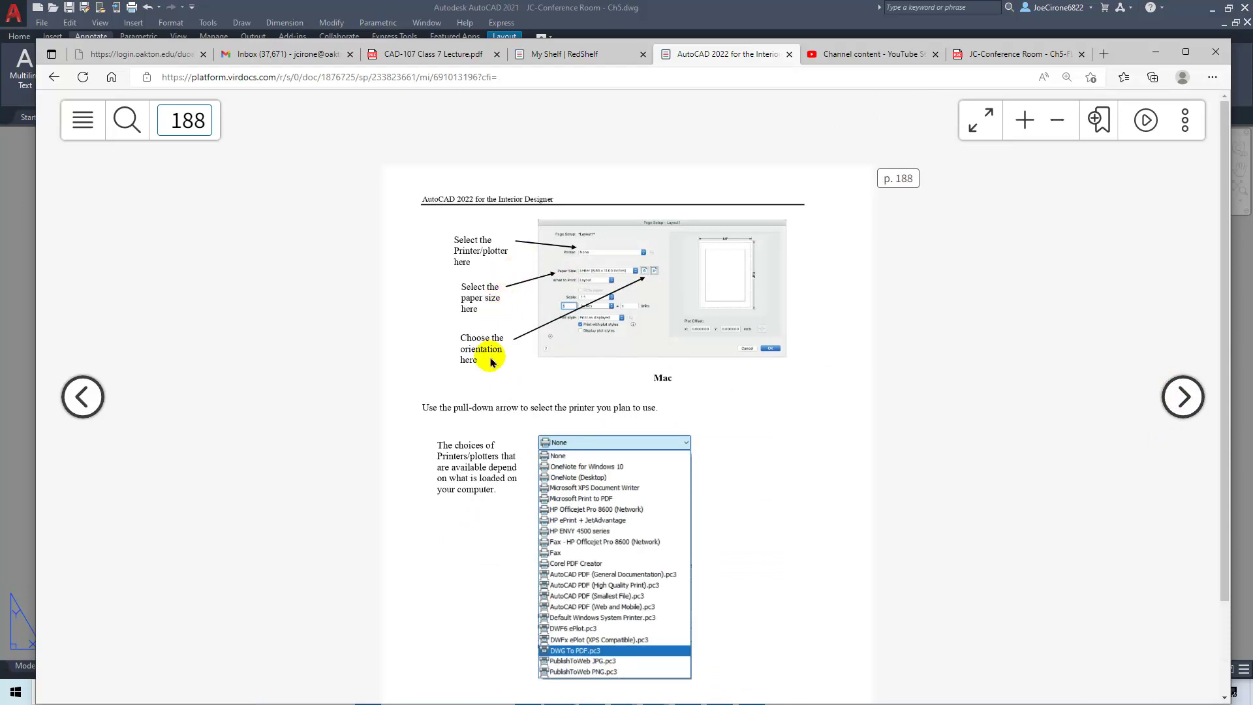
pyautogui.click(1182, 396)
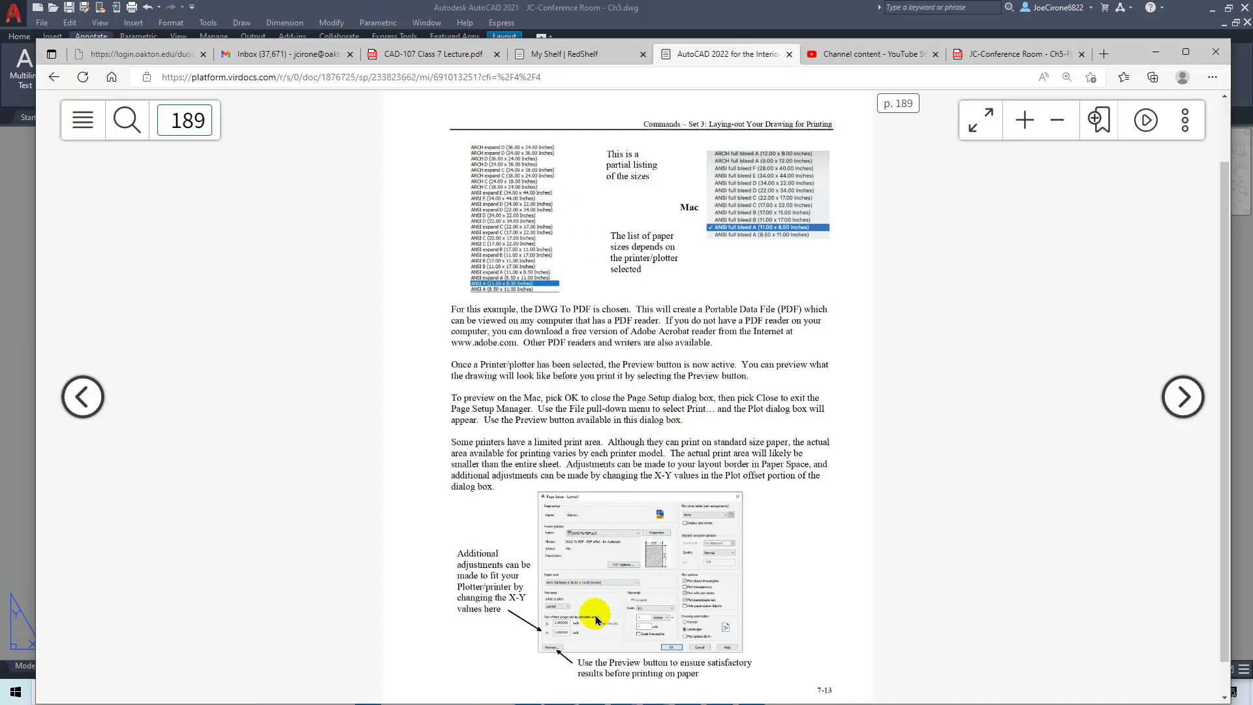
pyautogui.click(1185, 401)
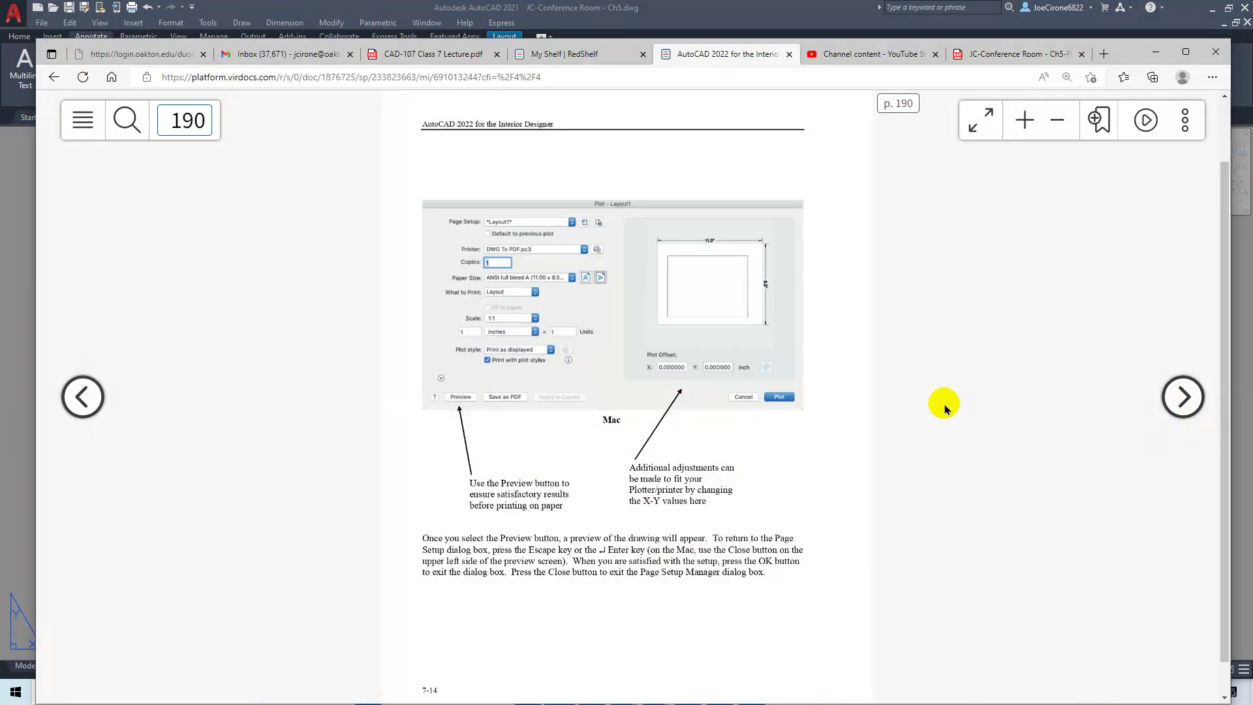
pyautogui.click(1179, 395)
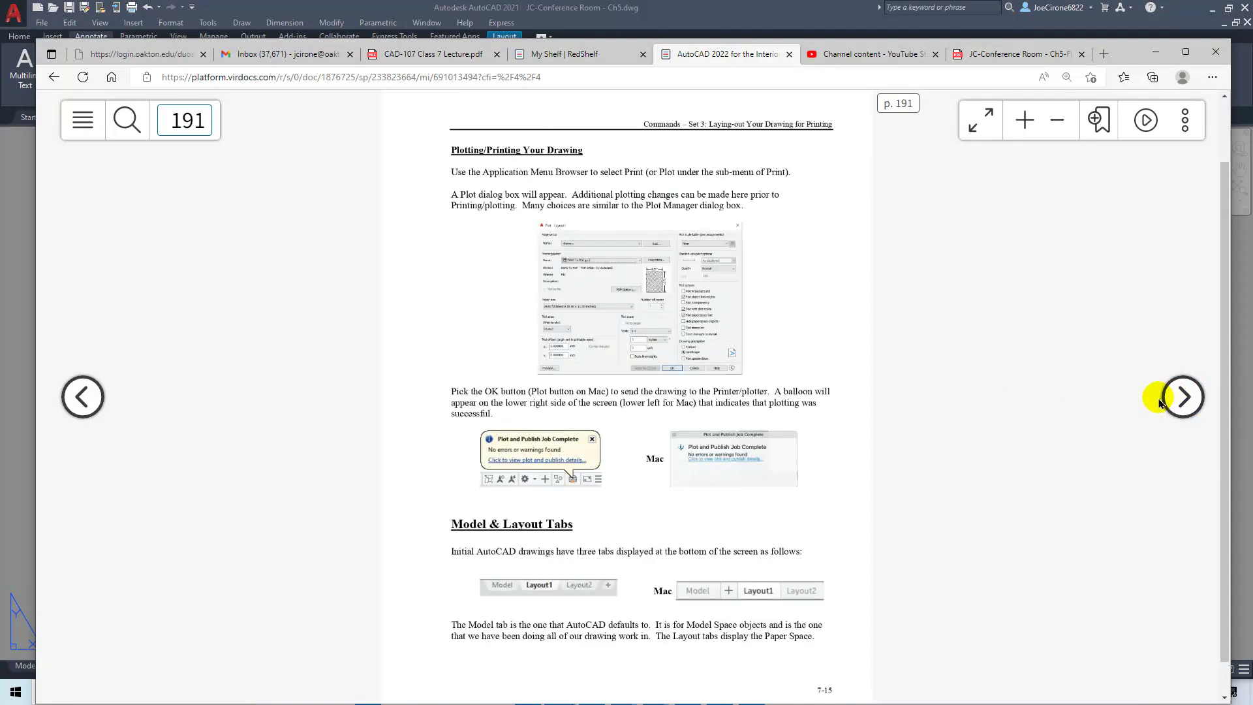
pyautogui.moveTo(1044, 50); pyautogui.dragTo(1250, 81)
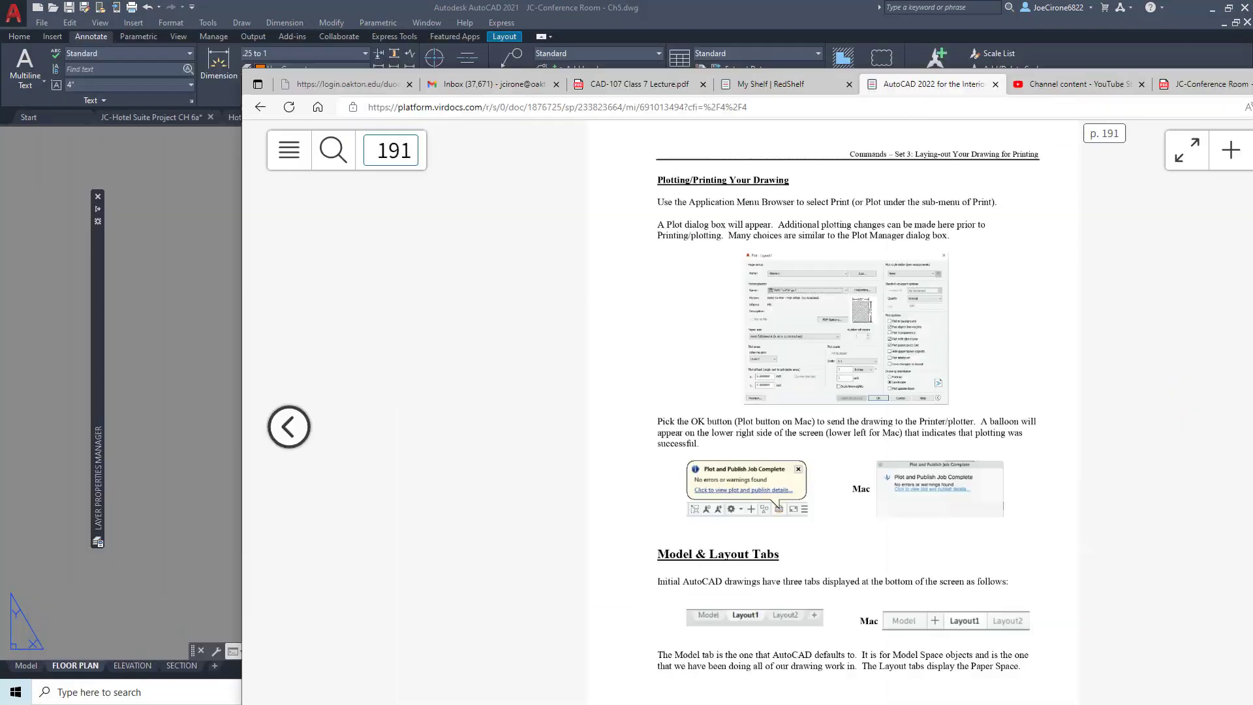
pyautogui.hotkey('alt', 'Tab')
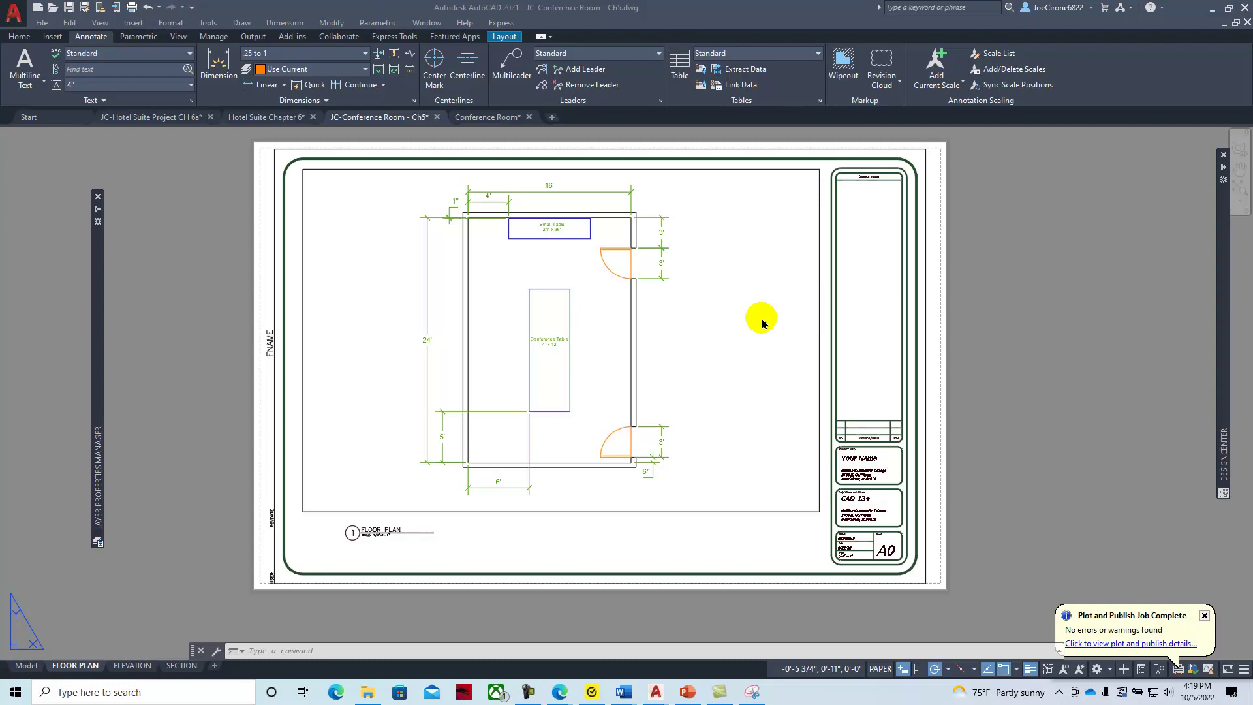
# - Start a plot of the FLOOR PLAN layout on the Brother MFC-J5620DW printer with Ledger (11 x 17 in) paper
pyautogui.click(45, 27)
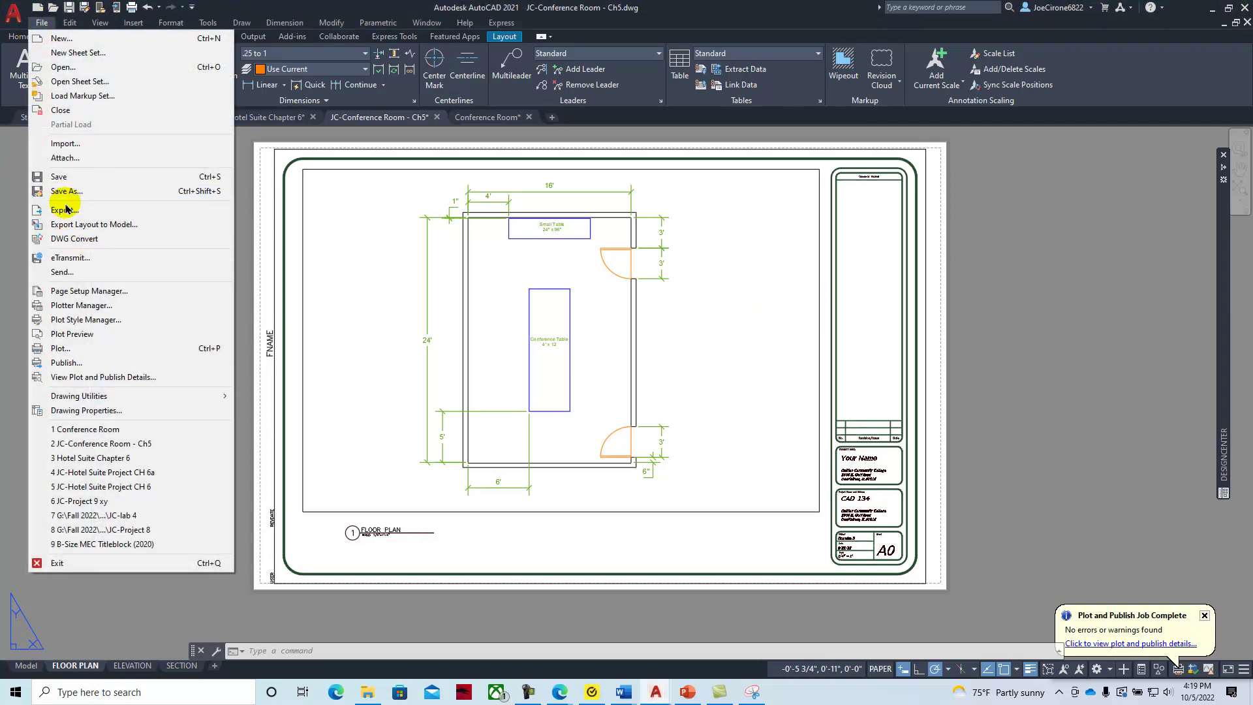
pyautogui.click(87, 349)
pyautogui.click(736, 379)
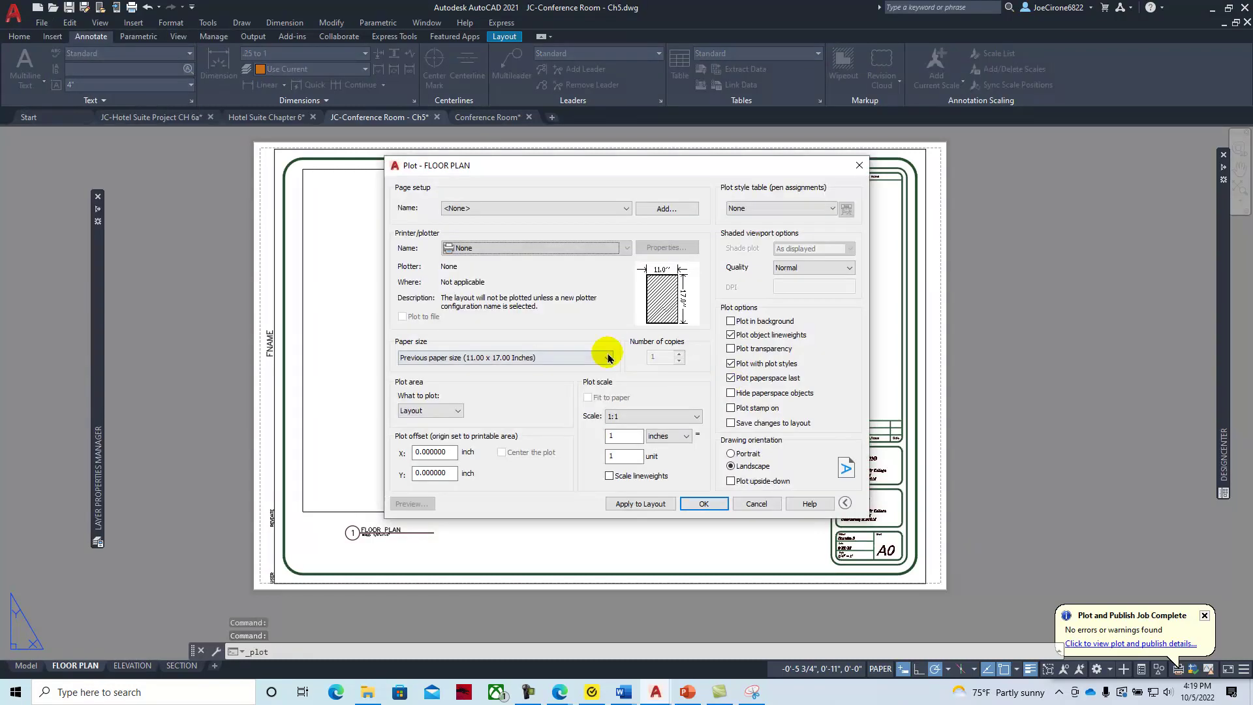
pyautogui.click(627, 249)
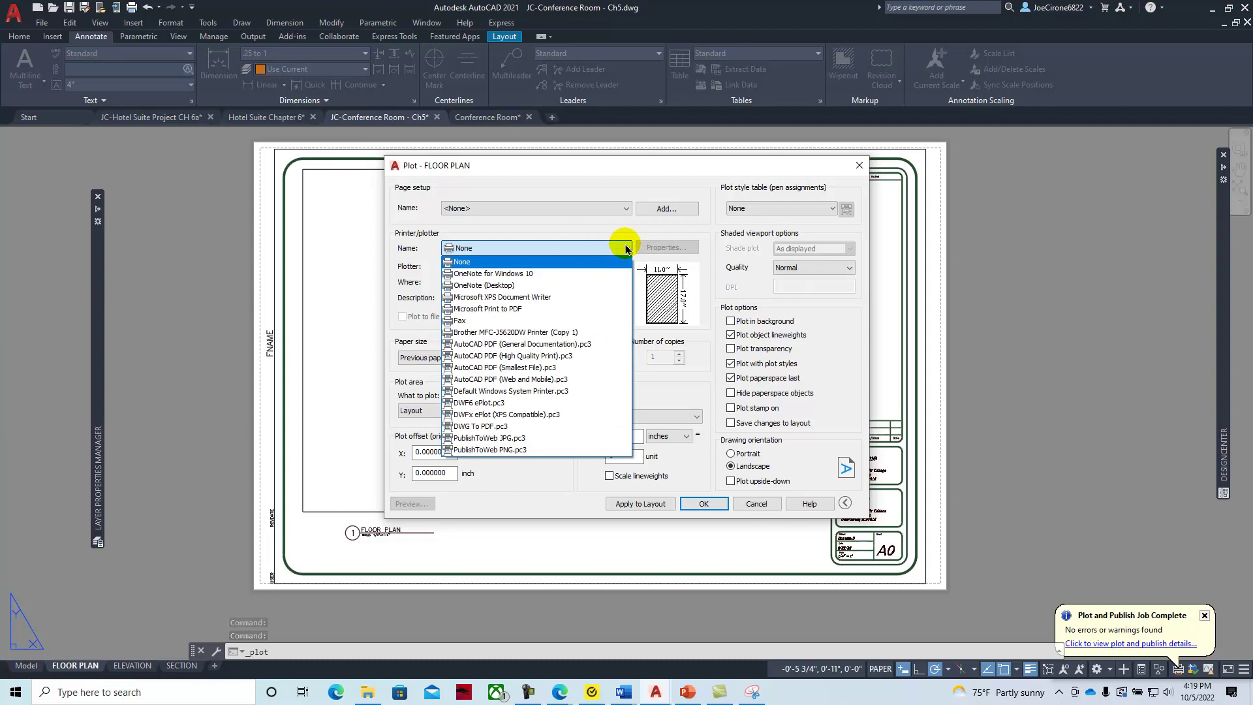
pyautogui.click(518, 333)
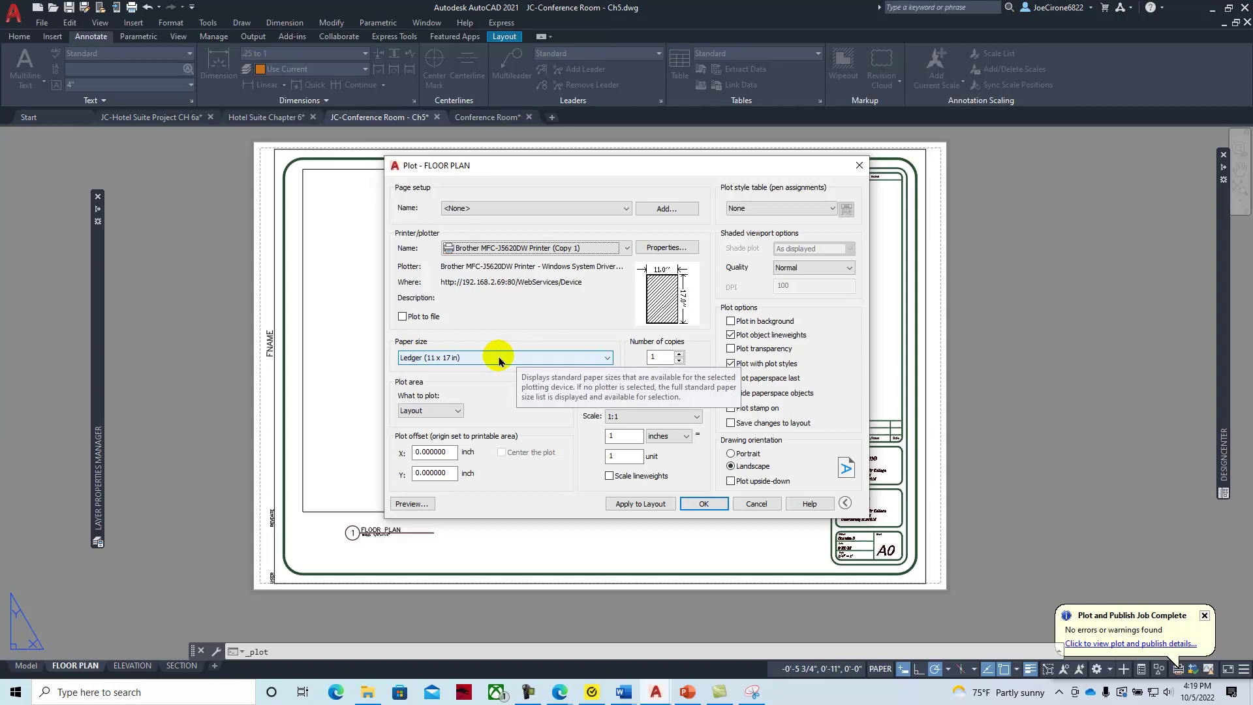
pyautogui.click(600, 359)
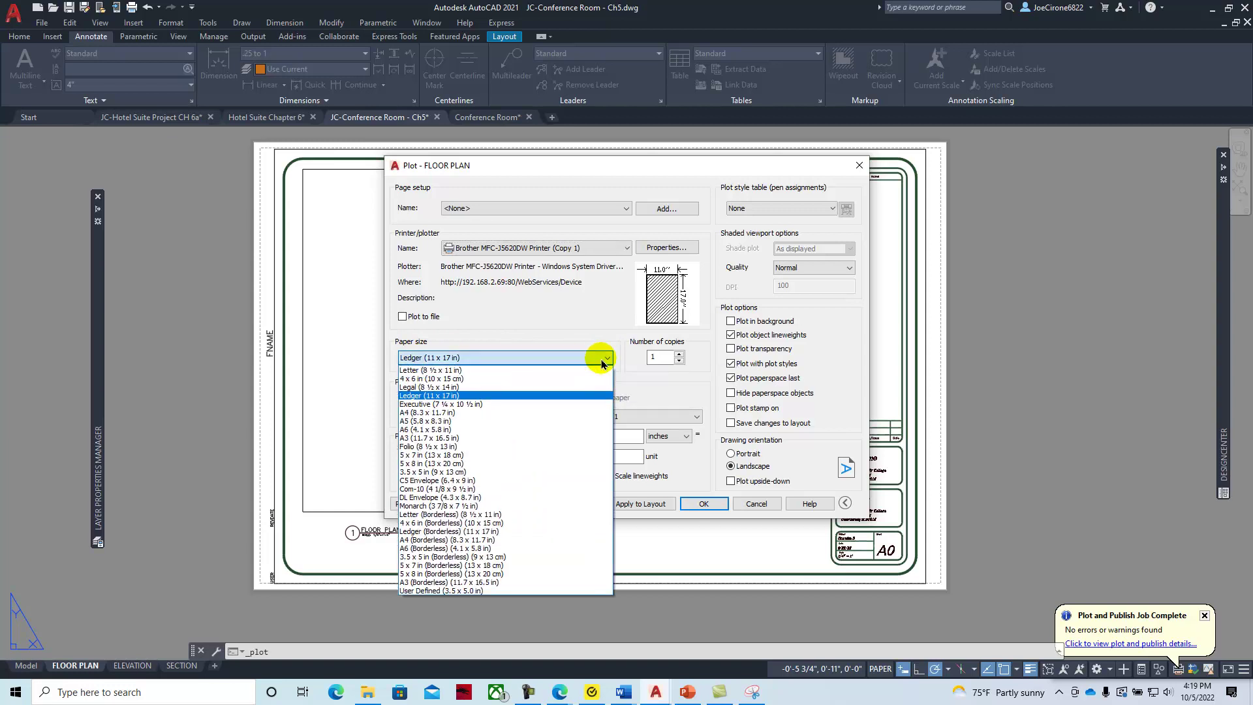
pyautogui.click(496, 396)
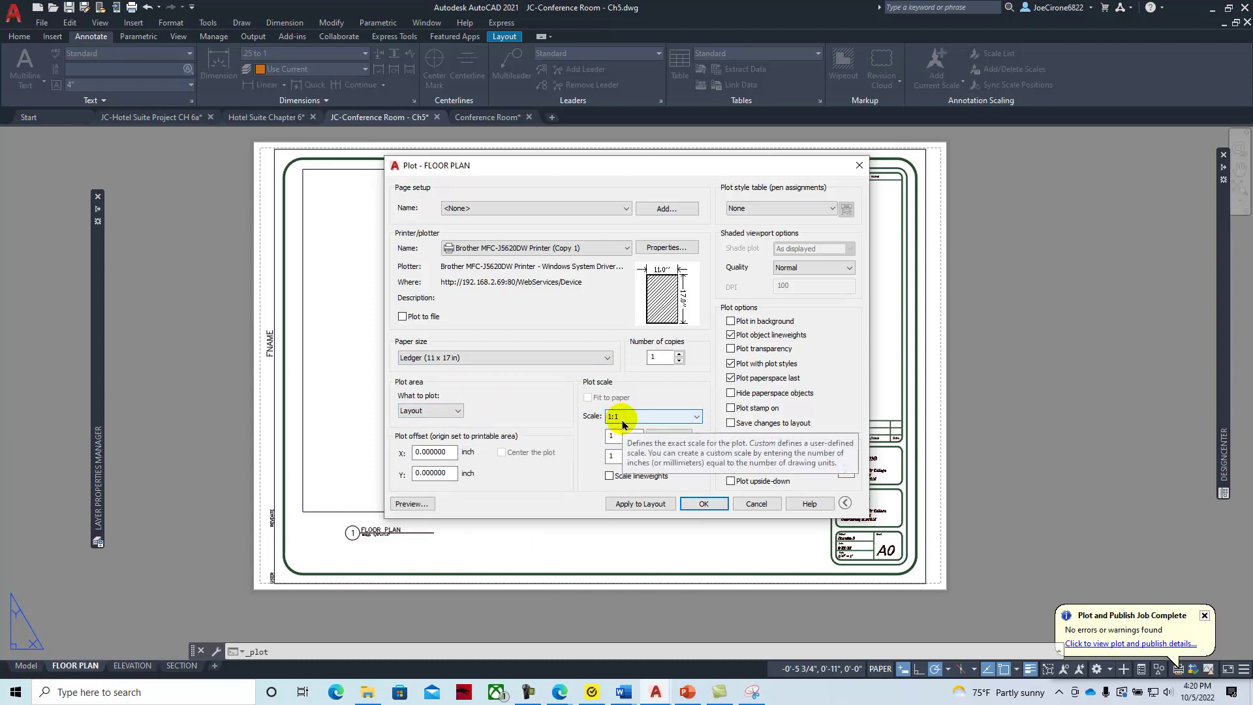
# - Preview the full layout plot and return to the plot settings
pyautogui.click(410, 504)
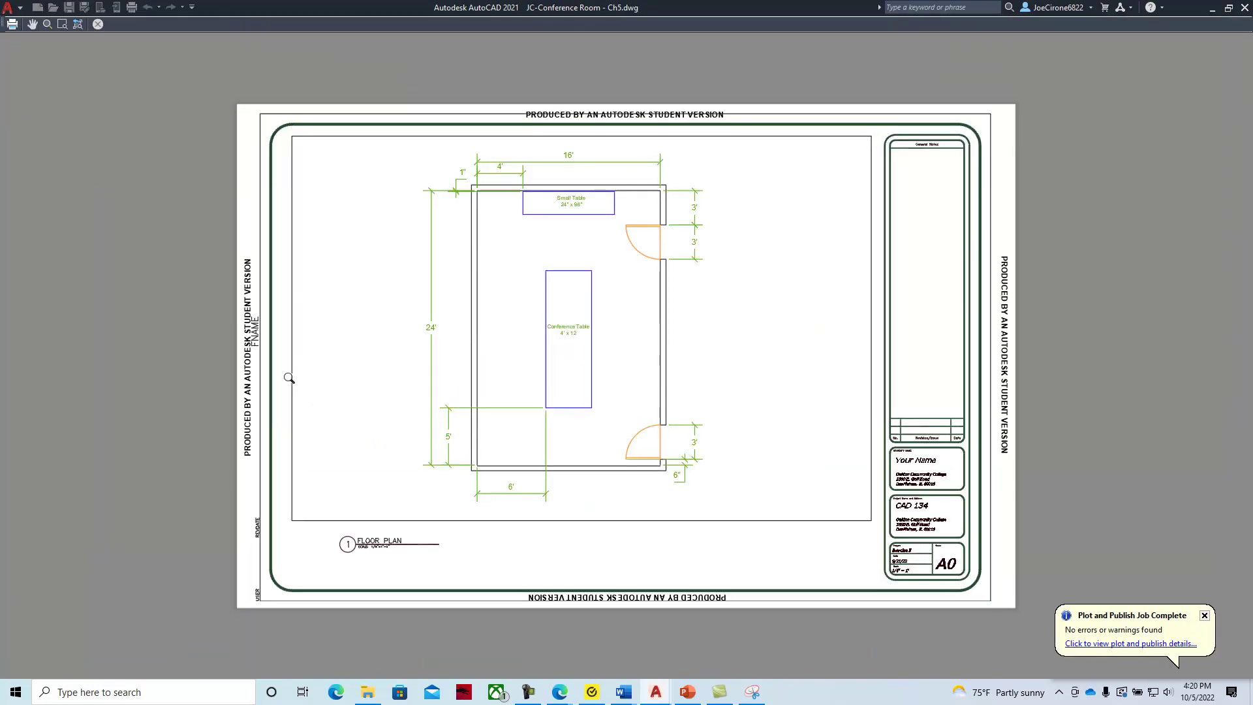
pyautogui.rightClick(374, 277)
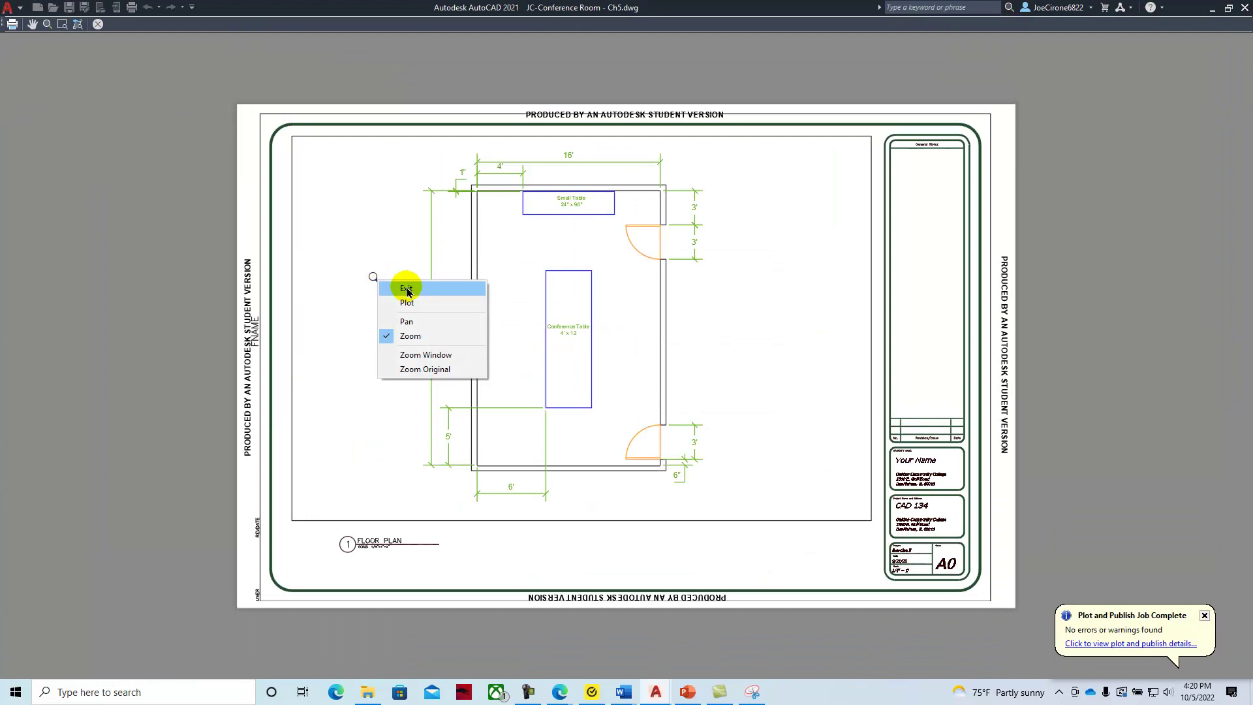
pyautogui.click(406, 289)
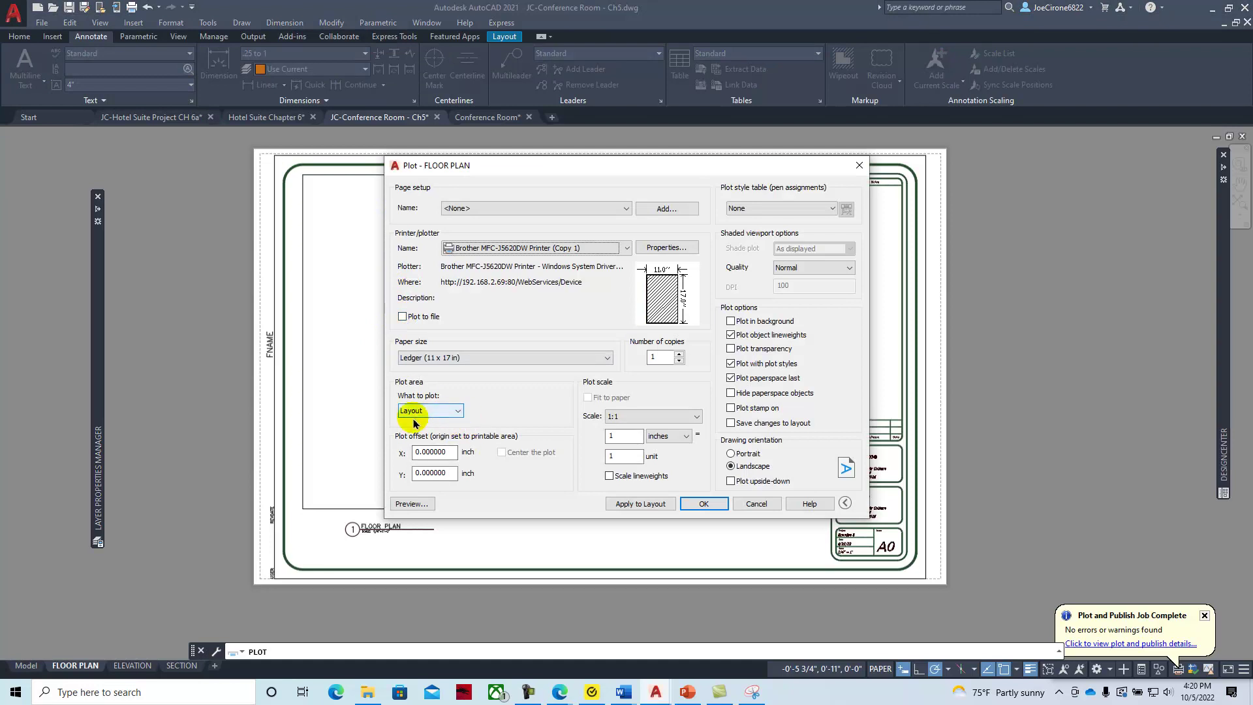
# - Set the plot area to a window around the small table in the floor plan and preview the result
pyautogui.click(457, 412)
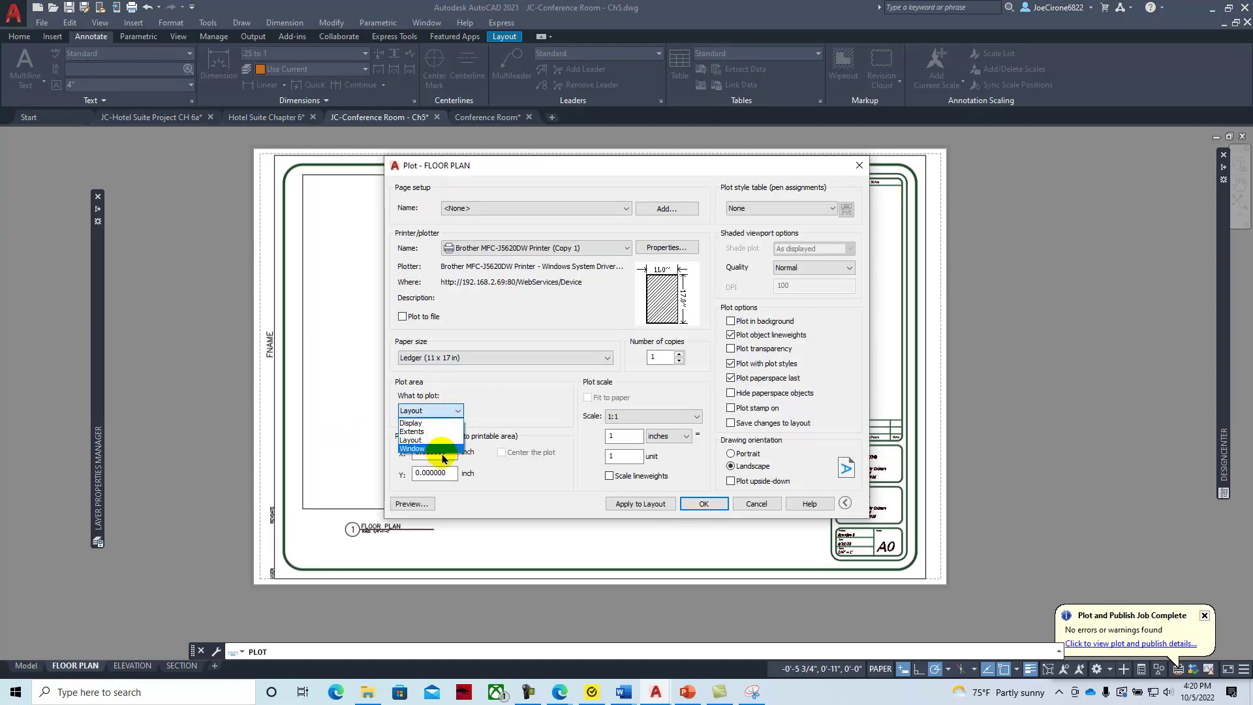
pyautogui.click(442, 456)
pyautogui.click(450, 415)
pyautogui.click(433, 442)
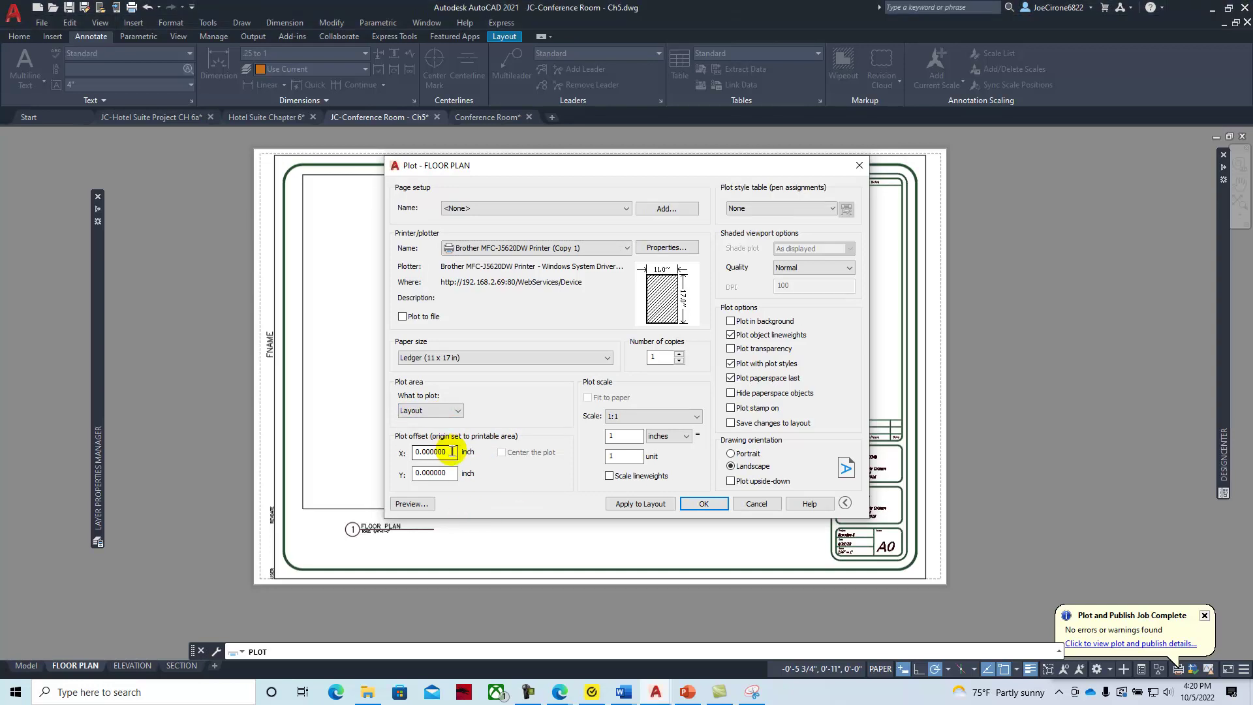
pyautogui.click(455, 410)
pyautogui.click(442, 450)
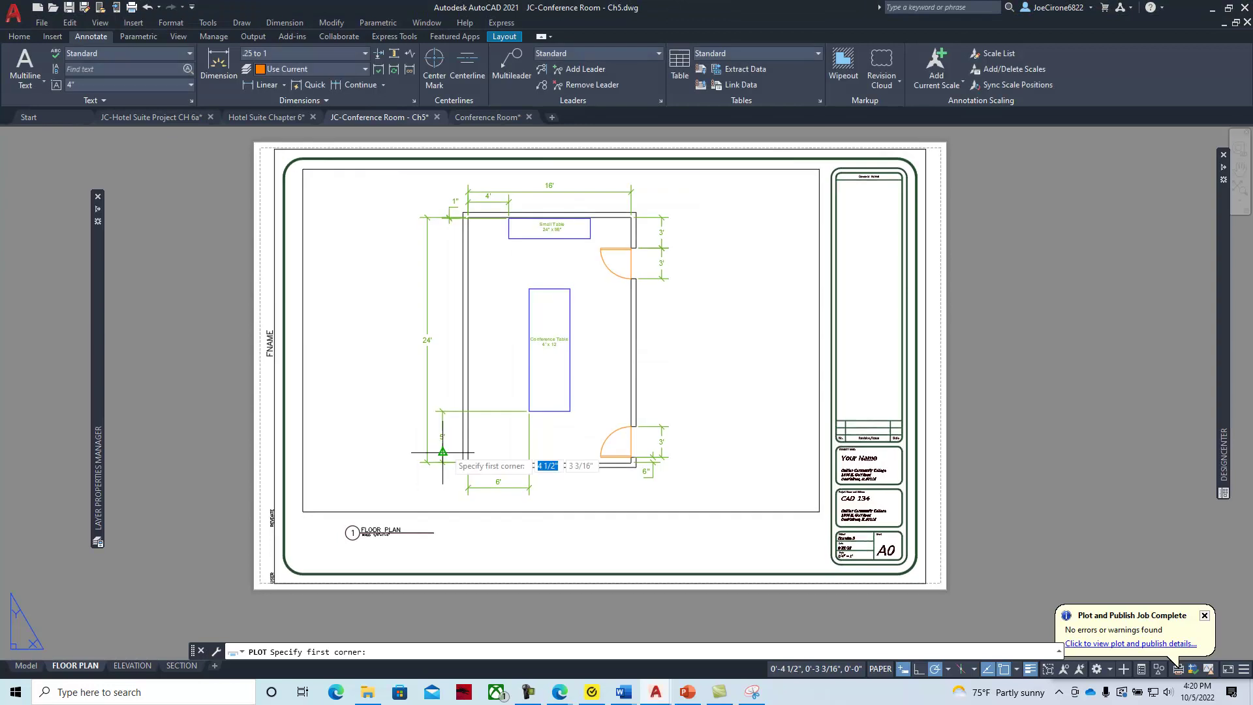
pyautogui.click(489, 201)
pyautogui.click(607, 262)
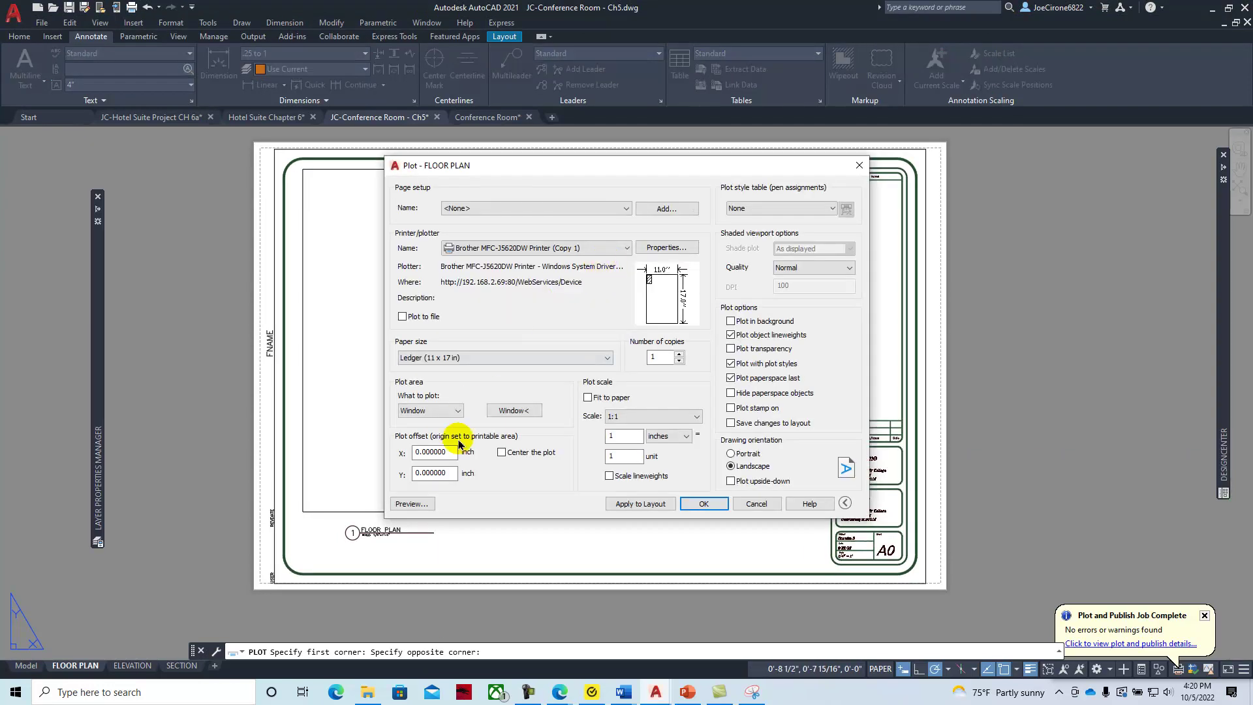
pyautogui.click(405, 504)
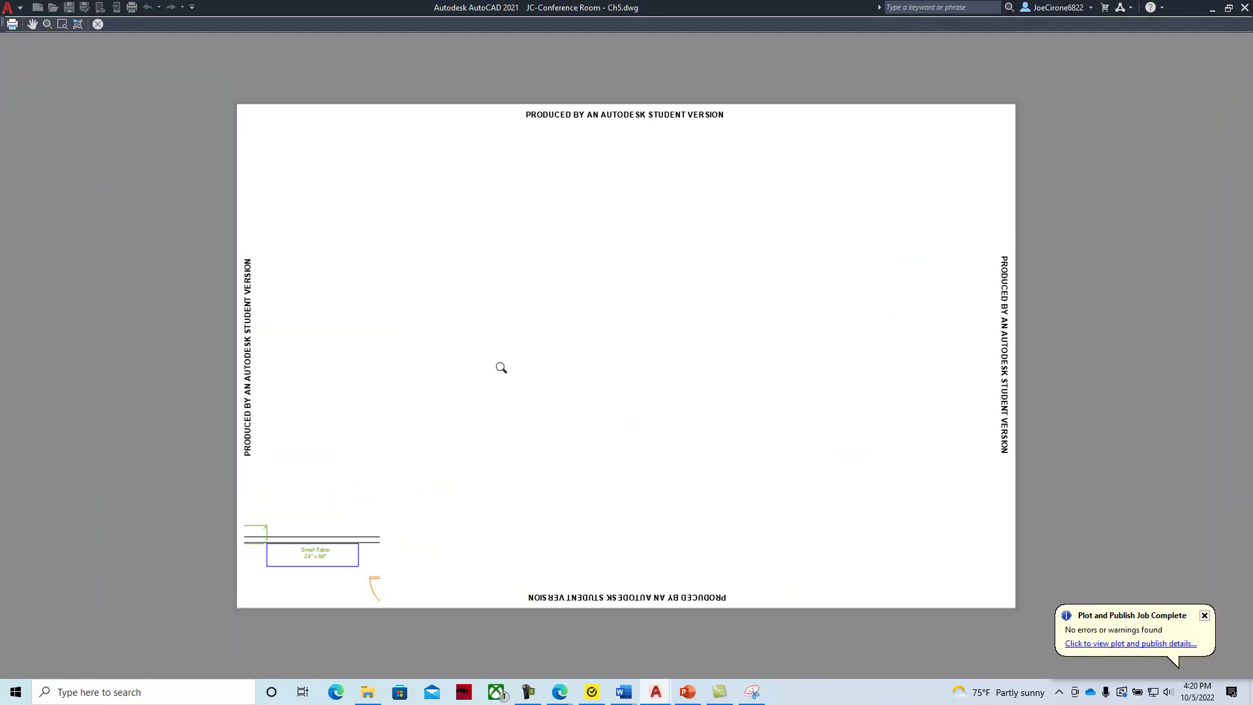
pyautogui.rightClick(410, 439)
pyautogui.click(435, 449)
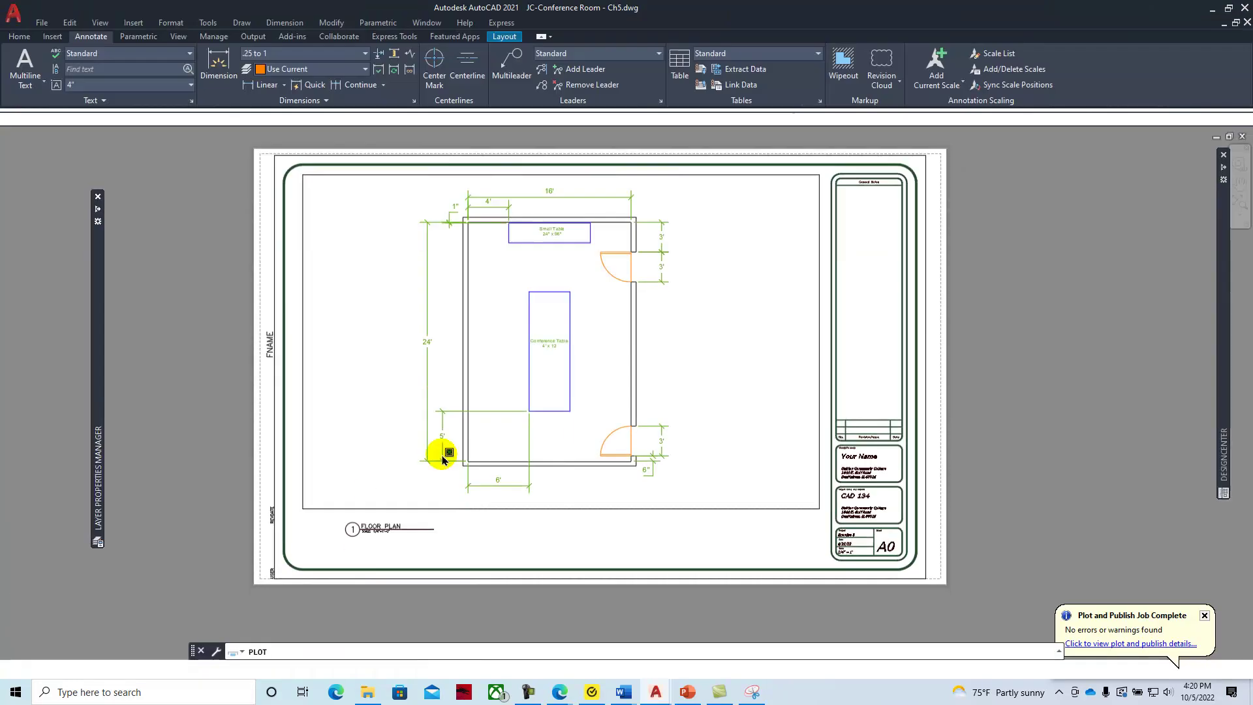
# - Center the windowed plot on the paper and preview it again
pyautogui.click(501, 452)
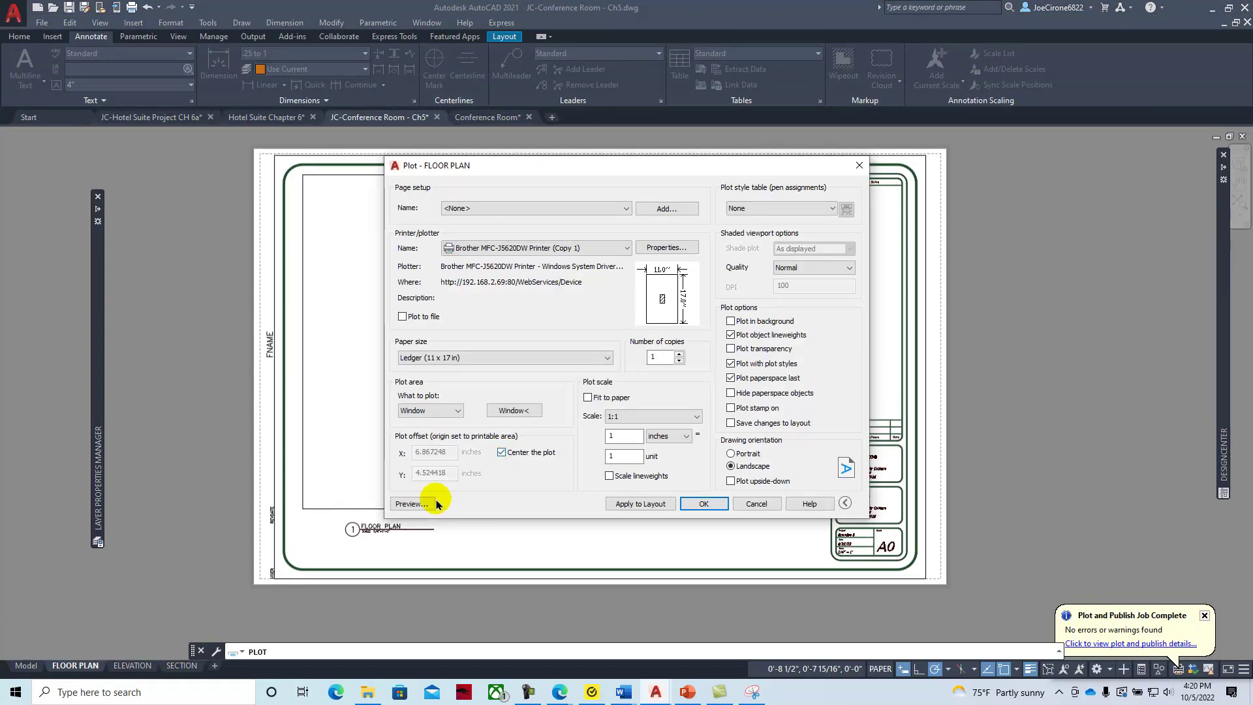
pyautogui.click(410, 503)
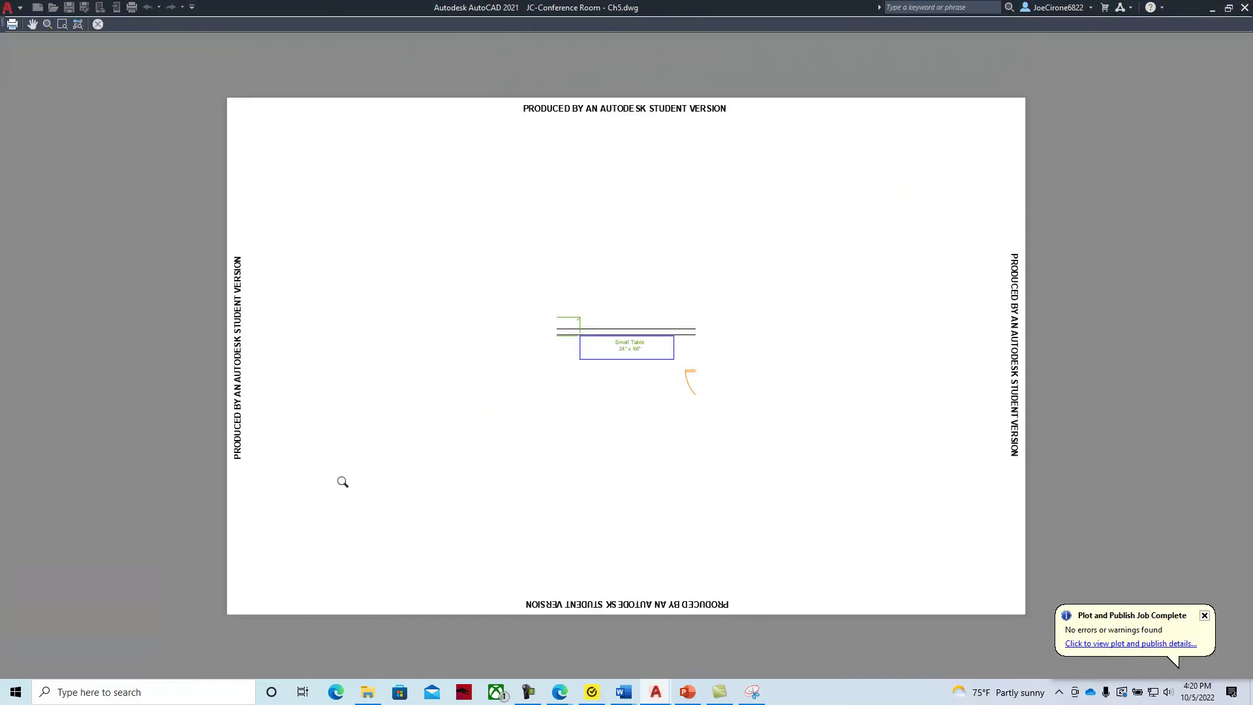
pyautogui.rightClick(443, 388)
pyautogui.click(490, 398)
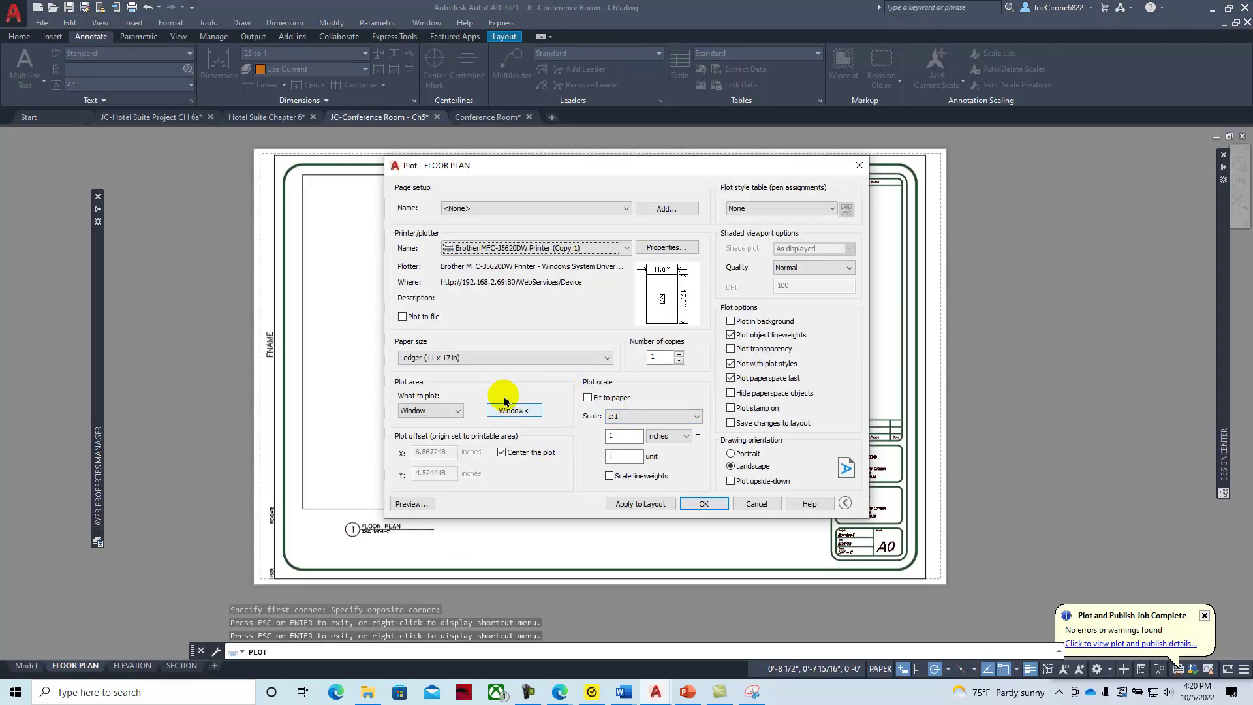
# - Set the plot area back to Layout and cancel the plot
pyautogui.click(447, 410)
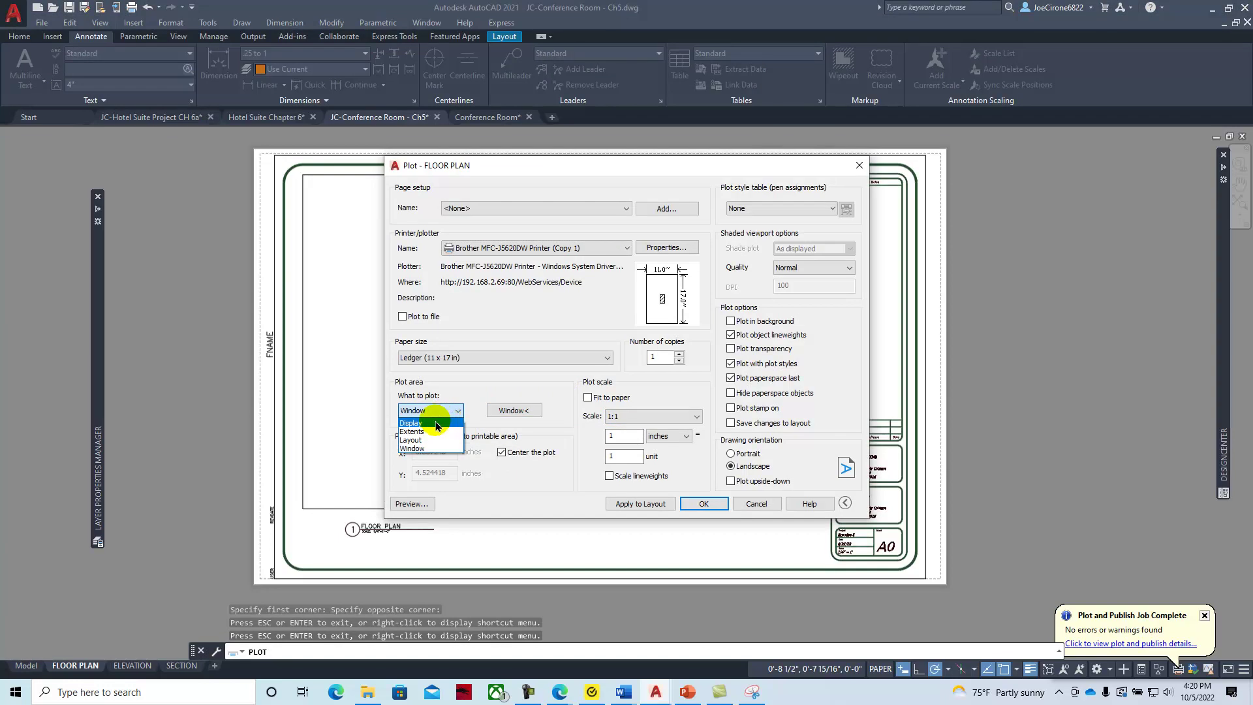
pyautogui.click(434, 440)
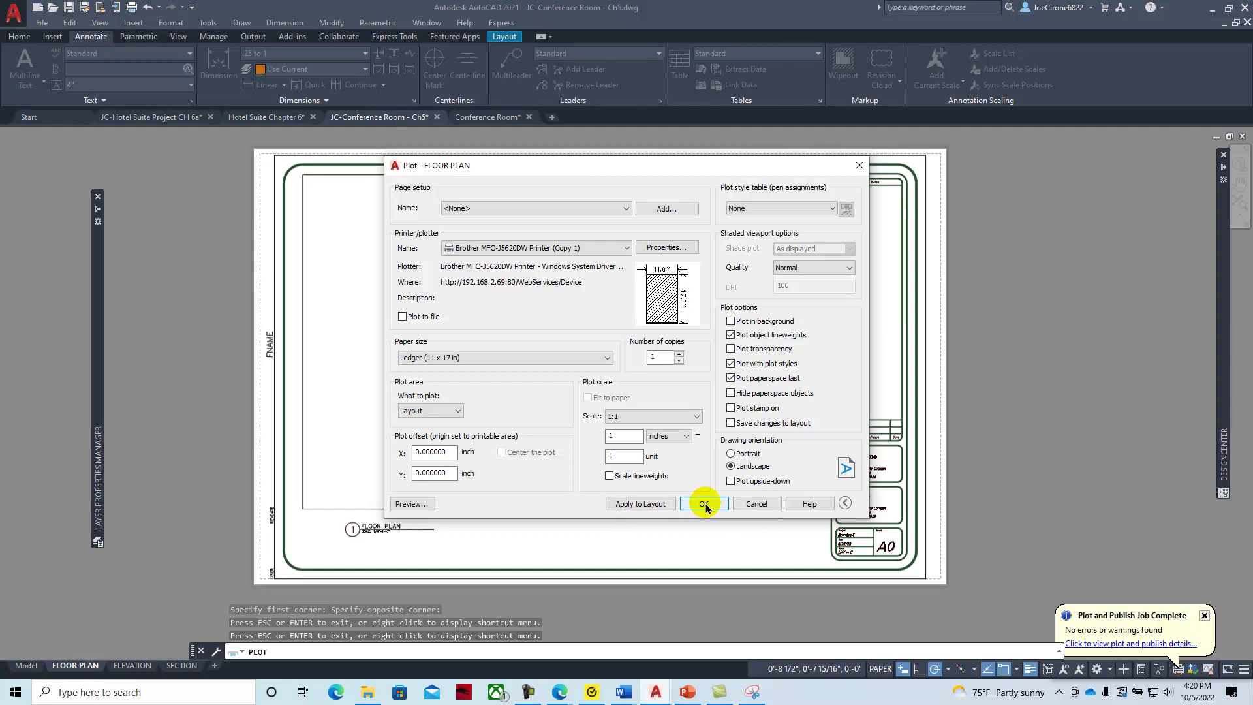
pyautogui.click(756, 503)
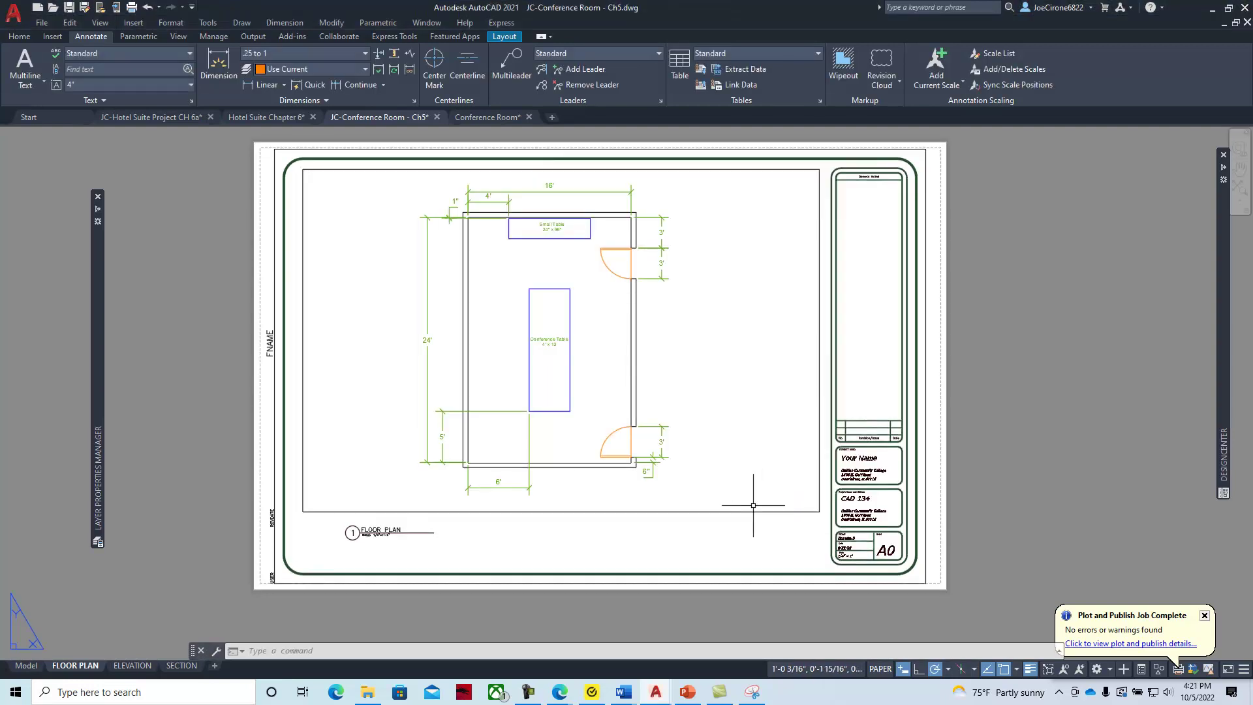
# - Switch to model space and start a plot of the conference room with AutoCAD PDF (General Documentation).pc3 as the plotter
pyautogui.click(26, 667)
pyautogui.scroll(-5, 301, 457)
pyautogui.moveTo(308, 384); pyautogui.dragTo(422, 404, button='middle')
pyautogui.scroll(6, 280, 417)
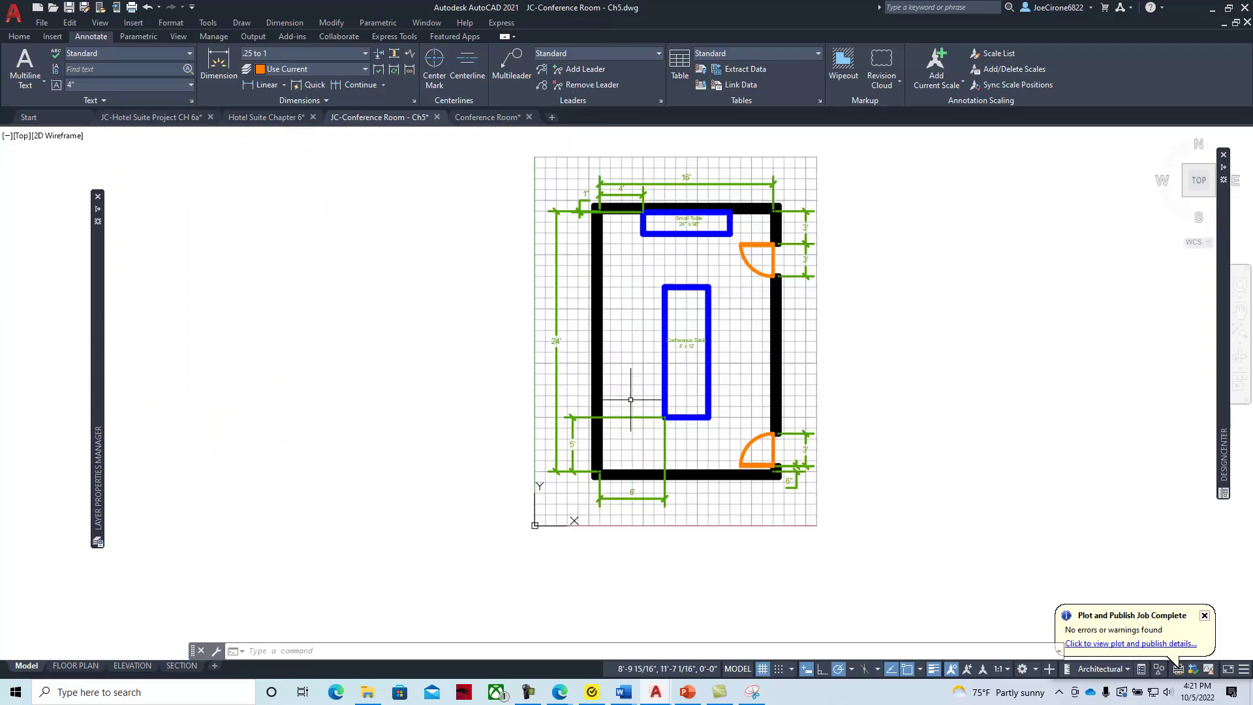
pyautogui.click(42, 22)
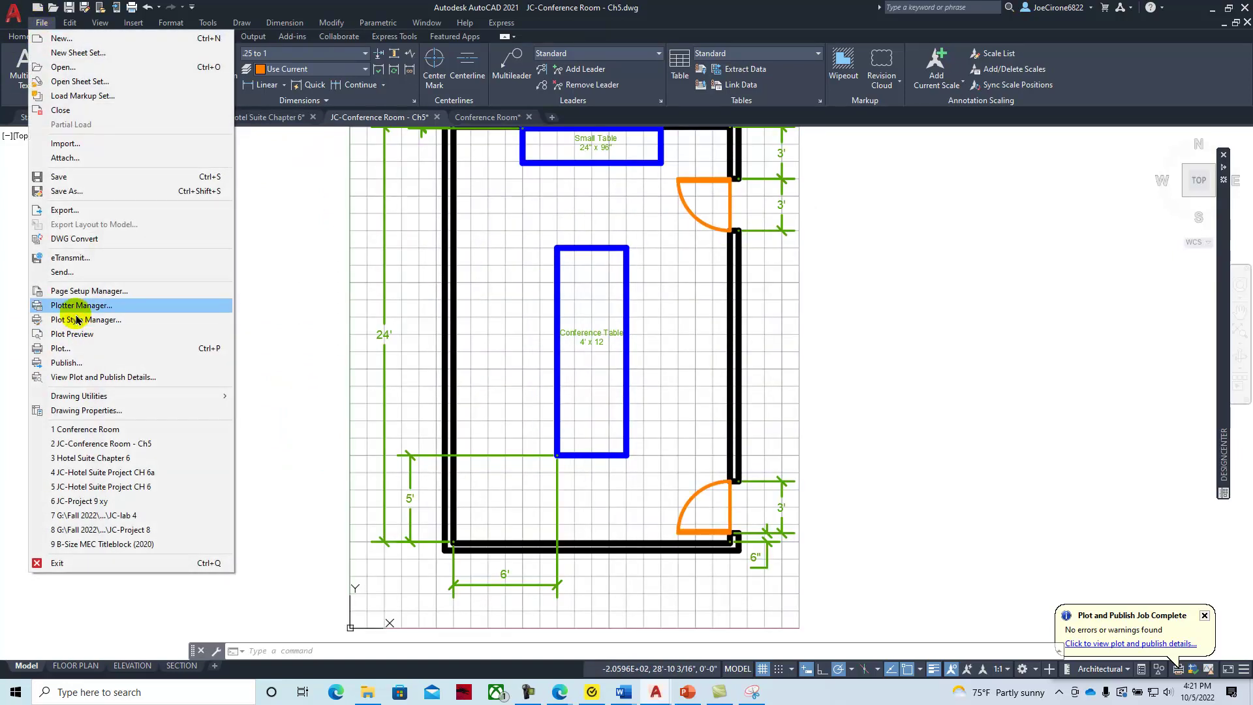
pyautogui.click(62, 348)
pyautogui.click(620, 251)
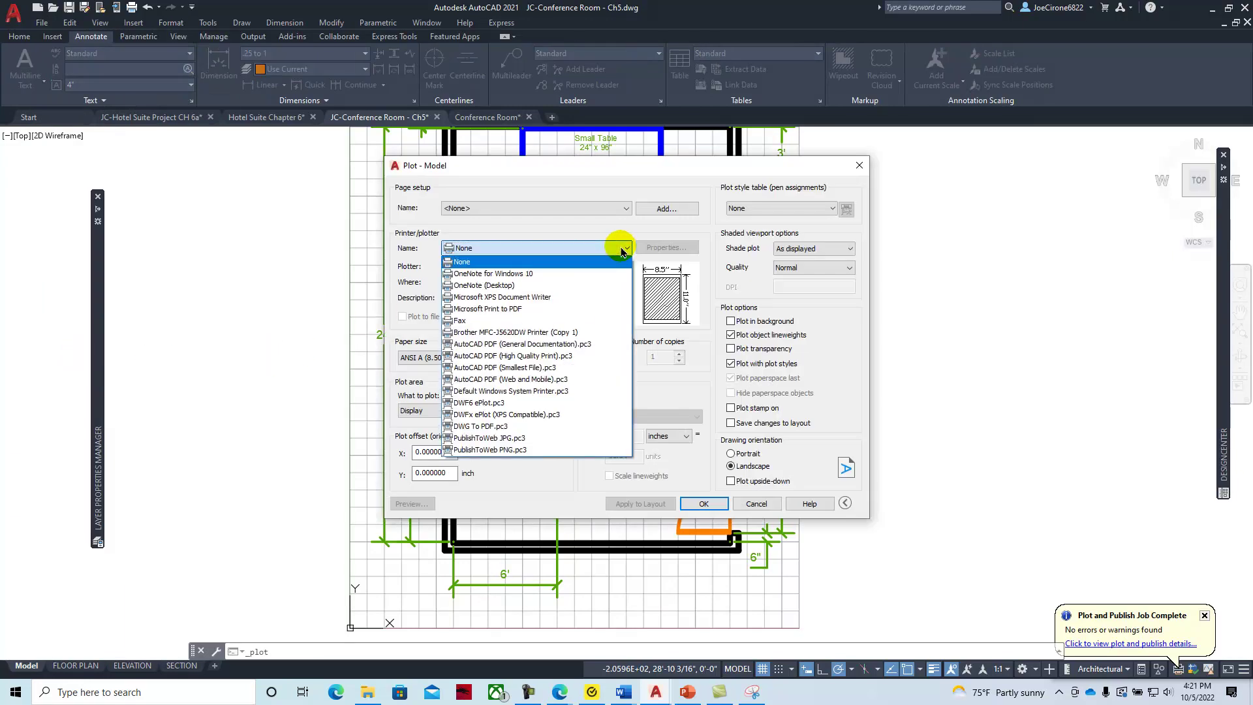
pyautogui.click(558, 344)
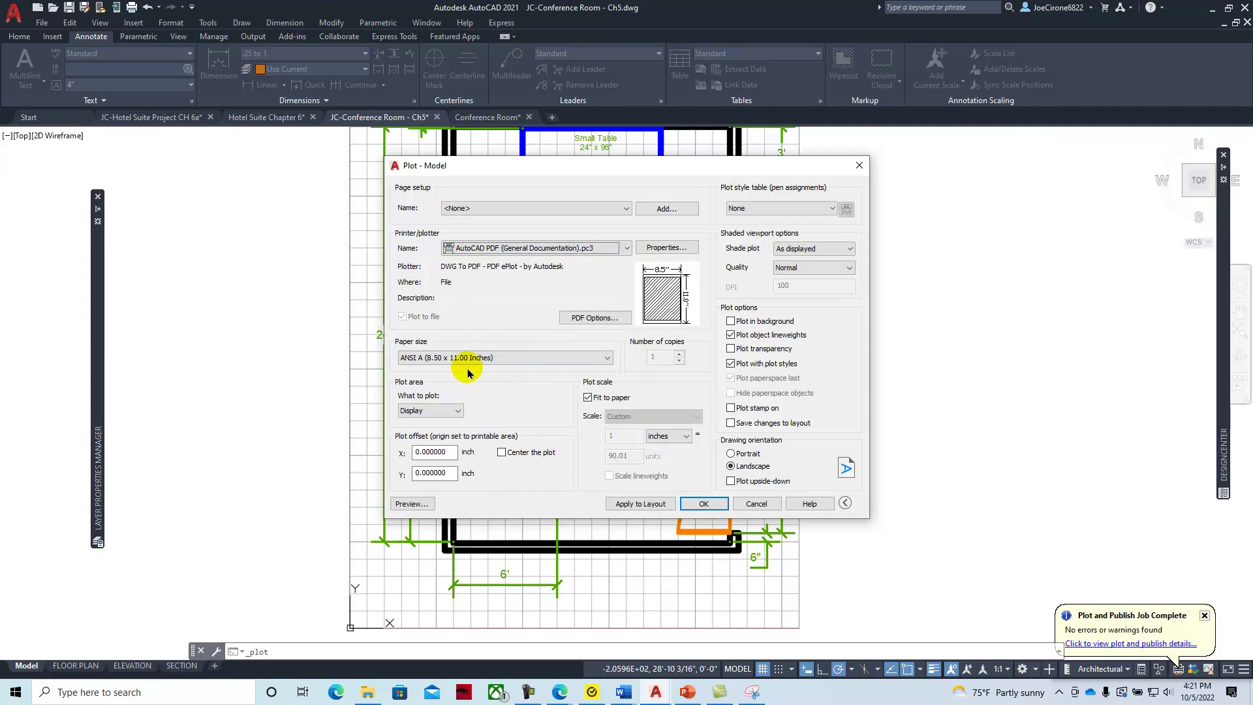
# - Set the plot to ARCH D (36.00 x 24.00 Inches) paper with the Extents plot area, centered on the sheet
pyautogui.click(599, 359)
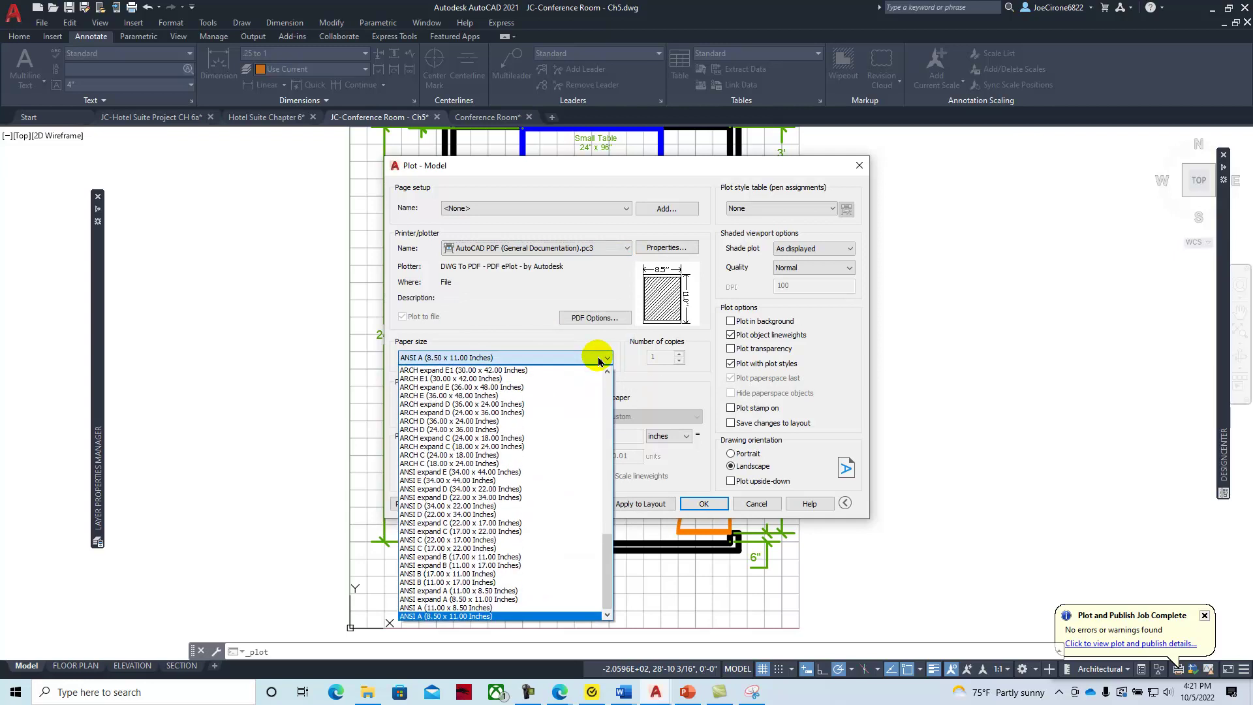
pyautogui.click(457, 421)
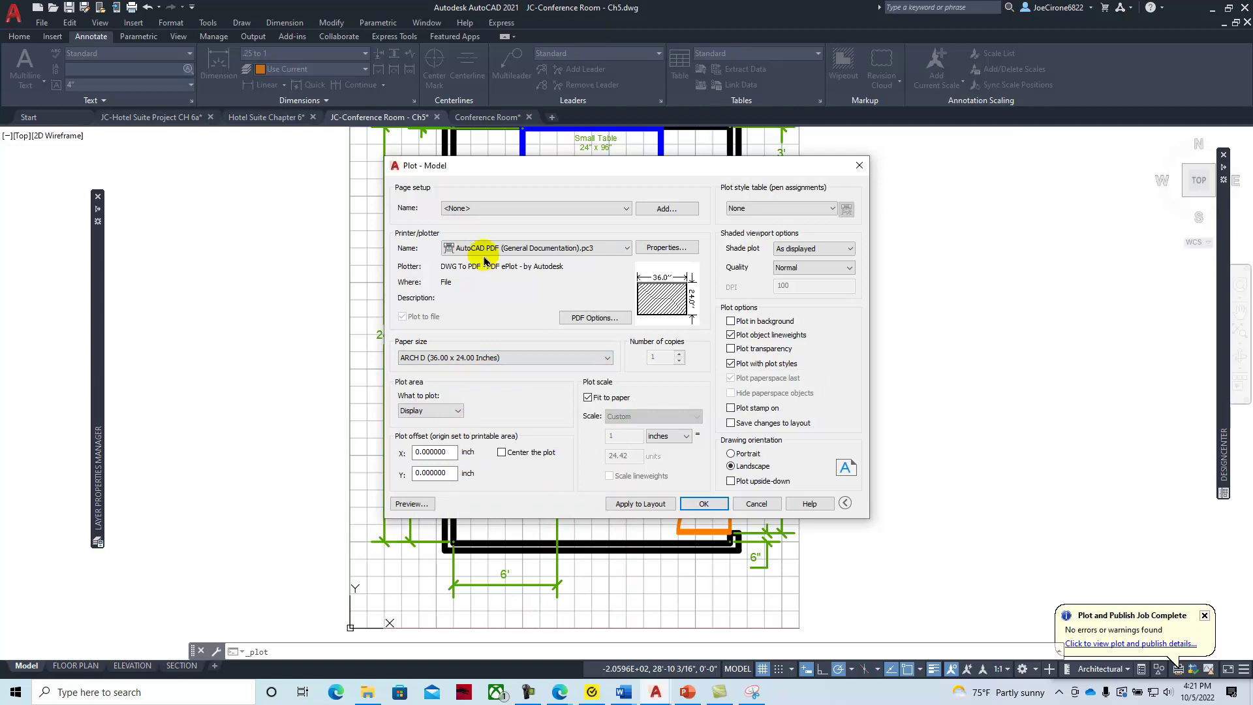
pyautogui.click(458, 411)
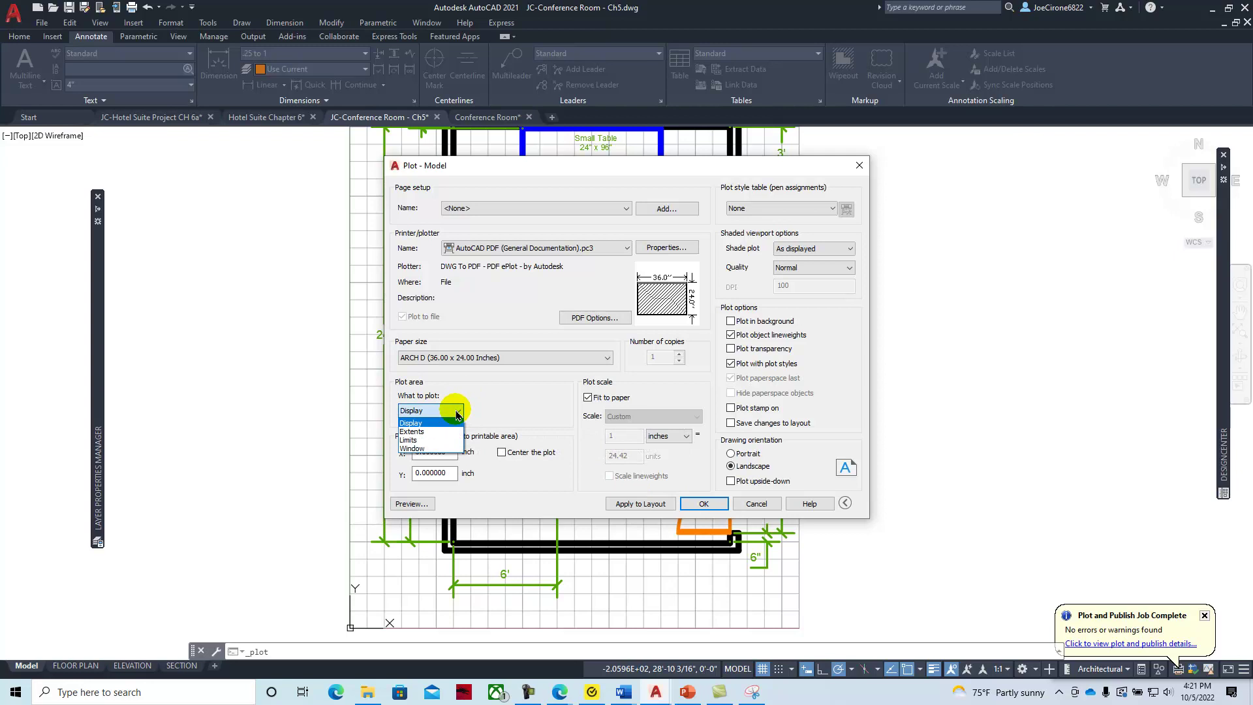
pyautogui.click(427, 433)
pyautogui.click(501, 452)
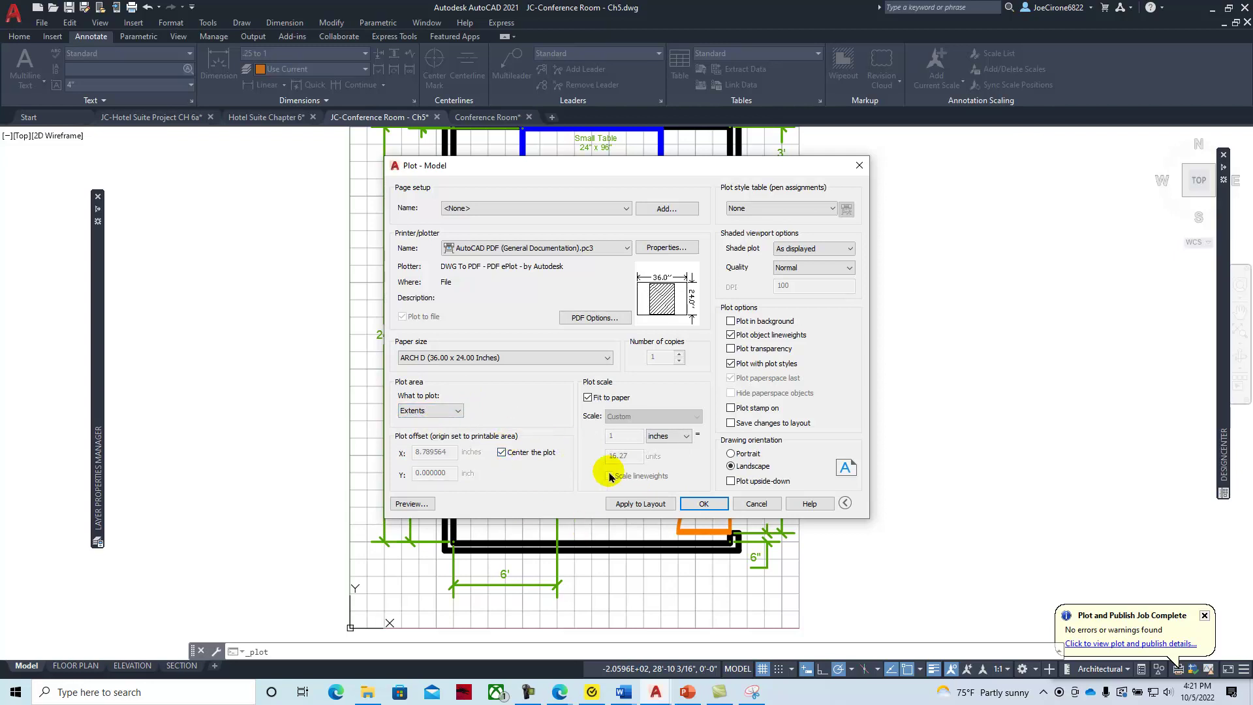
# - Preview the model space plot at a scale of 1/4" = 1'-0" and cancel it without plotting
pyautogui.click(587, 397)
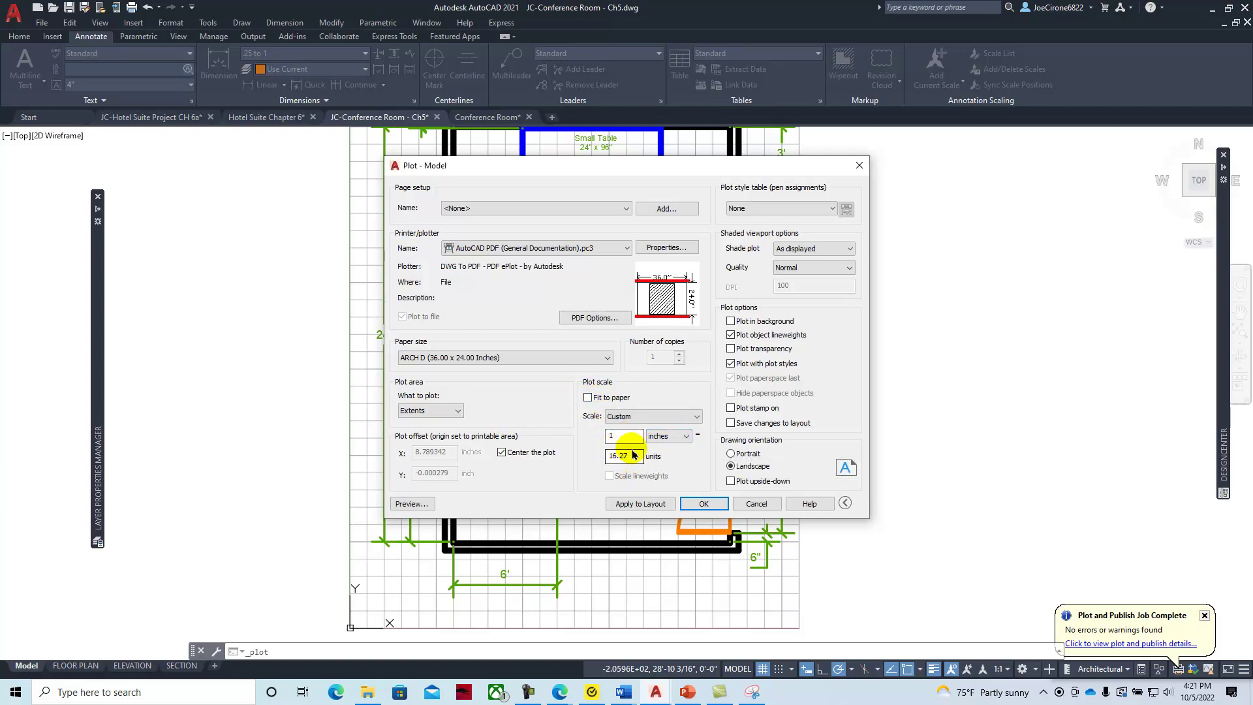
pyautogui.click(696, 417)
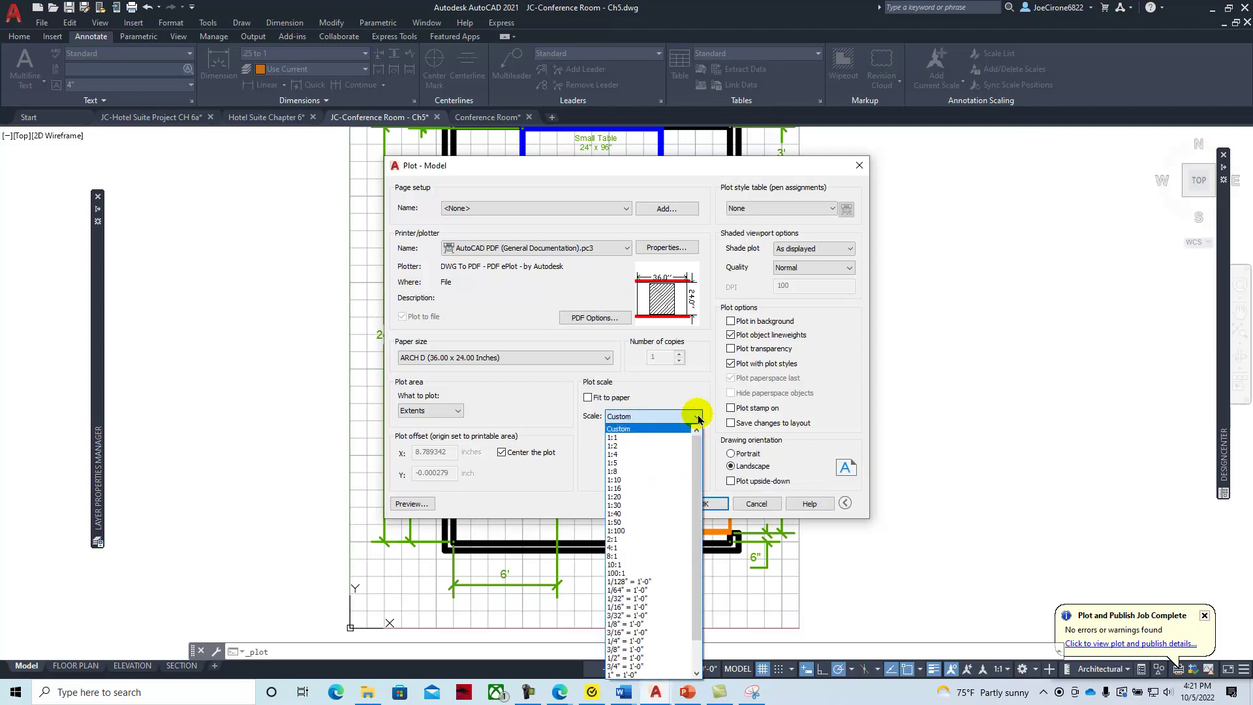
pyautogui.scroll(-1, 693, 483)
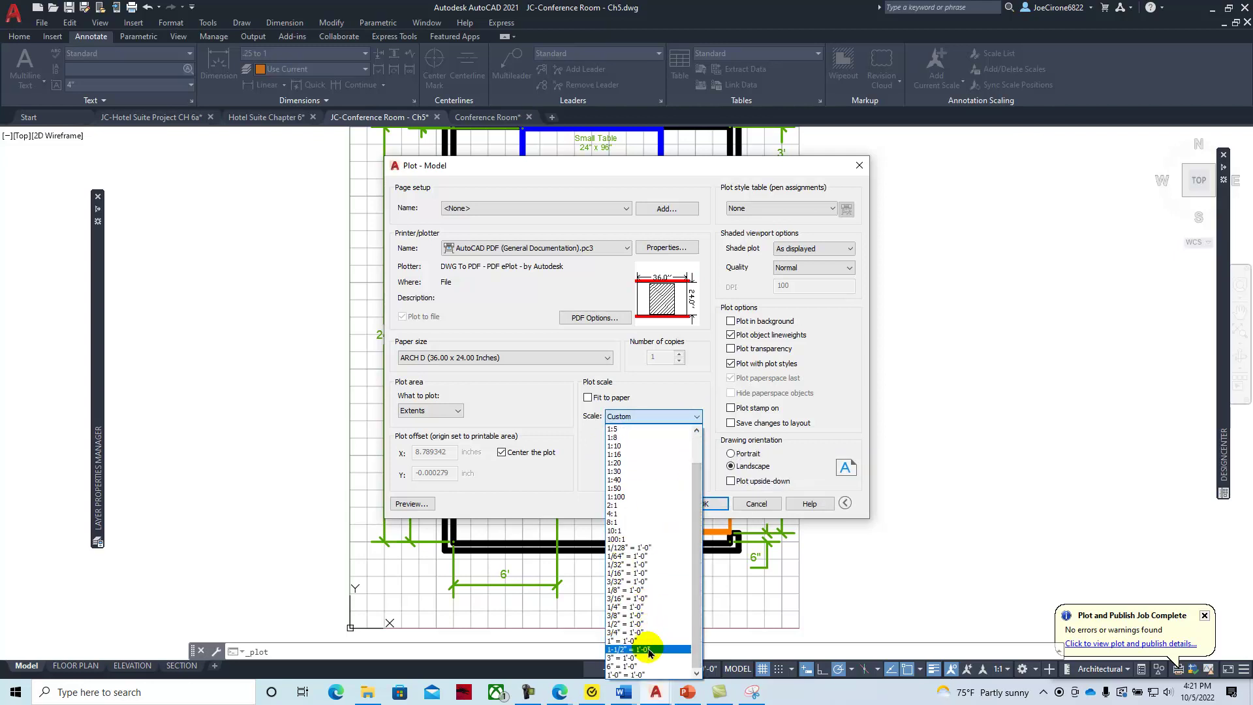
pyautogui.click(644, 606)
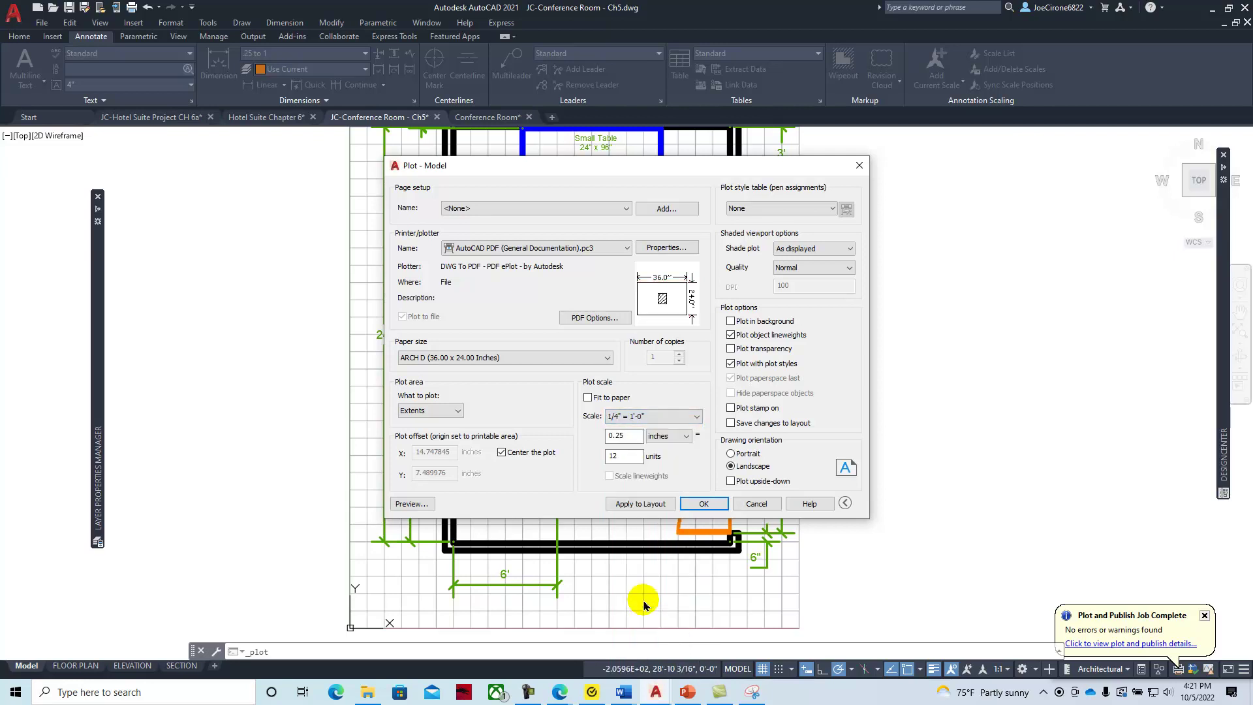
pyautogui.click(413, 503)
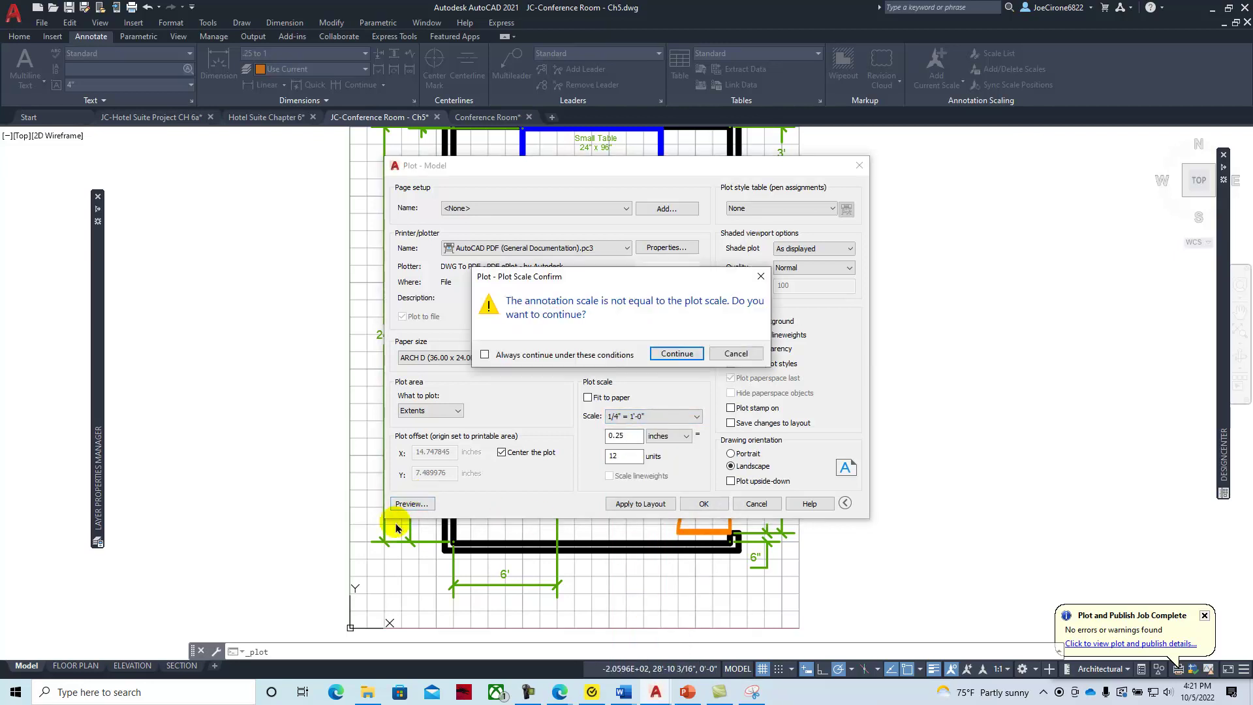
pyautogui.click(668, 357)
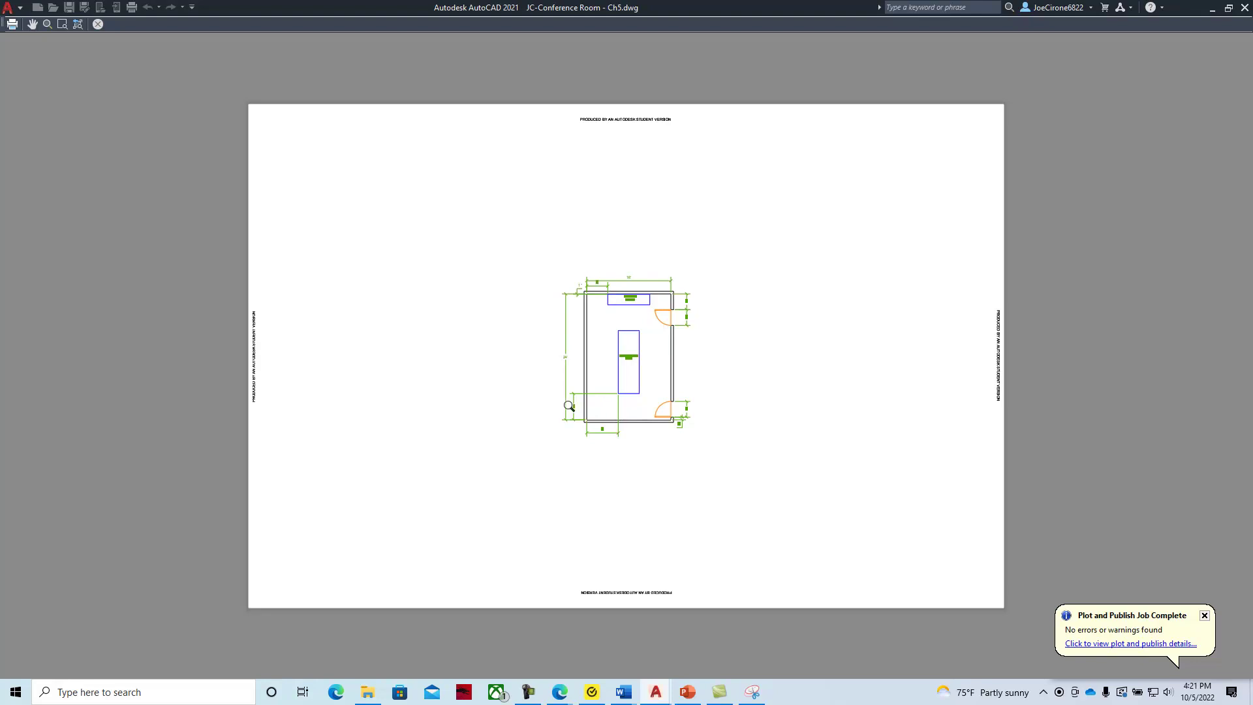
pyautogui.rightClick(721, 438)
pyautogui.click(779, 443)
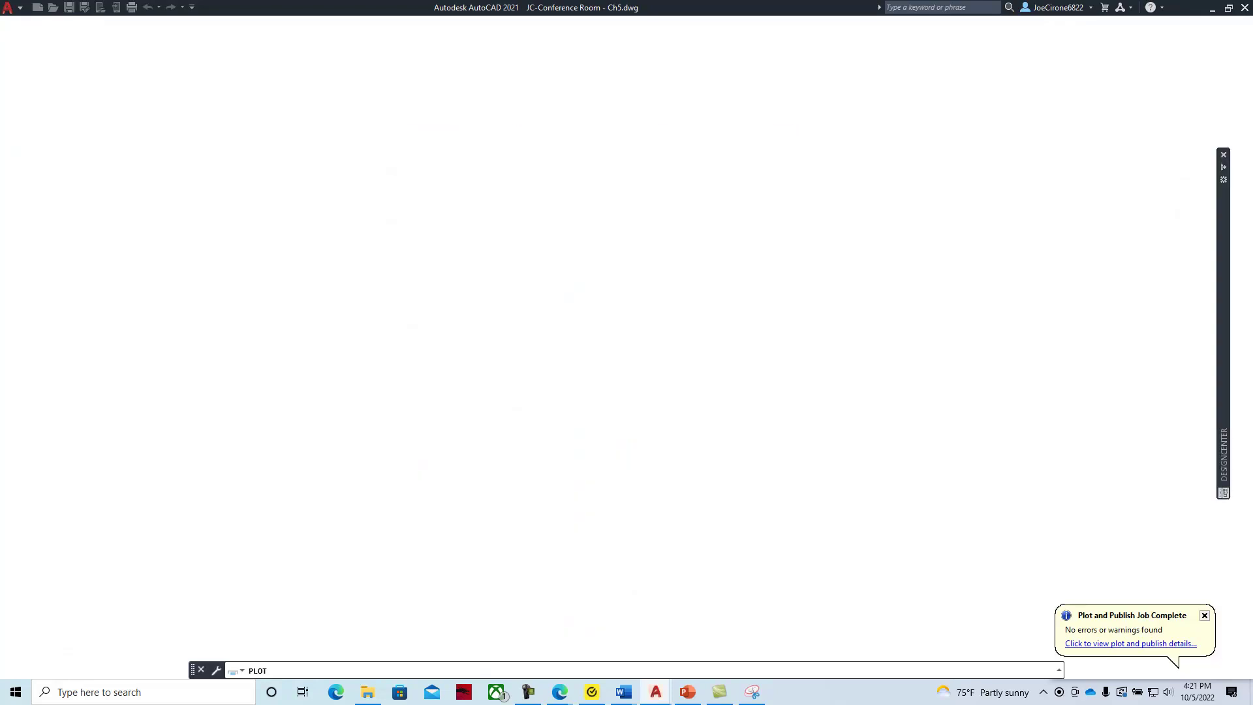
pyautogui.click(743, 499)
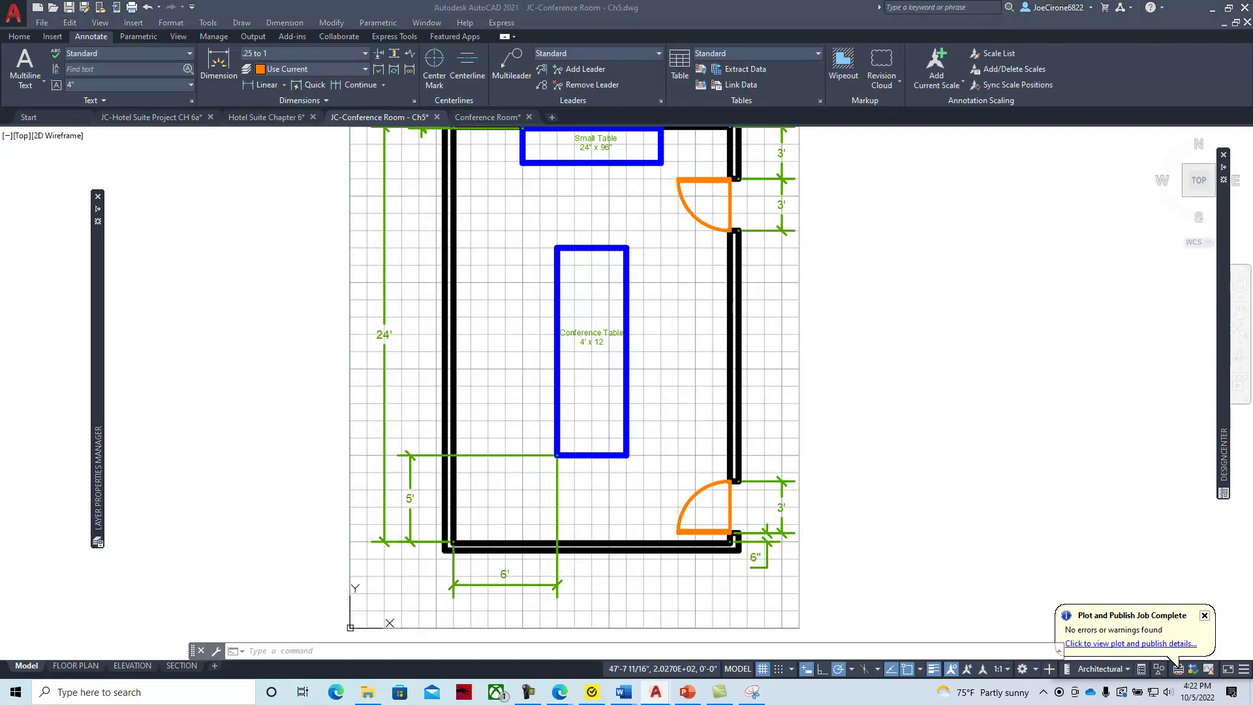
# - Switch to the AutoCAD textbook in the browser, consult page 192 on renaming a layout, and return to the drawing in AutoCAD
pyautogui.hotkey('alt', 'Tab')
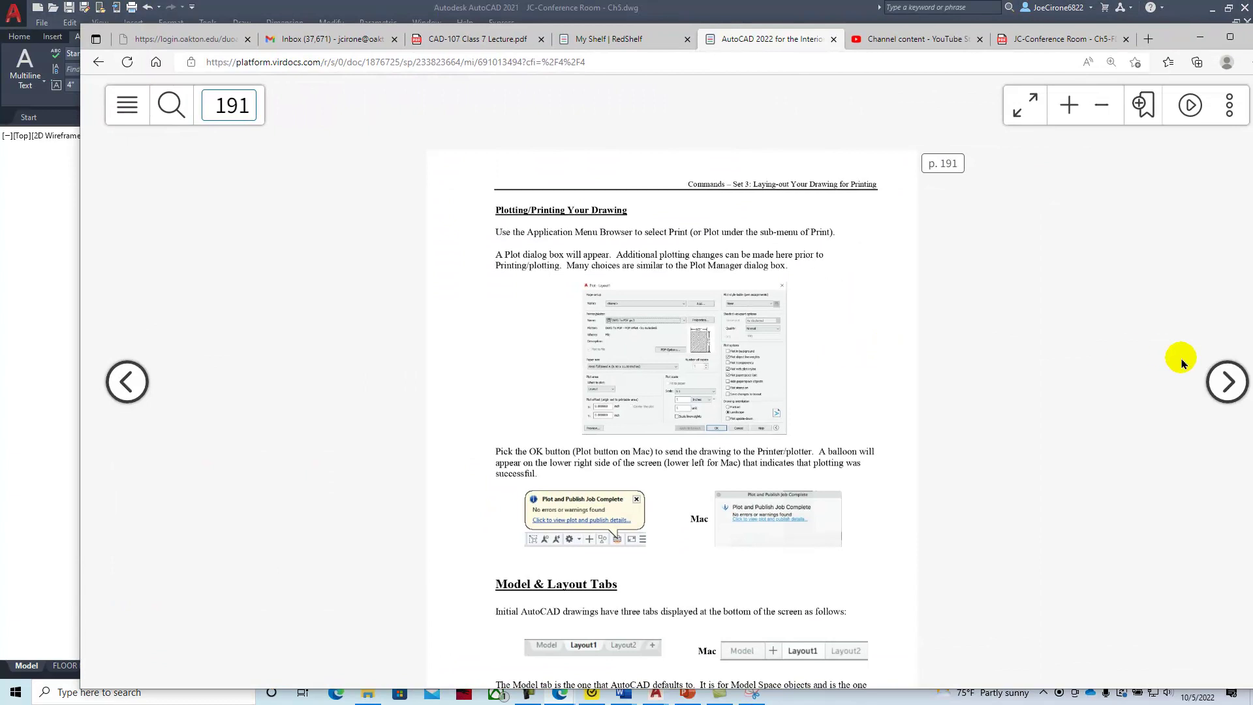
pyautogui.click(1228, 387)
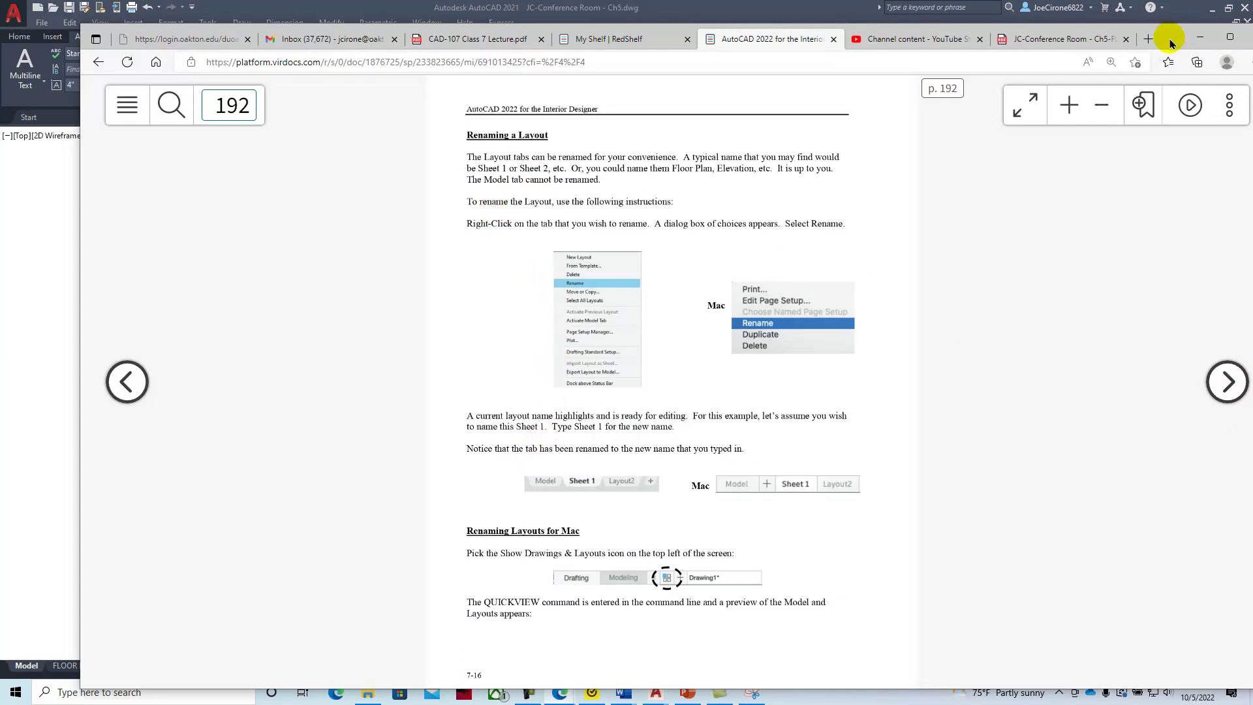
pyautogui.click(1199, 37)
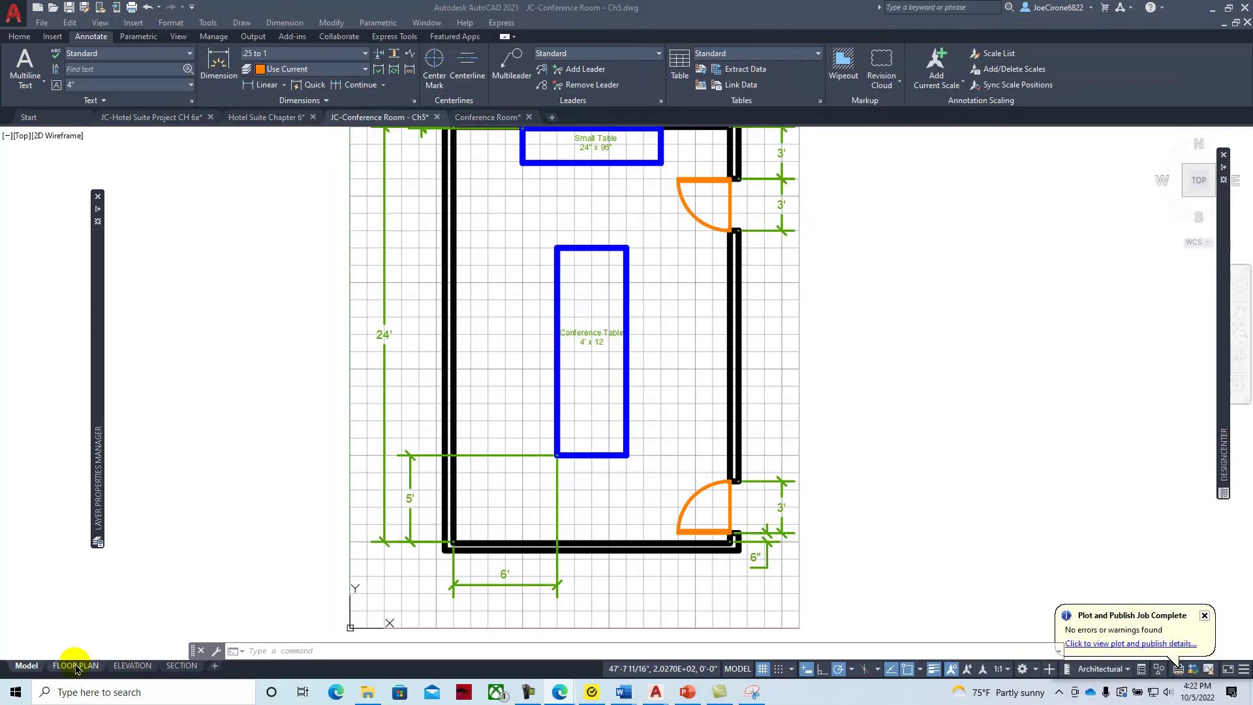
# - Open the FLOOR PLAN layout and rename it as OCC Floor Plan
pyautogui.moveTo(71, 670)
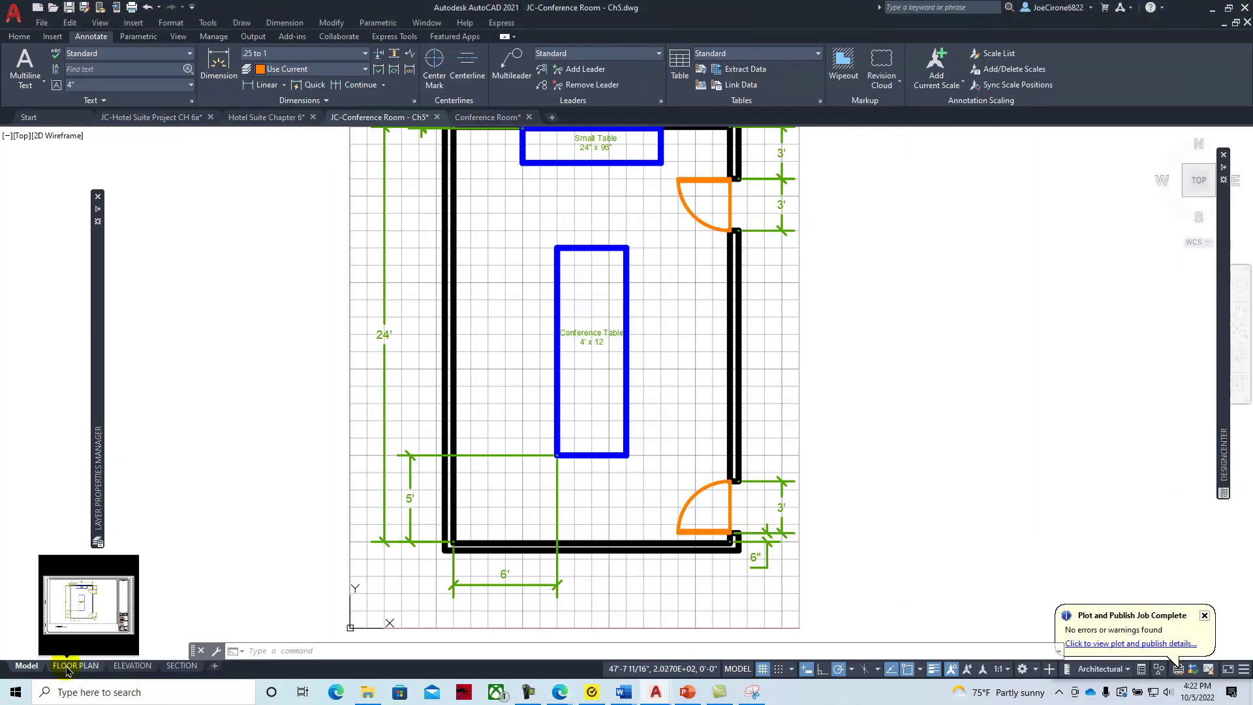
pyautogui.click(76, 669)
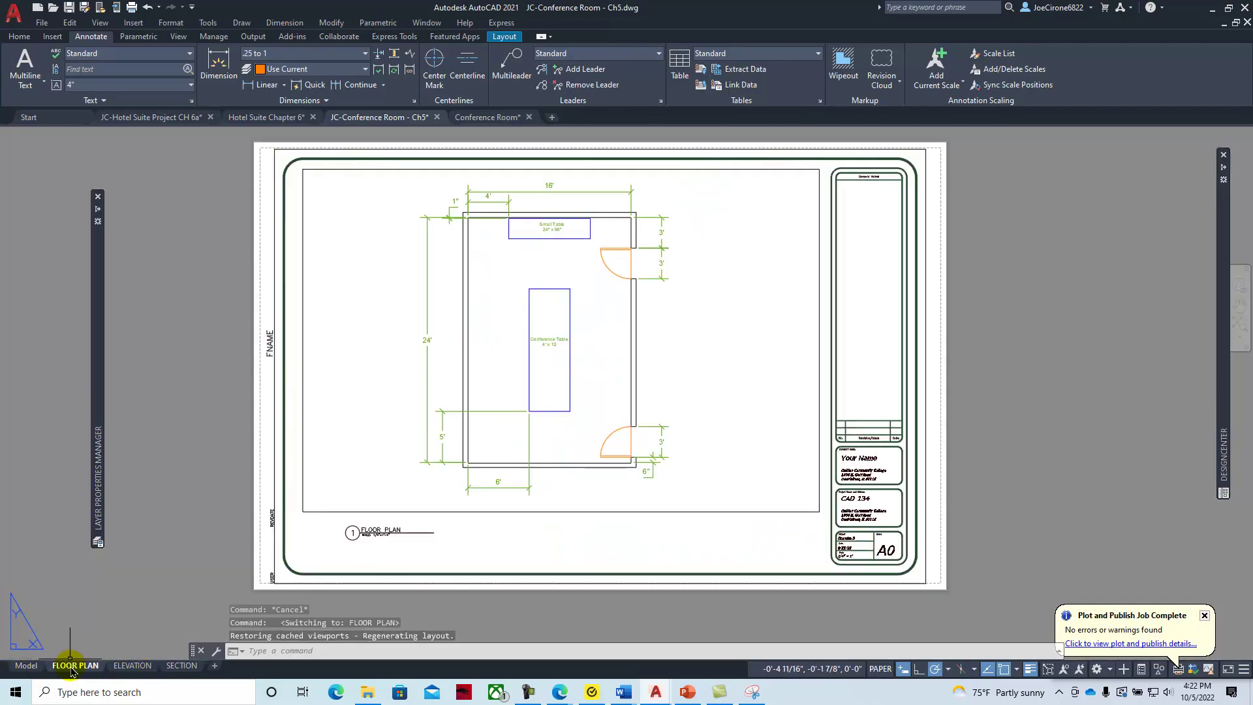
pyautogui.rightClick(74, 667)
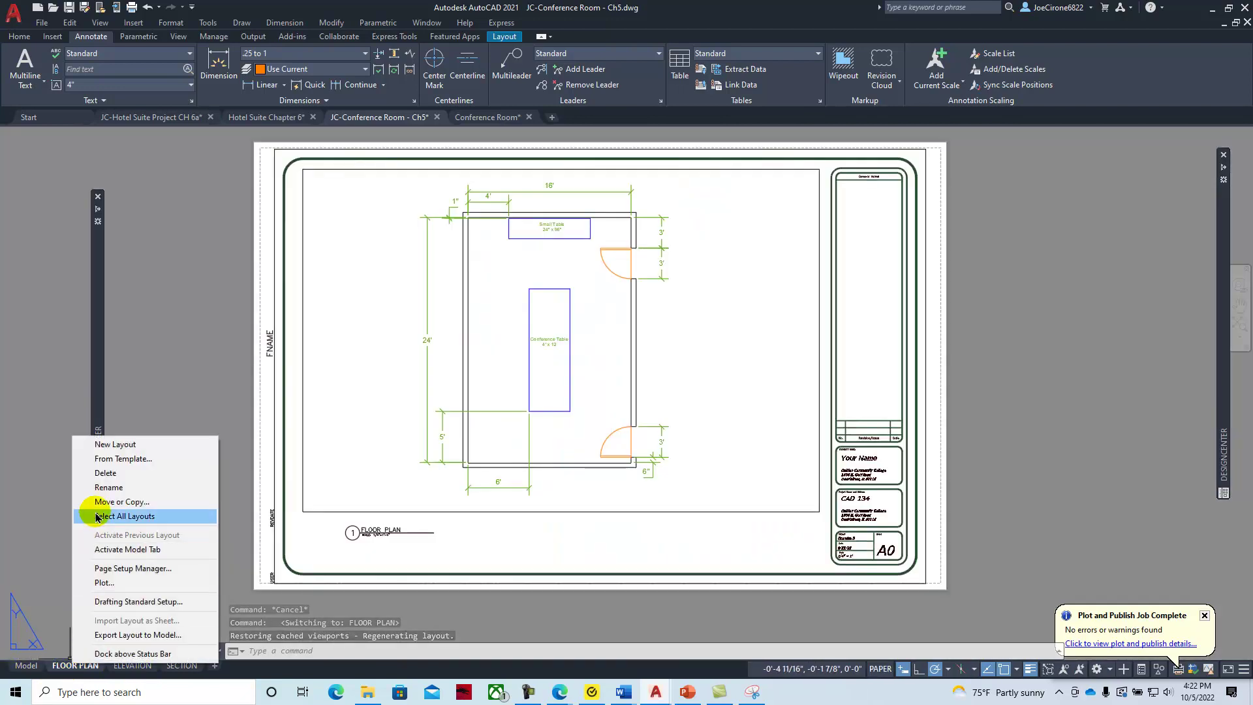
pyautogui.click(102, 492)
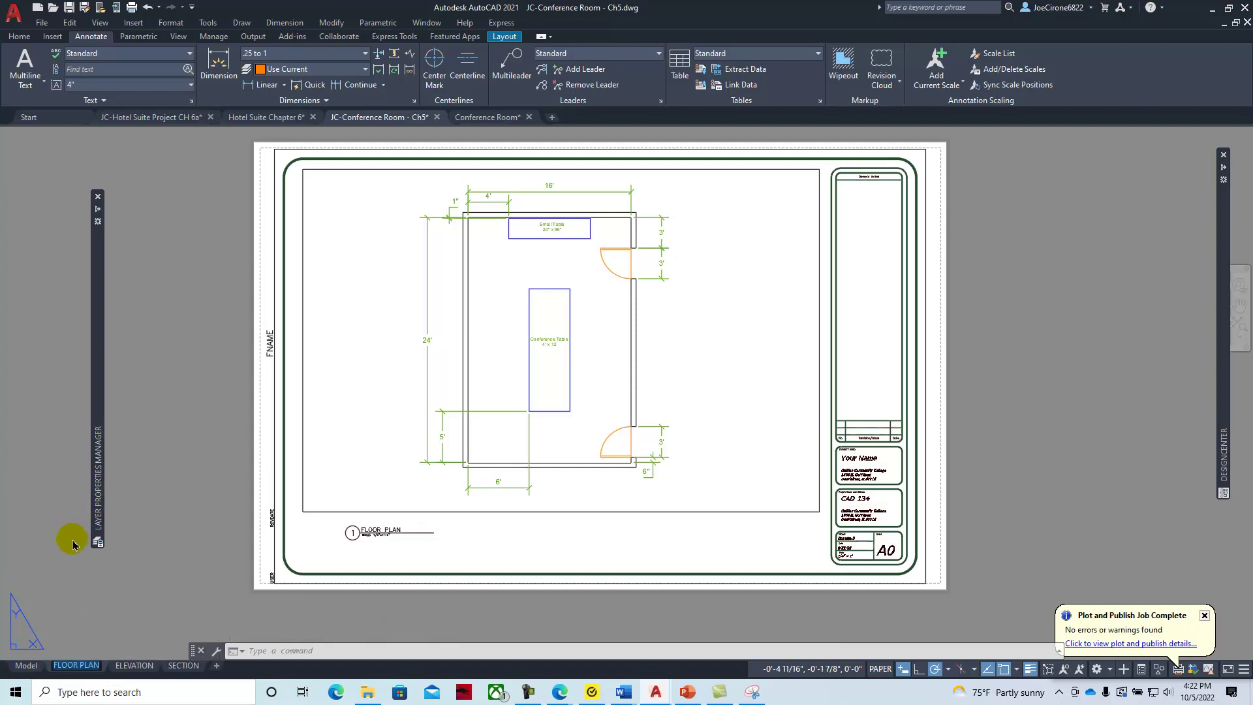
pyautogui.write('0')
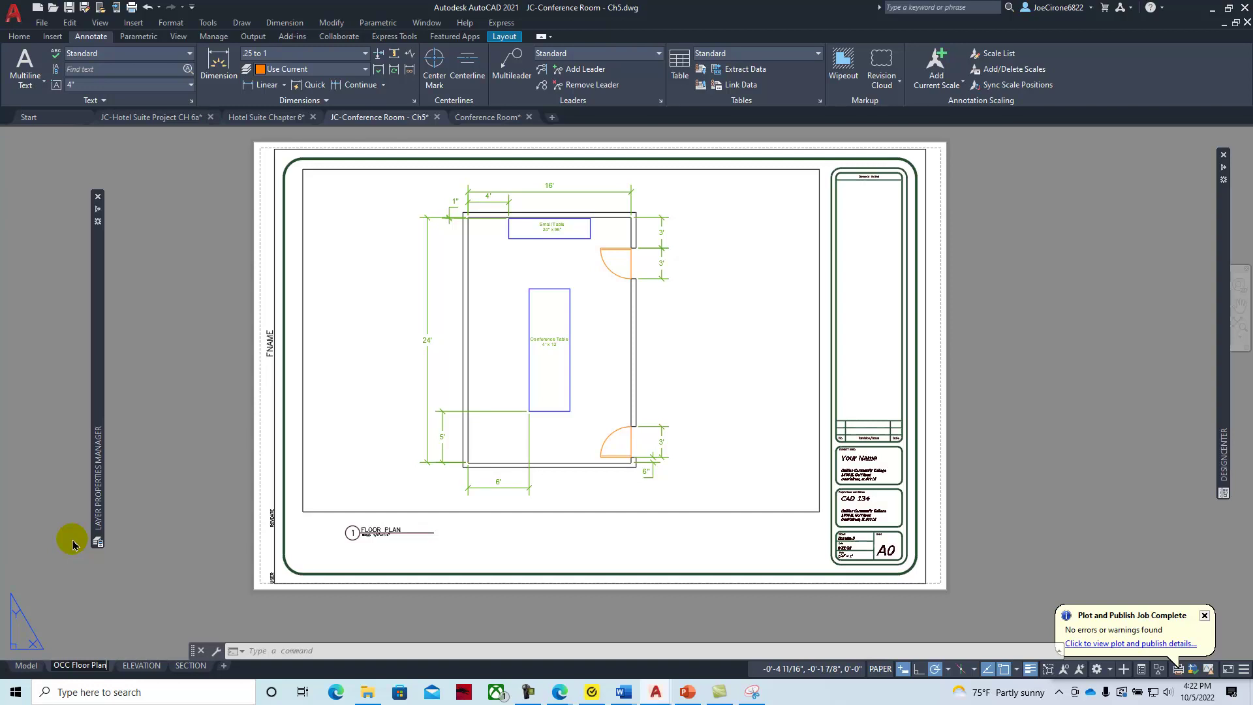
pyautogui.press('Return')
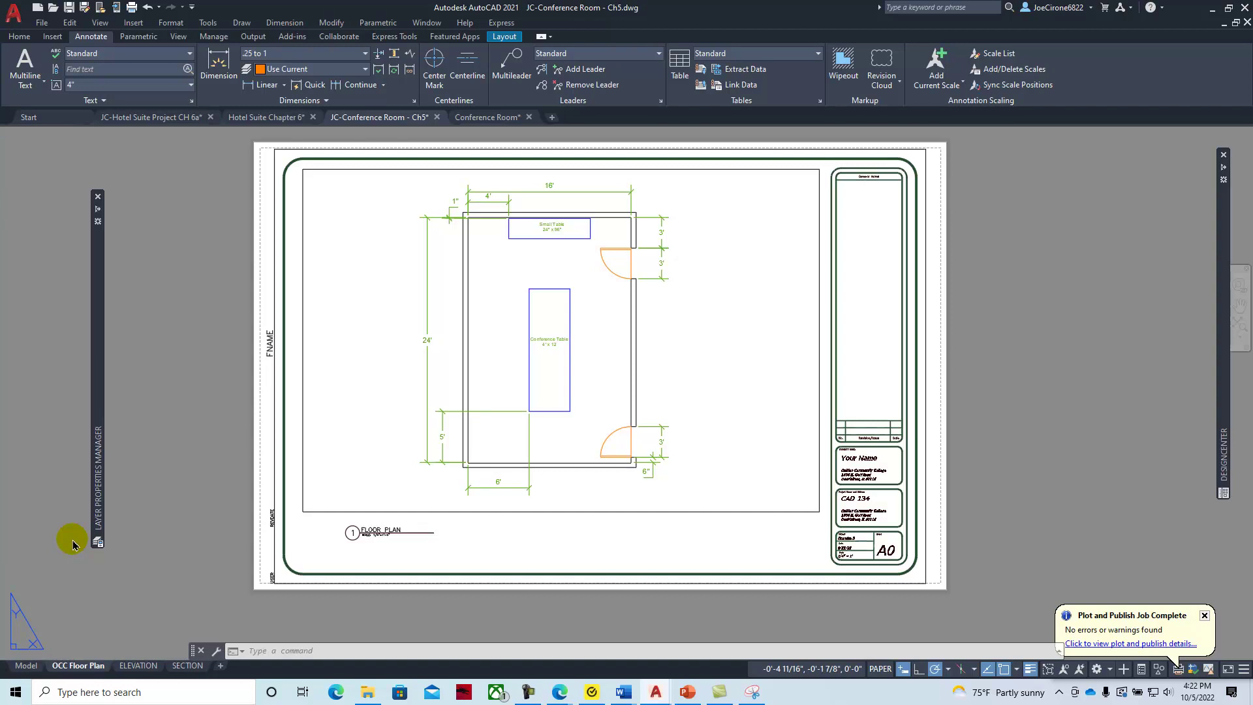
# - Create a copy of the ELEVATION layout at the end of the layout list and open the copy
pyautogui.rightClick(129, 667)
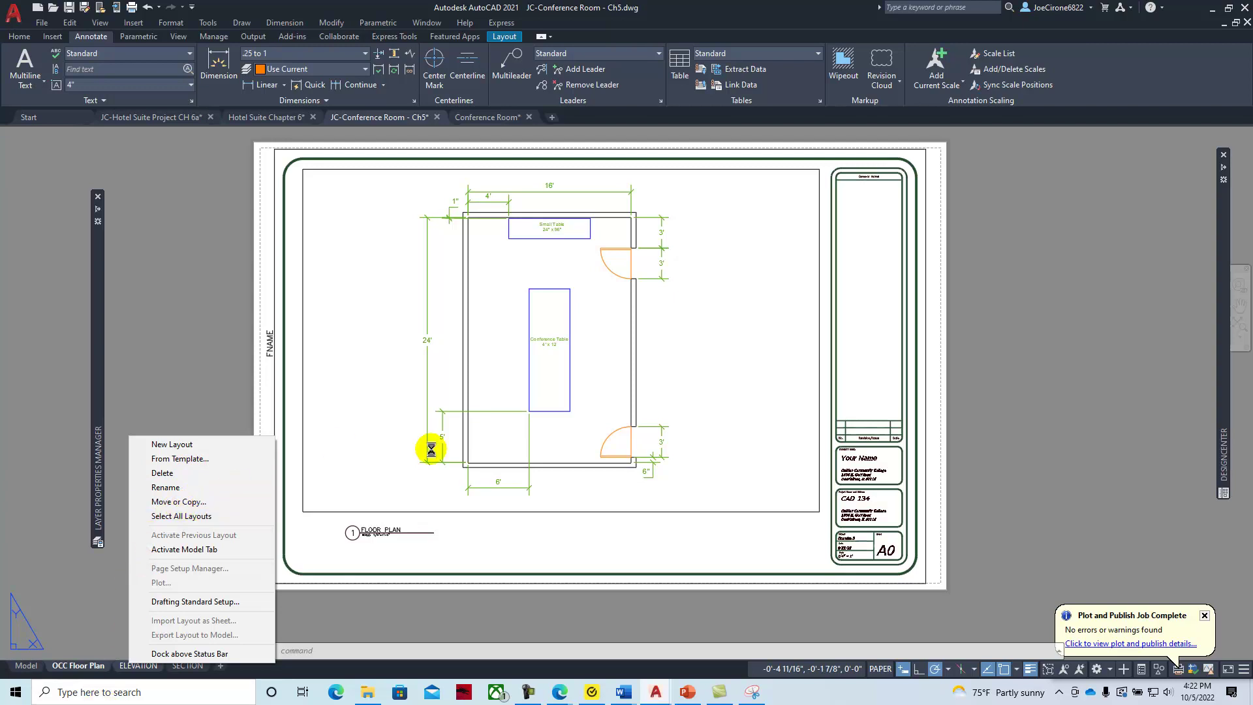
pyautogui.click(185, 502)
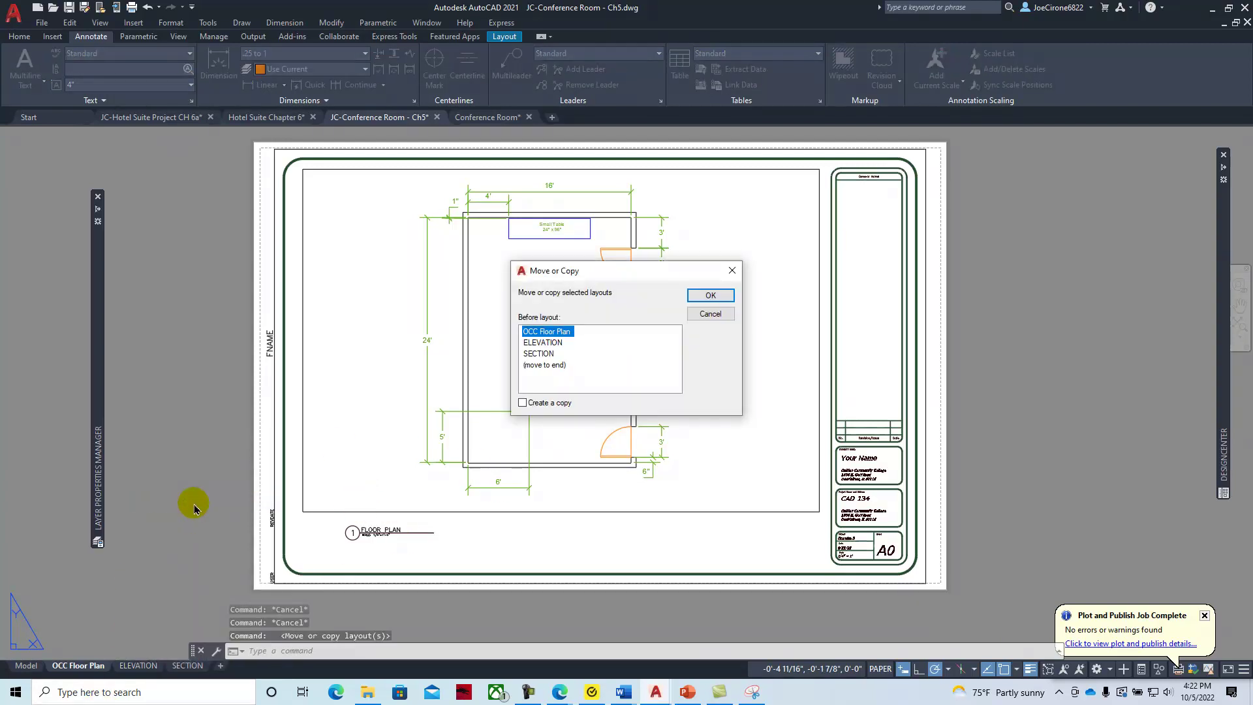
pyautogui.click(542, 366)
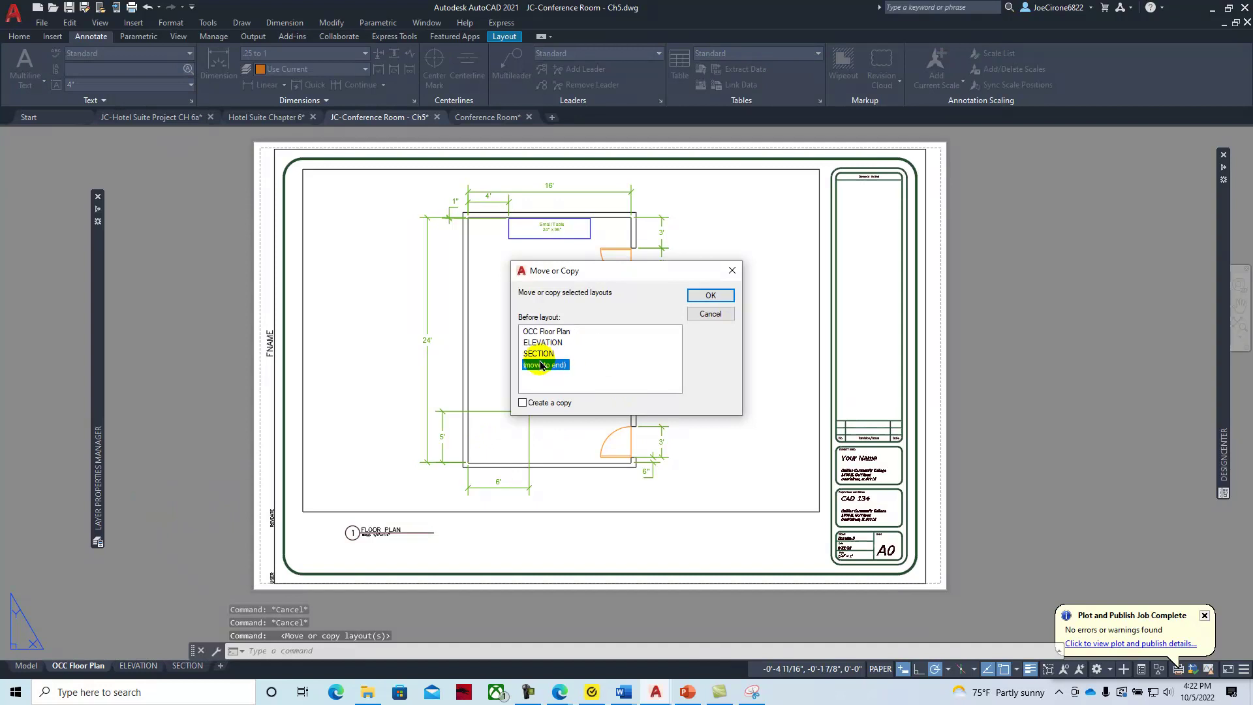
pyautogui.click(522, 403)
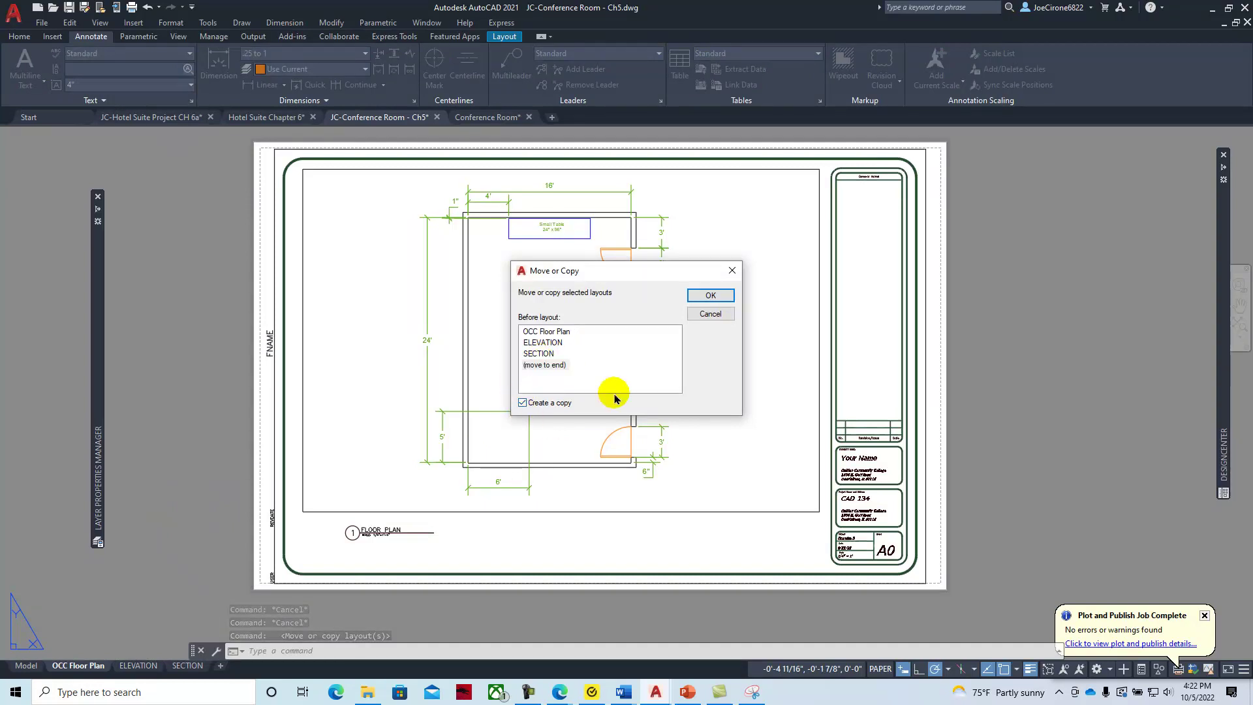
pyautogui.click(710, 295)
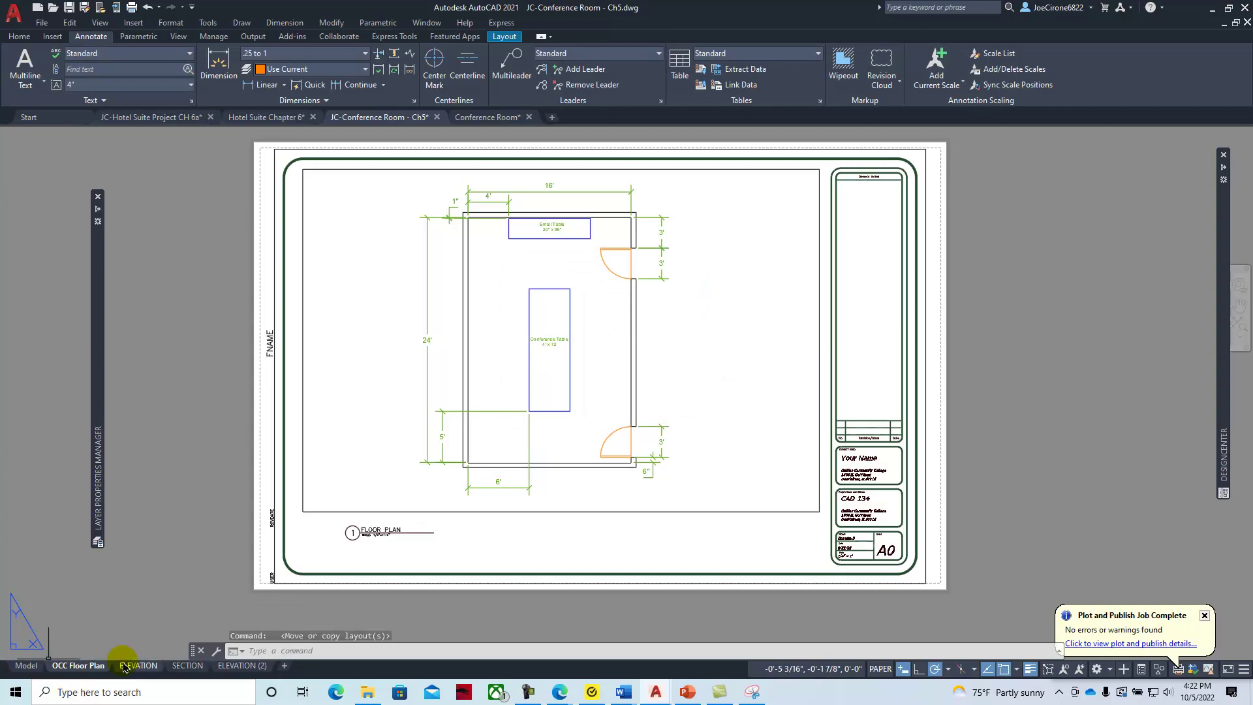
pyautogui.click(241, 665)
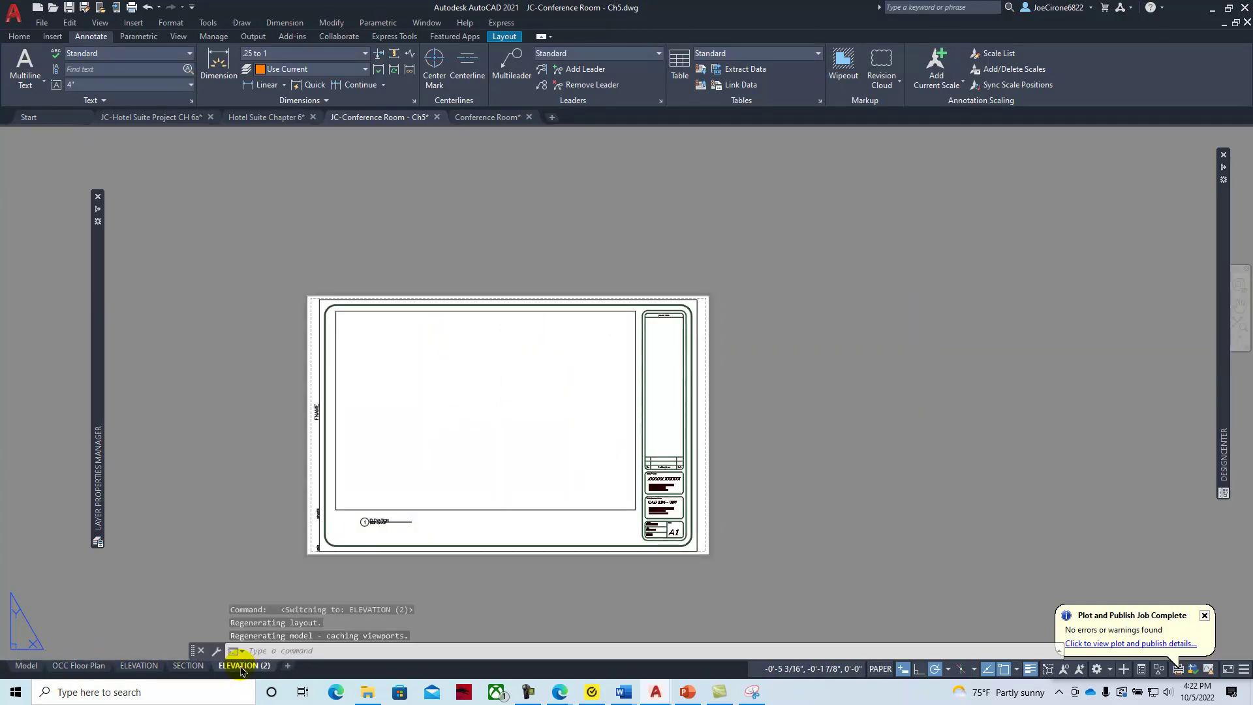
pyautogui.rightClick(238, 665)
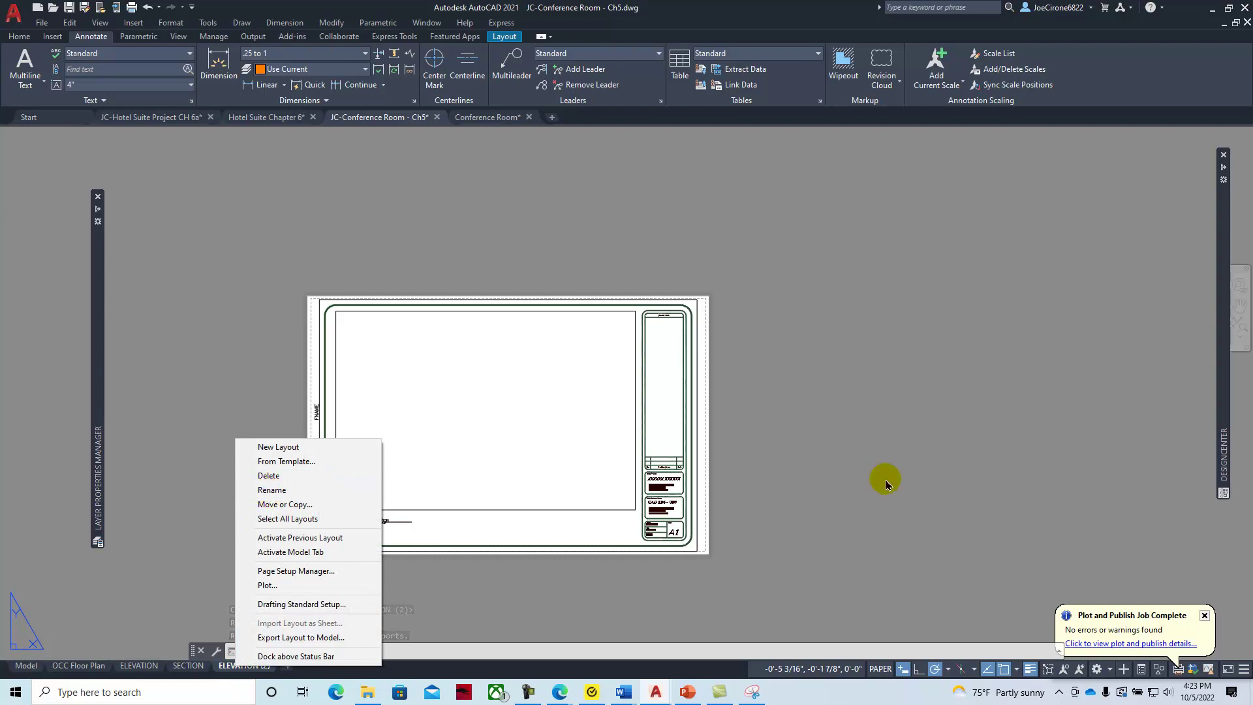
pyautogui.click(851, 431)
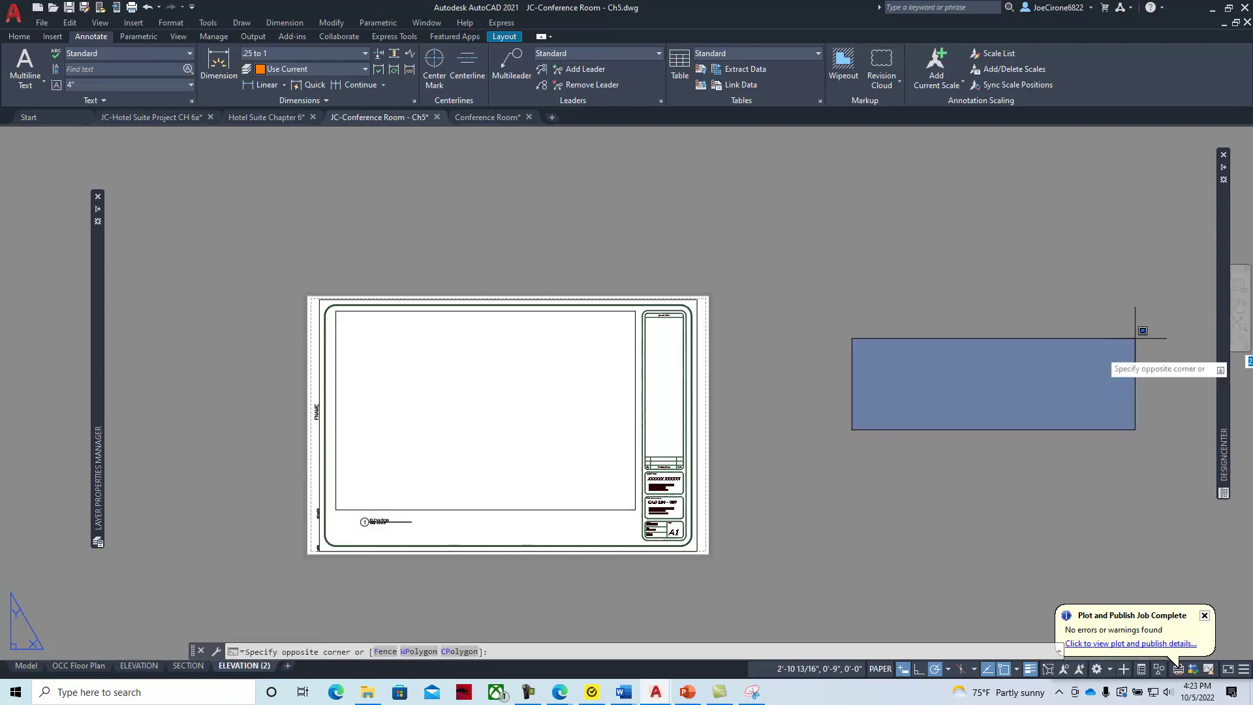
# - Switch to the textbook in the browser and review pages 193 to 197 on adding layouts by copying and from a template
pyautogui.moveTo(1250, 421); pyautogui.dragTo(1099, 39)
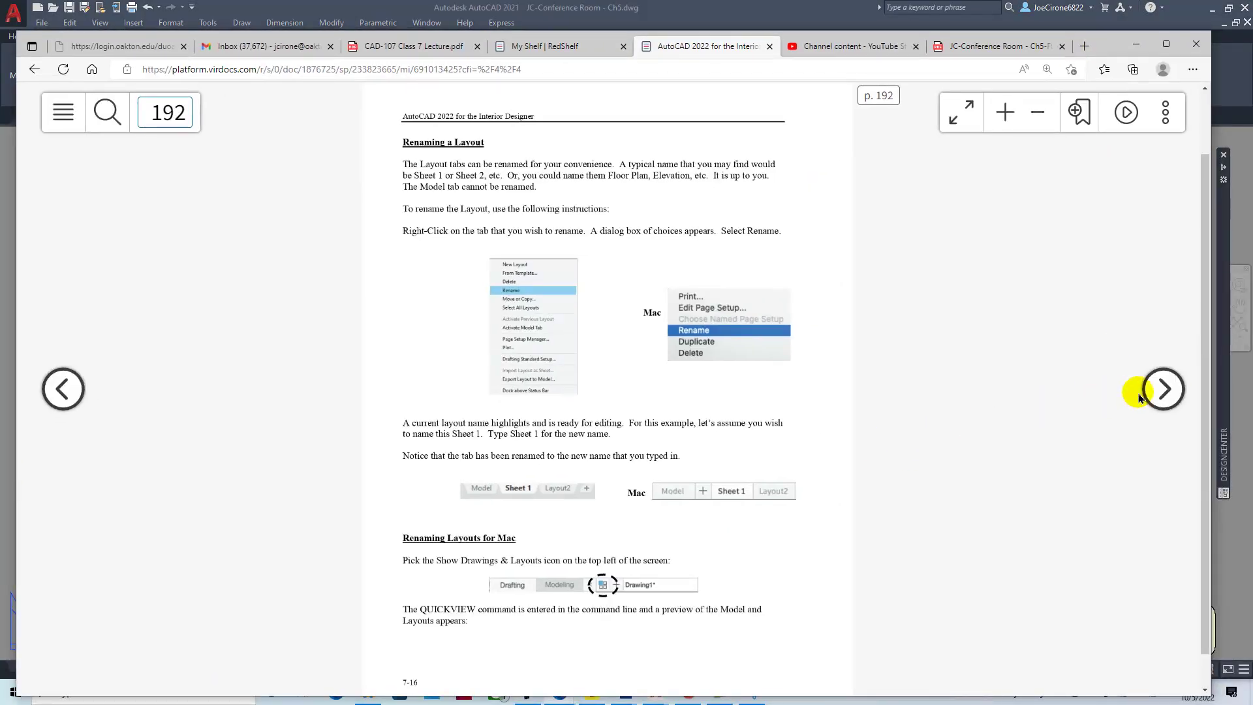
pyautogui.click(1162, 389)
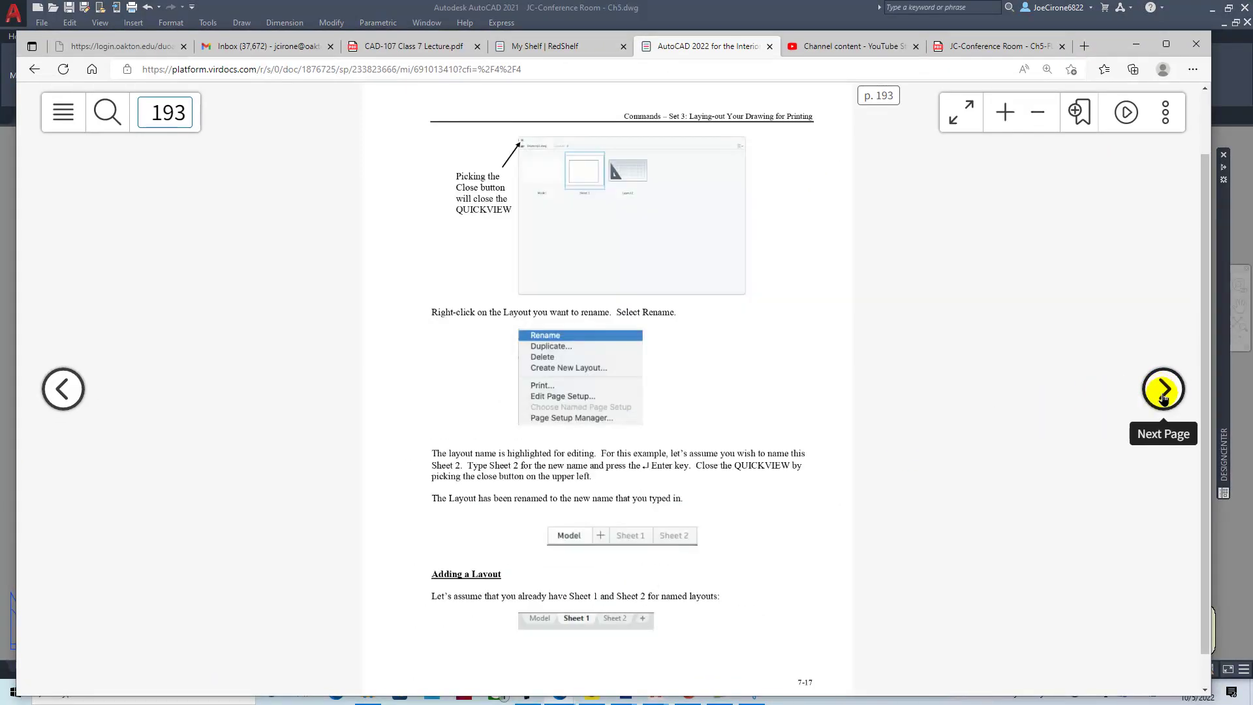
pyautogui.click(1163, 394)
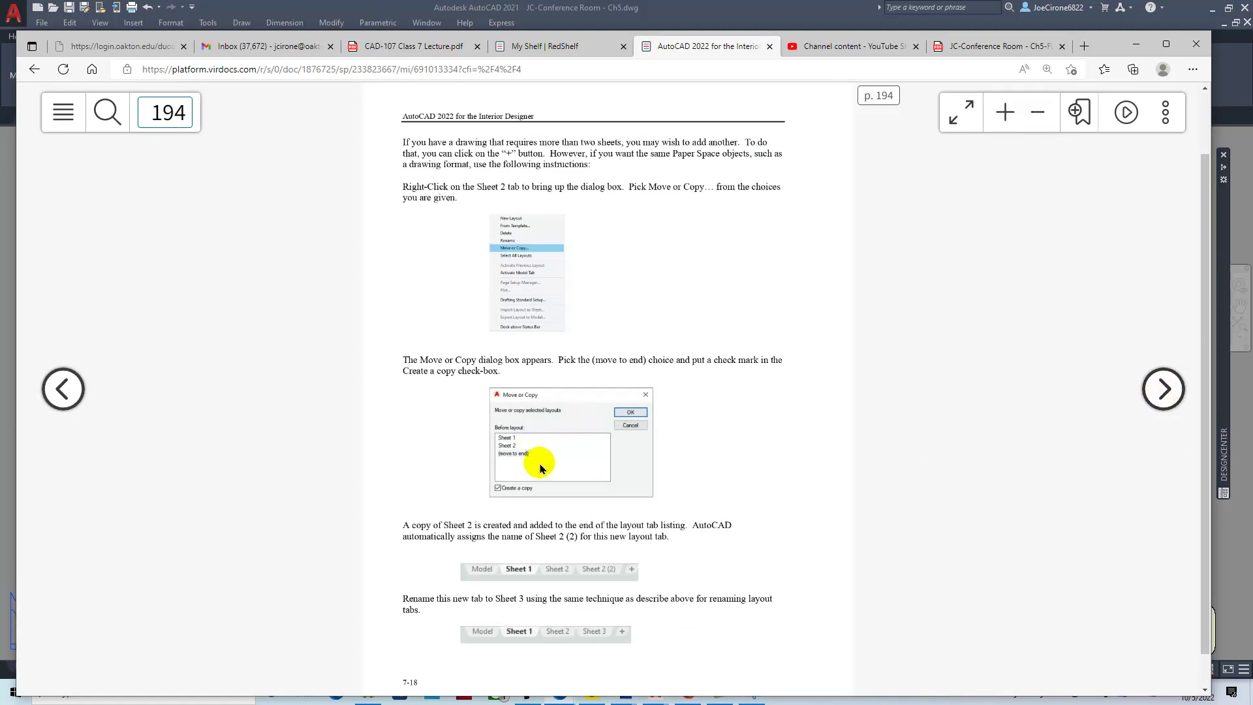
pyautogui.click(1146, 388)
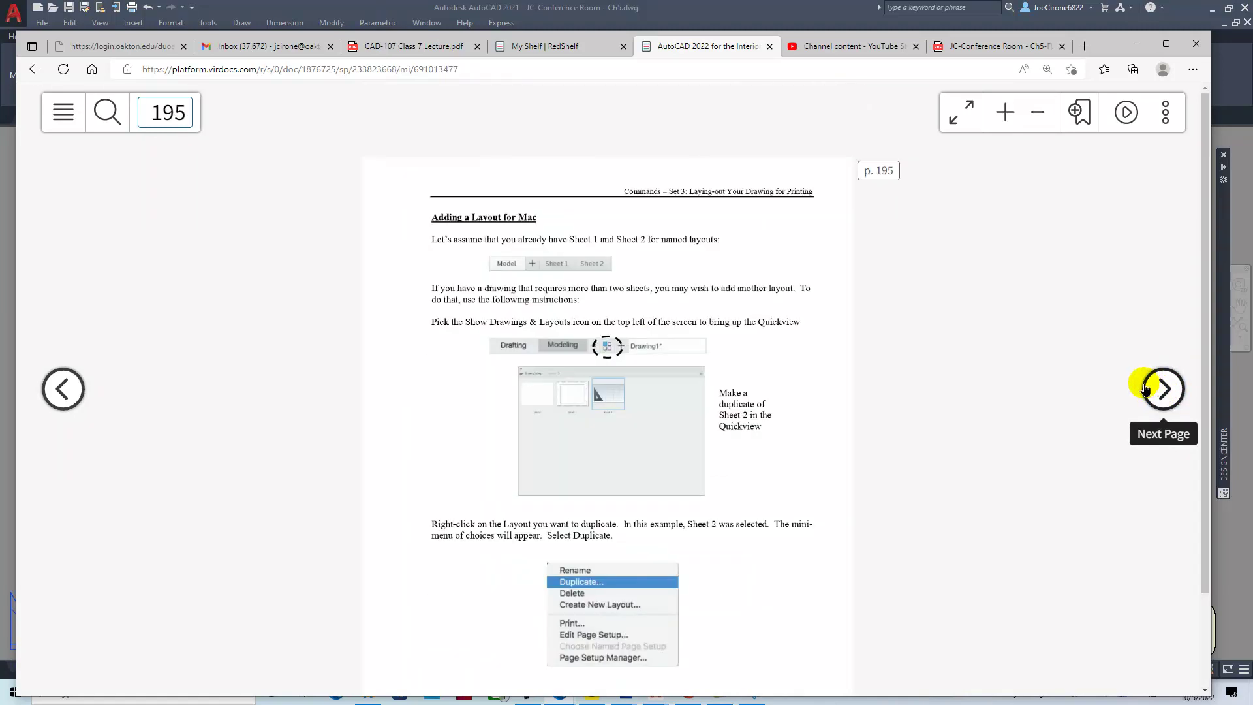
pyautogui.click(1164, 388)
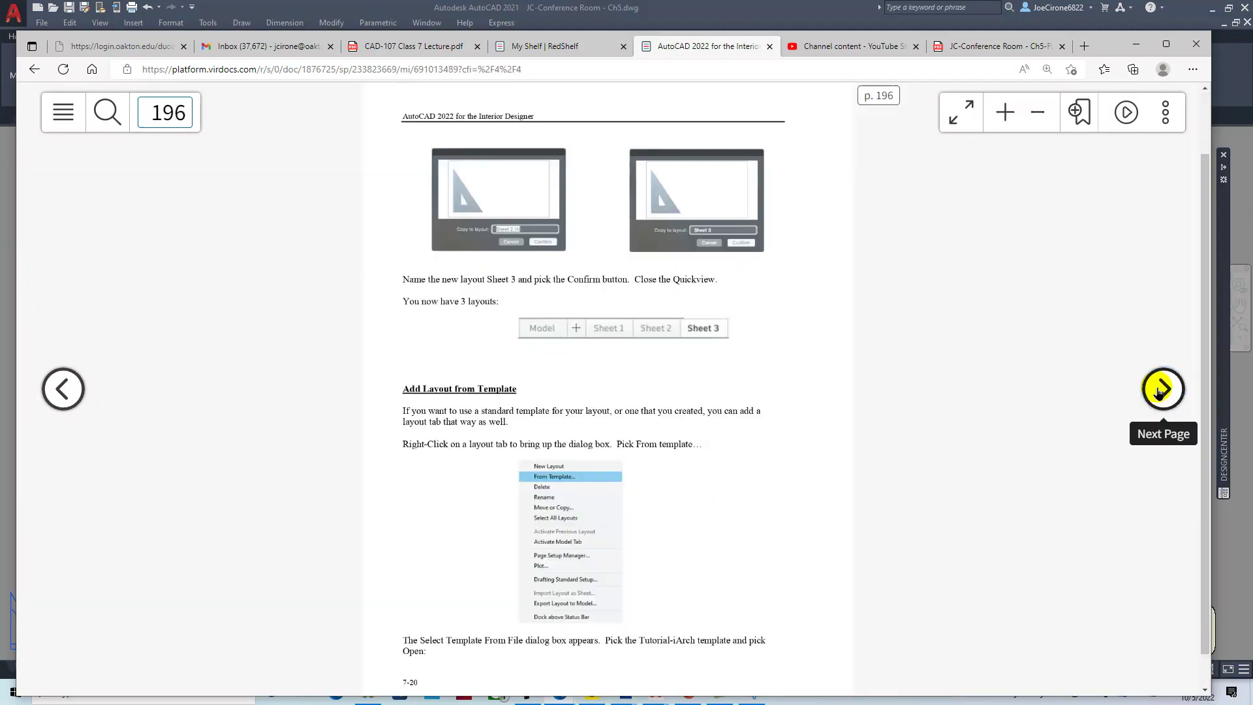
pyautogui.click(1153, 401)
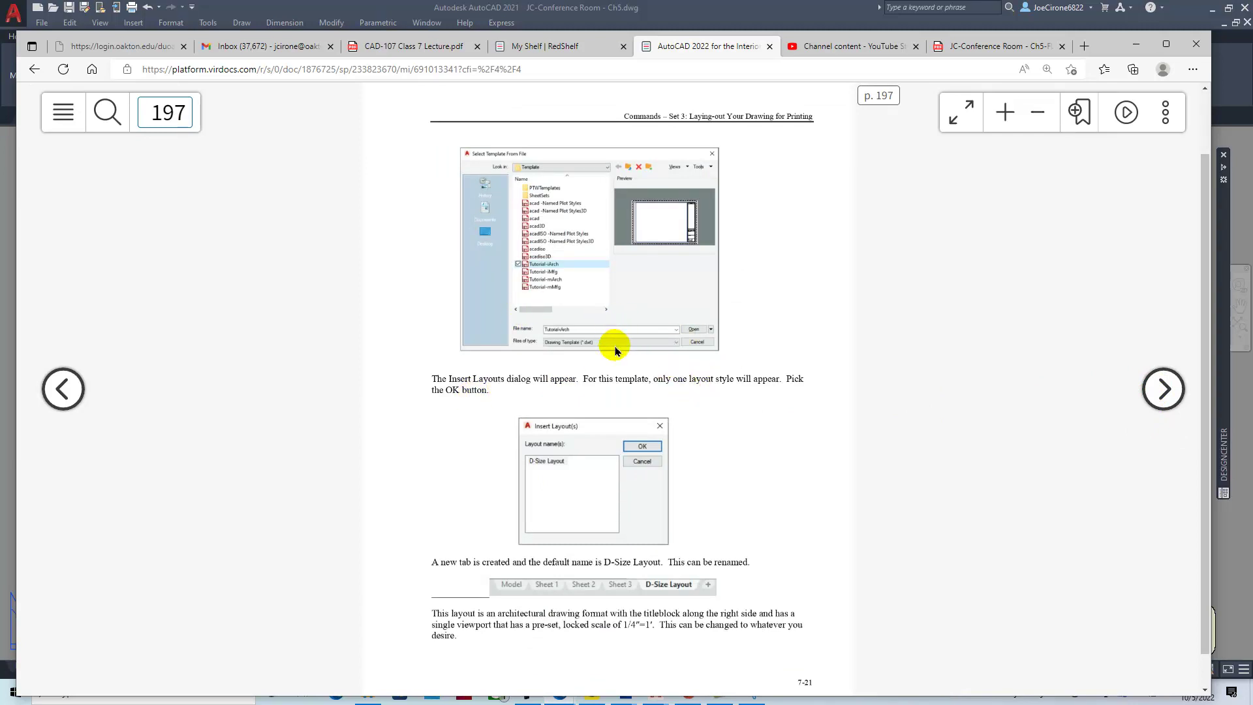
# - Open the college's learning site d2l.oakton.edu in a new browser tab
pyautogui.moveTo(1108, 48); pyautogui.dragTo(1114, 84)
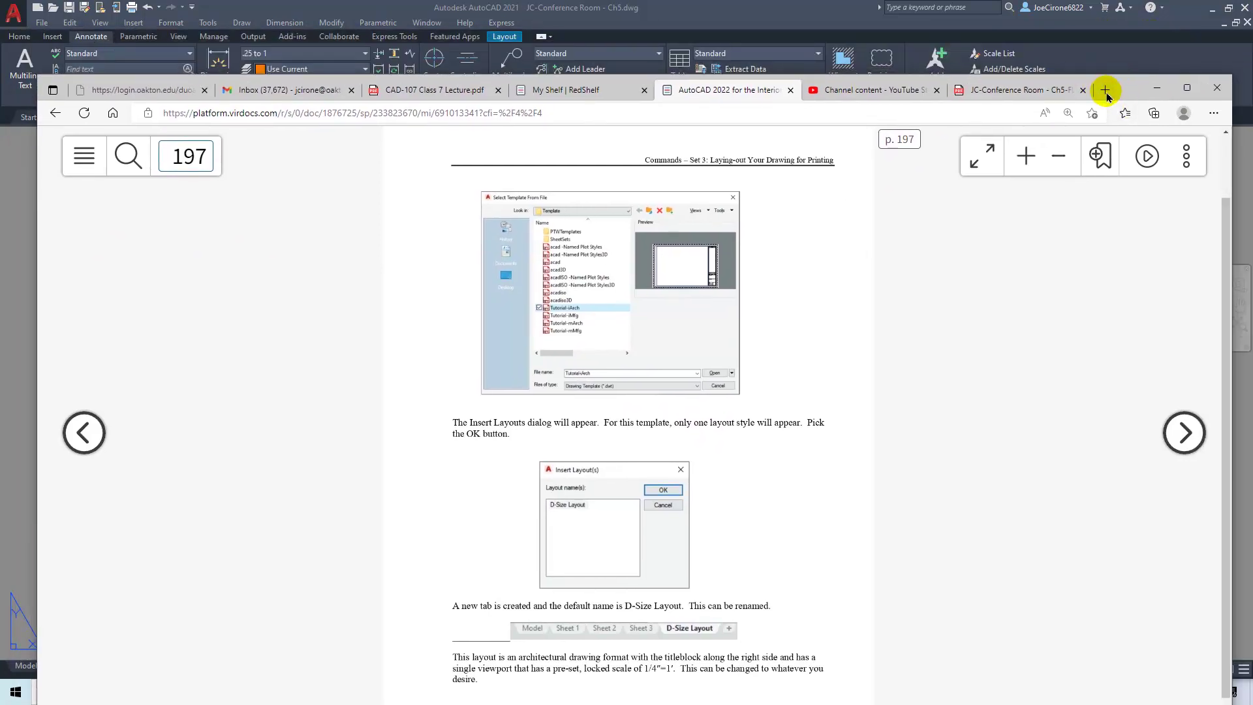
pyautogui.click(1106, 90)
pyautogui.click(220, 113)
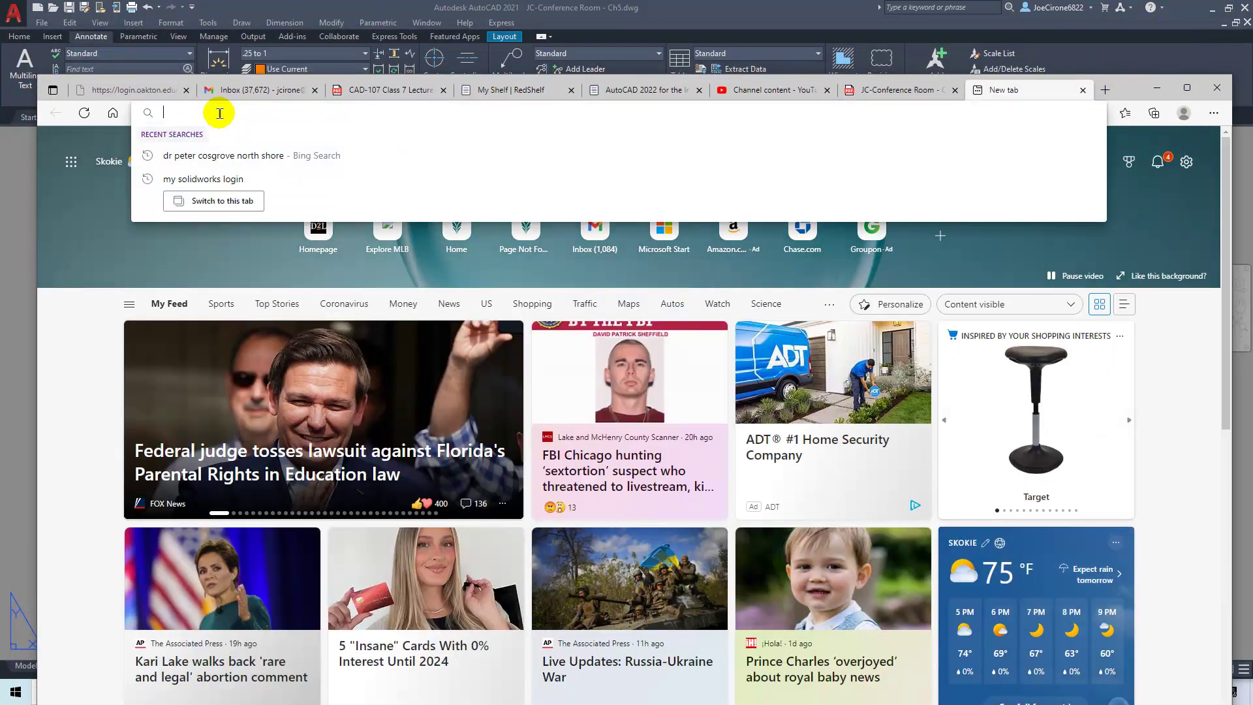
pyautogui.write('d2l.oakton.edu')
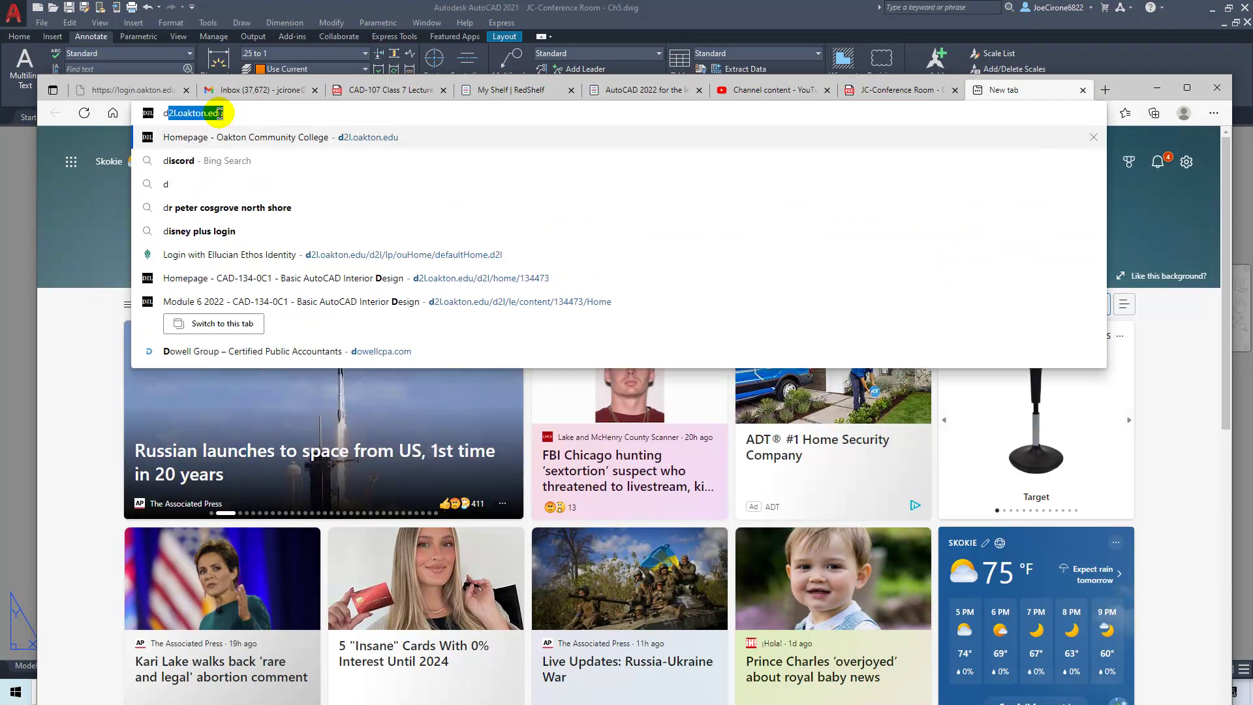
pyautogui.press('Return')
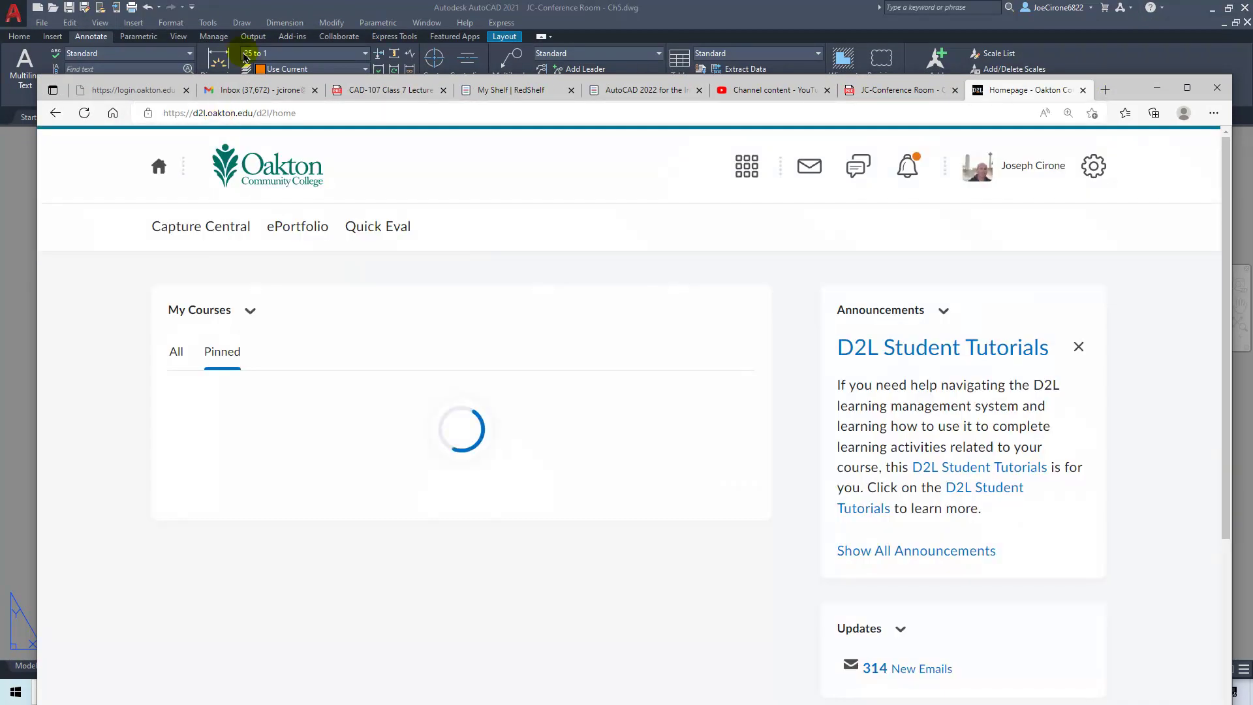
# - Open the content of the CAD-134-0C1 Basic AutoCAD Interior Design course and go to its ARC Templates Paper module
pyautogui.scroll(-6, 354, 302)
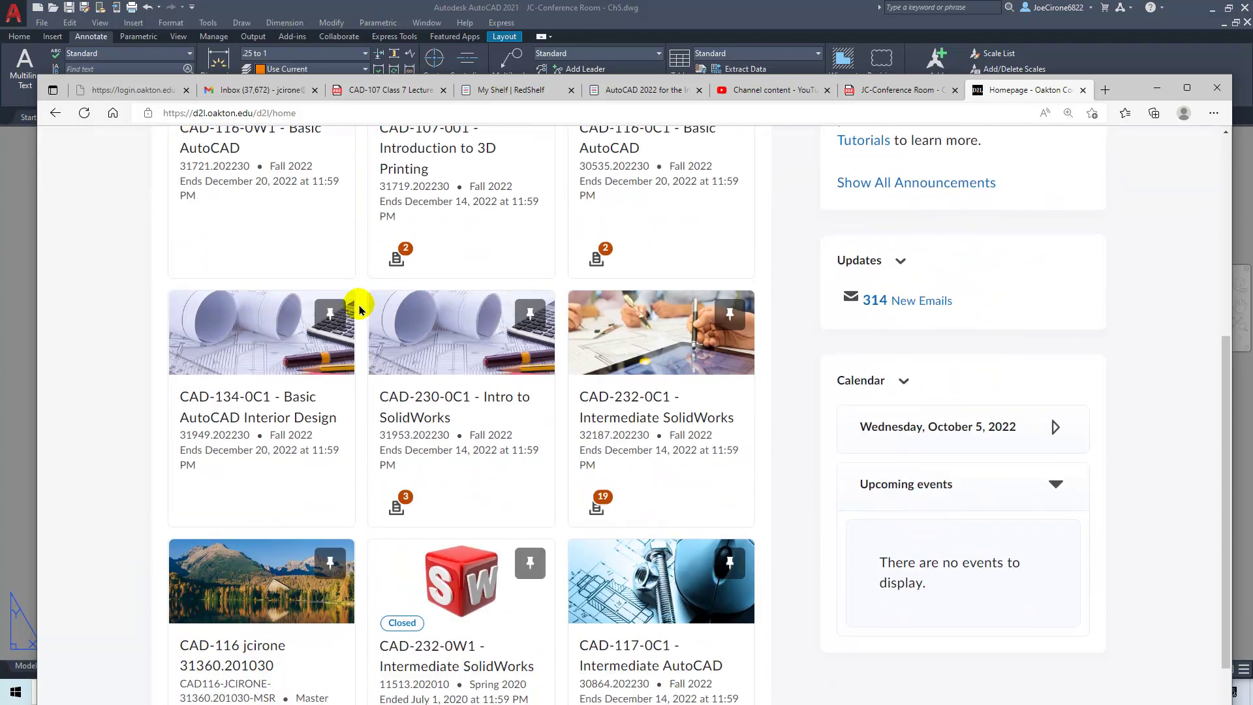
pyautogui.click(230, 389)
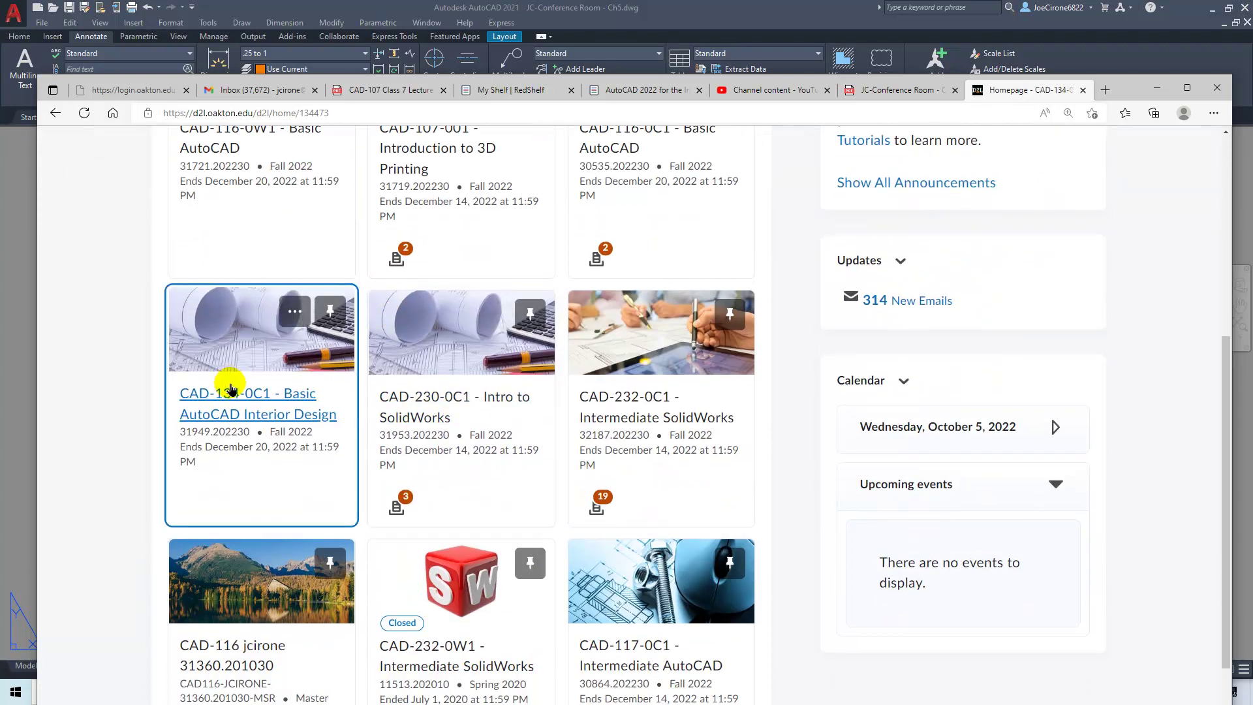
pyautogui.click(178, 225)
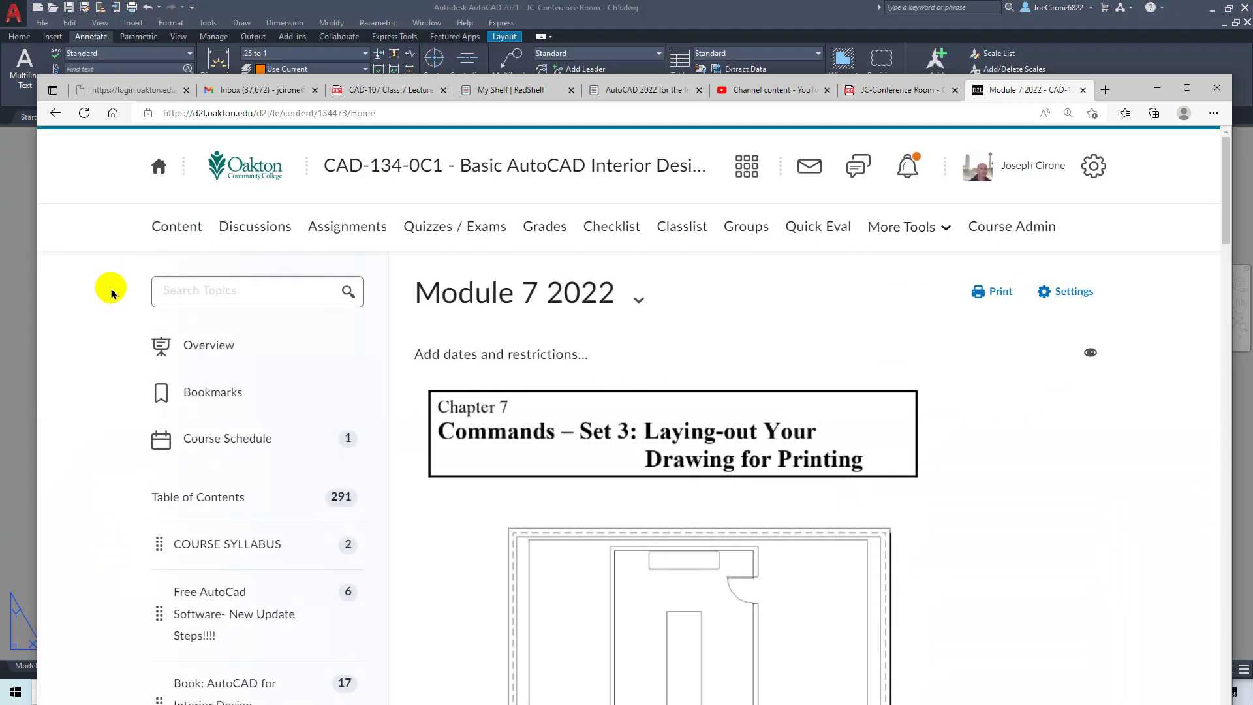
pyautogui.scroll(-8, 117, 293)
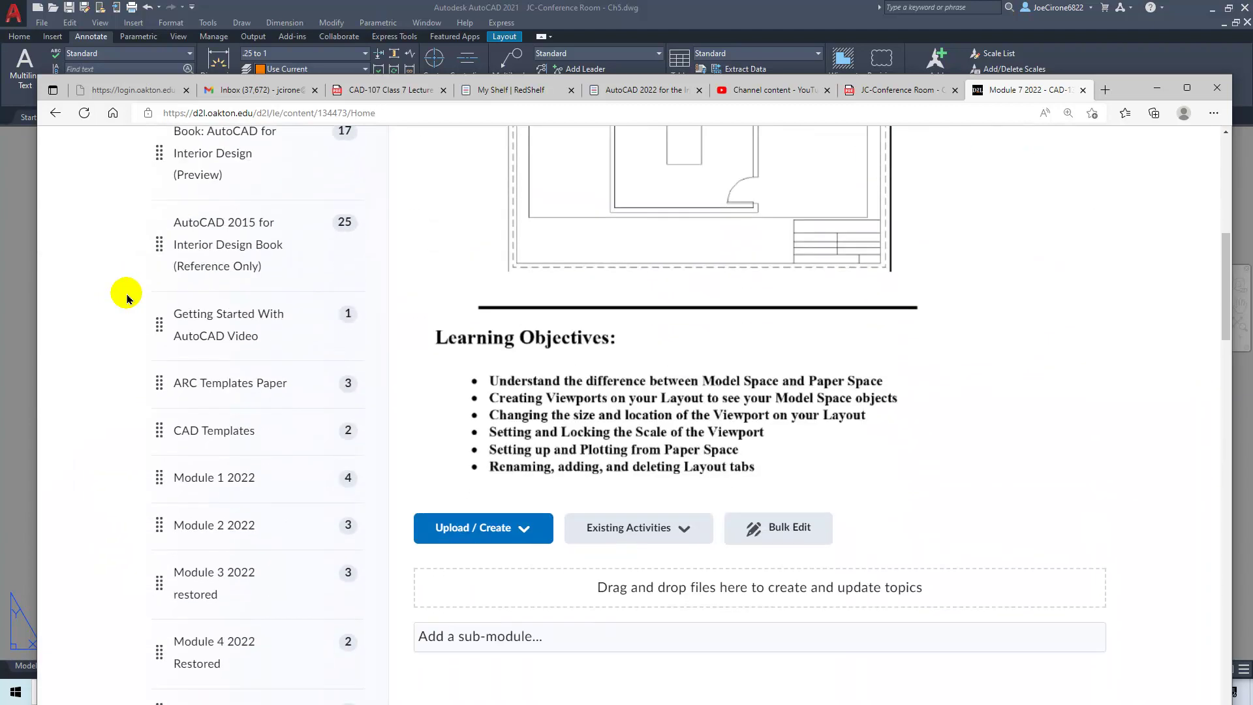
pyautogui.click(250, 389)
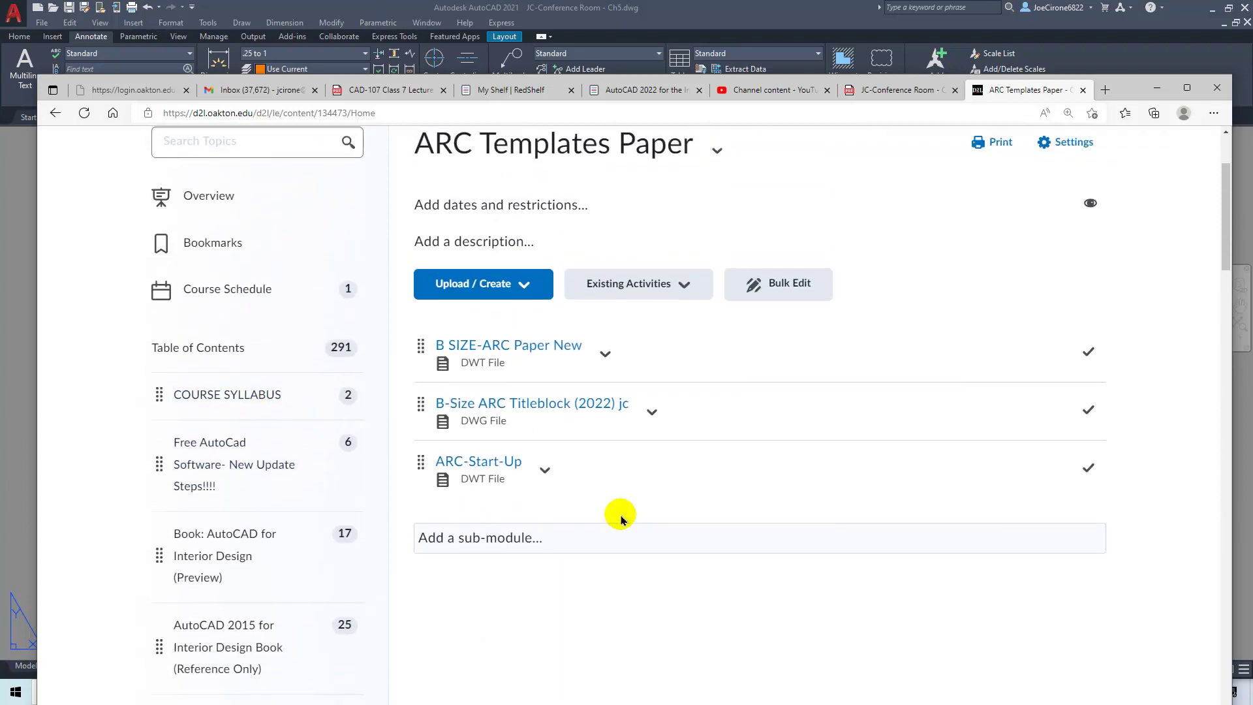
# - Download the B SIZE-ARC Paper New template and check the file in the Downloads folder
pyautogui.click(605, 357)
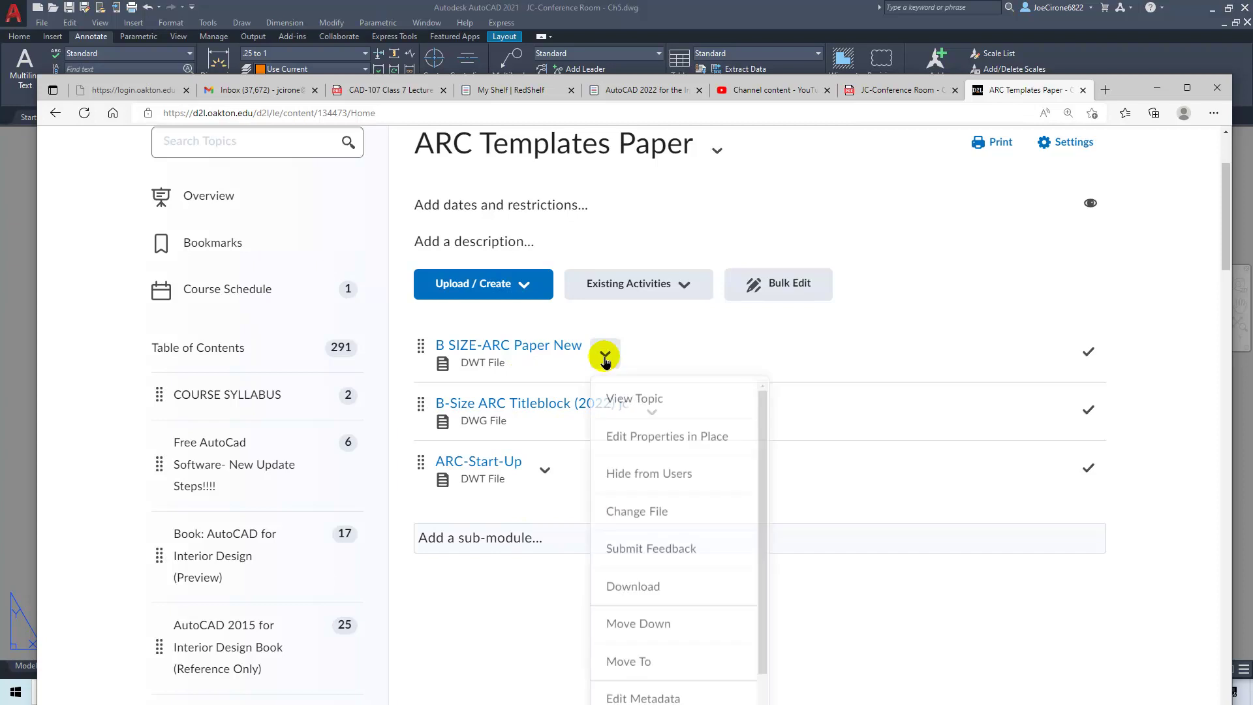
pyautogui.click(633, 595)
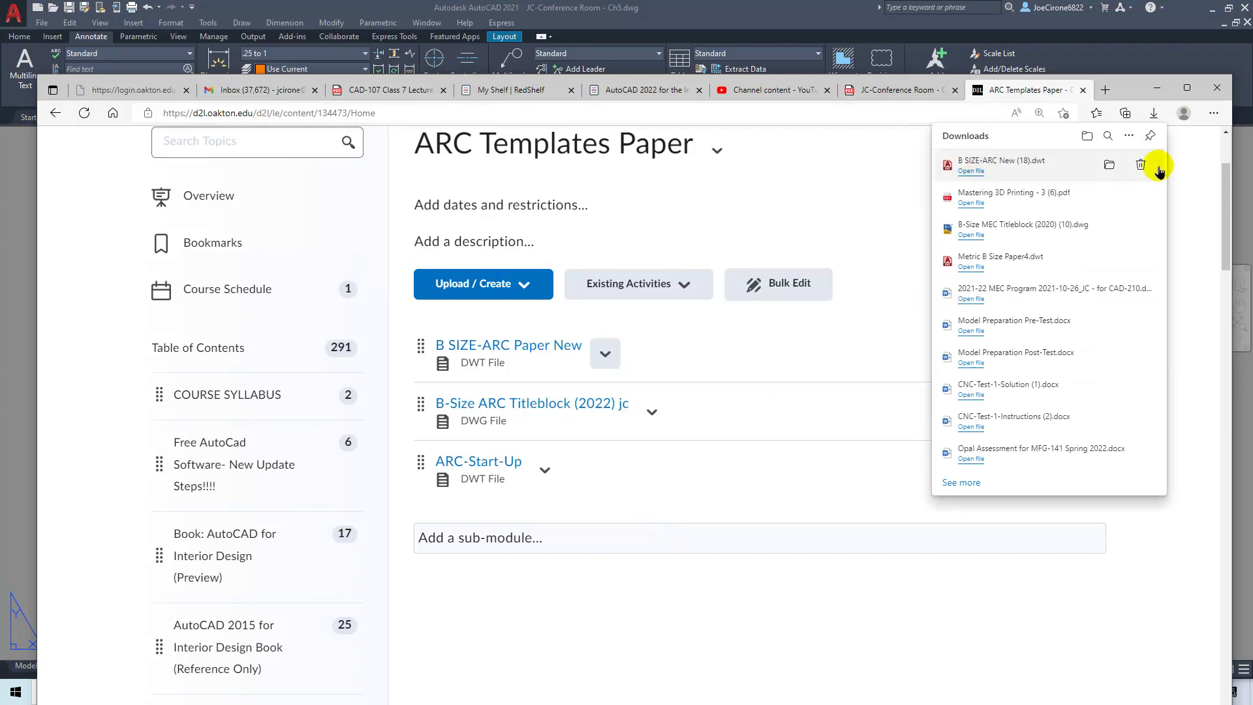
pyautogui.click(1108, 166)
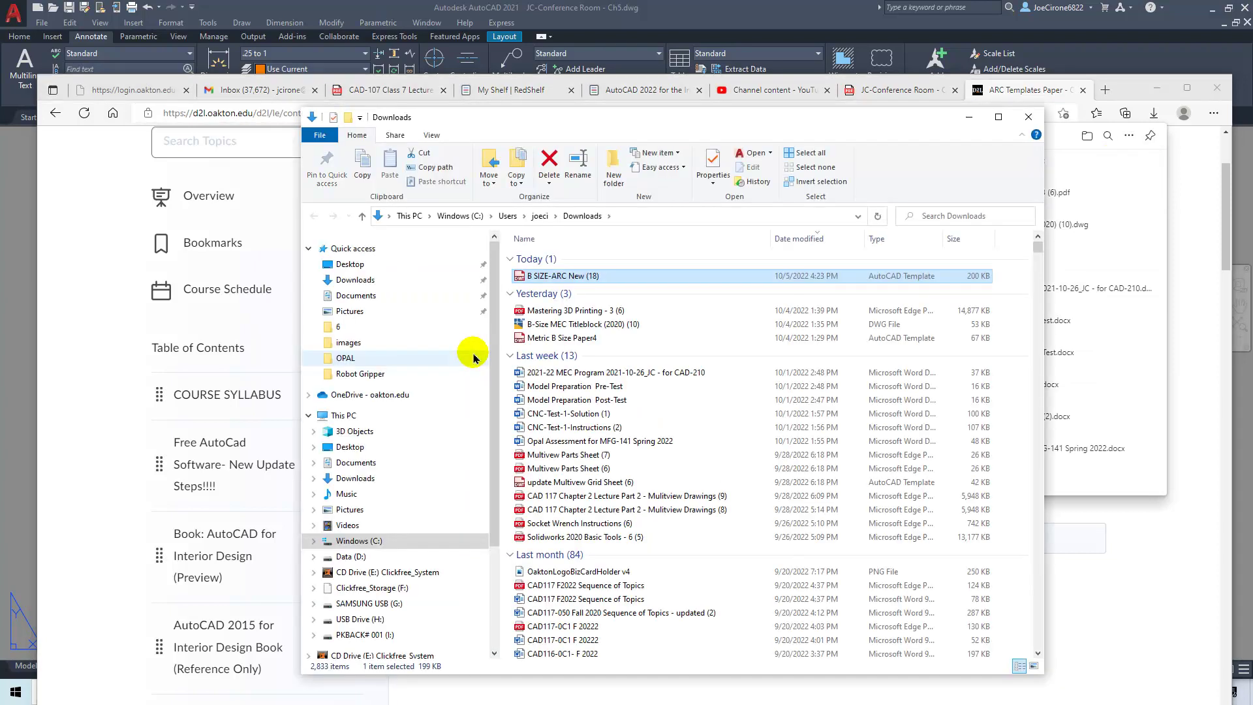
pyautogui.click(815, 110)
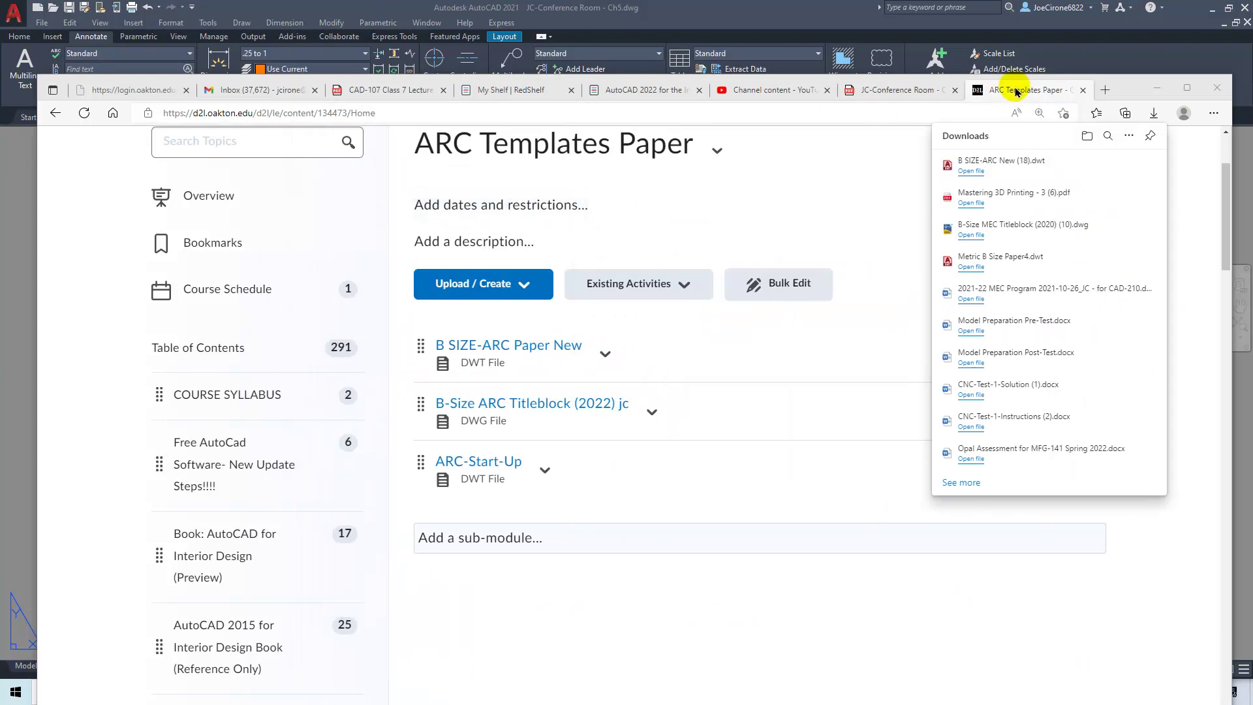
# - Switch to AutoCAD, create a new drawing from the acad template and look at its two layouts, ending on Layout1
pyautogui.moveTo(1117, 88); pyautogui.dragTo(1250, 107)
pyautogui.hotkey('alt', 'Tab')
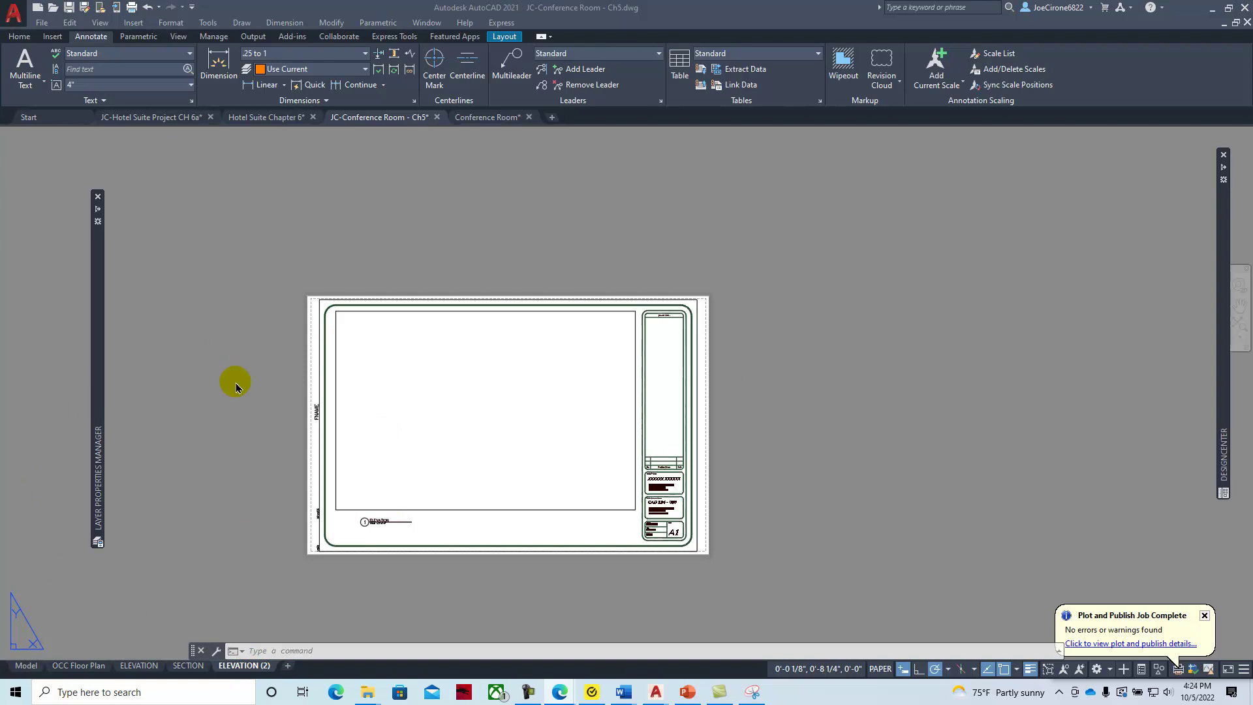
pyautogui.click(41, 28)
pyautogui.click(52, 39)
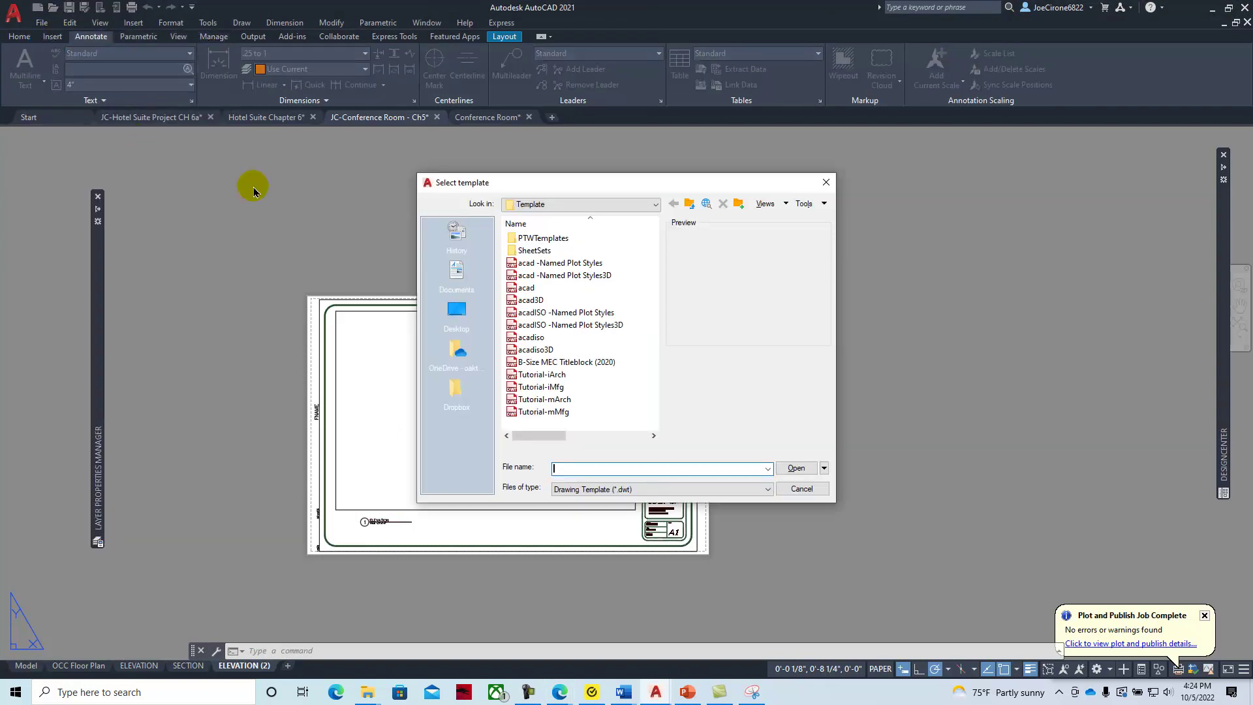
pyautogui.click(527, 288)
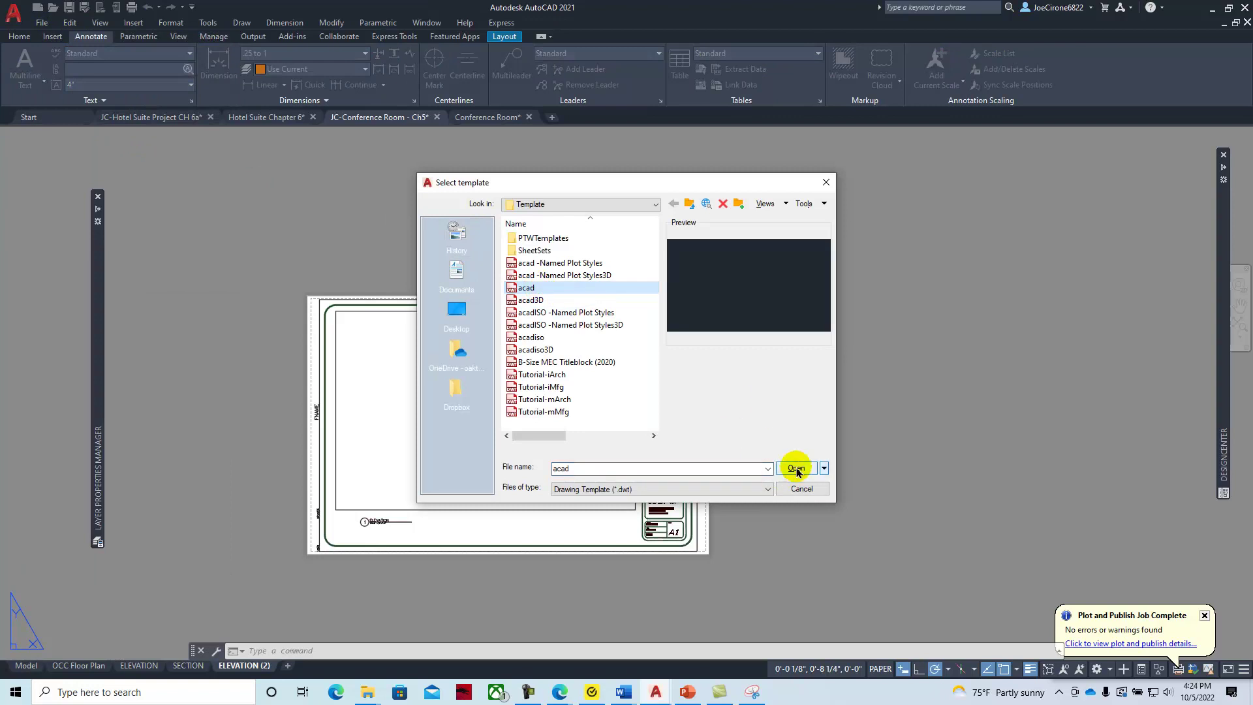
pyautogui.click(795, 468)
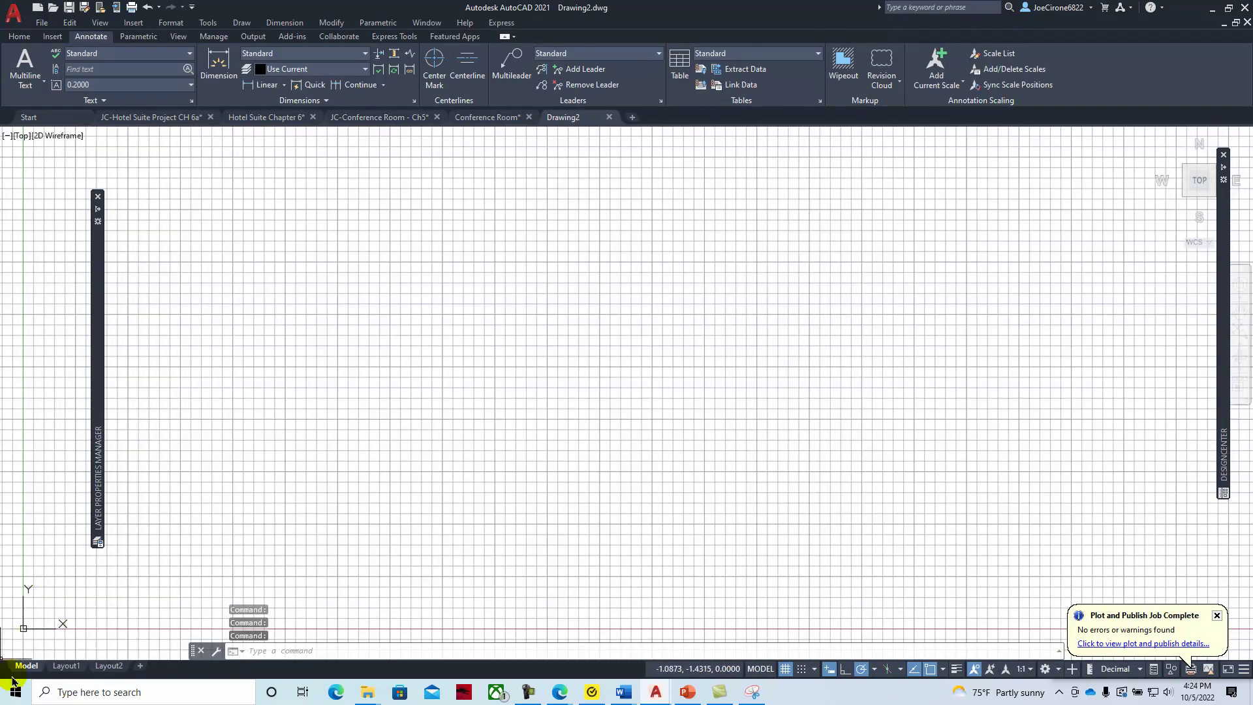
pyautogui.click(60, 668)
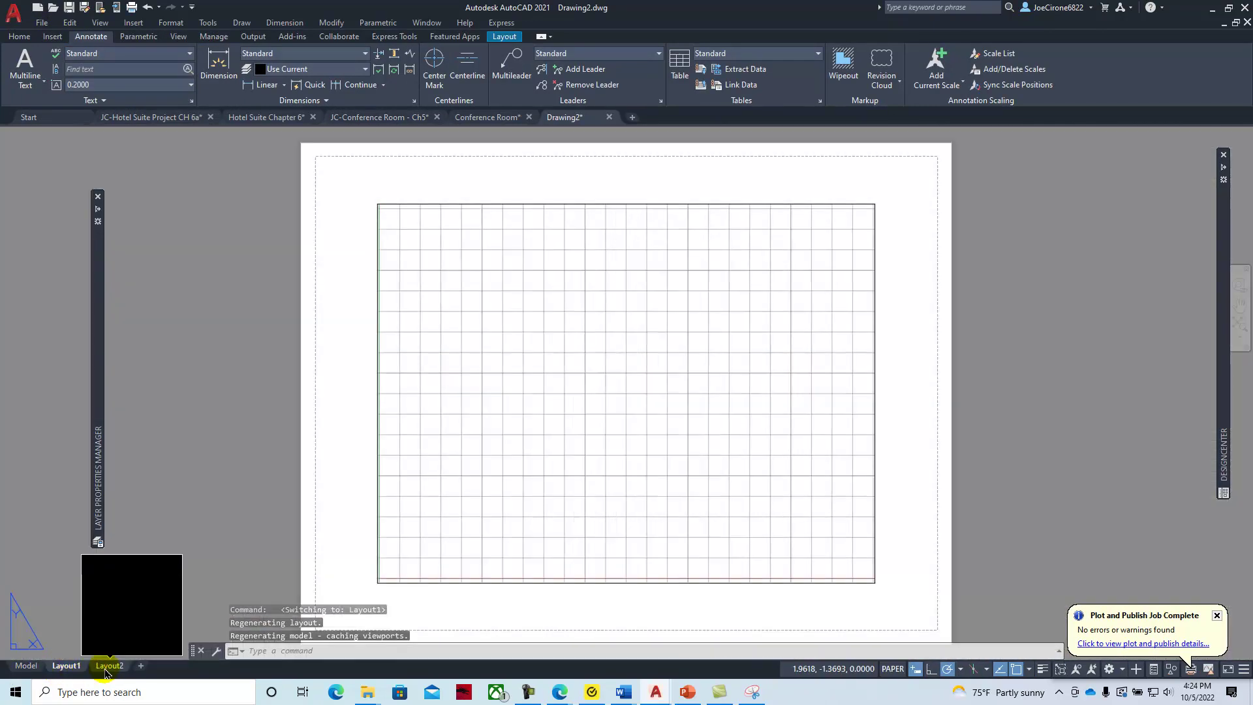
pyautogui.click(106, 669)
pyautogui.click(64, 669)
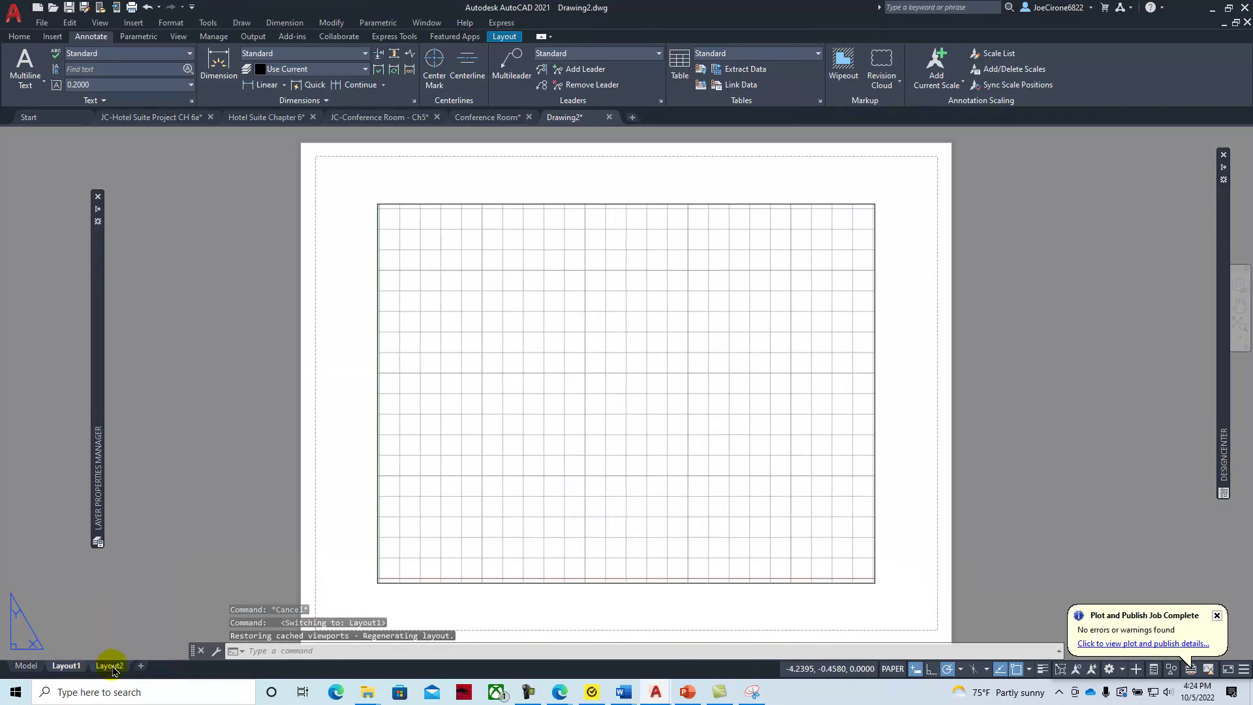
# - Start adding a layout from a template and browse to the computer's Downloads folder for the source file
pyautogui.rightClick(68, 668)
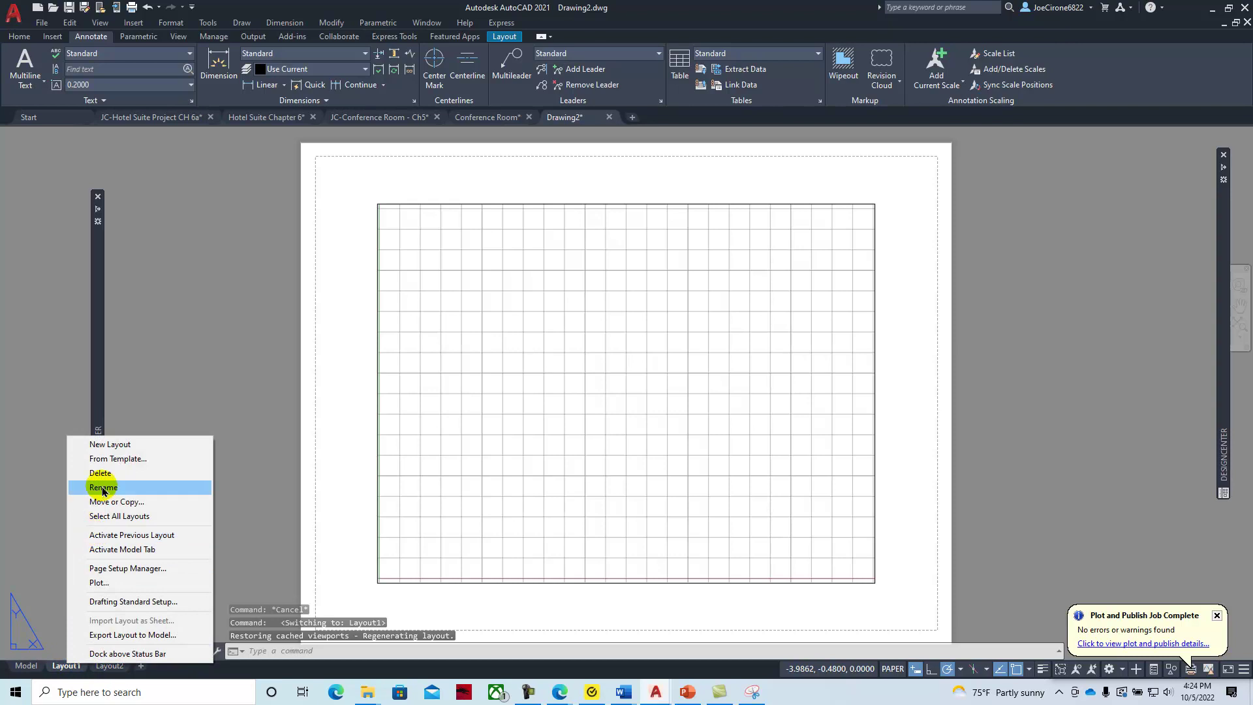
pyautogui.click(112, 460)
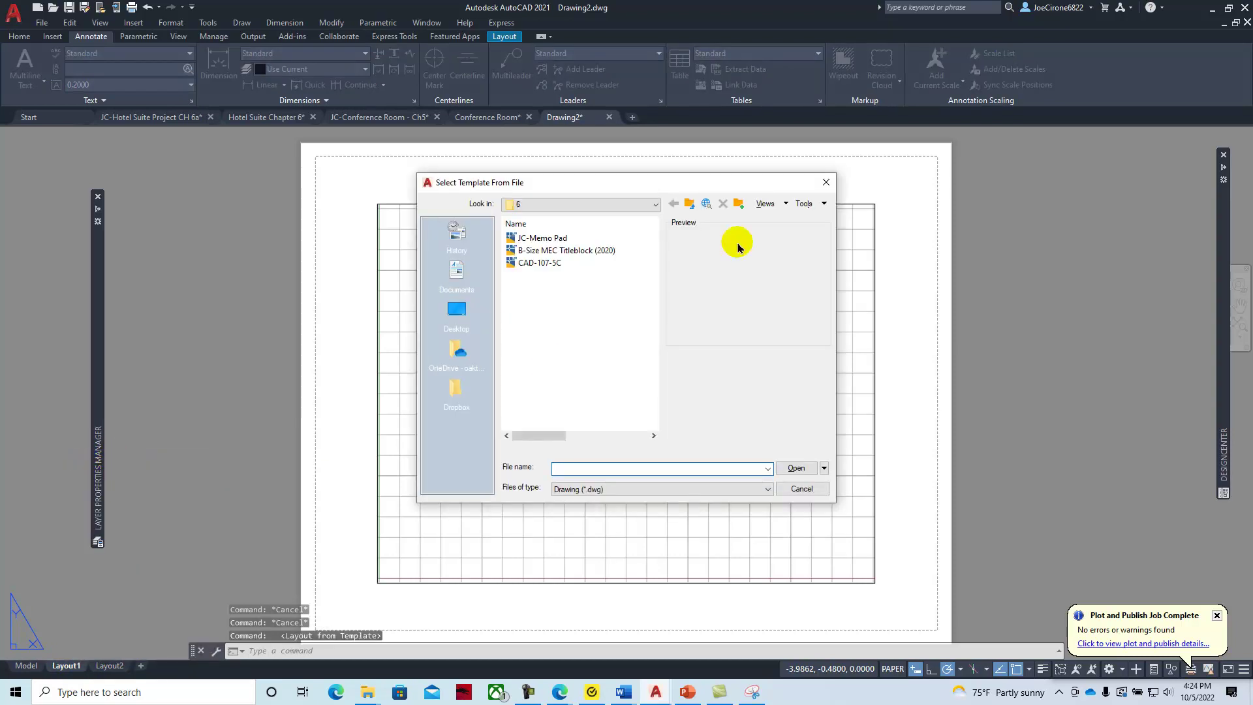
pyautogui.click(644, 209)
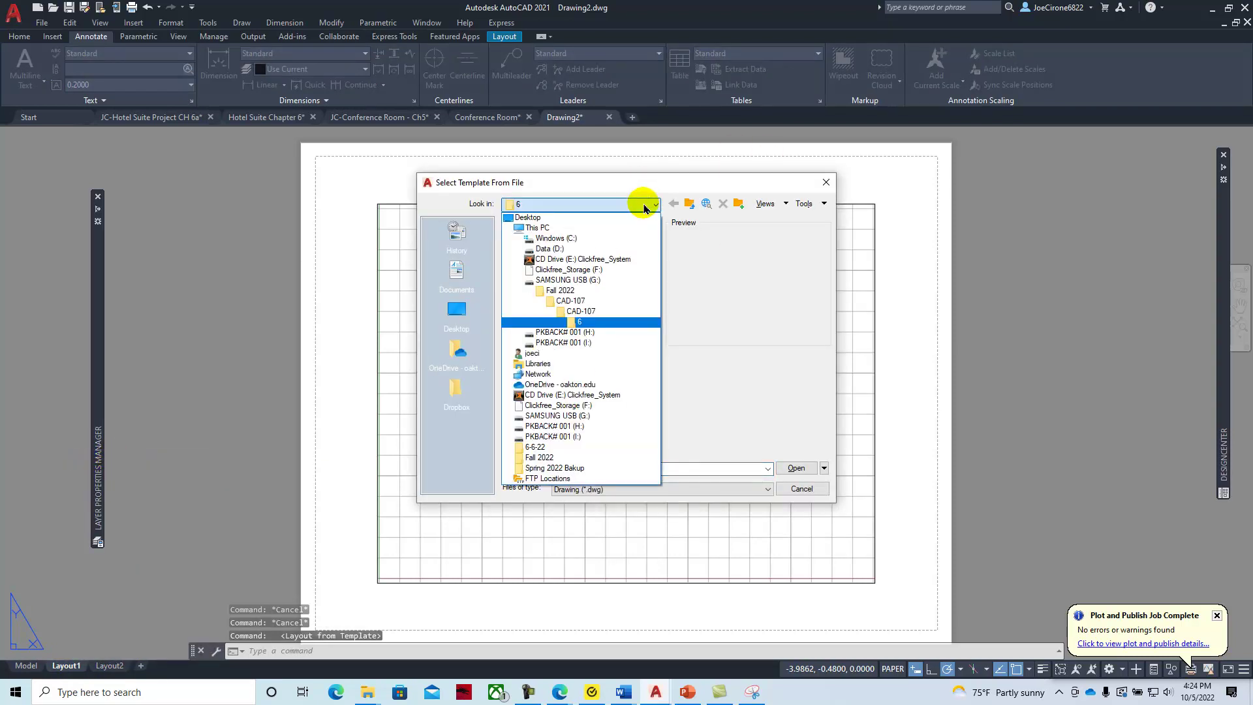
pyautogui.click(580, 229)
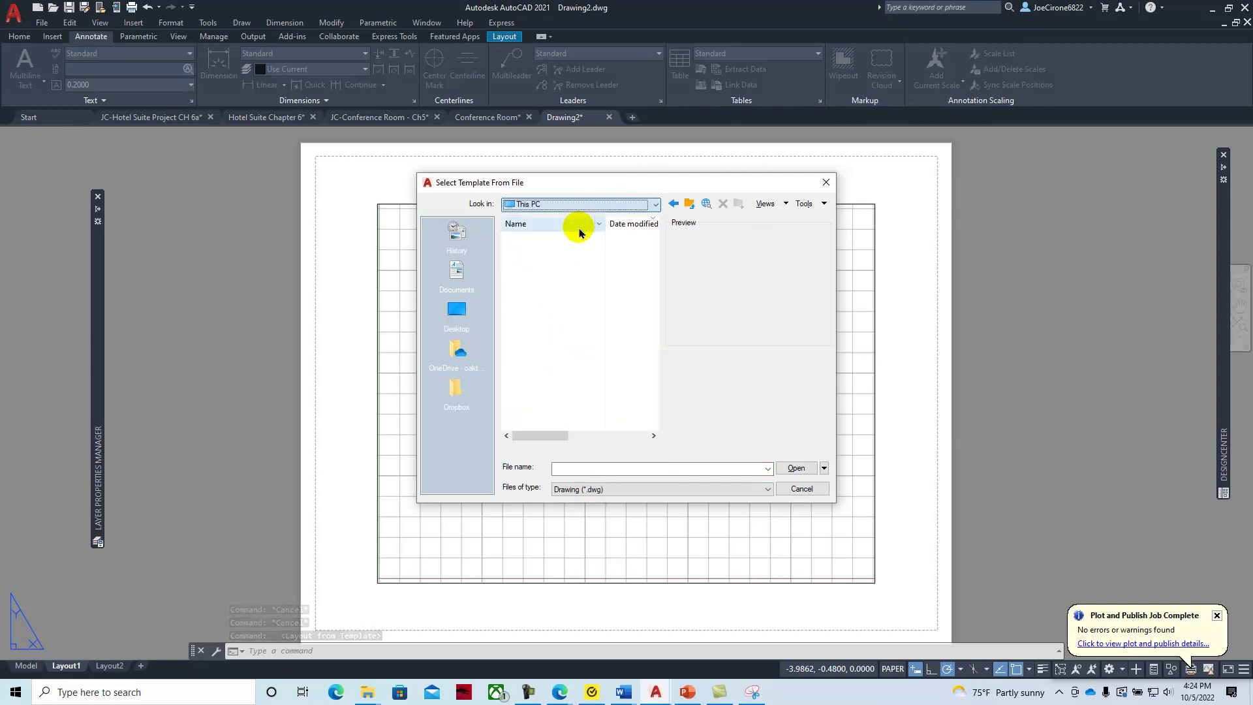
pyautogui.doubleClick(548, 250)
# - Insert the ELEVATION layout from the B-Size ARC Titleblock (2020) (6) drawing and open that layout
pyautogui.click(551, 253)
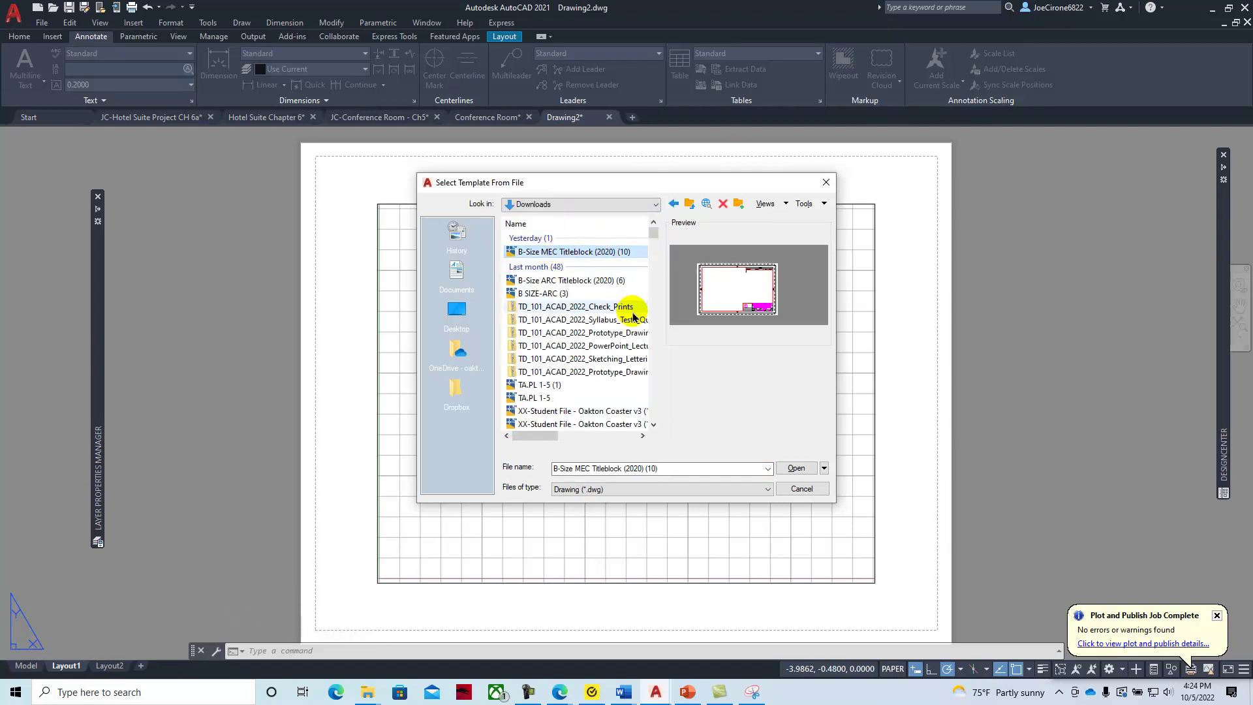
pyautogui.click(587, 280)
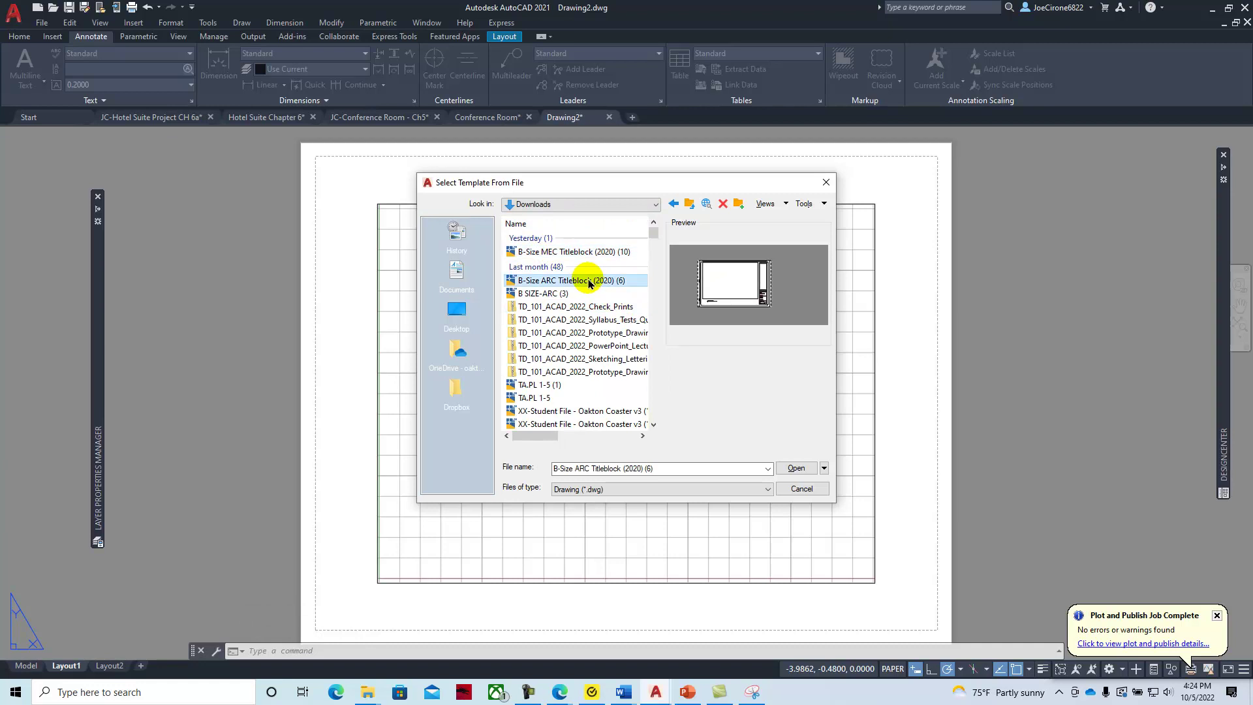
pyautogui.click(791, 468)
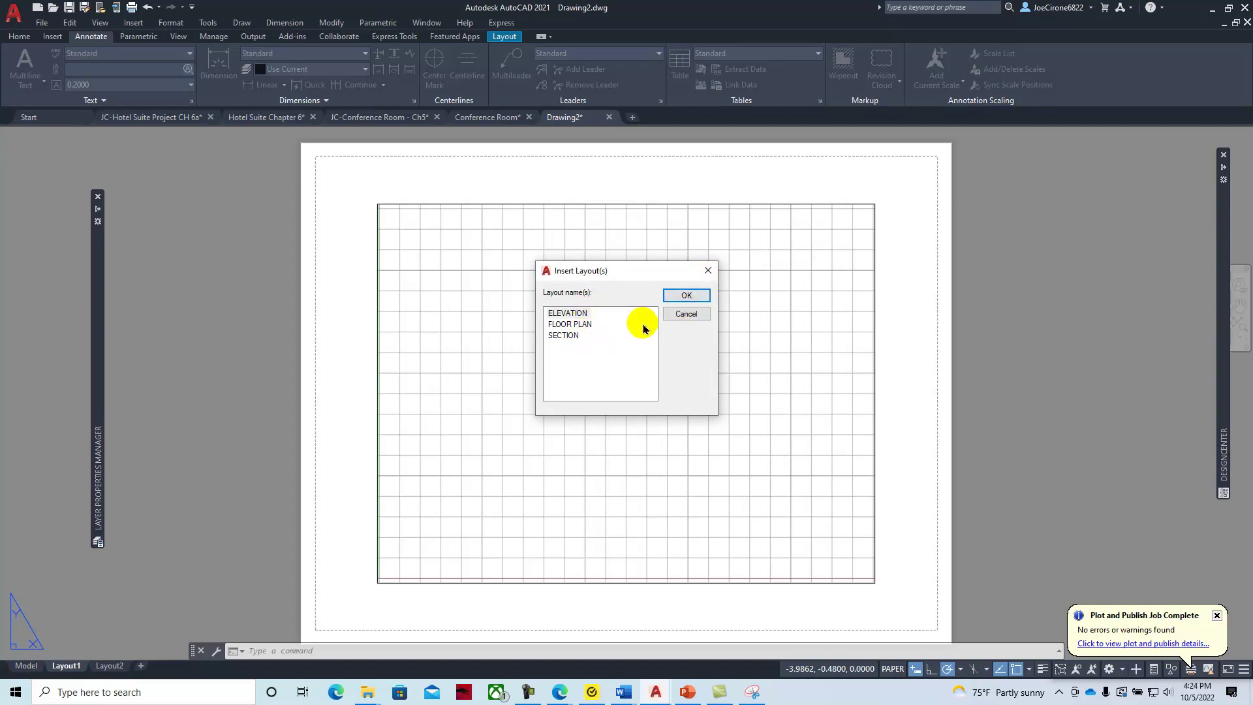
pyautogui.click(687, 297)
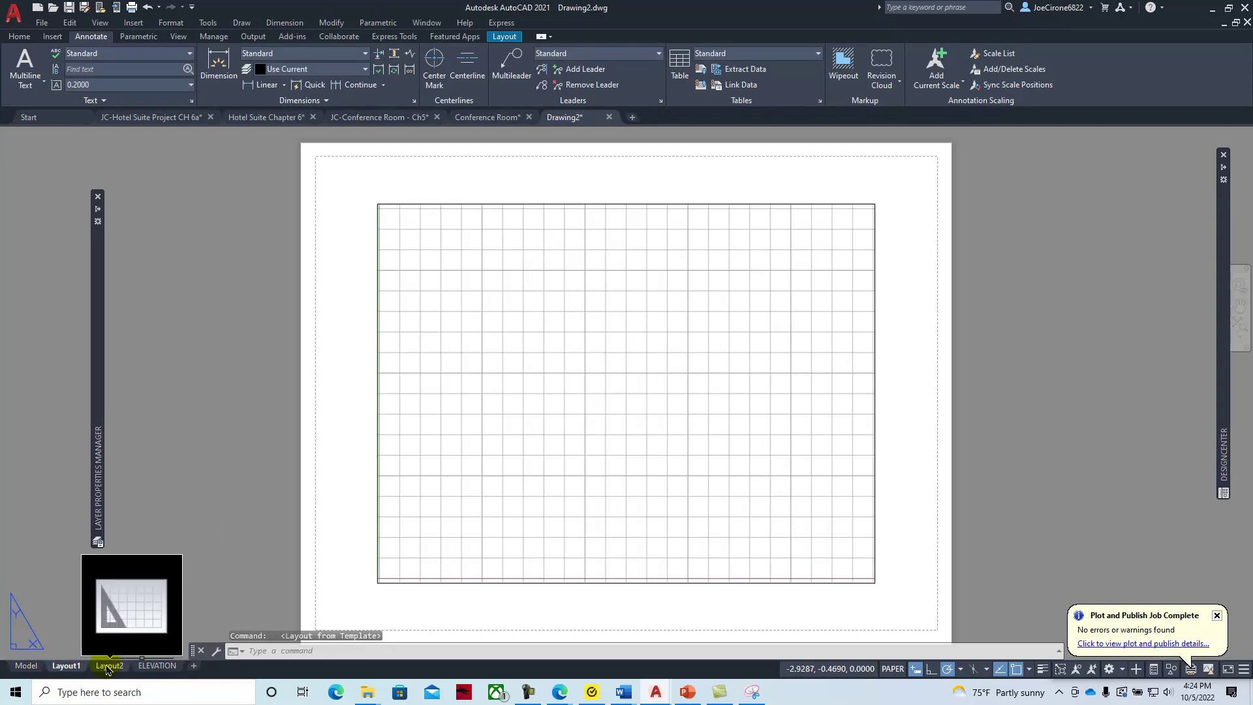
pyautogui.click(150, 665)
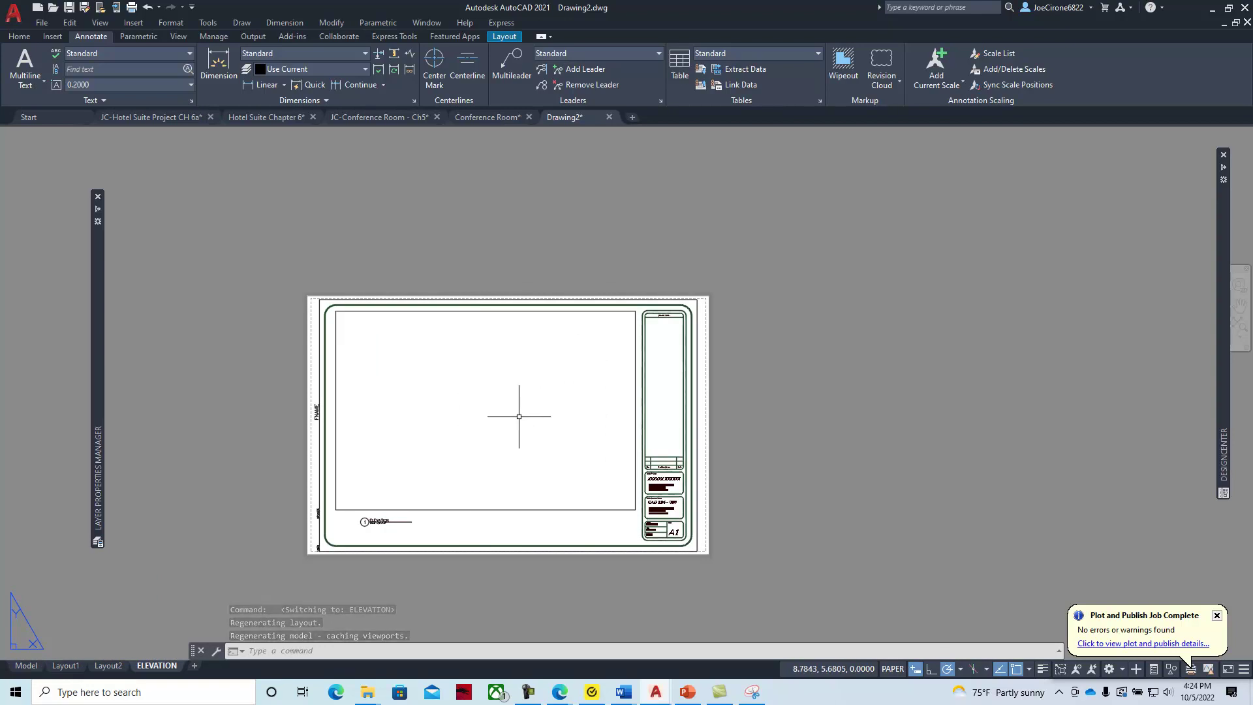
# - Switch to the textbook in the browser and review pages 198 to 201 on template layouts, deleting layouts and the chapter summary
pyautogui.hotkey('alt', 'Tab')
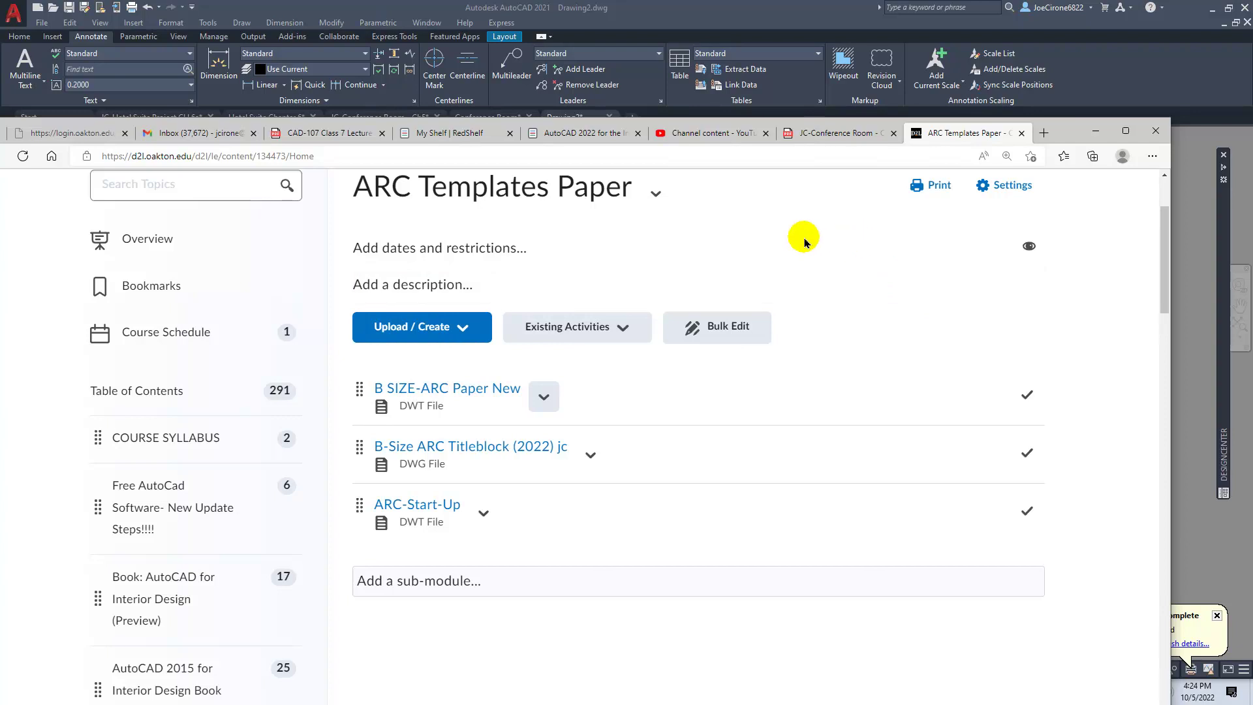
pyautogui.click(588, 134)
pyautogui.scroll(-1, 912, 470)
pyautogui.click(1117, 474)
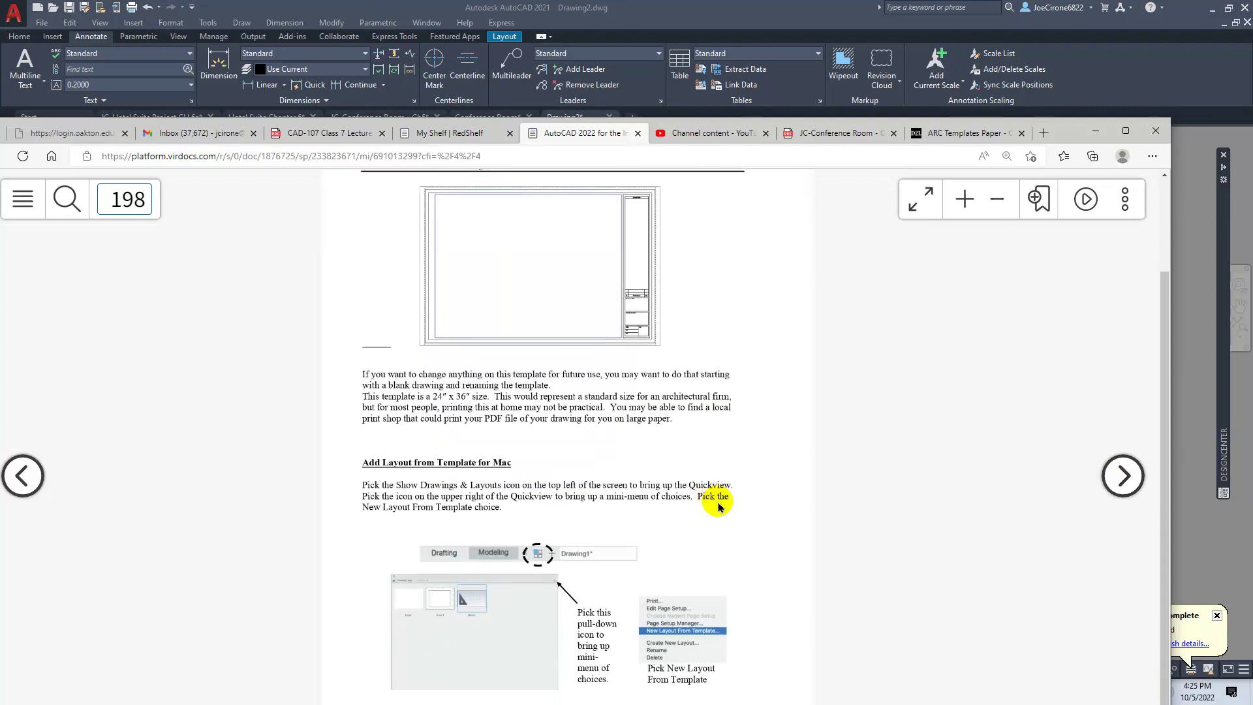
pyautogui.click(1121, 479)
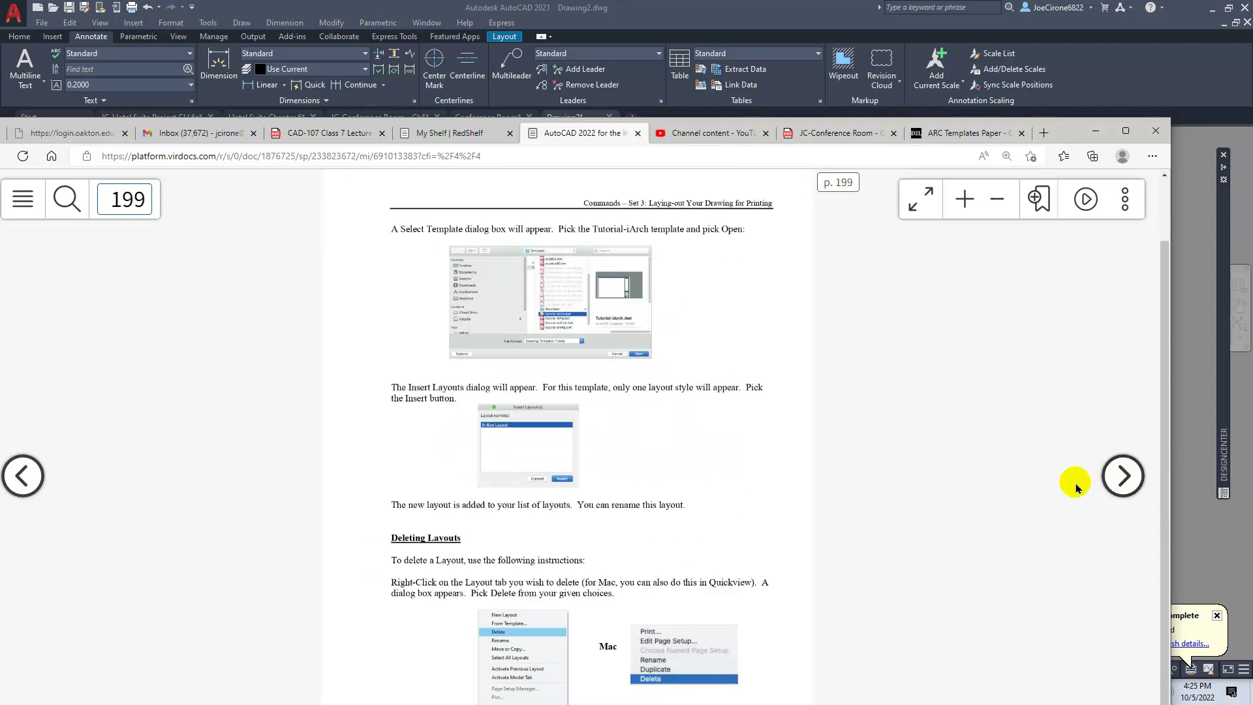
pyautogui.click(1120, 474)
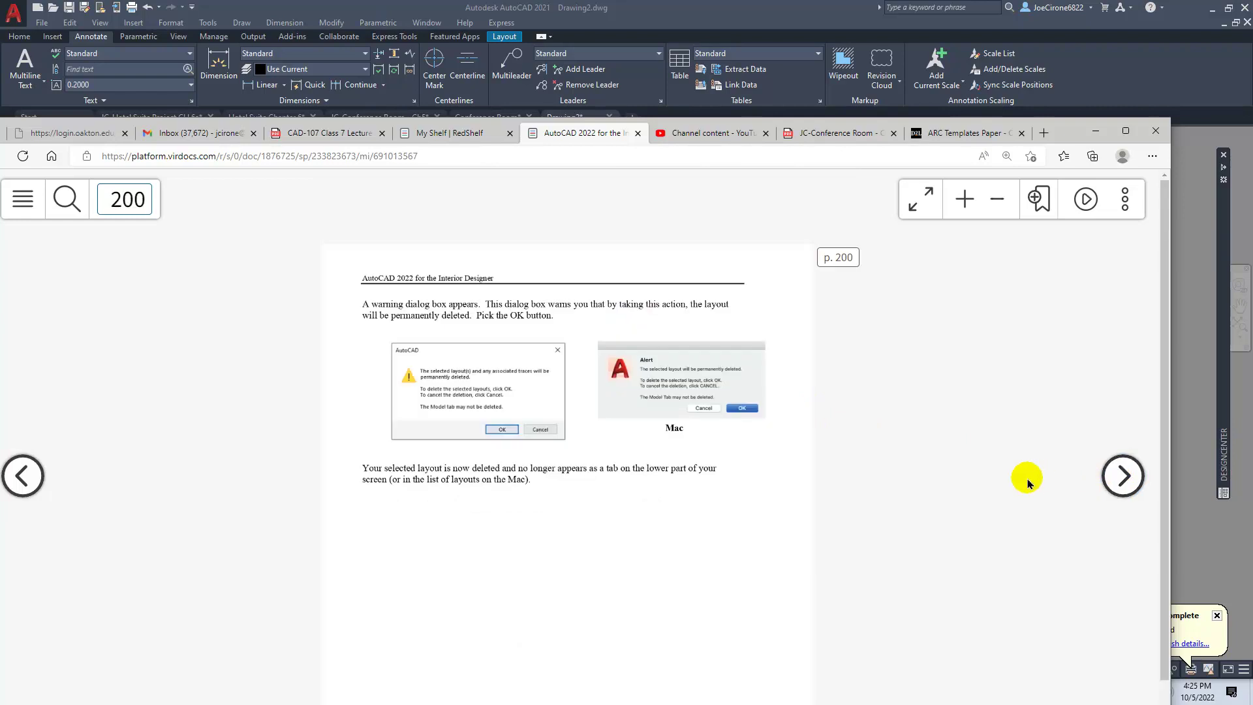
pyautogui.click(1122, 476)
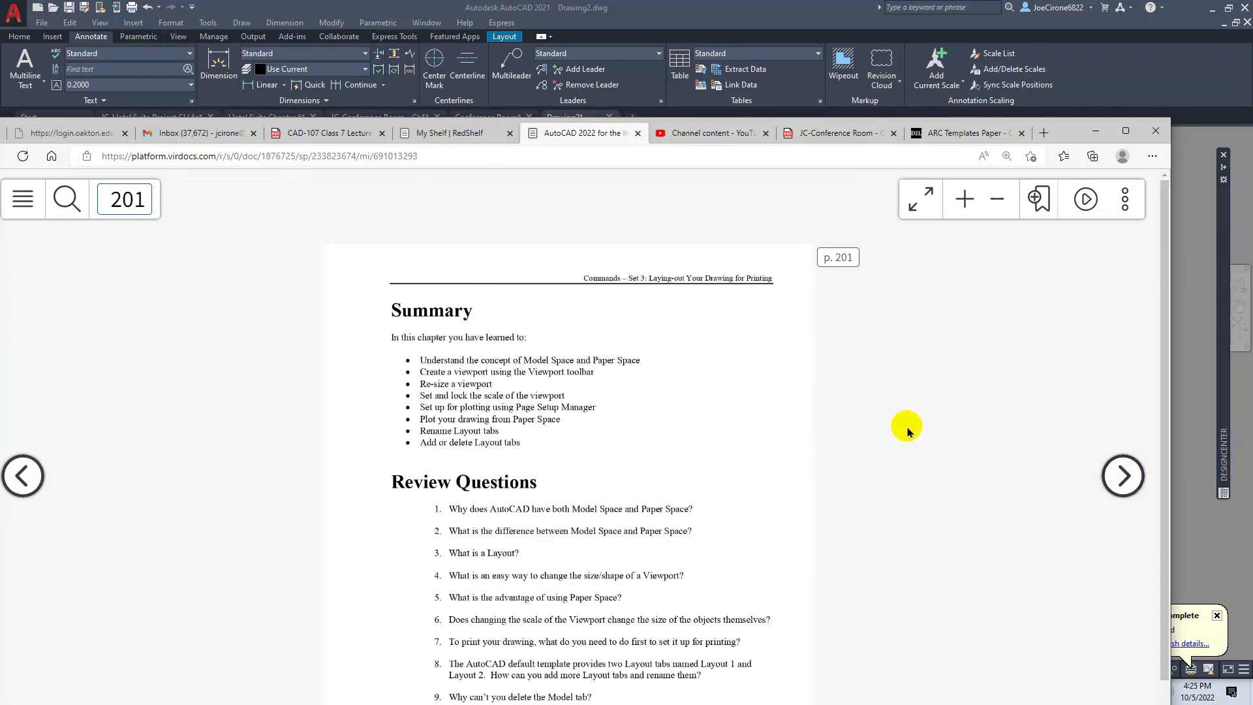